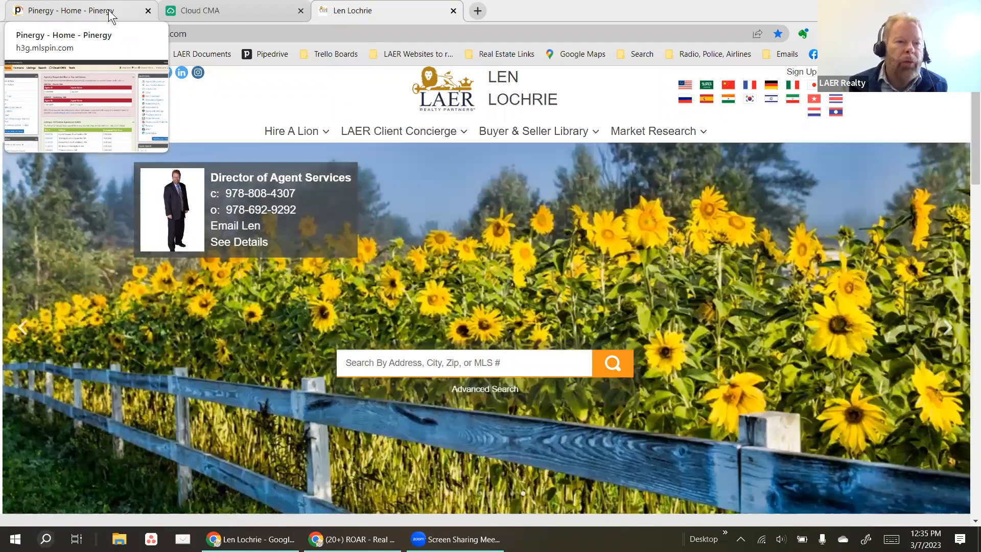
Open Pinergy's MLS listing search and review the Single Family and active-status criteria.
{"action": "left_click", "coordinate": [108, 15]}
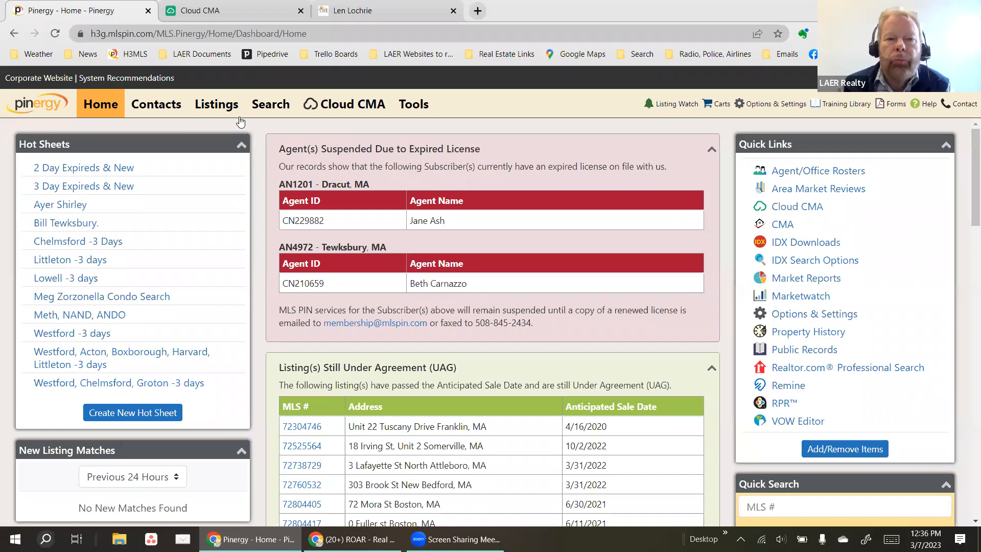
{"action": "left_click", "coordinate": [271, 110]}
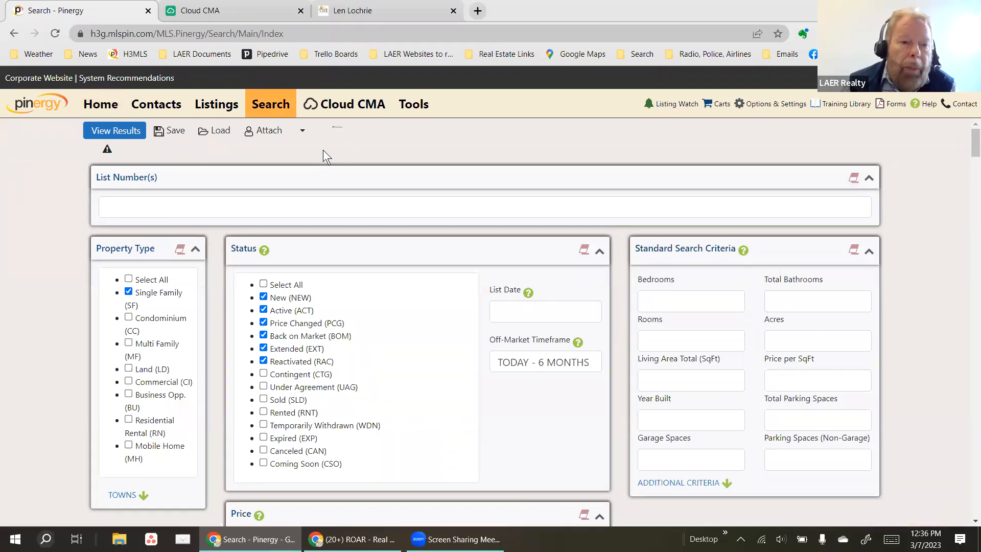
{"action": "scroll", "coordinate": [206, 343], "scroll_direction": "down", "scroll_amount": 3}
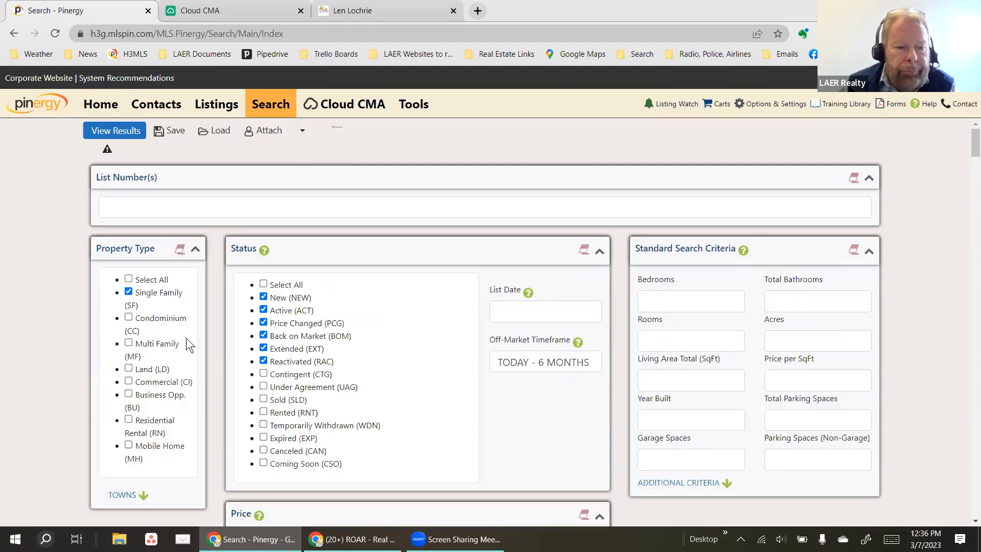
{"action": "scroll", "coordinate": [231, 351], "scroll_direction": "down", "scroll_amount": 7}
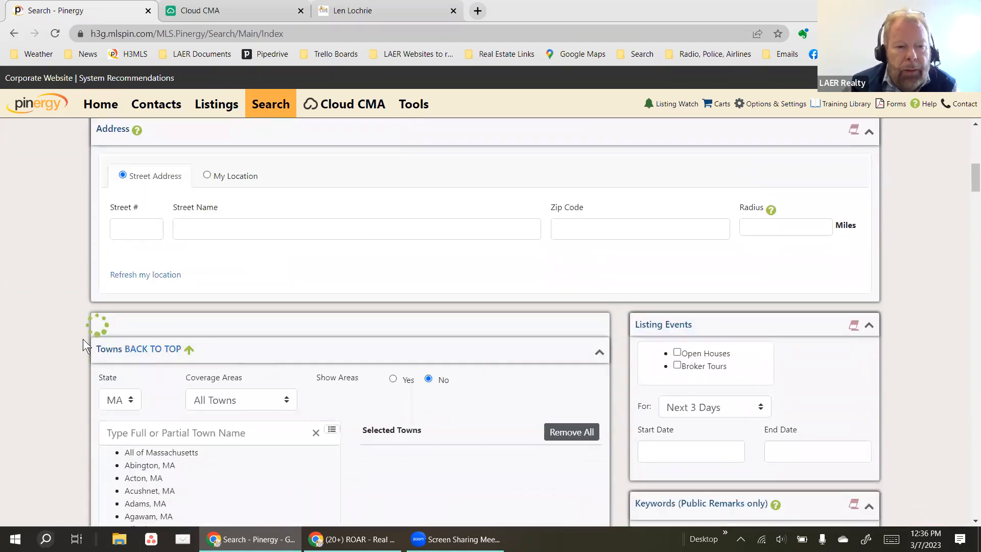
{"action": "scroll", "coordinate": [54, 320], "scroll_direction": "up", "scroll_amount": 9}
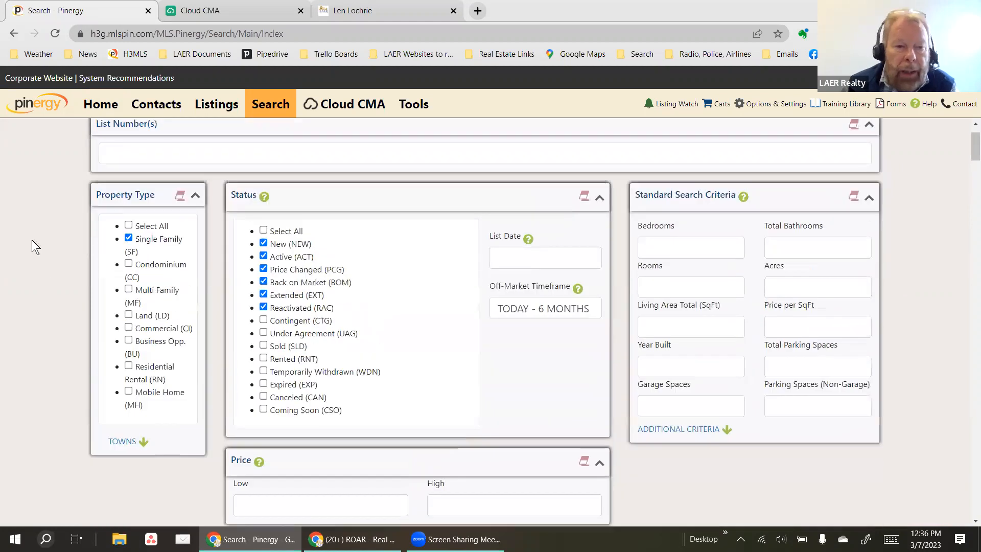
{"action": "scroll", "coordinate": [47, 277], "scroll_direction": "up", "scroll_amount": 1}
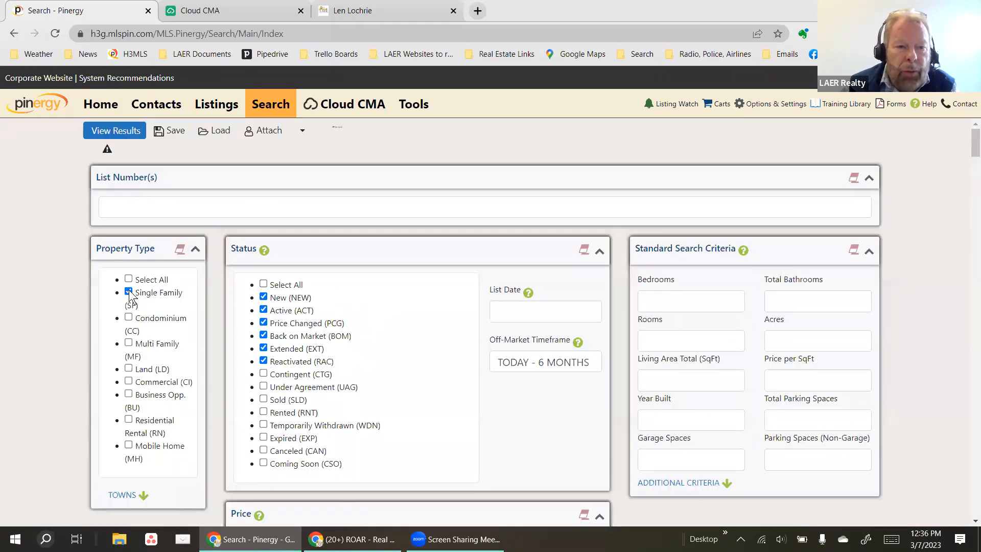
{"action": "scroll", "coordinate": [128, 355], "scroll_direction": "down", "scroll_amount": 4}
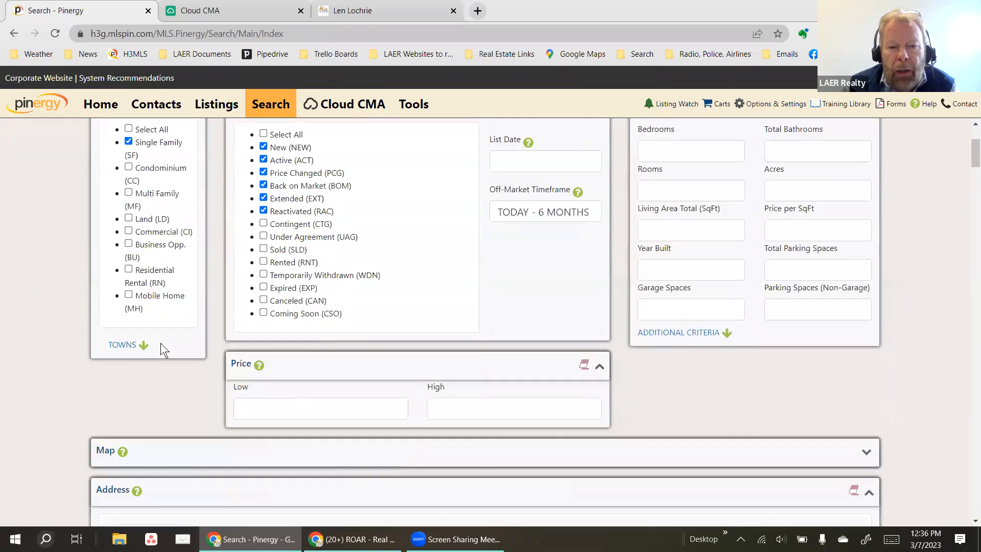
Add Contingent (CTG) and Under Agreement (UAG) to the search statuses.
{"action": "left_click", "coordinate": [264, 182]}
{"action": "left_click", "coordinate": [263, 195]}
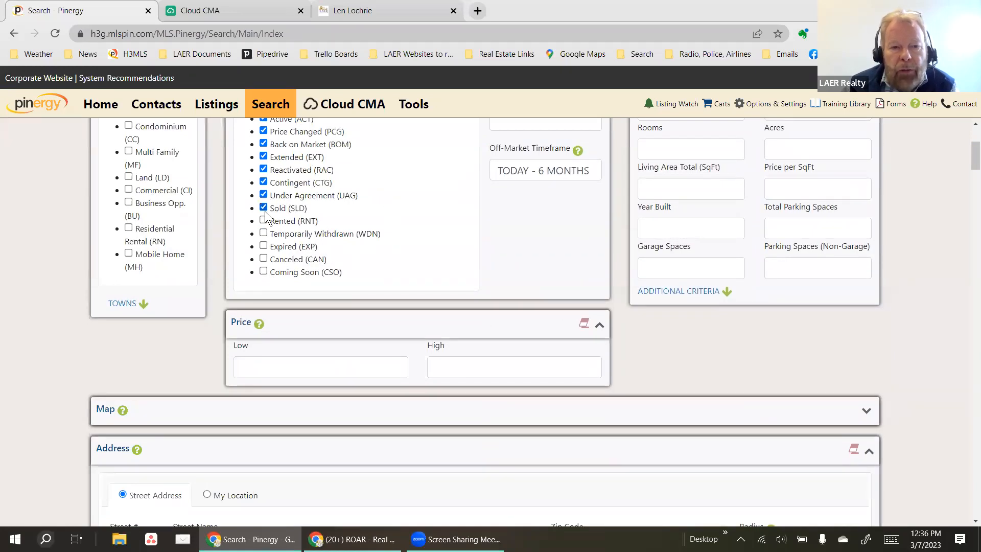
{"action": "scroll", "coordinate": [154, 367], "scroll_direction": "down", "scroll_amount": 3}
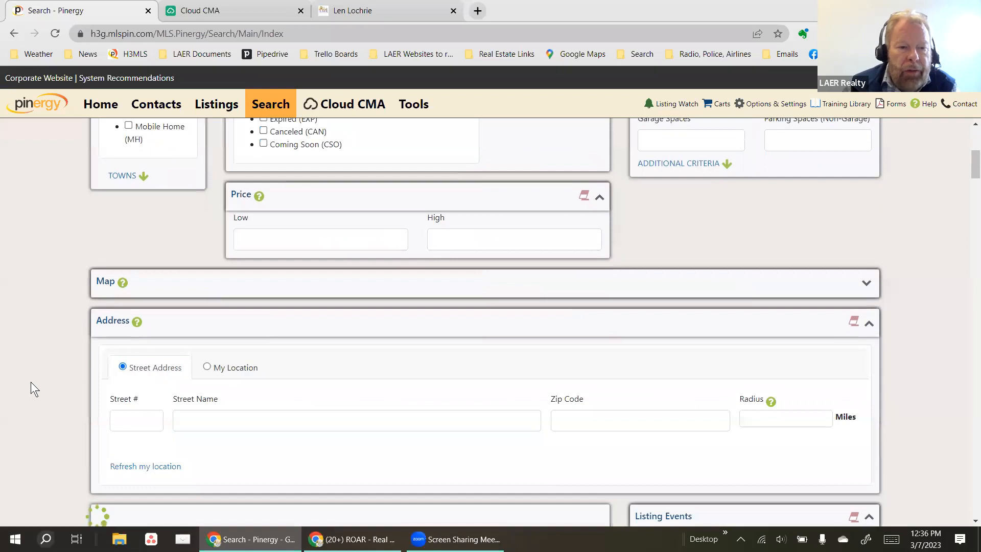
{"action": "scroll", "coordinate": [29, 382], "scroll_direction": "down", "scroll_amount": 5}
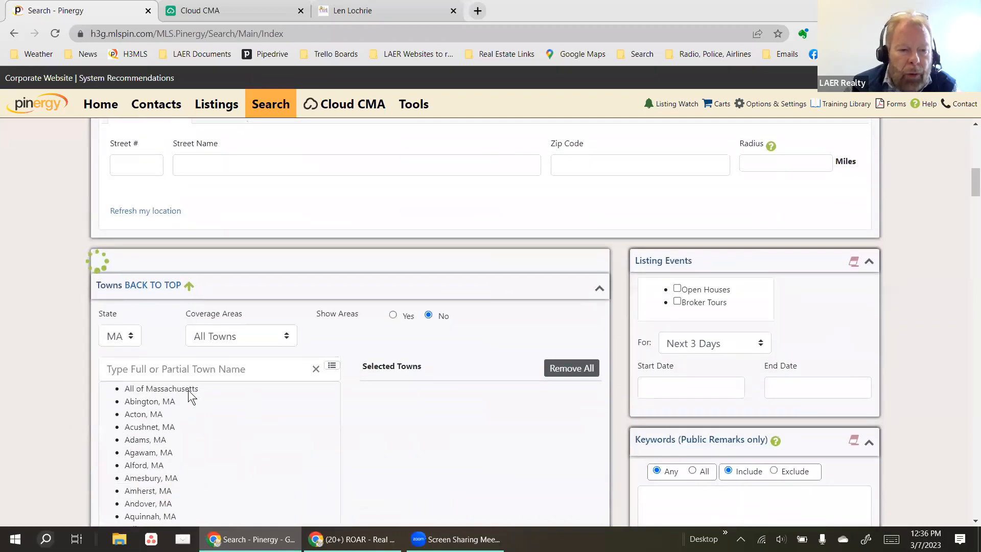
Filter the Towns list with the text 'chelms'.
{"action": "left_click", "coordinate": [192, 373]}
{"action": "type", "text": "che"}
{"action": "key", "text": "BackSpace"}
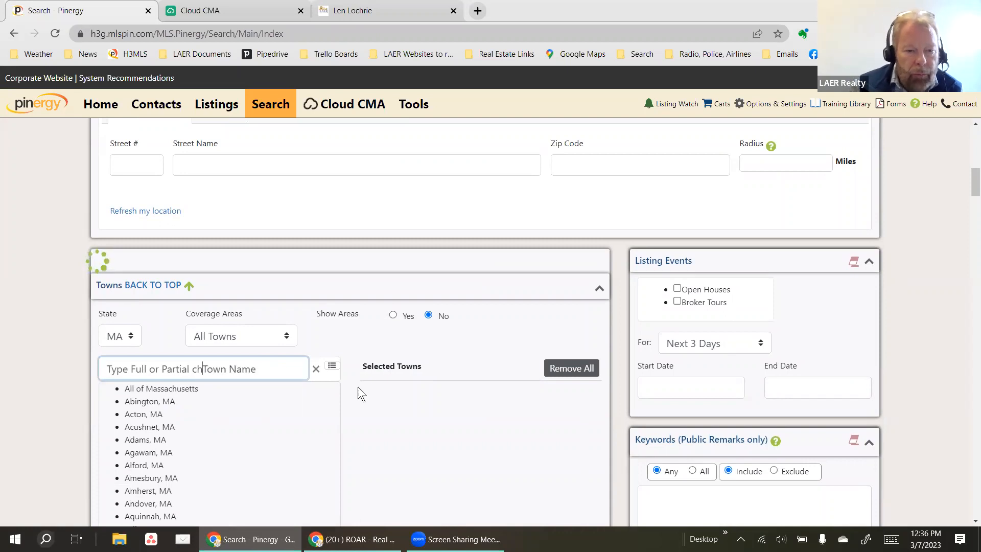
{"action": "key", "text": "ctrl+a"}
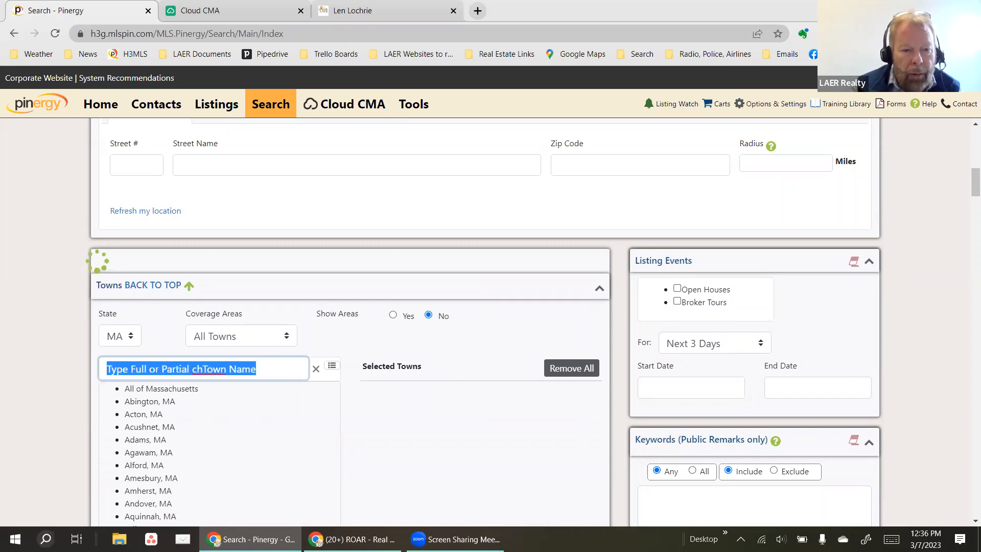
{"action": "type", "text": "chelms"}
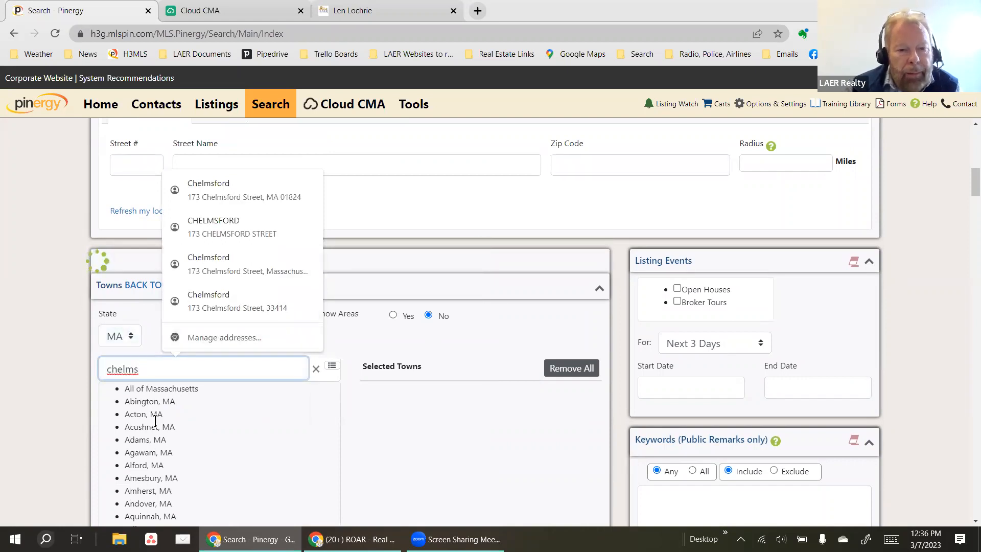
{"action": "scroll", "coordinate": [140, 441], "scroll_direction": "down", "scroll_amount": 5}
{"action": "scroll", "coordinate": [154, 419], "scroll_direction": "down", "scroll_amount": 6}
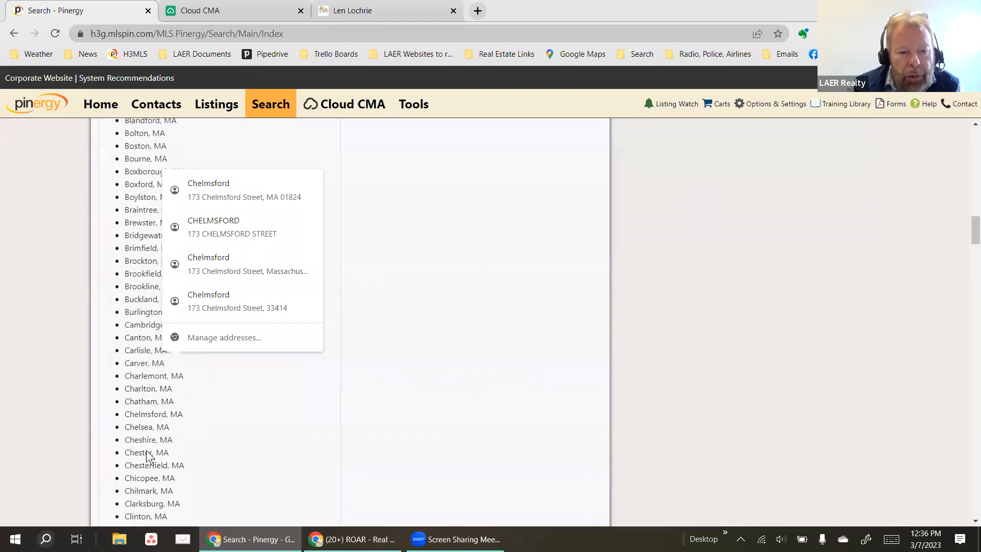
{"action": "left_click", "coordinate": [140, 420]}
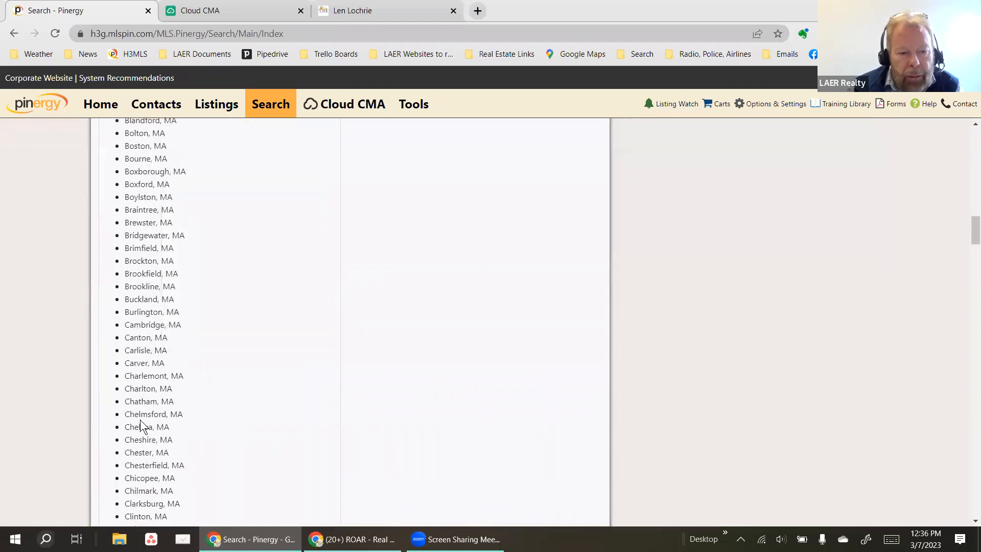
{"action": "scroll", "coordinate": [137, 410], "scroll_direction": "up", "scroll_amount": 13}
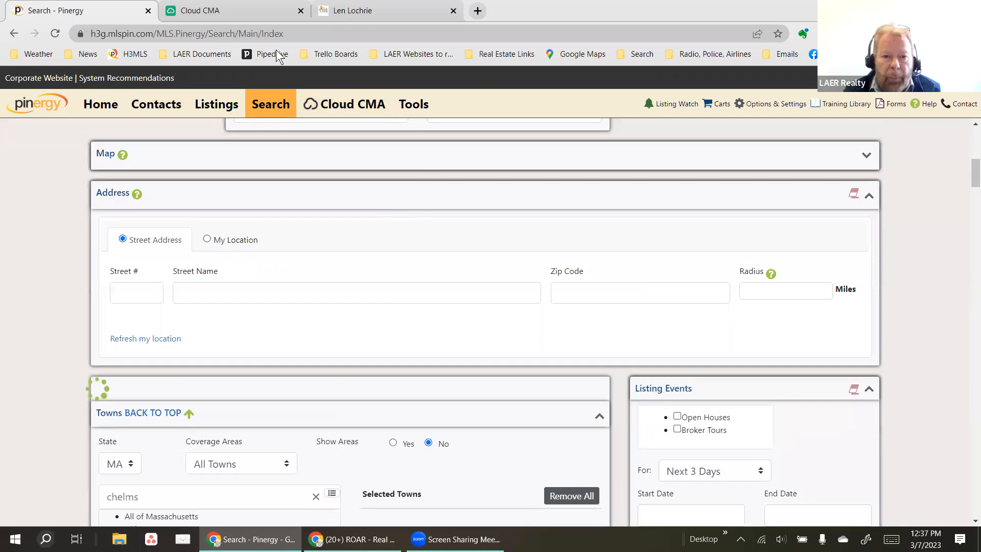
Launch Cloud CMA from the Launchpad and go to its Recent Reports page.
{"action": "left_click", "coordinate": [267, 120]}
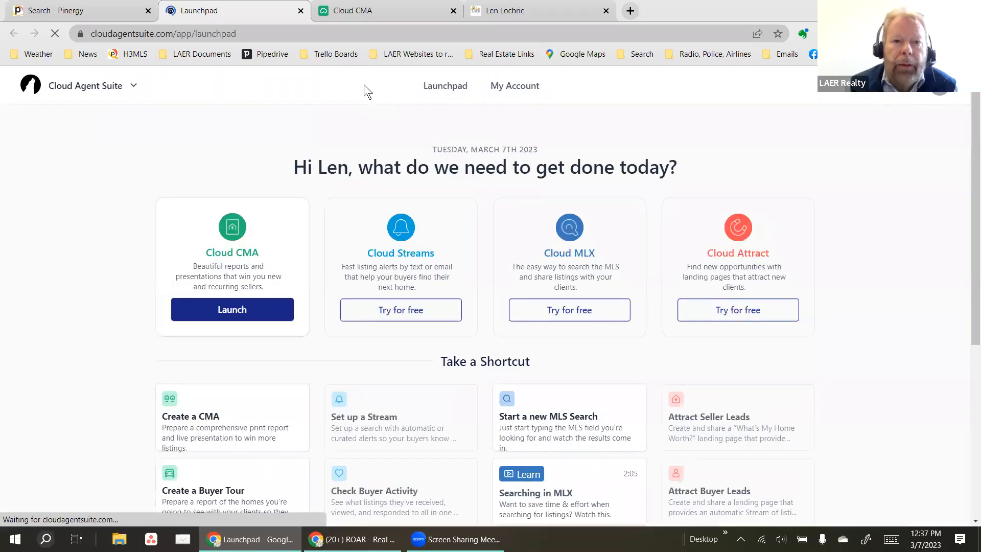
{"action": "left_click", "coordinate": [240, 308]}
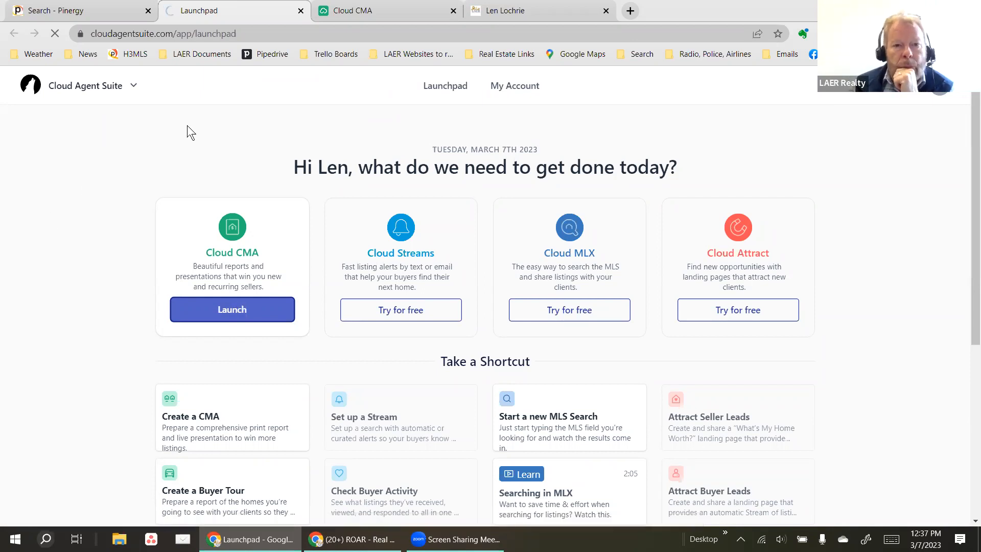
{"action": "left_click", "coordinate": [391, 17]}
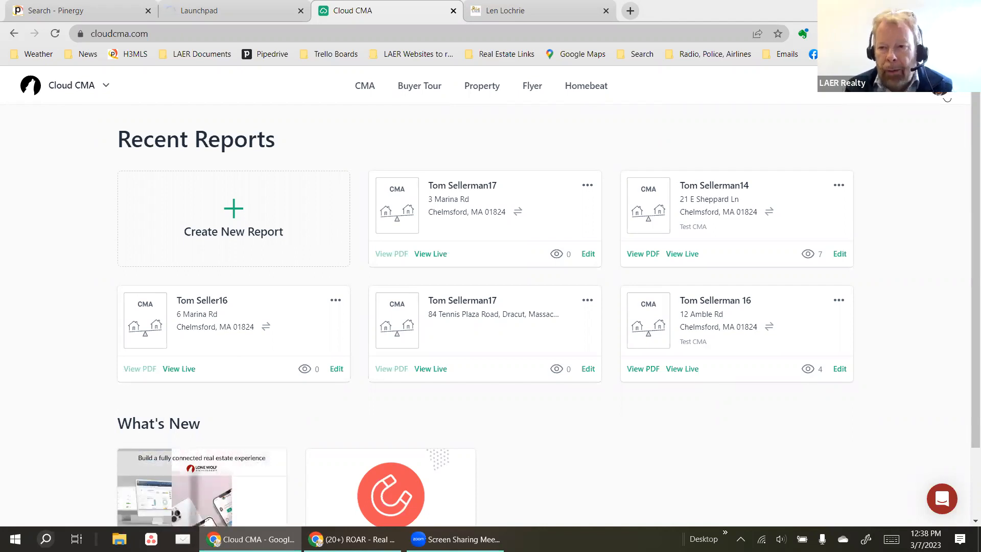
Go to Account Settings through the avatar menu.
{"action": "left_click", "coordinate": [941, 88]}
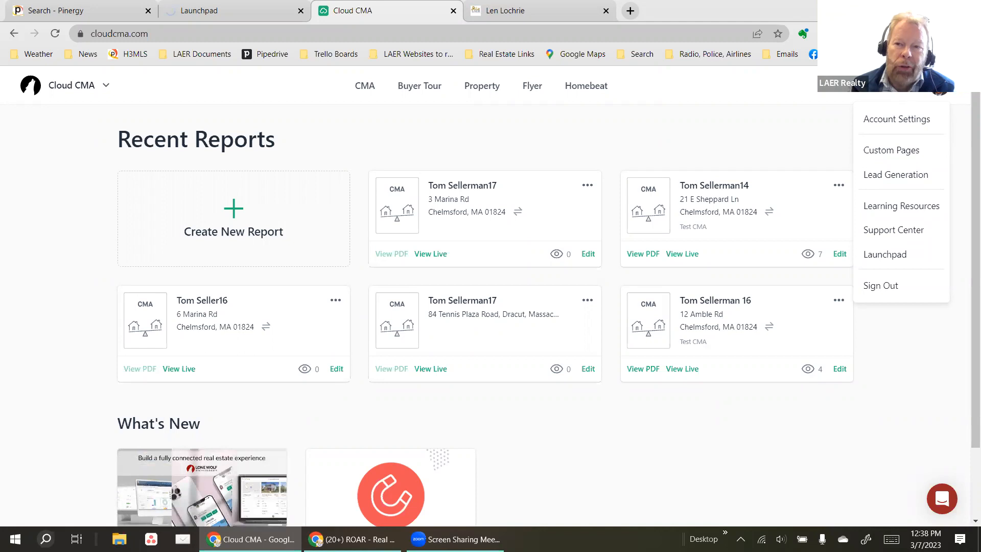
{"action": "left_click", "coordinate": [897, 118]}
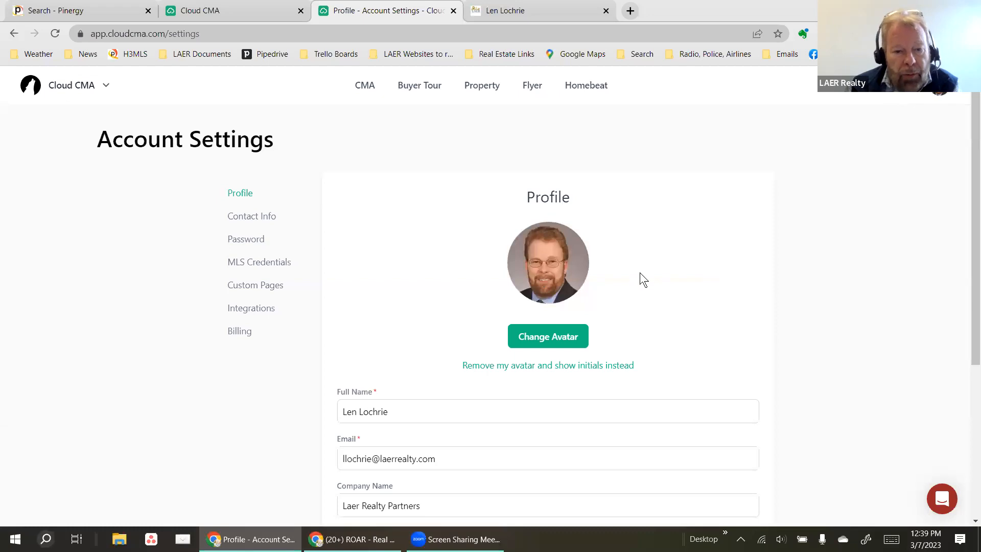
{"action": "scroll", "coordinate": [645, 280], "scroll_direction": "down", "scroll_amount": 4}
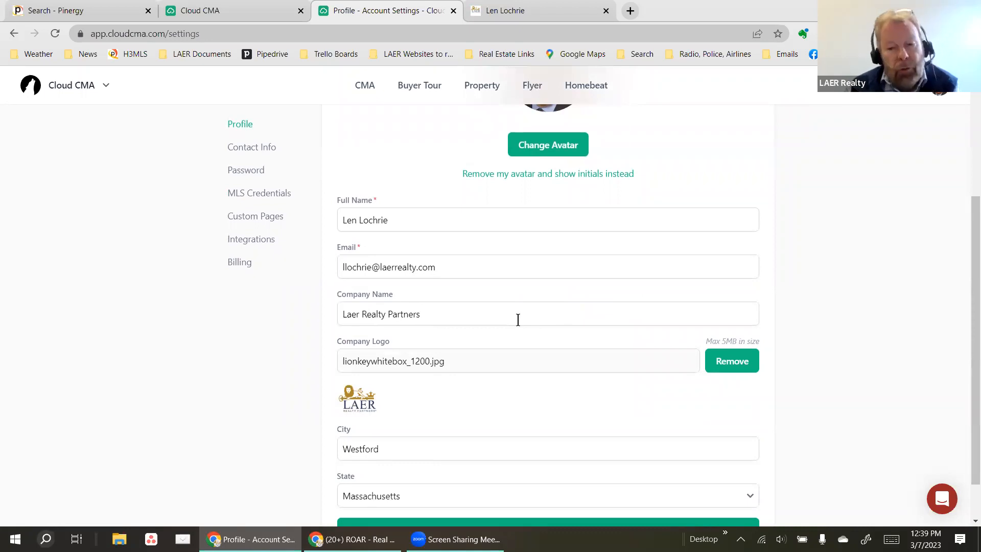
{"action": "left_click", "coordinate": [458, 306]}
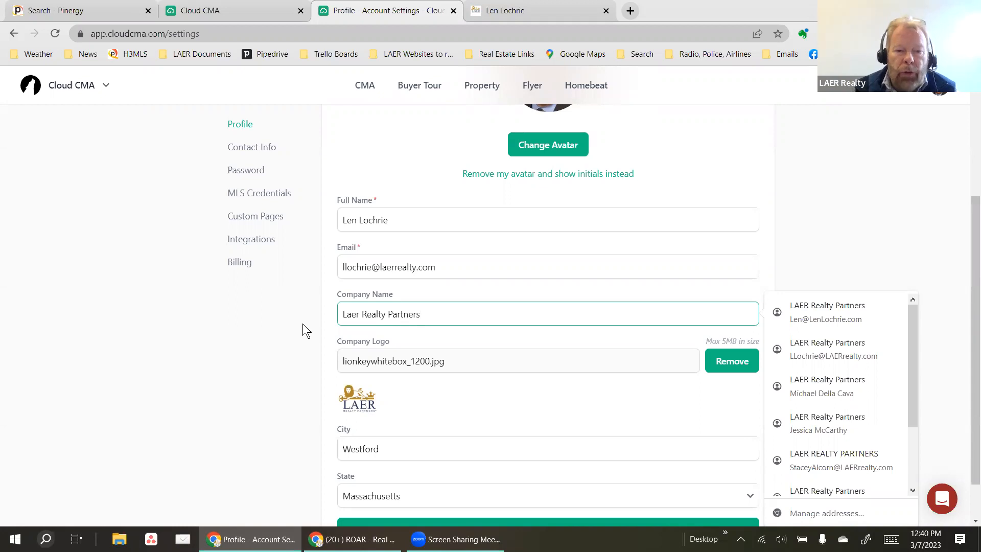
{"action": "left_click", "coordinate": [327, 328]}
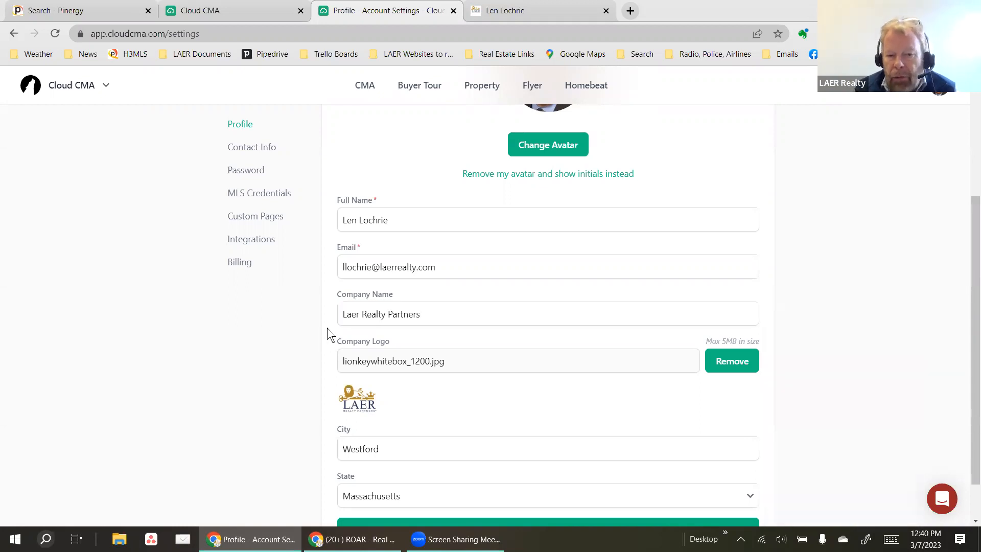
{"action": "scroll", "coordinate": [314, 311], "scroll_direction": "up", "scroll_amount": 3}
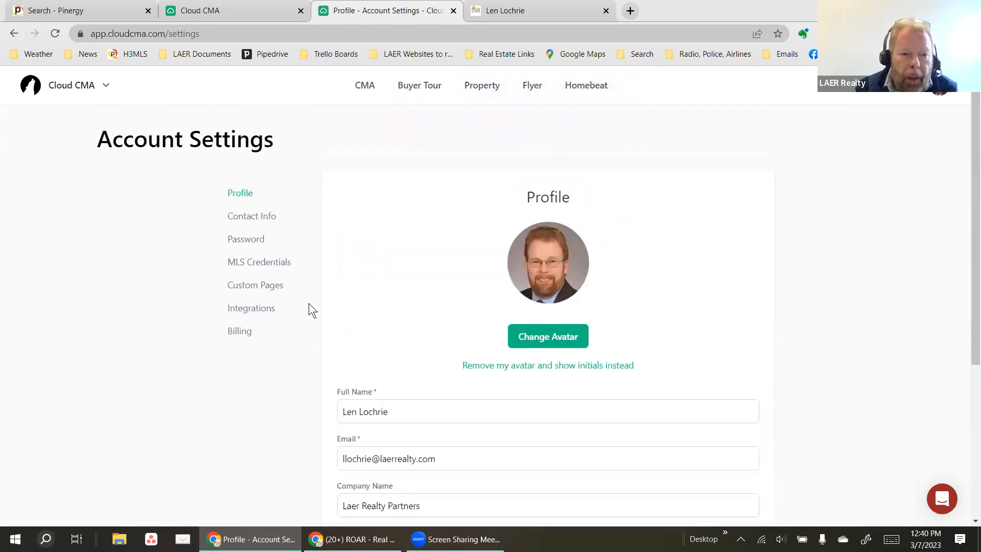
In MLS Credentials, set the state to Massachusetts.
{"action": "left_click", "coordinate": [256, 266]}
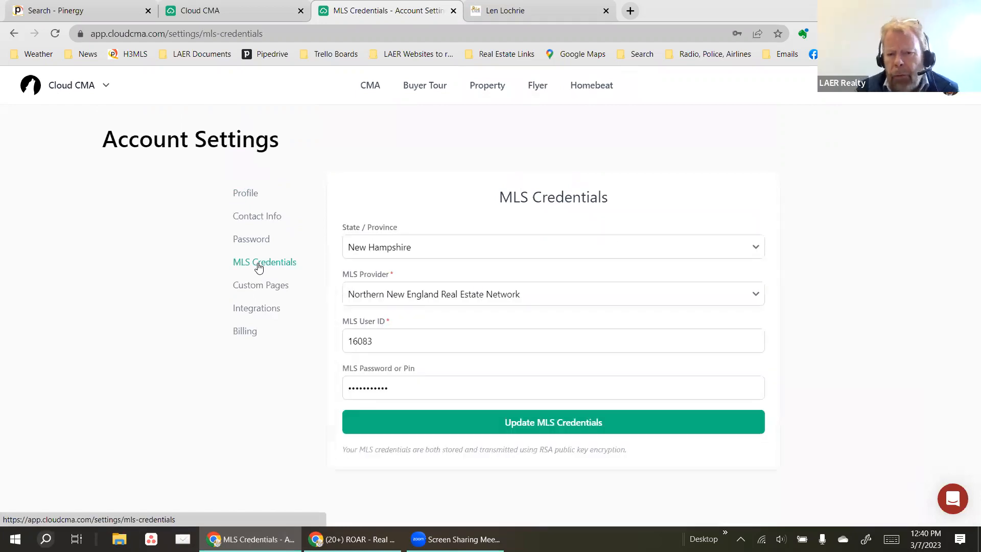
{"action": "left_click", "coordinate": [427, 248]}
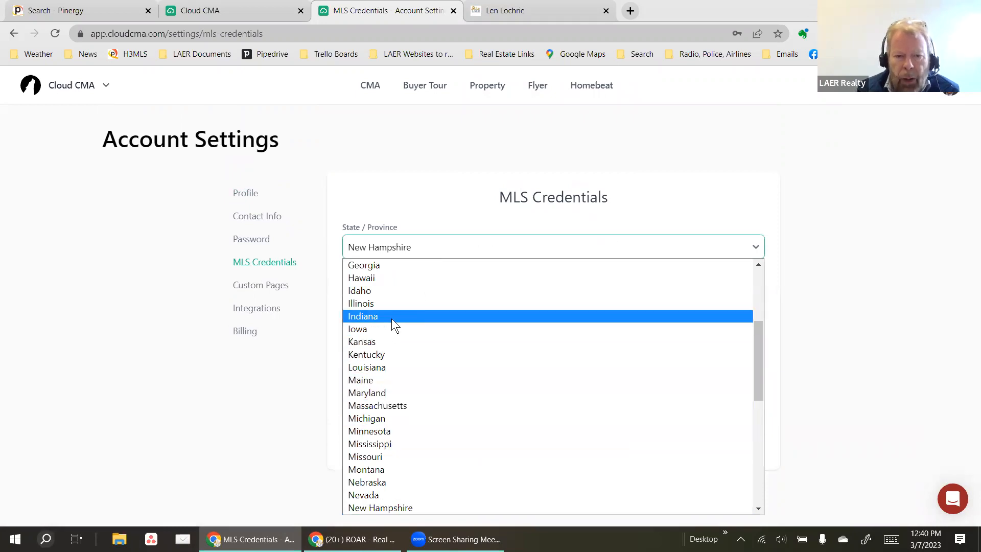
{"action": "scroll", "coordinate": [389, 337], "scroll_direction": "up", "scroll_amount": 4}
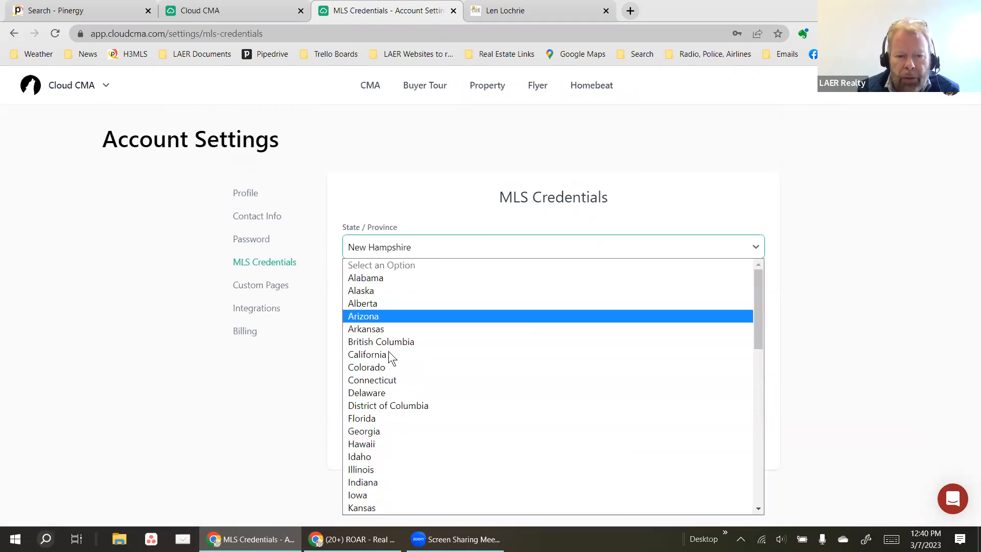
{"action": "left_click", "coordinate": [435, 248]}
{"action": "left_click", "coordinate": [434, 248]}
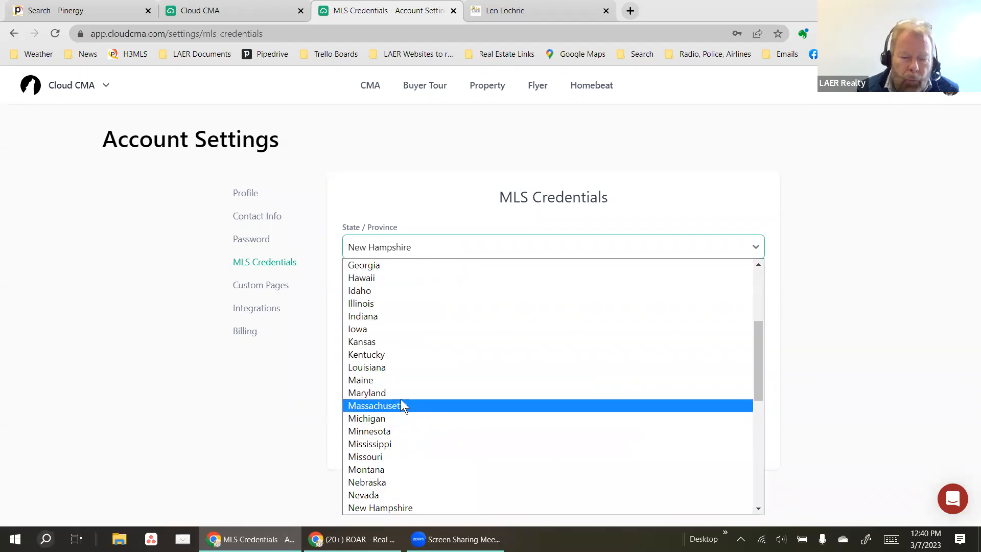
{"action": "left_click", "coordinate": [98, 262]}
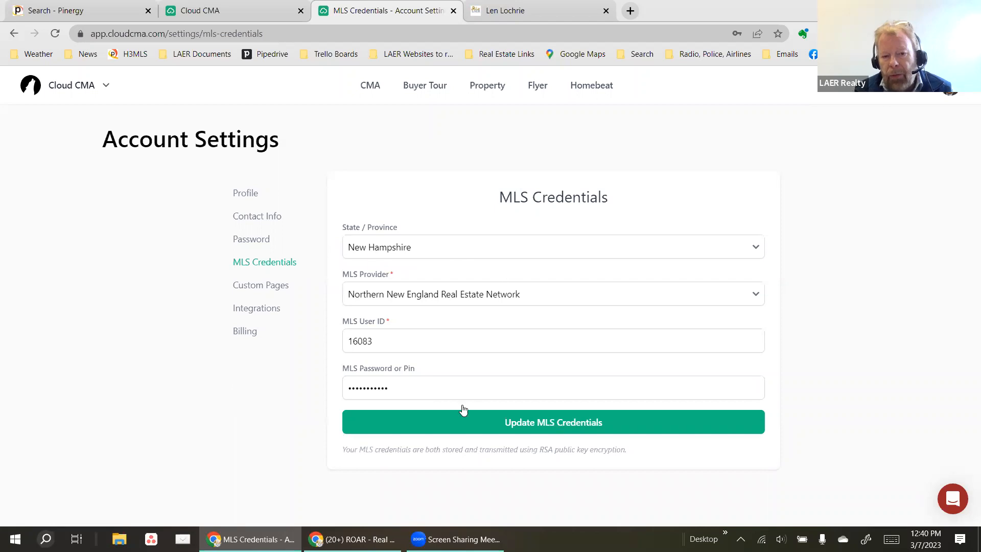
{"action": "left_click", "coordinate": [375, 248]}
{"action": "left_click", "coordinate": [381, 406]}
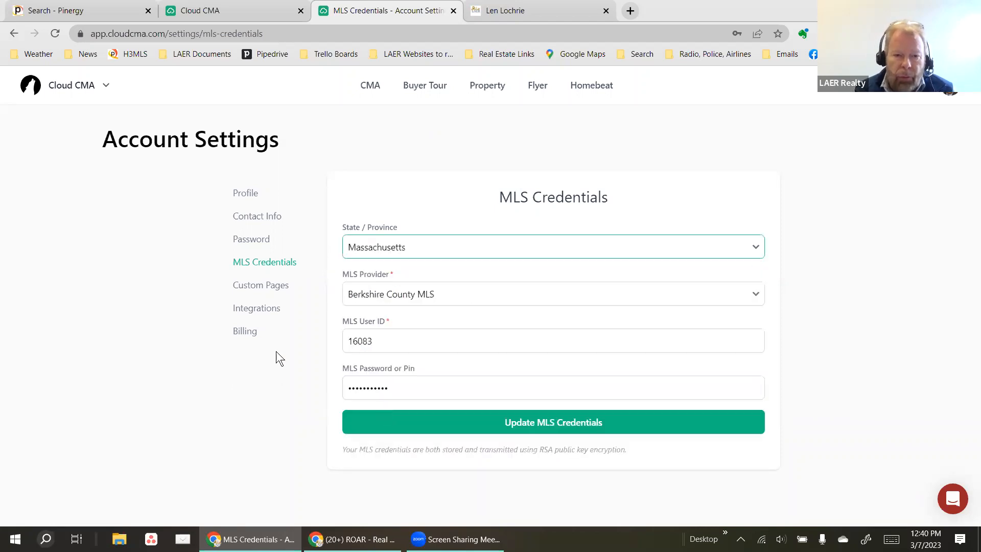
Choose MLS Property Information Network as provider and fill in the saved MLS login.
{"action": "left_click", "coordinate": [446, 303]}
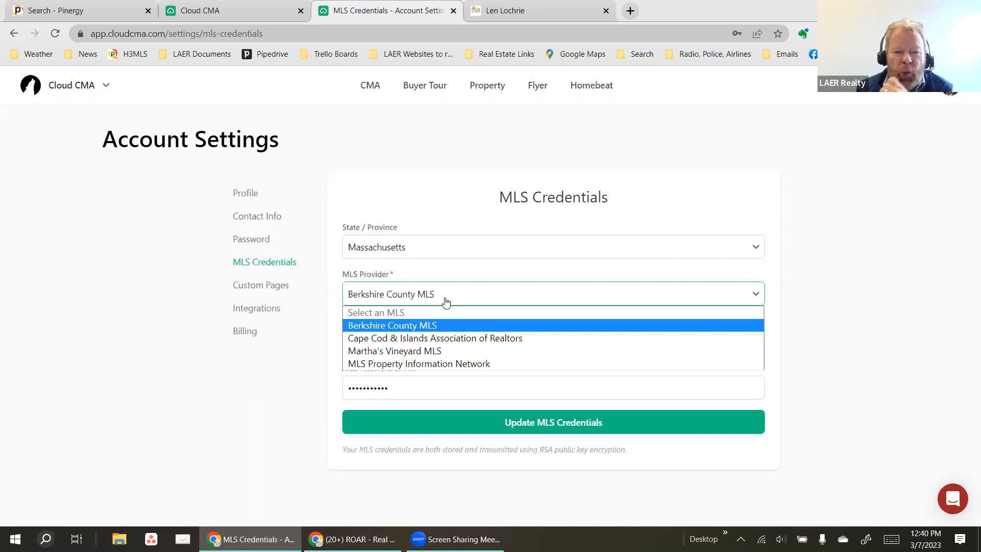
{"action": "left_click", "coordinate": [447, 363]}
{"action": "left_click", "coordinate": [423, 342]}
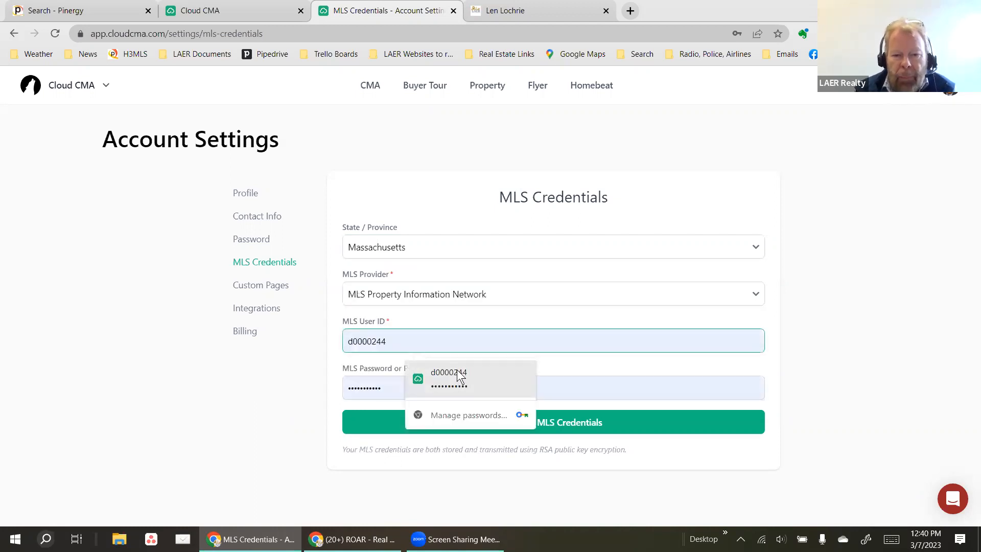
{"action": "left_click", "coordinate": [432, 375]}
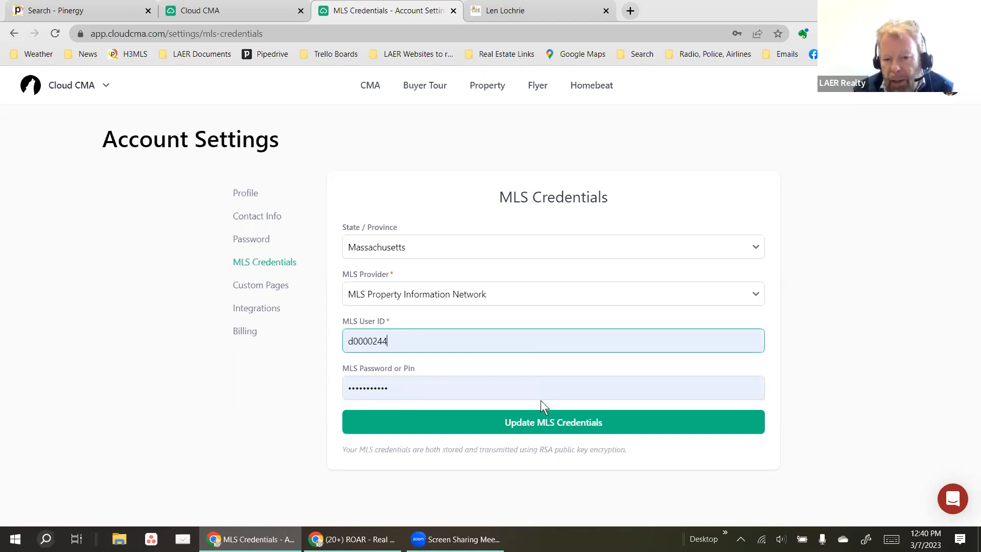
Update the MLS credentials with the saved login, then return to the CMA reports list.
{"action": "left_click", "coordinate": [546, 430]}
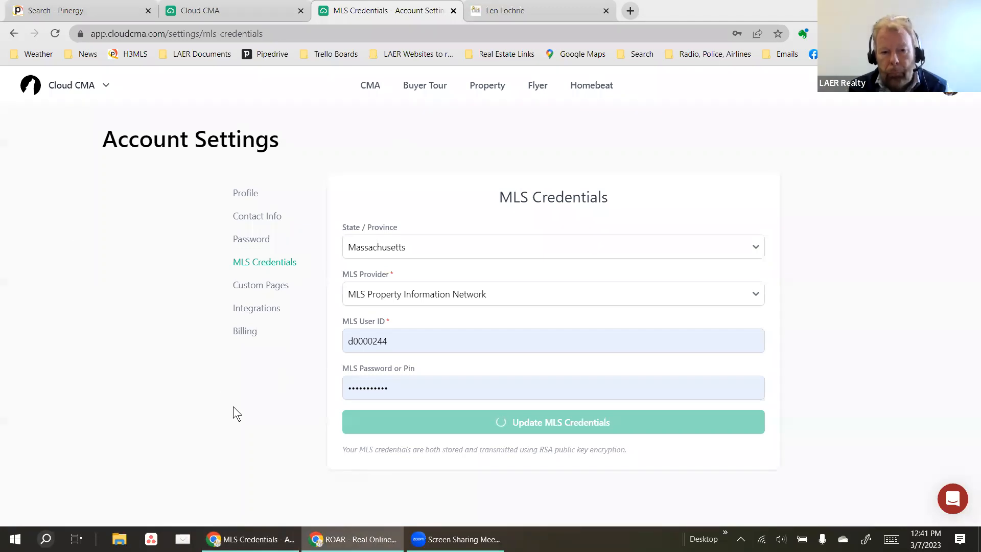
{"action": "left_click", "coordinate": [460, 346]}
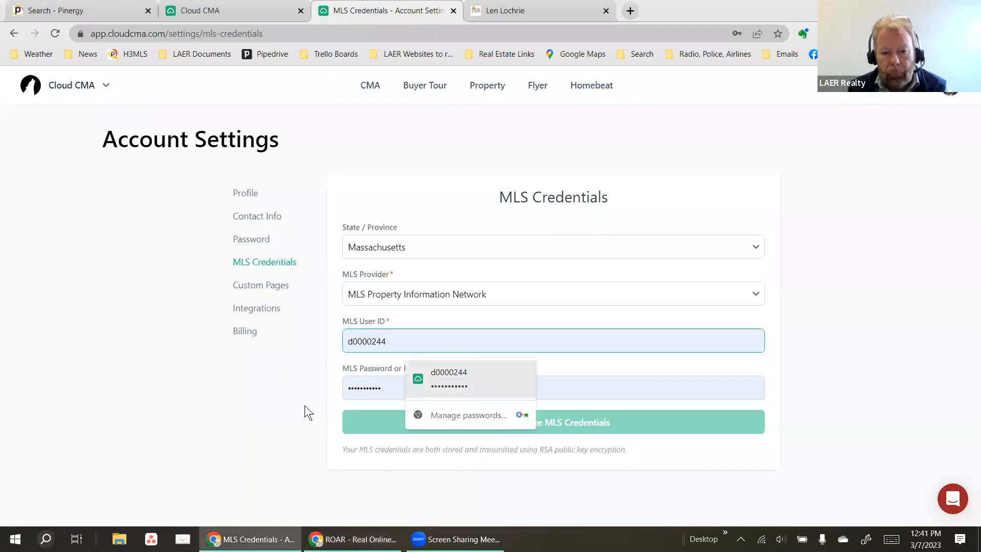
{"action": "left_click", "coordinate": [444, 386]}
{"action": "left_click", "coordinate": [534, 432]}
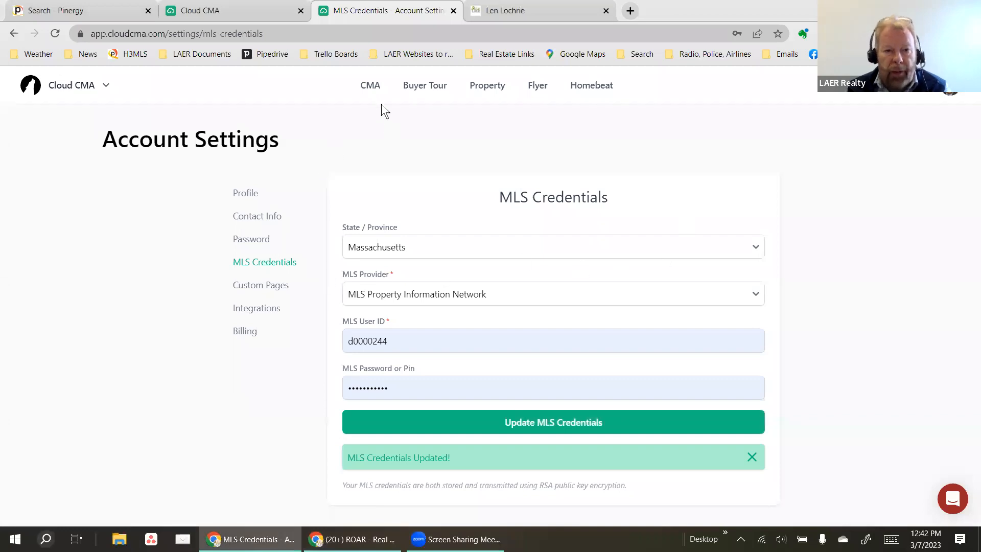
{"action": "left_click", "coordinate": [373, 84]}
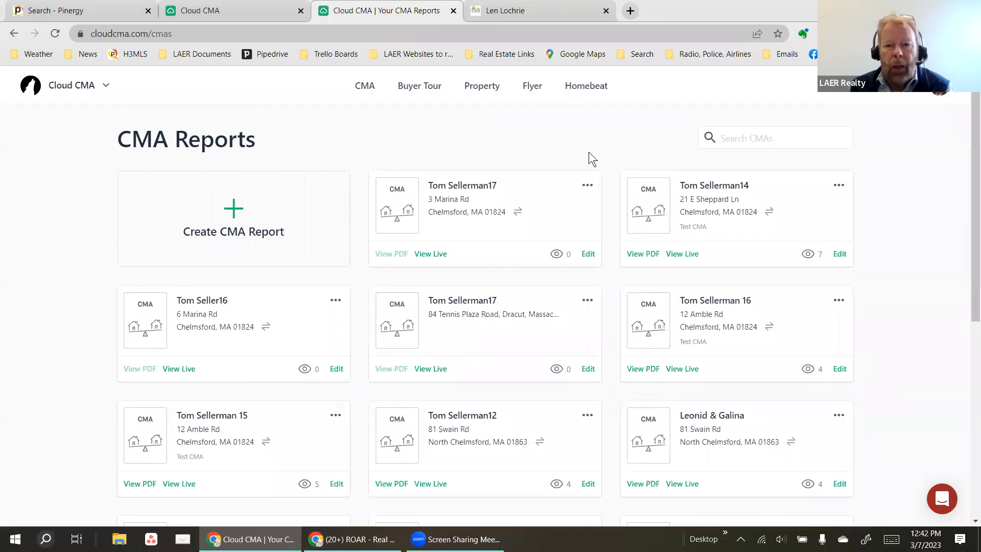
Reload and resubmit the Pinergy search to show 2,985 results, then return to Cloud CMA.
{"action": "left_click", "coordinate": [77, 11]}
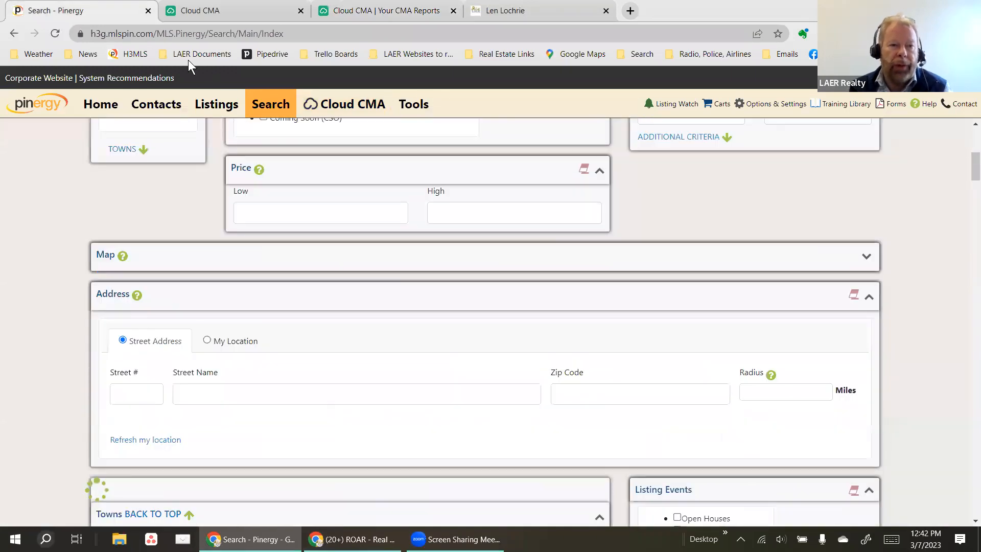
{"action": "left_click", "coordinate": [55, 33]}
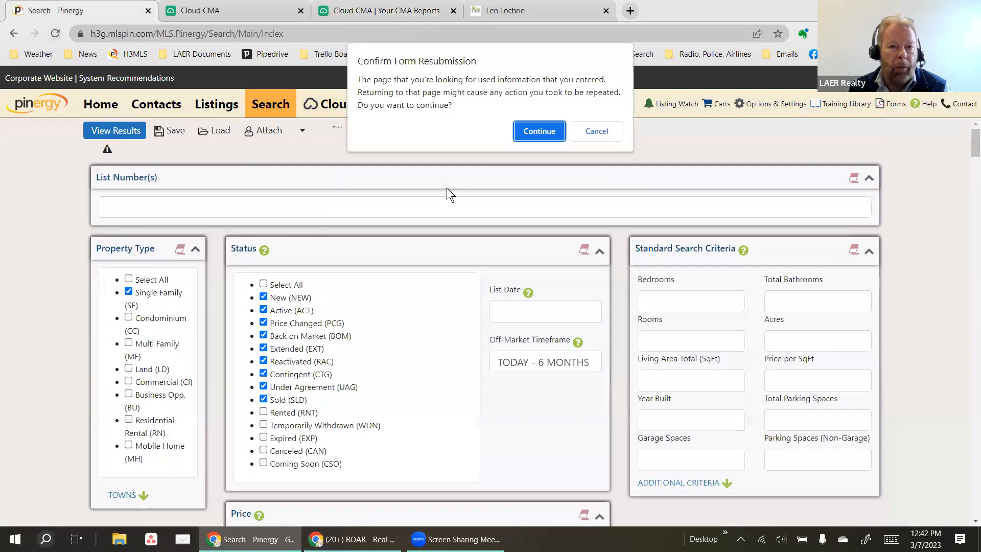
{"action": "left_click", "coordinate": [549, 130]}
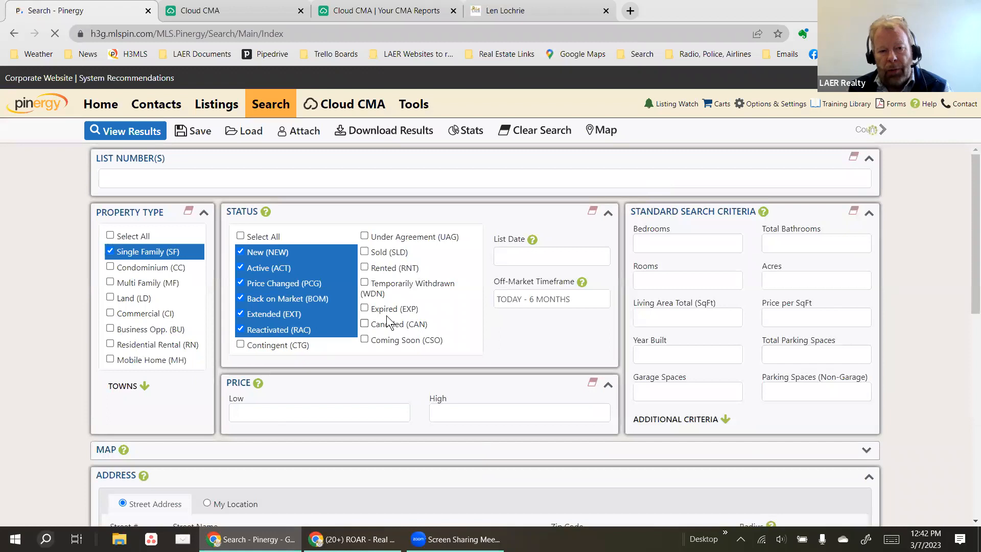
{"action": "scroll", "coordinate": [386, 315], "scroll_direction": "down", "scroll_amount": 8}
{"action": "scroll", "coordinate": [386, 314], "scroll_direction": "up", "scroll_amount": 9}
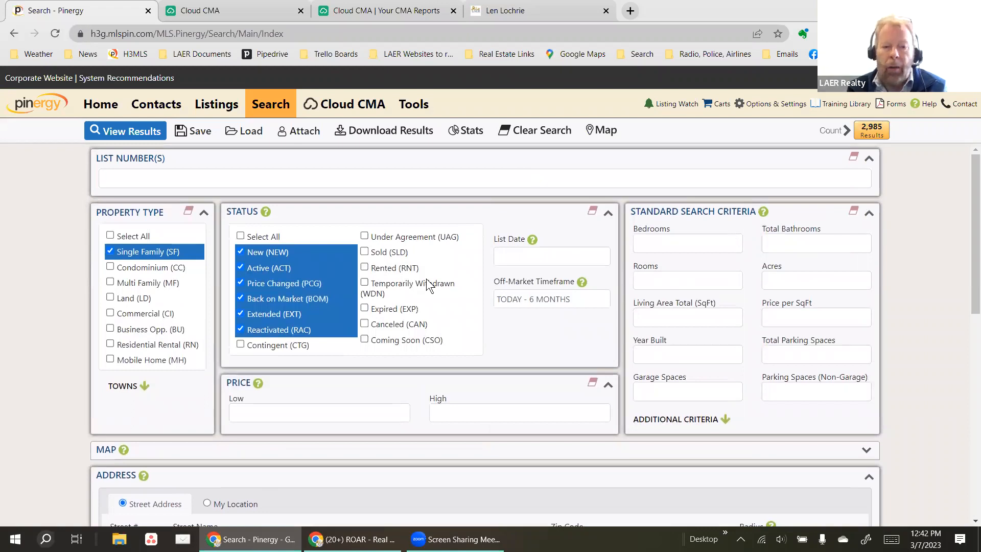
{"action": "scroll", "coordinate": [426, 284], "scroll_direction": "down", "scroll_amount": 5}
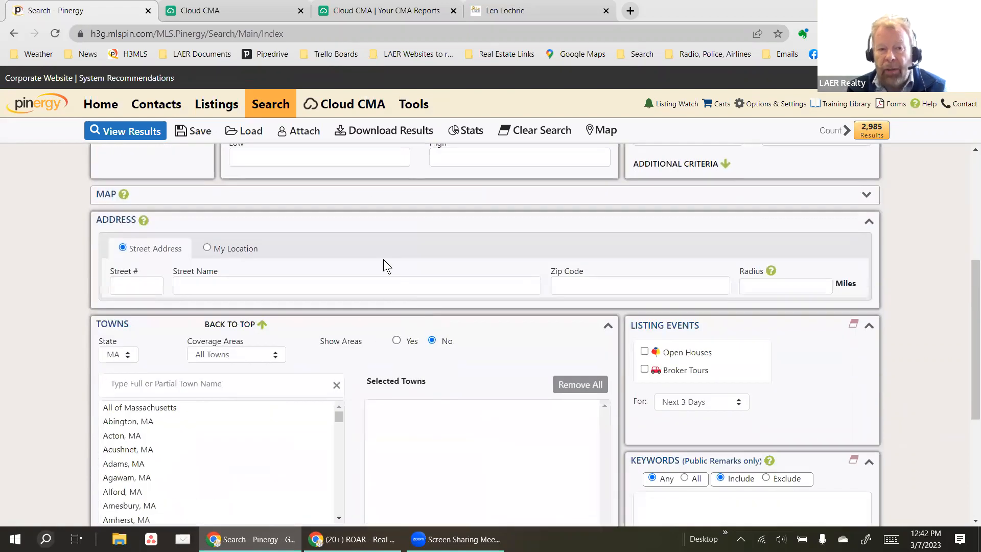
{"action": "left_click", "coordinate": [395, 11]}
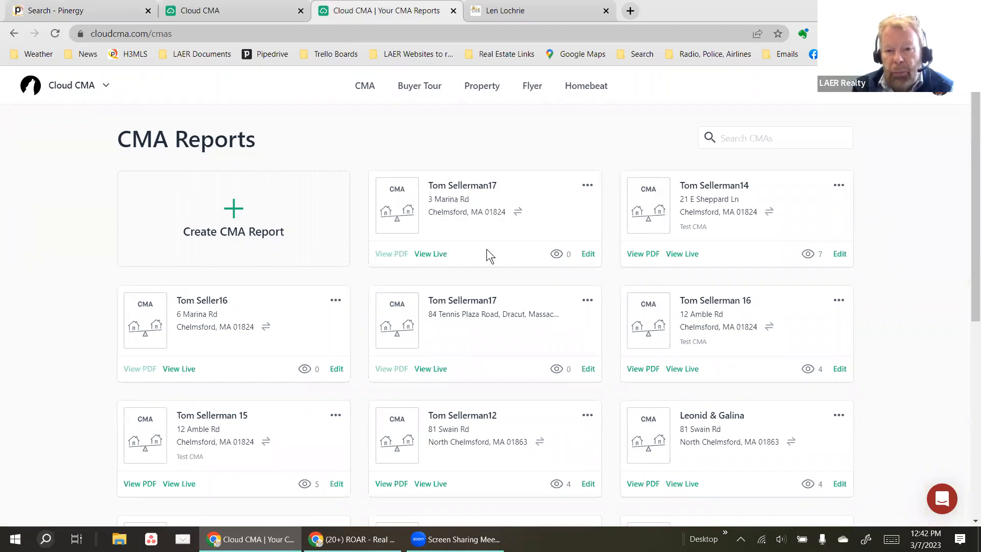
{"action": "left_click", "coordinate": [589, 254]}
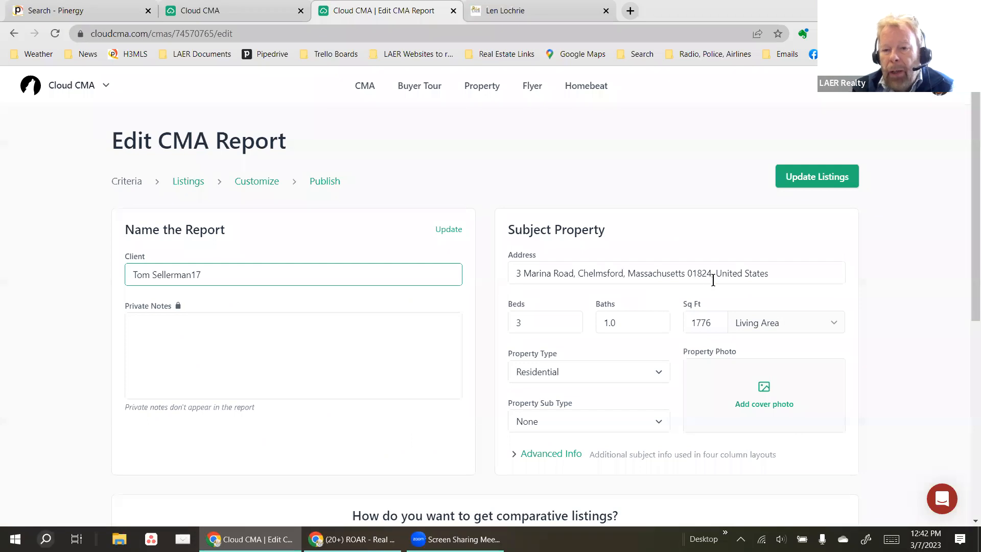
Delete the subject property's address.
{"action": "scroll", "coordinate": [509, 289], "scroll_direction": "down", "scroll_amount": 2}
{"action": "scroll", "coordinate": [510, 289], "scroll_direction": "down", "scroll_amount": 3}
{"action": "scroll", "coordinate": [287, 291], "scroll_direction": "up", "scroll_amount": 4}
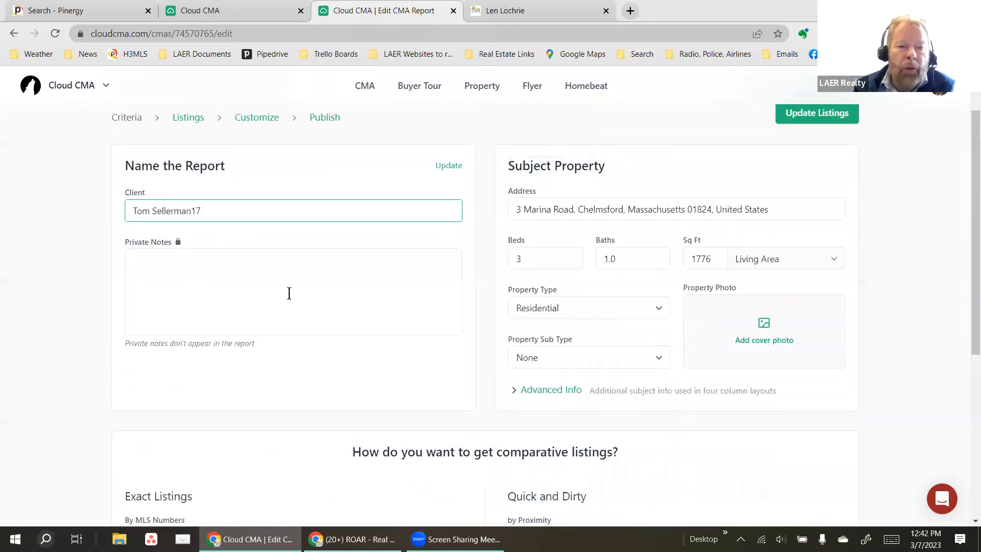
{"action": "left_click_drag", "start_coordinate": [233, 208], "coordinate": [88, 218]}
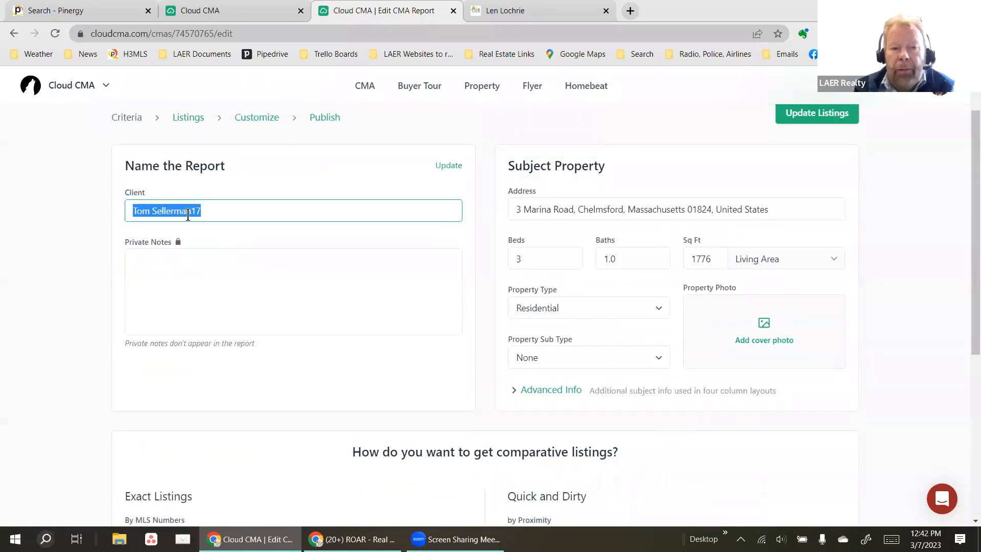
{"action": "left_click", "coordinate": [285, 213]}
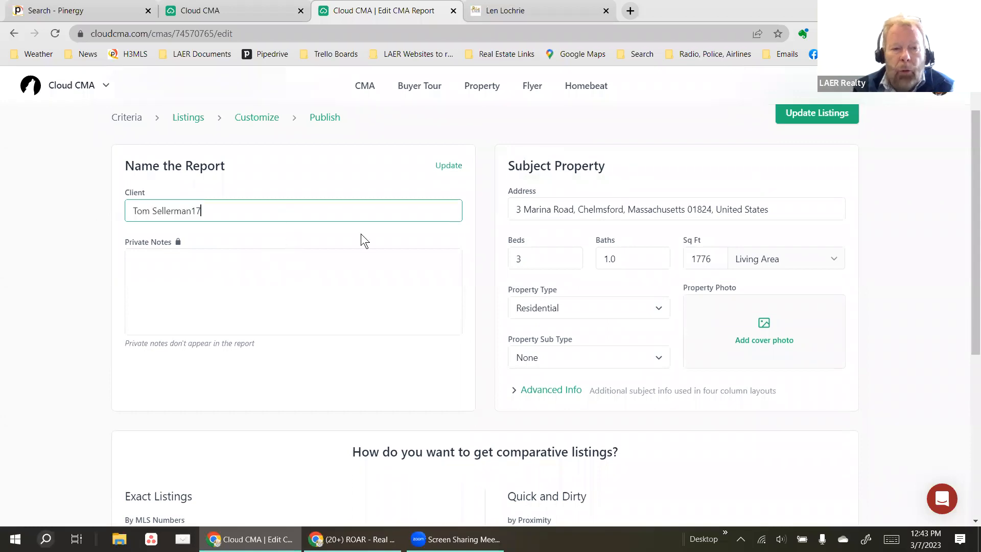
{"action": "left_click_drag", "start_coordinate": [773, 209], "coordinate": [473, 203]}
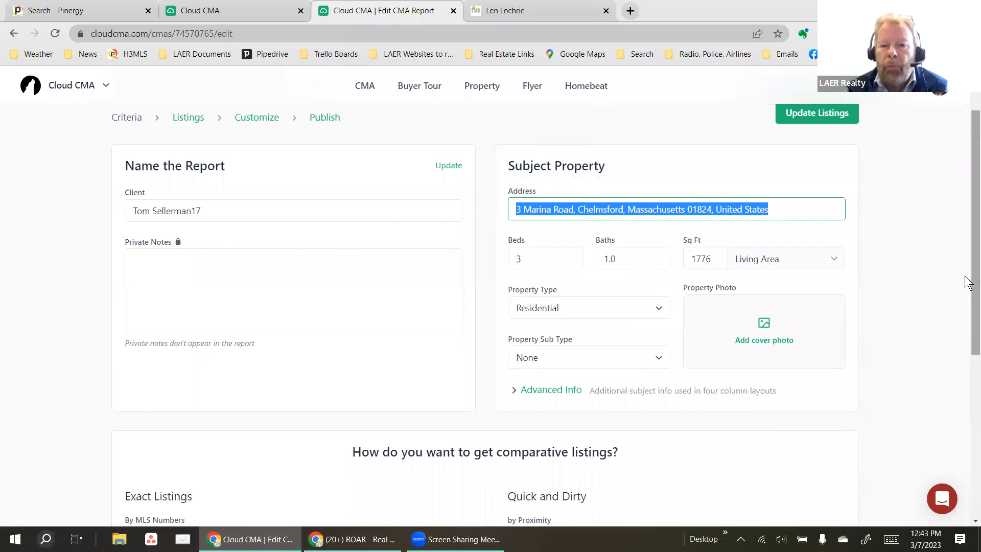
{"action": "key", "text": "BackSpace"}
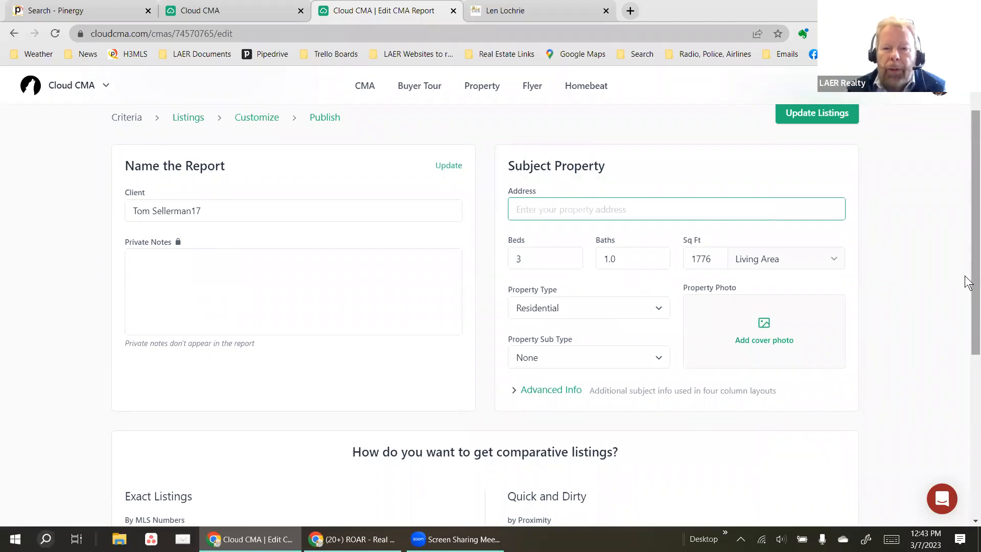
Clear the subject property's beds, baths and square footage values.
{"action": "left_click", "coordinate": [543, 263]}
{"action": "key", "text": "Tab"}
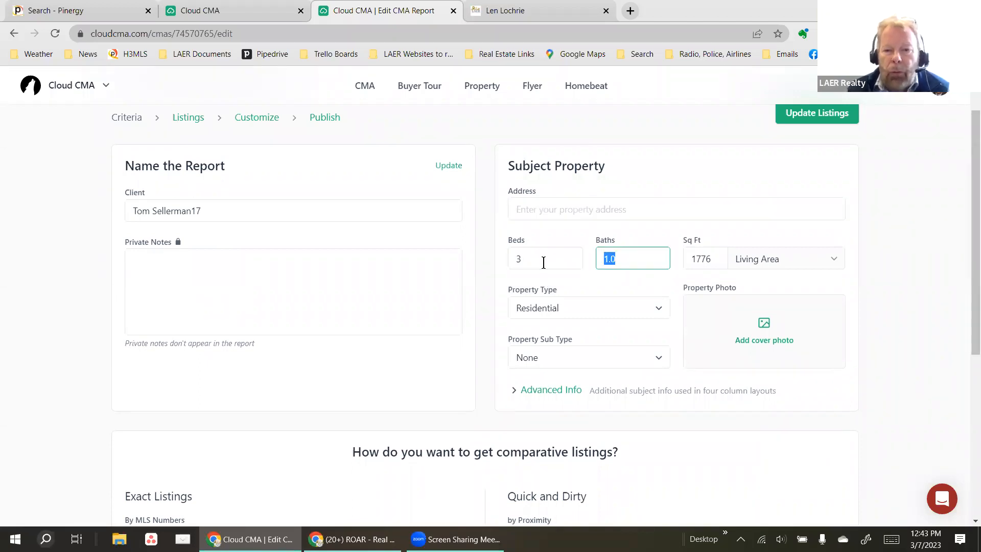
{"action": "key", "text": "BackSpace"}
{"action": "key", "text": "Tab"}
{"action": "key", "text": "BackSpace"}
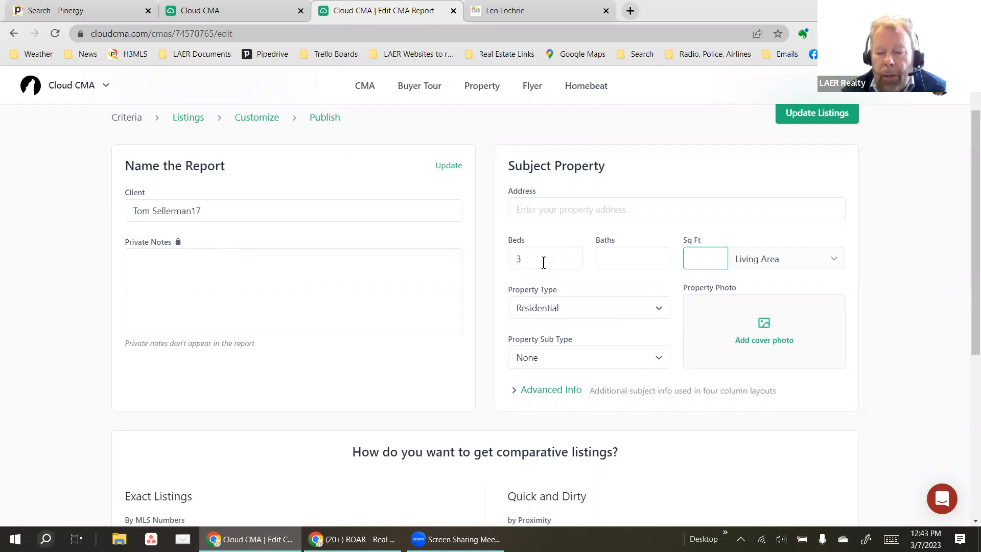
{"action": "key", "text": "shift+Tab"}
{"action": "key", "text": "shift+Tab"}
{"action": "key", "text": "BackSpace"}
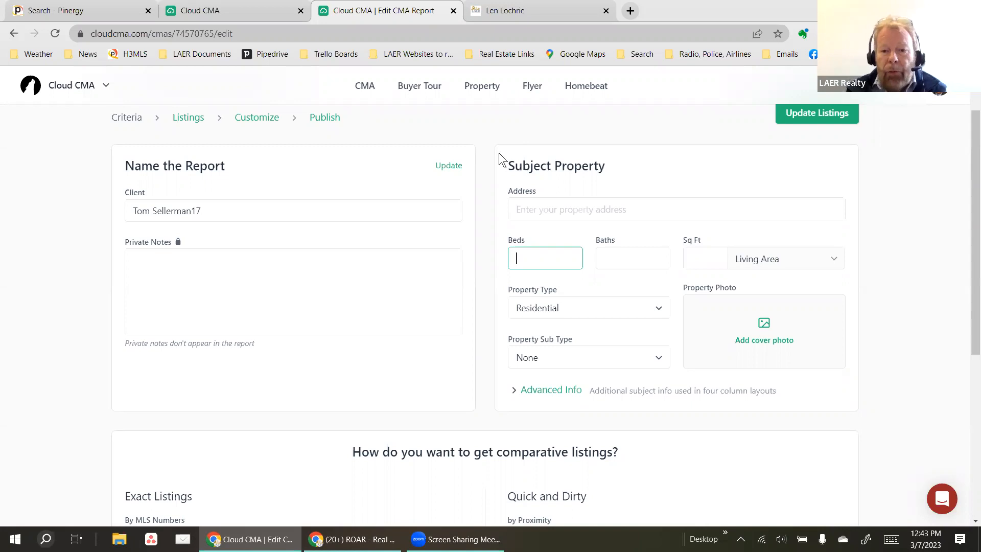
{"action": "left_click", "coordinate": [544, 204]}
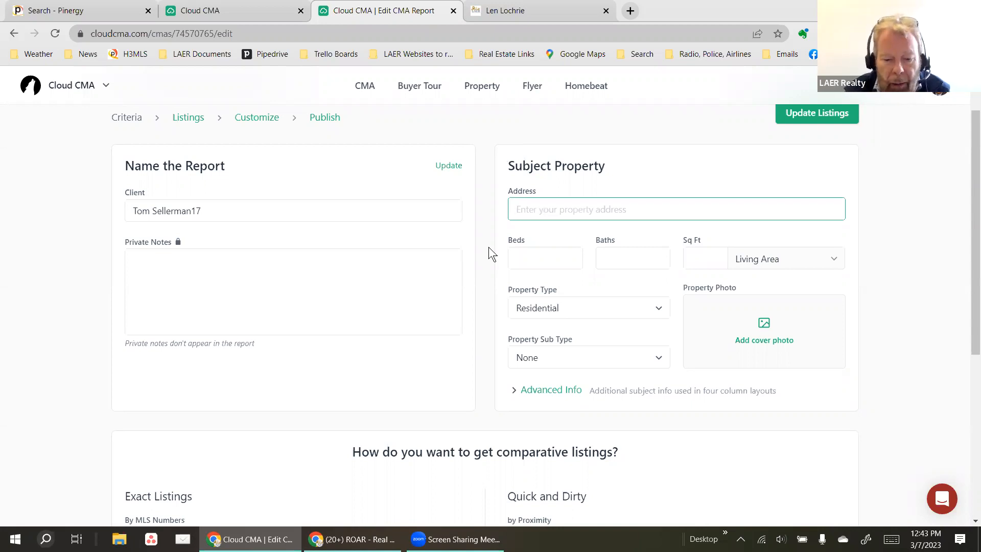
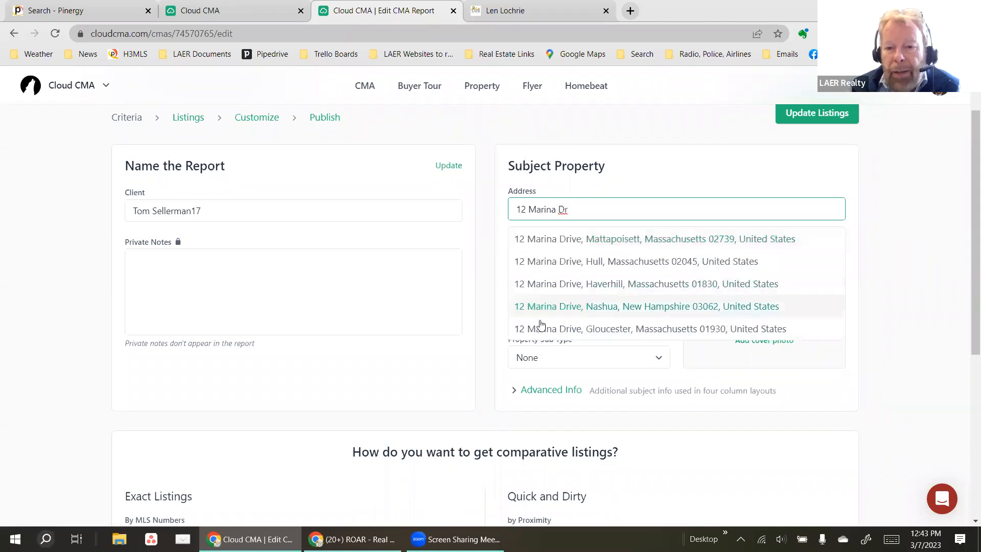
{"action": "scroll", "coordinate": [596, 281], "scroll_direction": "down", "scroll_amount": 1}
{"action": "scroll", "coordinate": [593, 264], "scroll_direction": "up", "scroll_amount": 1}
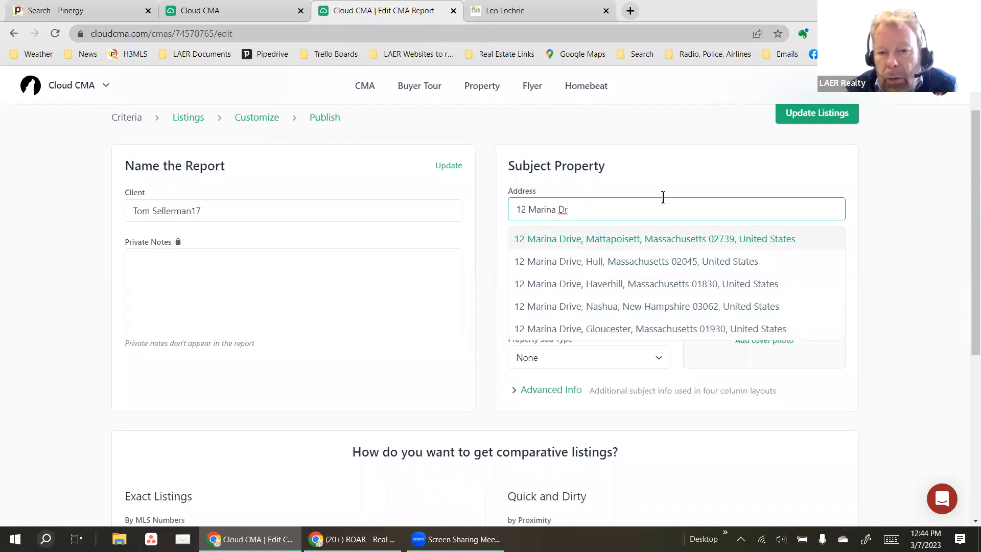
{"action": "key", "text": "BackSpace"}
{"action": "key", "text": "BackSpace"}
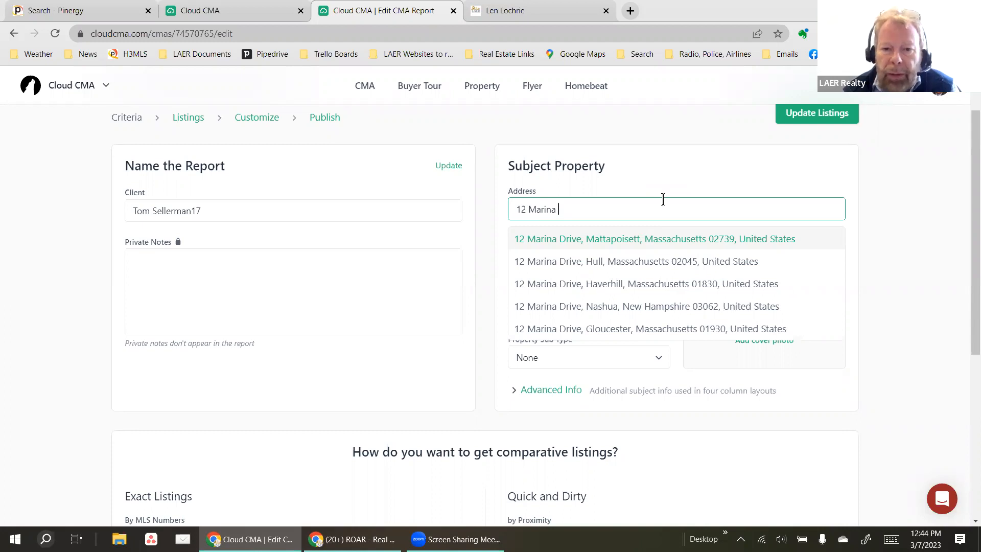
{"action": "key", "text": "BackSpace"}
{"action": "key", "text": "BackSpace"}
{"action": "key", "text": "BackSpace"}
{"action": "key", "text": "BackSpace"}
{"action": "key", "text": "BackSpace"}
{"action": "key", "text": "BackSpace"}
{"action": "key", "text": "BackSpace"}
{"action": "key", "text": "BackSpace"}
{"action": "key", "text": "BackSpace"}
{"action": "key", "text": "BackSpace"}
{"action": "key", "text": "BackSpace"}
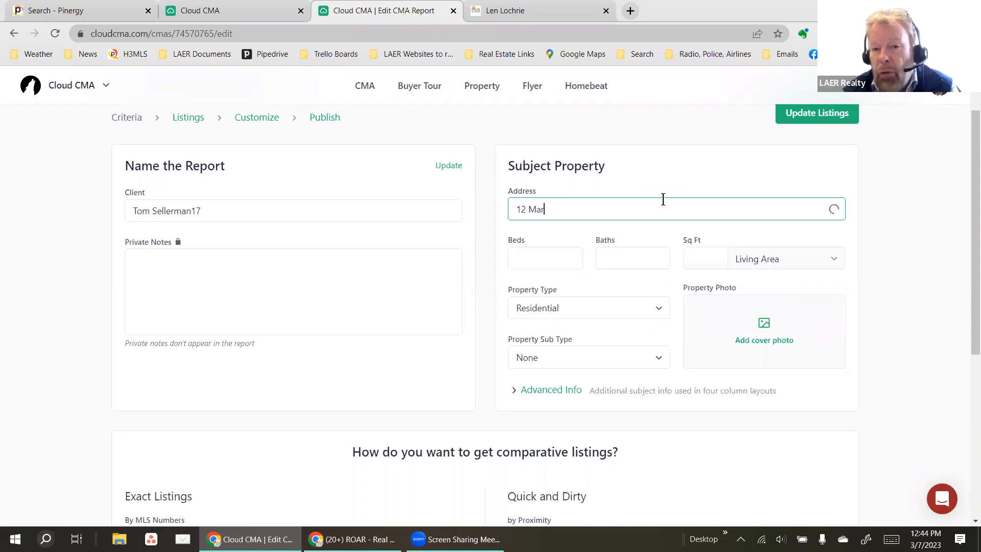
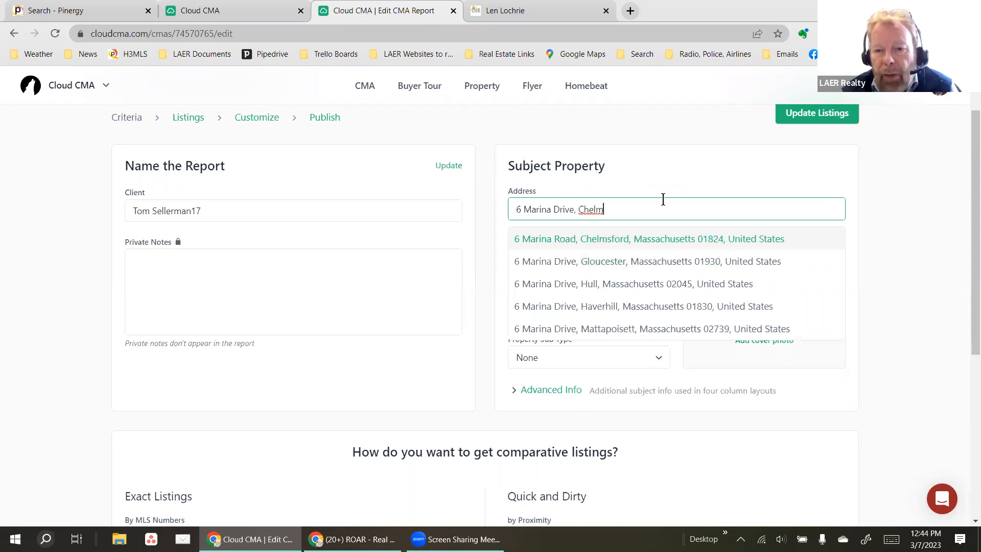
{"action": "left_click", "coordinate": [638, 241]}
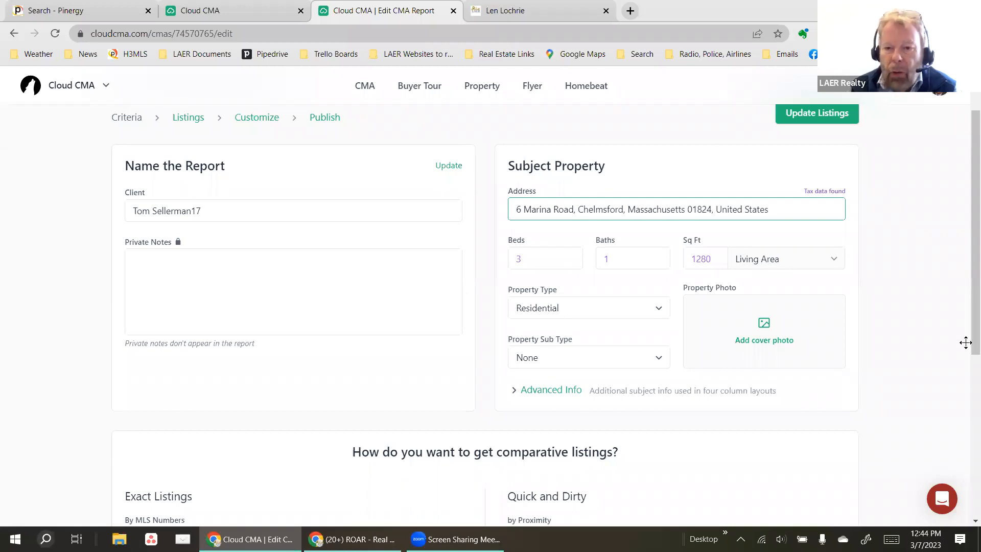
Expand the subject's Advanced Info and set Garages to 1 and Style to Ranch.
{"action": "left_click", "coordinate": [517, 336]}
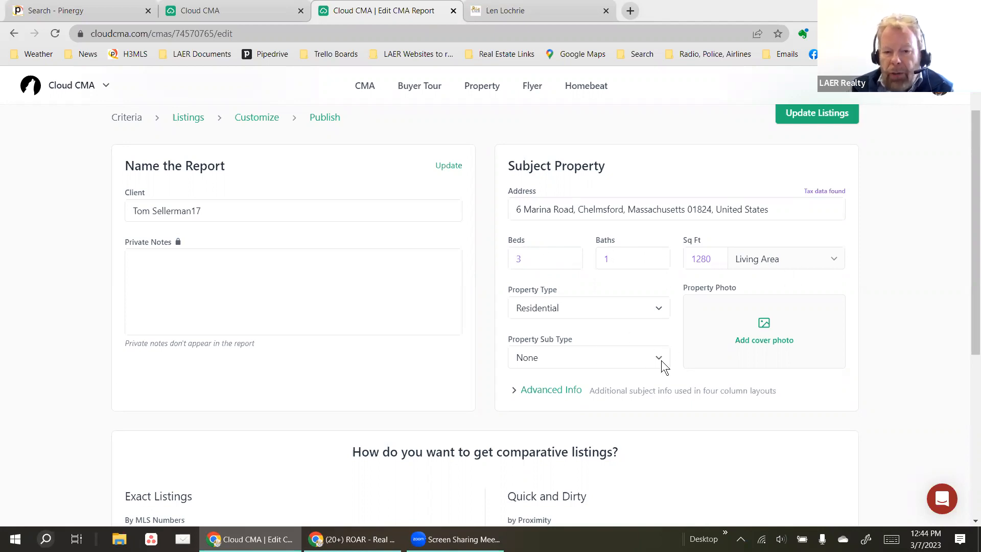
{"action": "scroll", "coordinate": [601, 363], "scroll_direction": "down", "scroll_amount": 1}
{"action": "left_click", "coordinate": [551, 324]}
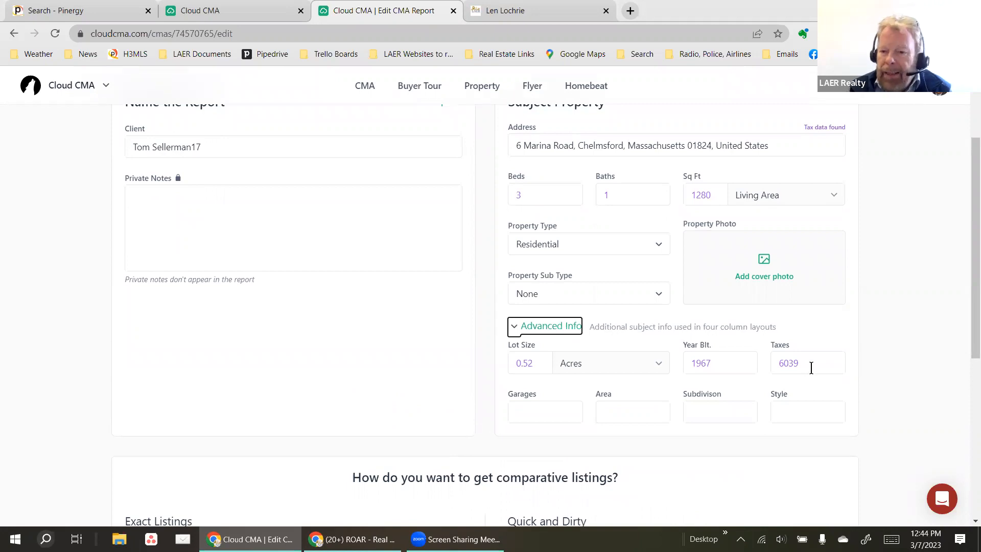
{"action": "left_click", "coordinate": [534, 413]}
{"action": "type", "text": "1"}
{"action": "key", "text": "Tab"}
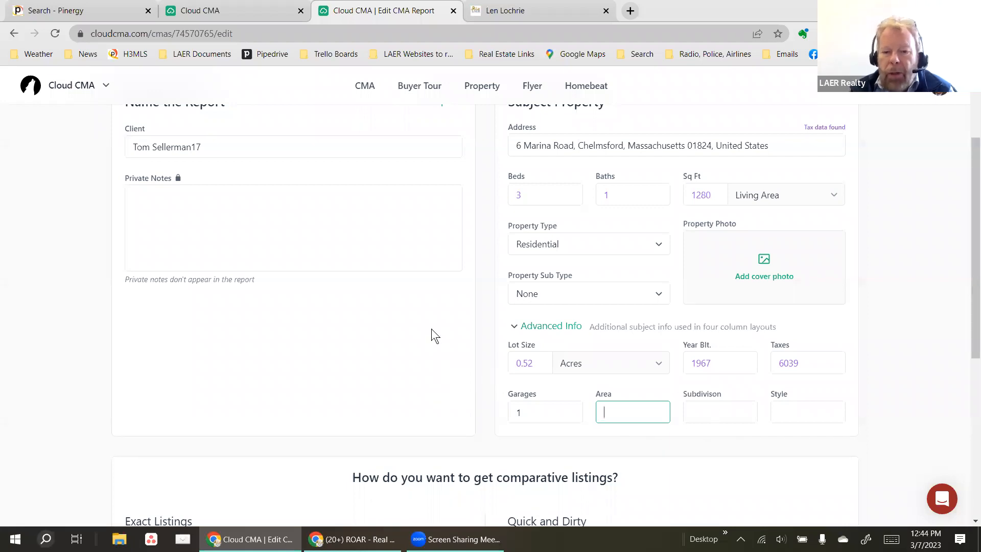
{"action": "left_click", "coordinate": [787, 414]}
{"action": "type", "text": "Ranch"}
{"action": "left_click", "coordinate": [852, 459]}
{"action": "scroll", "coordinate": [457, 405], "scroll_direction": "up", "scroll_amount": 3}
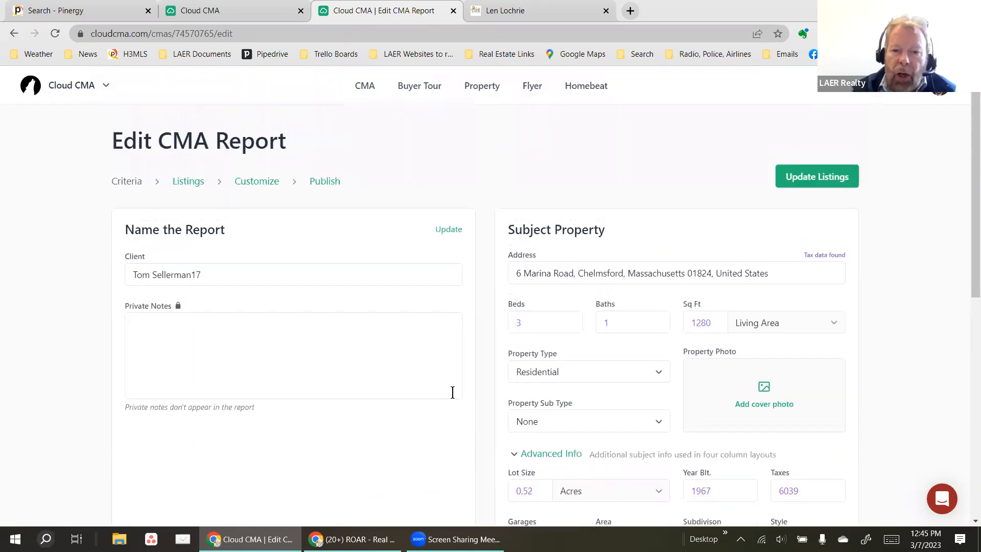
{"action": "scroll", "coordinate": [454, 396], "scroll_direction": "down", "scroll_amount": 6}
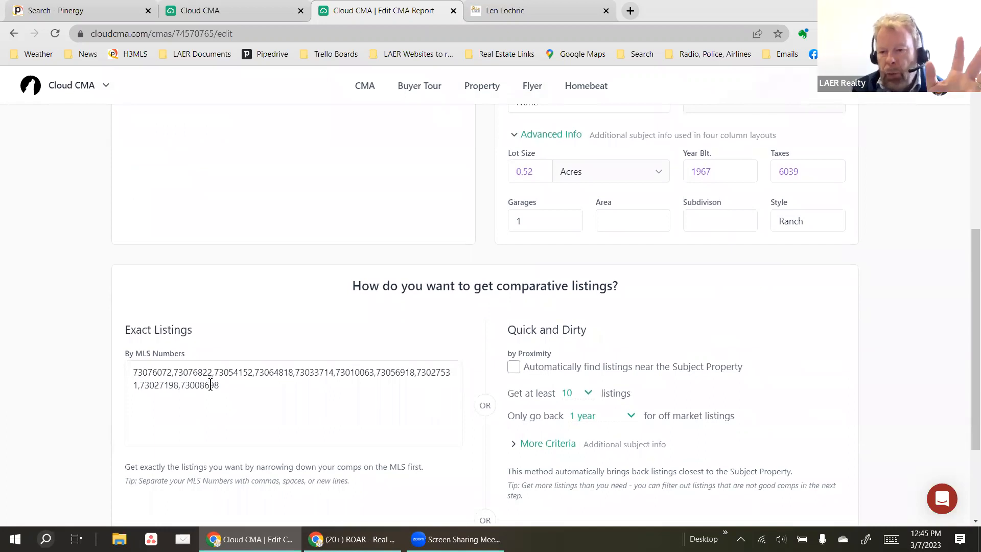
Select and delete every MLS number in the By MLS Numbers box, leaving it empty.
{"action": "left_click", "coordinate": [248, 390]}
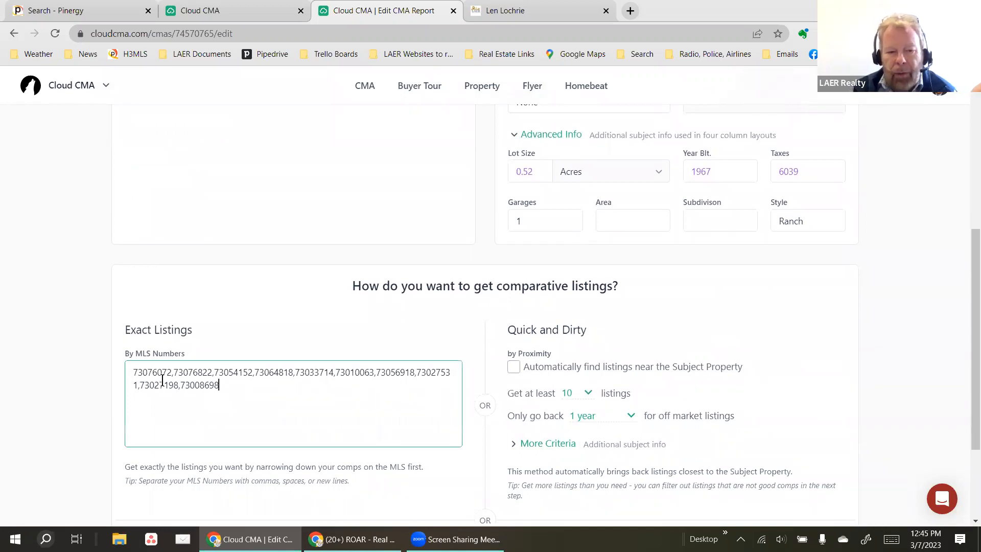
{"action": "key", "text": "ctrl+a"}
{"action": "left_click", "coordinate": [218, 391]}
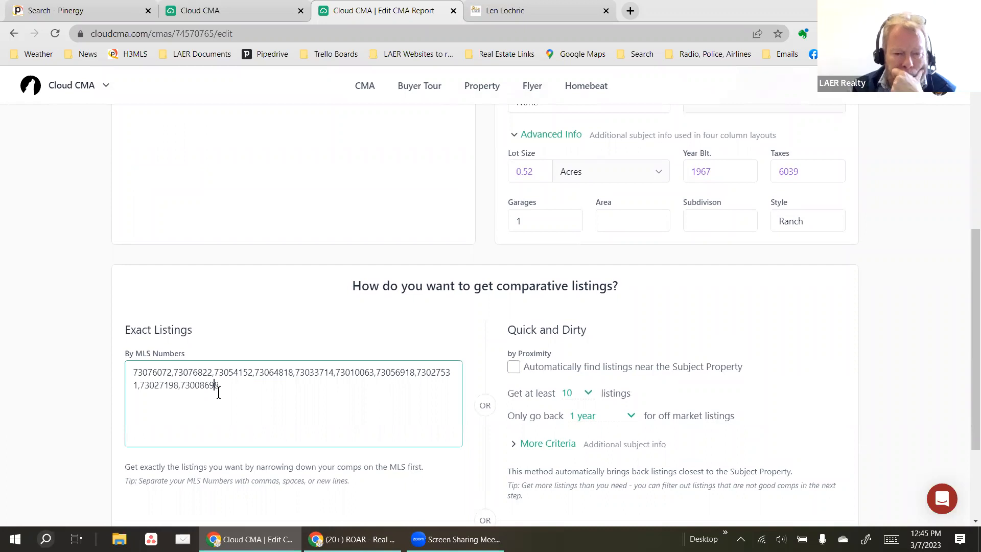
{"action": "left_click_drag", "start_coordinate": [228, 386], "coordinate": [126, 371]}
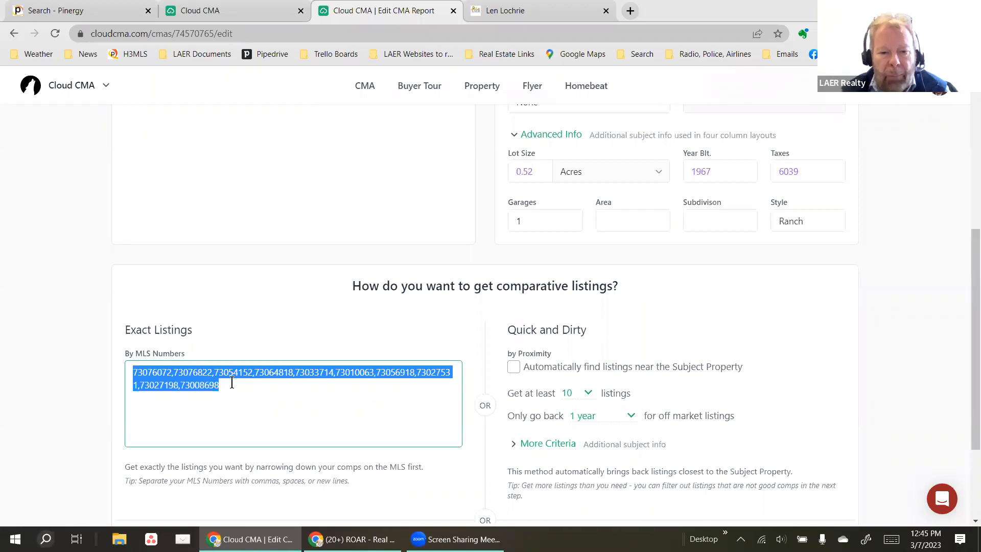
{"action": "key", "text": "BackSpace"}
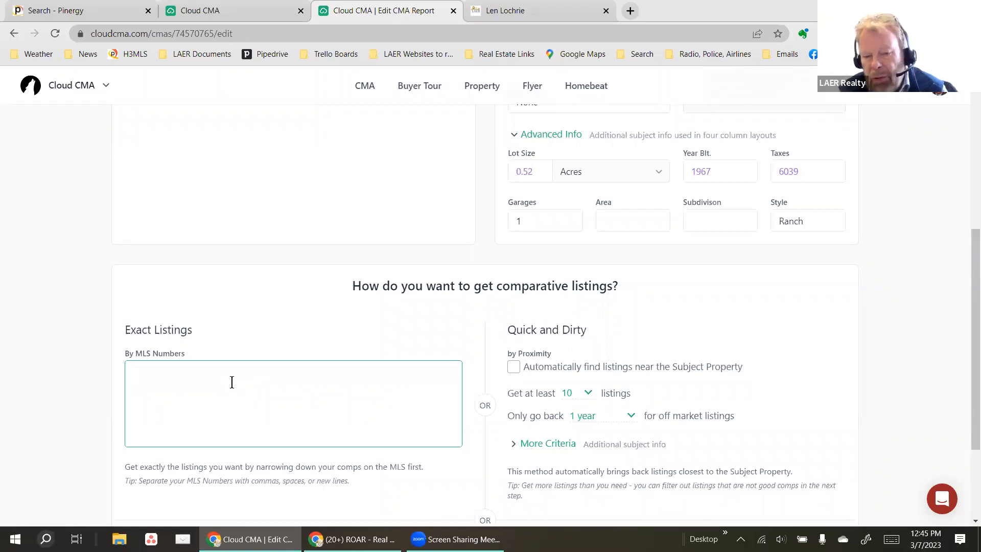
{"action": "left_click", "coordinate": [300, 316]}
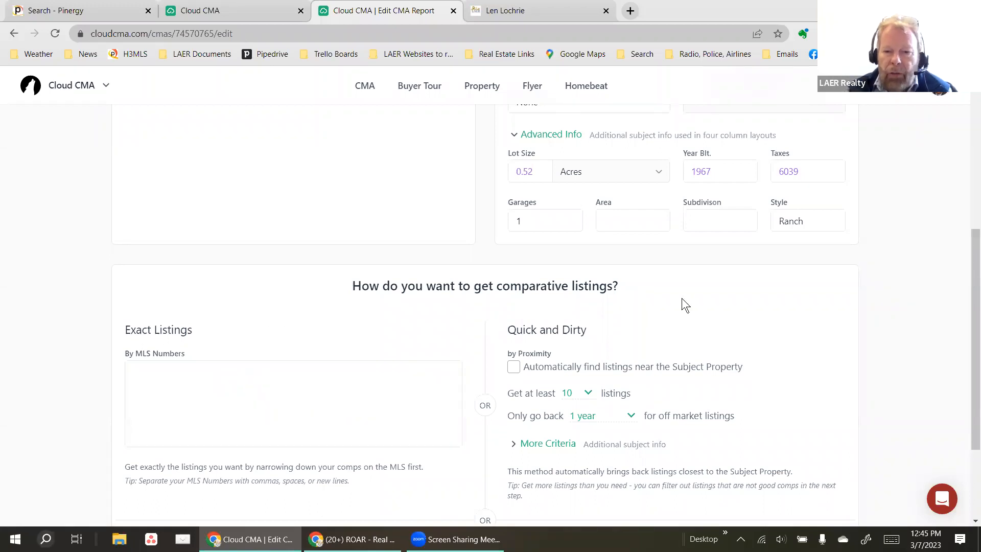
{"action": "scroll", "coordinate": [682, 298], "scroll_direction": "down", "scroll_amount": 1}
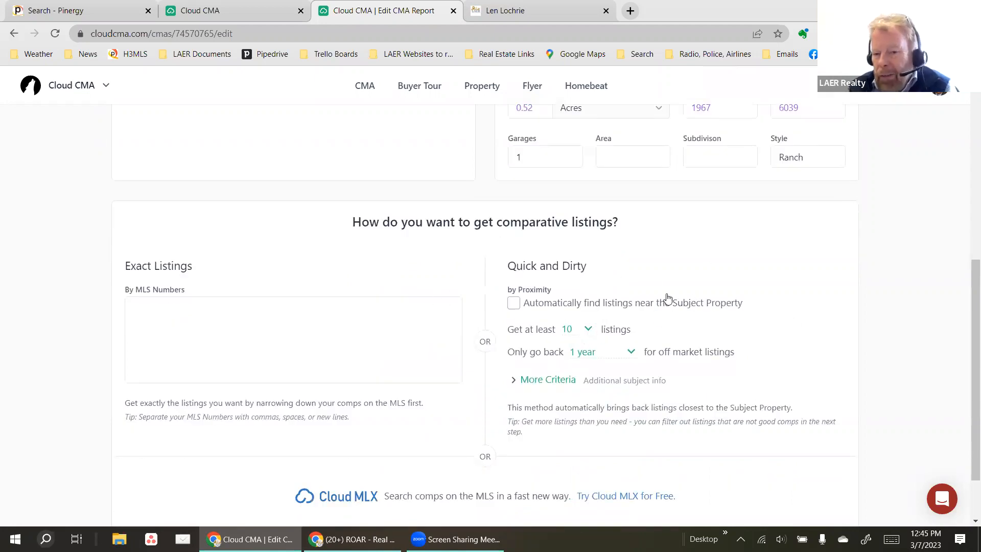
Enable automatic search near the subject, with at least 10 listings and a 1-year look-back.
{"action": "left_click", "coordinate": [514, 303]}
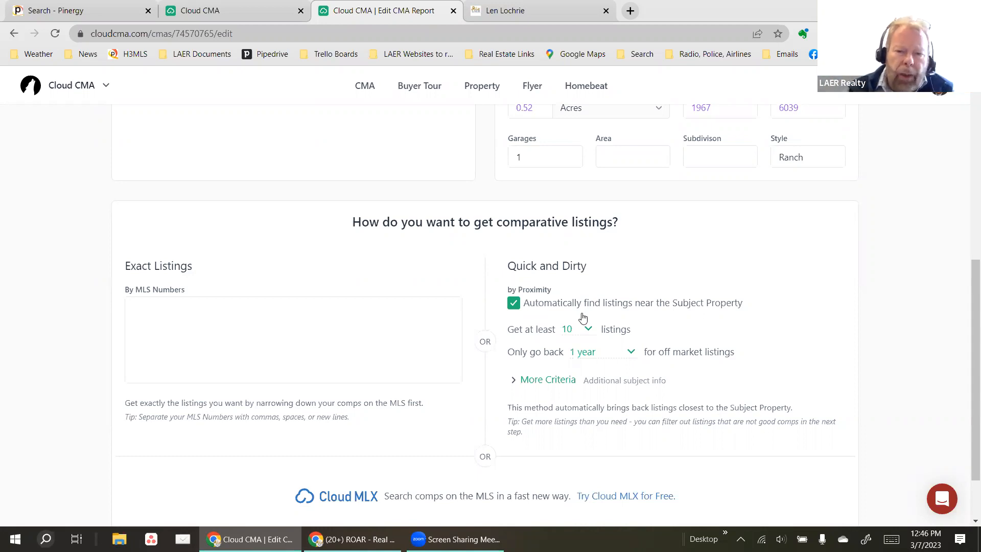
{"action": "left_click", "coordinate": [583, 333]}
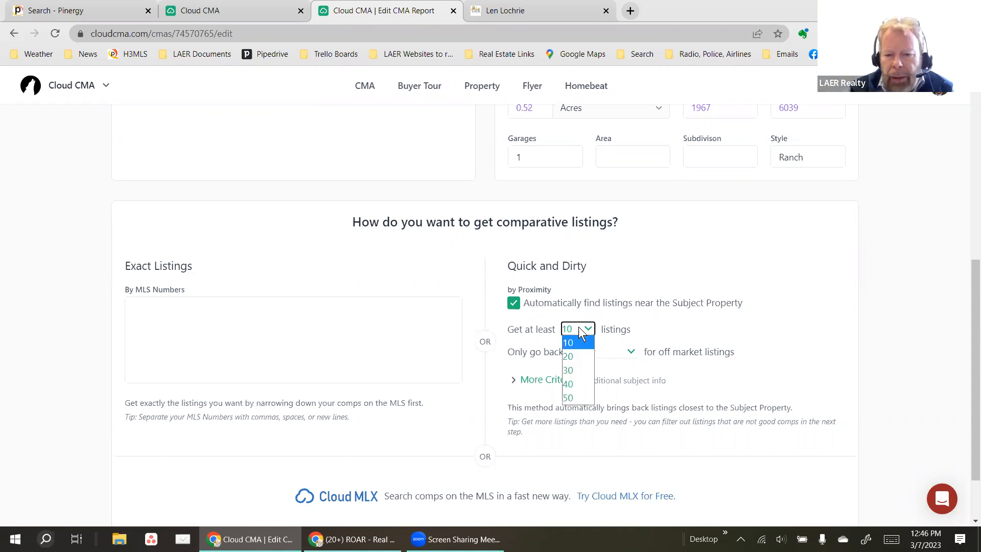
{"action": "left_click", "coordinate": [679, 327]}
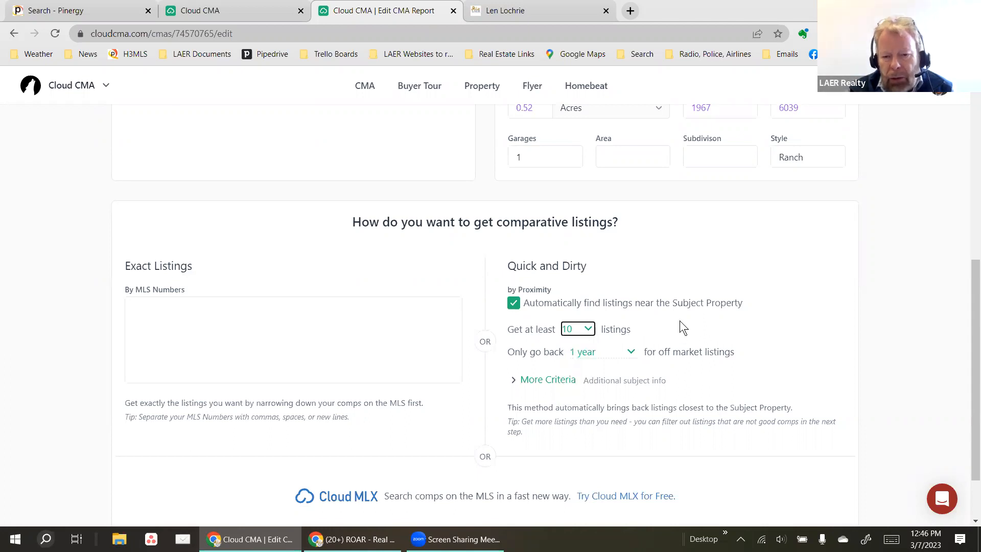
{"action": "scroll", "coordinate": [680, 321], "scroll_direction": "down", "scroll_amount": 1}
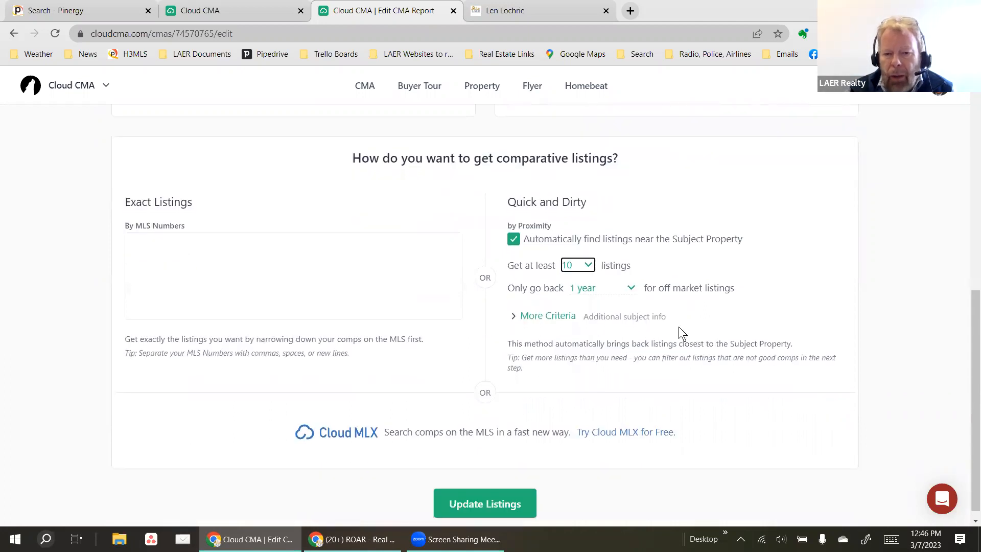
{"action": "left_click", "coordinate": [613, 286]}
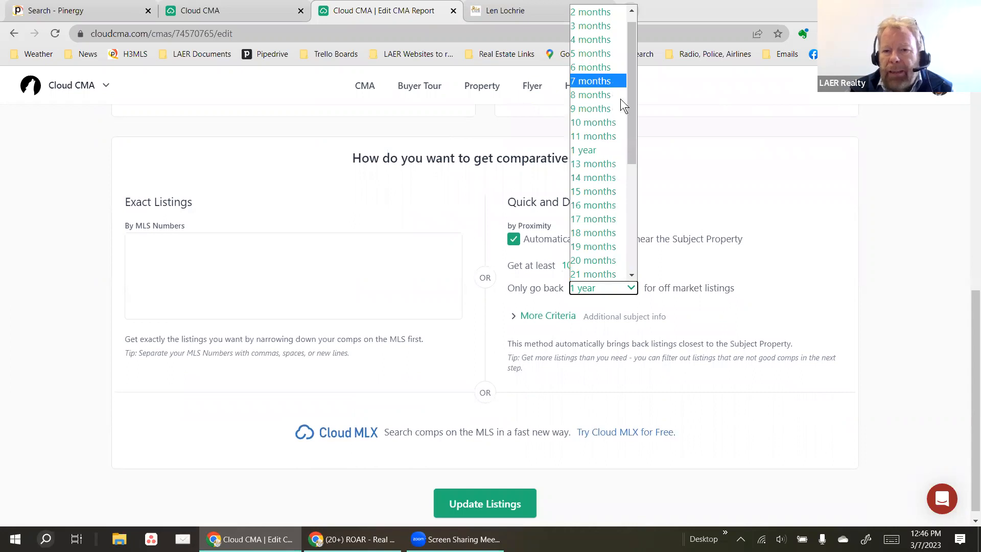
{"action": "left_click", "coordinate": [736, 259]}
{"action": "left_click", "coordinate": [615, 287]}
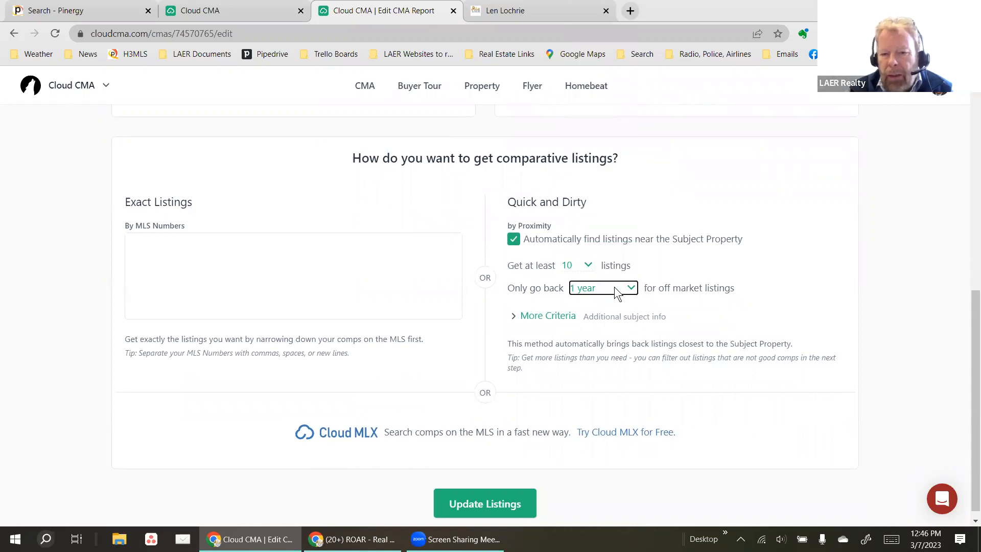
{"action": "left_click", "coordinate": [752, 290]}
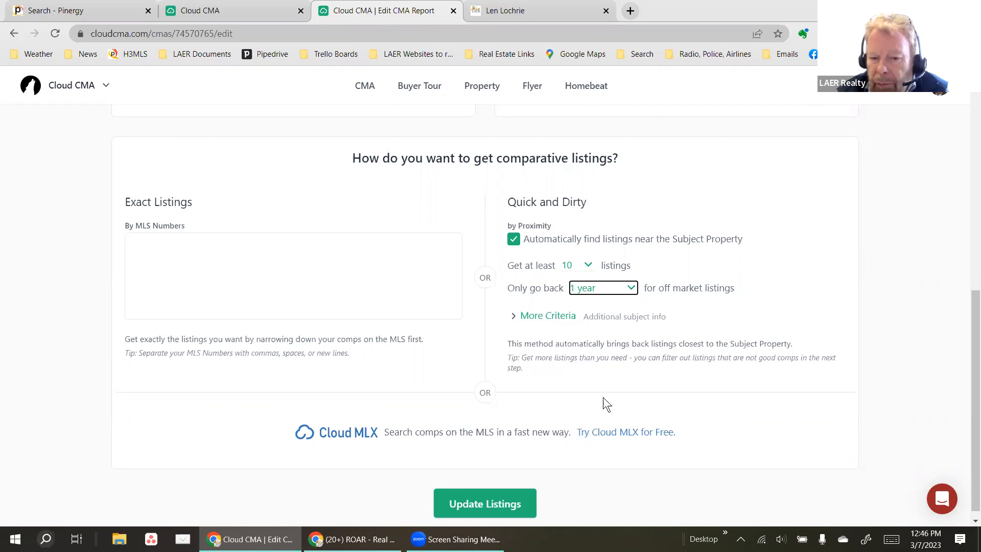
Update Listings and review the 28 returned comparables: 1 active, 3 pending, 24 sold.
{"action": "left_click", "coordinate": [474, 501]}
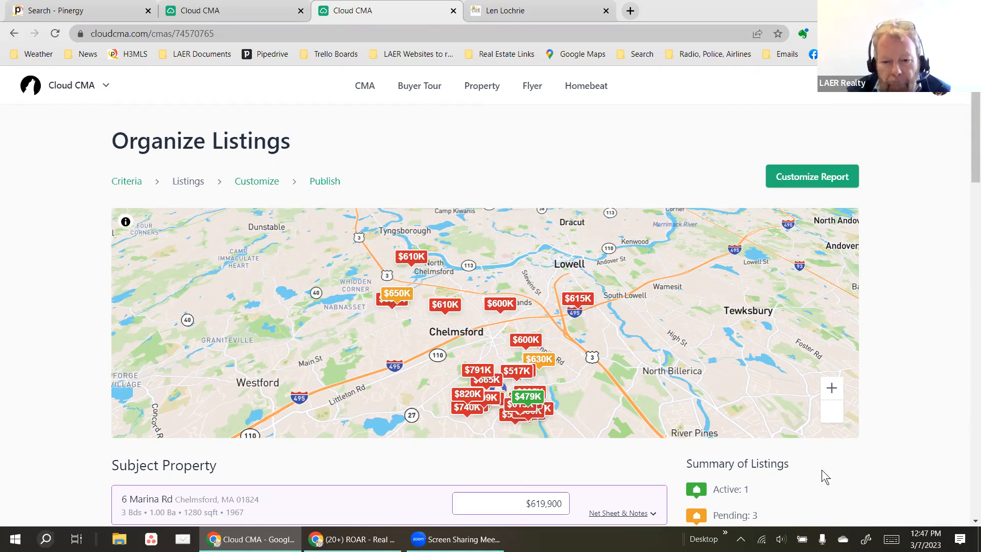
{"action": "scroll", "coordinate": [436, 403], "scroll_direction": "down", "scroll_amount": 4}
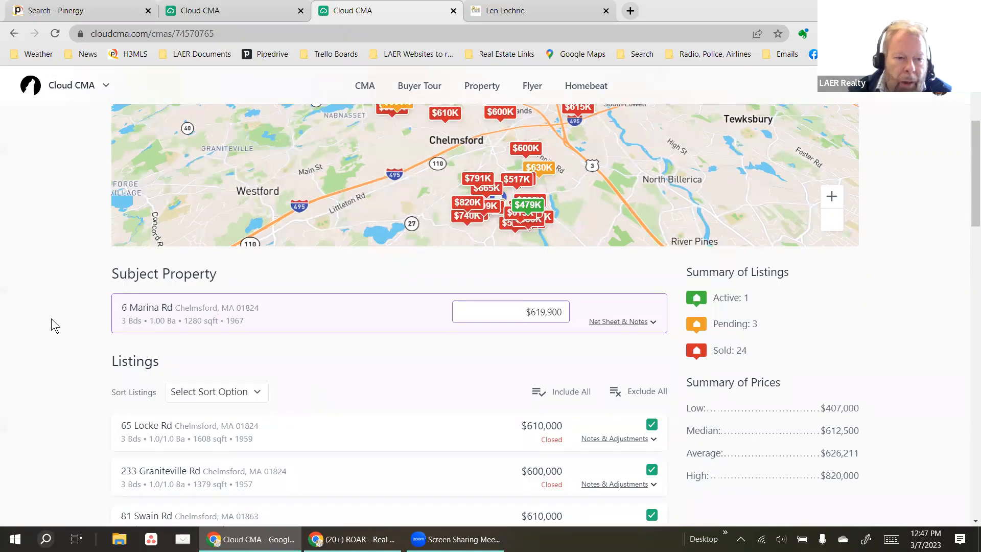
{"action": "scroll", "coordinate": [51, 326], "scroll_direction": "down", "scroll_amount": 2}
{"action": "scroll", "coordinate": [42, 319], "scroll_direction": "down", "scroll_amount": 1}
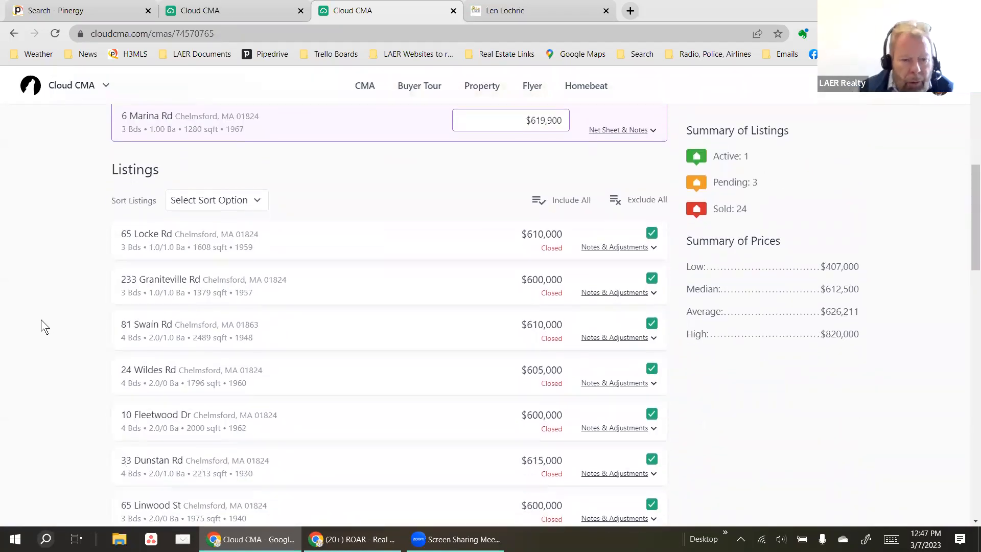
{"action": "scroll", "coordinate": [58, 400], "scroll_direction": "down", "scroll_amount": 9}
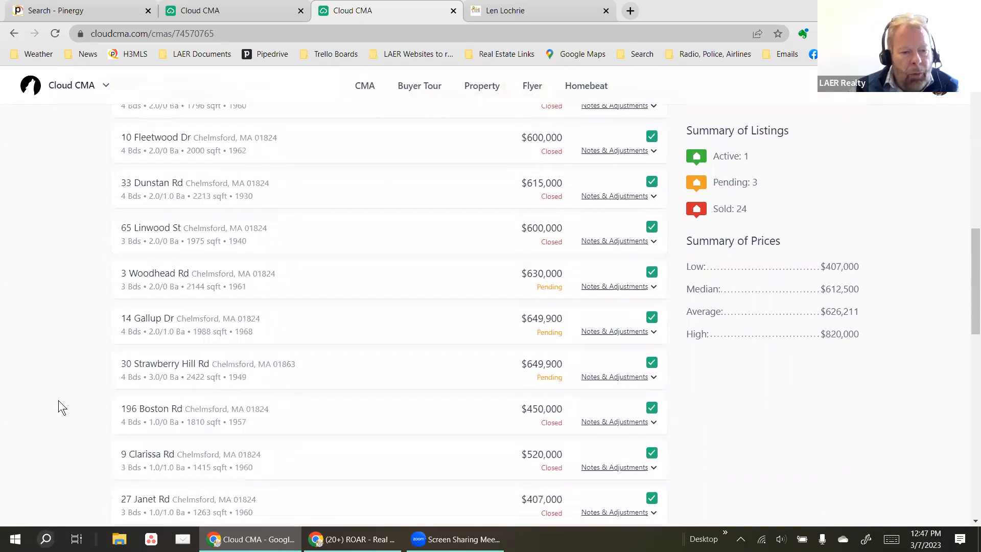
{"action": "scroll", "coordinate": [58, 401], "scroll_direction": "down", "scroll_amount": 8}
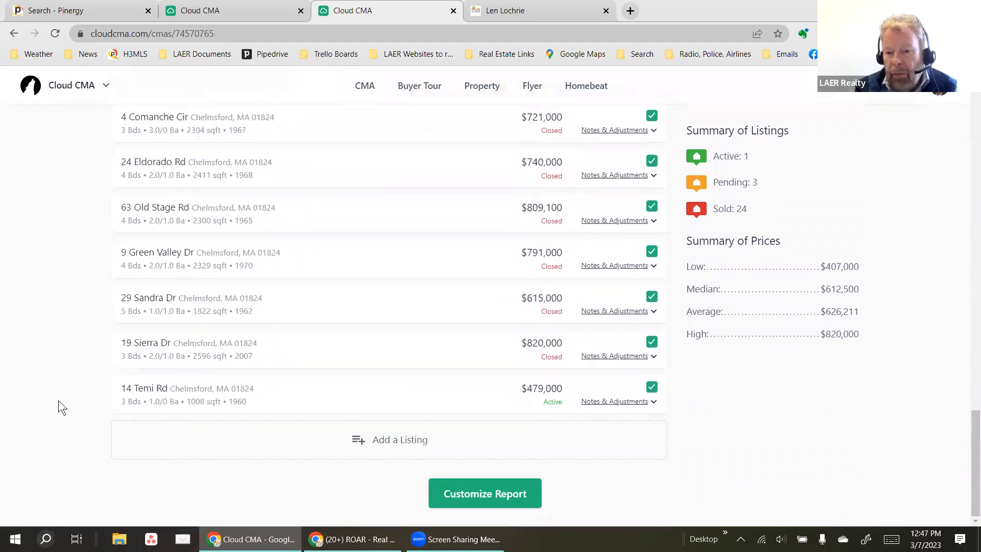
{"action": "scroll", "coordinate": [89, 392], "scroll_direction": "up", "scroll_amount": 17}
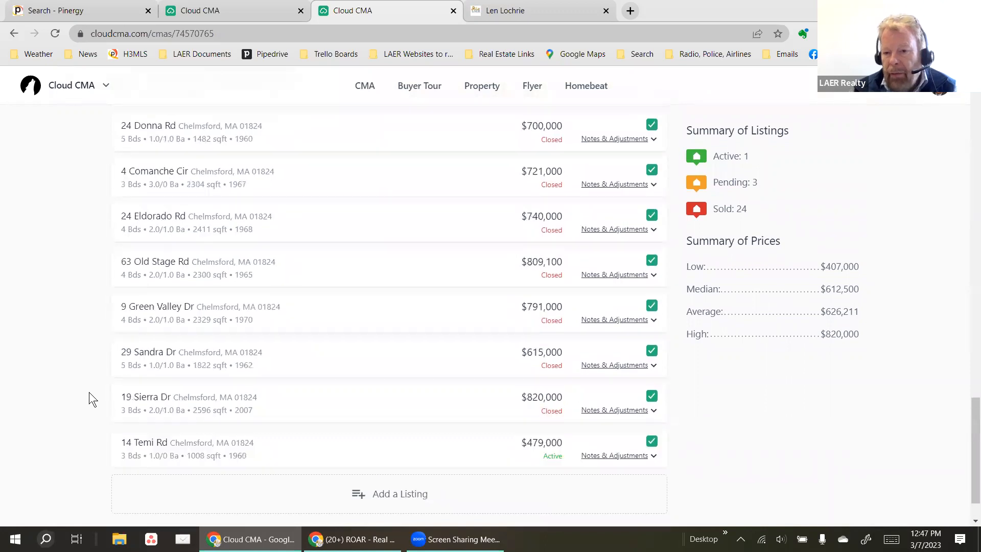
{"action": "scroll", "coordinate": [88, 392], "scroll_direction": "up", "scroll_amount": 7}
{"action": "scroll", "coordinate": [81, 373], "scroll_direction": "down", "scroll_amount": 5}
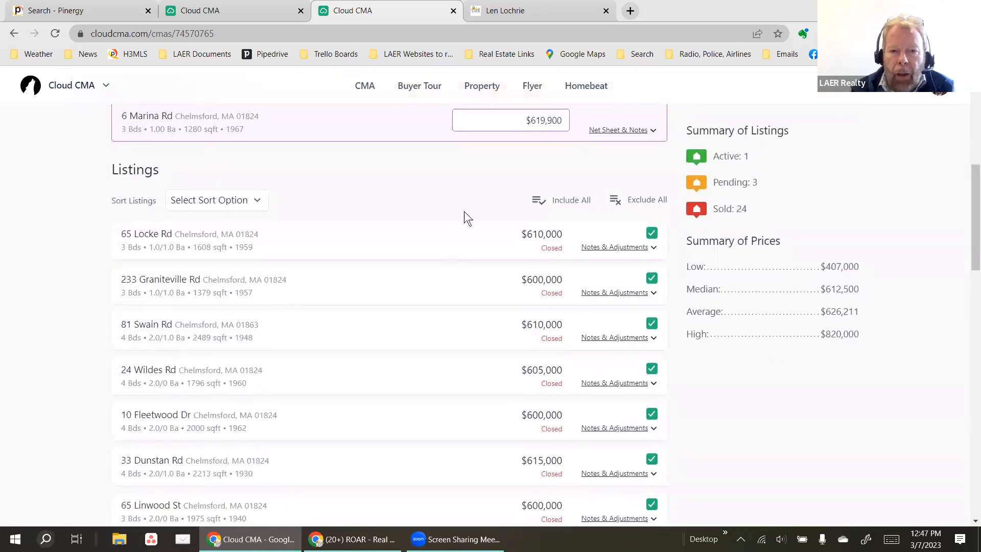
{"action": "scroll", "coordinate": [457, 225], "scroll_direction": "up", "scroll_amount": 2}
{"action": "scroll", "coordinate": [457, 225], "scroll_direction": "up", "scroll_amount": 2}
{"action": "left_click_drag", "start_coordinate": [514, 317], "coordinate": [750, 333]}
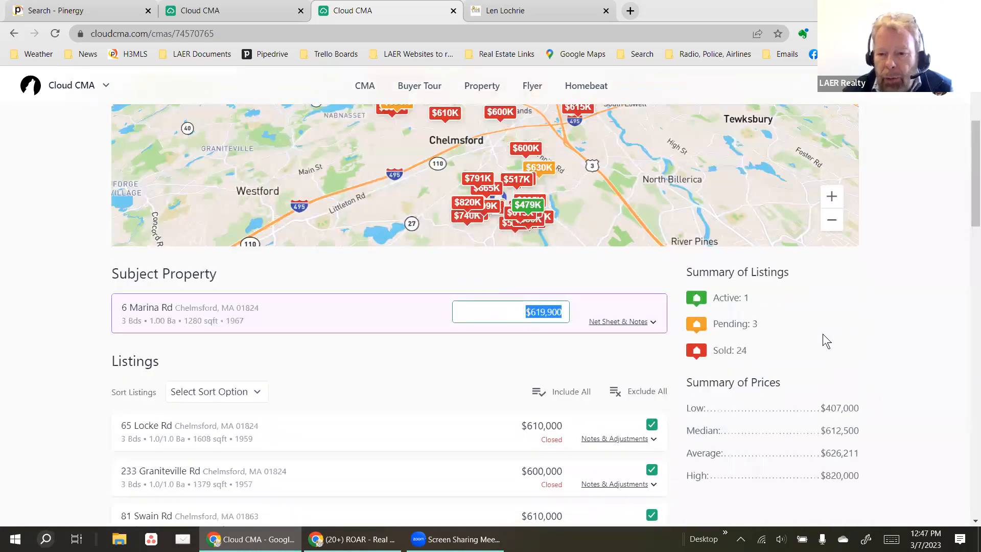
{"action": "key", "text": "BackSpace"}
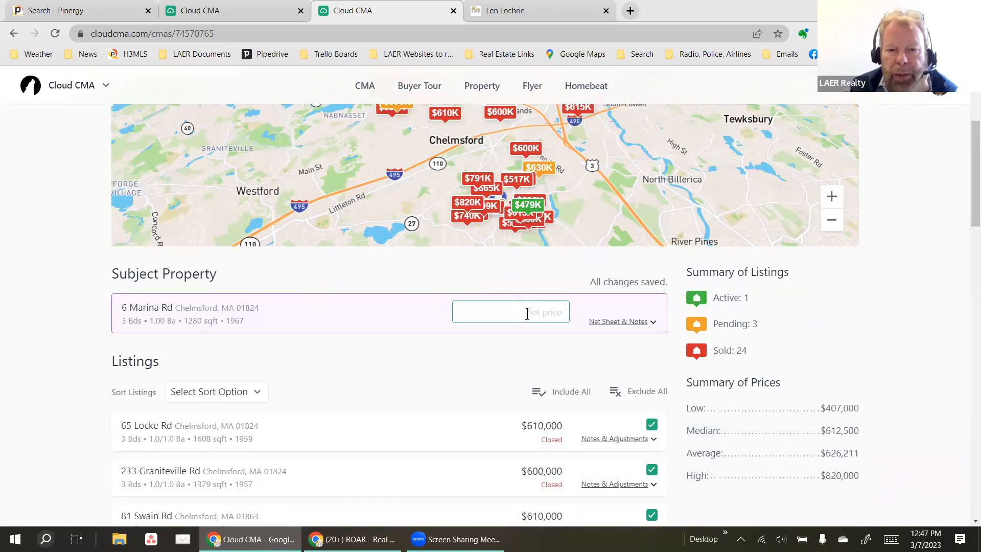
{"action": "type", "text": "619,900"}
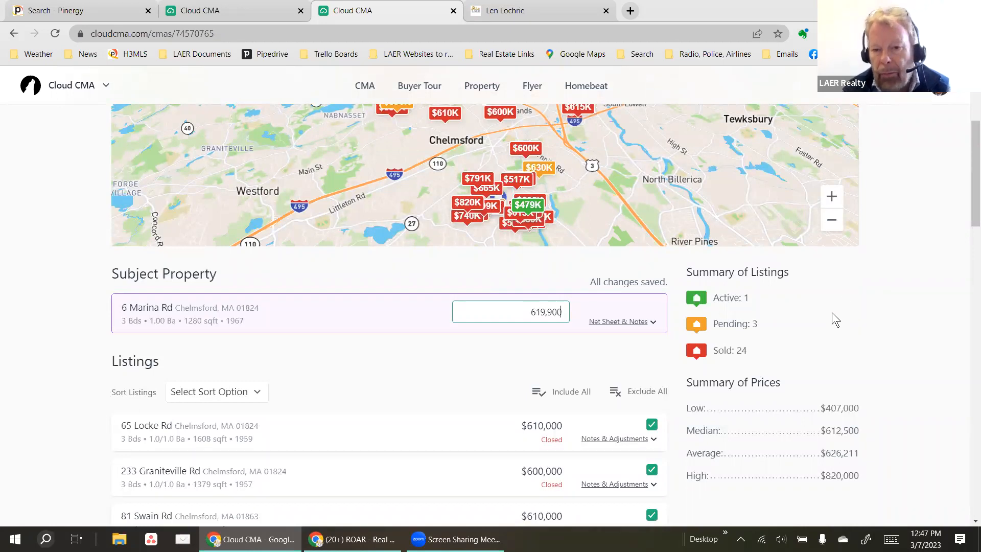
{"action": "key", "text": "Tab"}
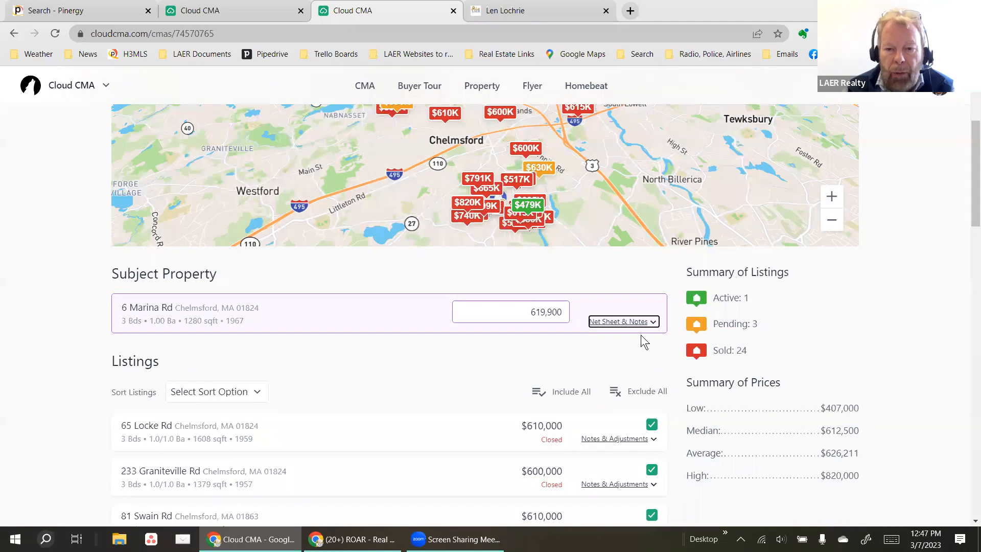
{"action": "left_click", "coordinate": [642, 321]}
Review the Price Guide ranges and place the cursor in the net sheet's Expense Name field.
{"action": "scroll", "coordinate": [452, 305], "scroll_direction": "down", "scroll_amount": 4}
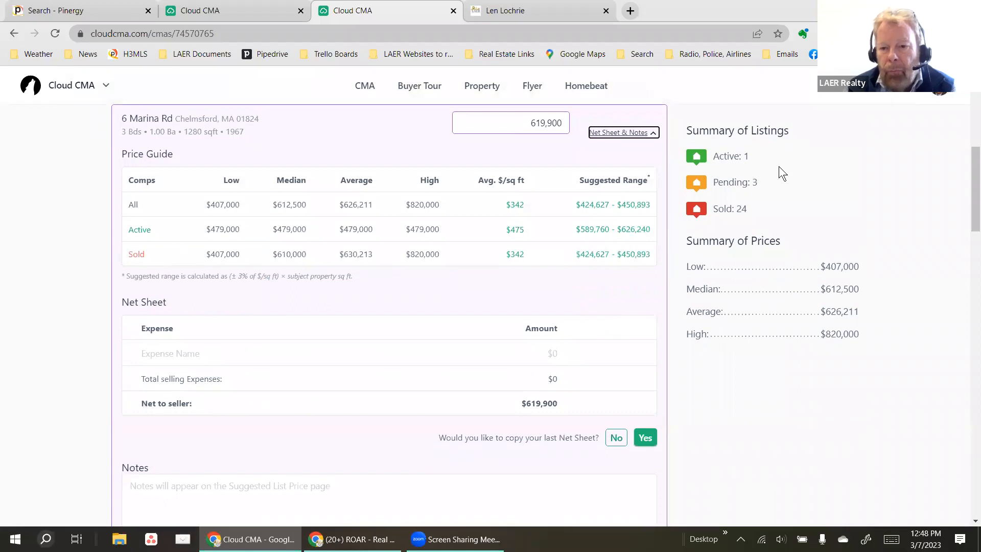
{"action": "scroll", "coordinate": [820, 201], "scroll_direction": "up", "scroll_amount": 1}
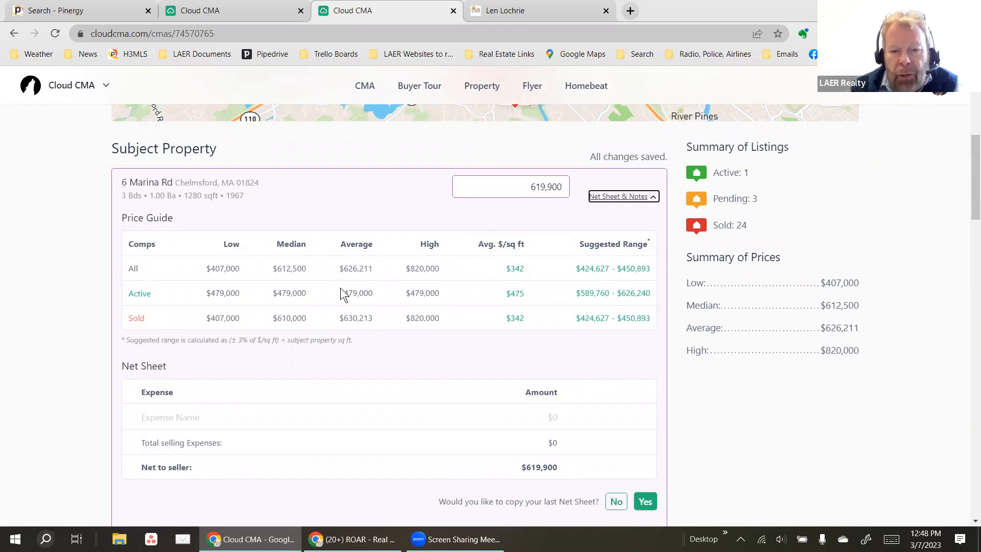
{"action": "left_click", "coordinate": [148, 416]}
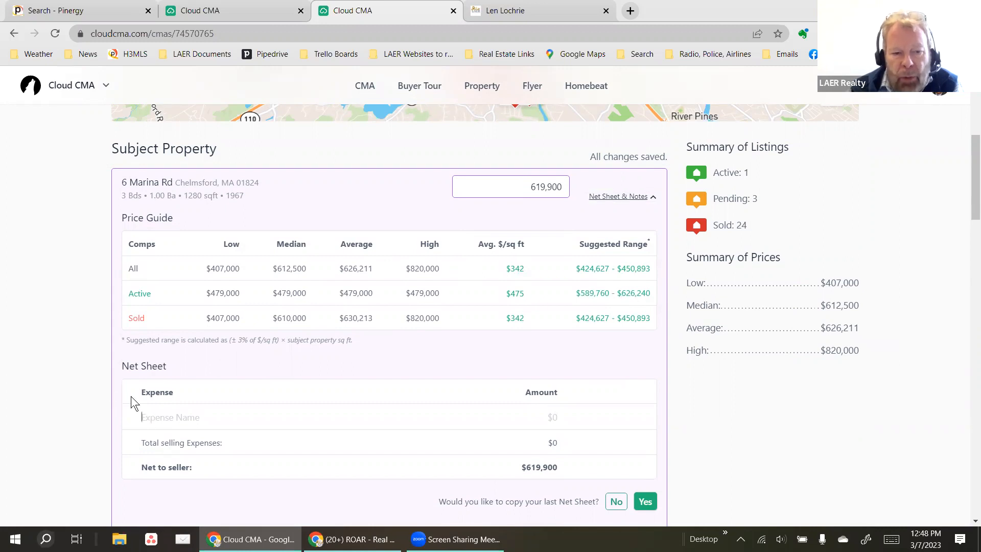
Add a Recording Fees expense of $400 to the net sheet.
{"action": "scroll", "coordinate": [97, 342], "scroll_direction": "down", "scroll_amount": 2}
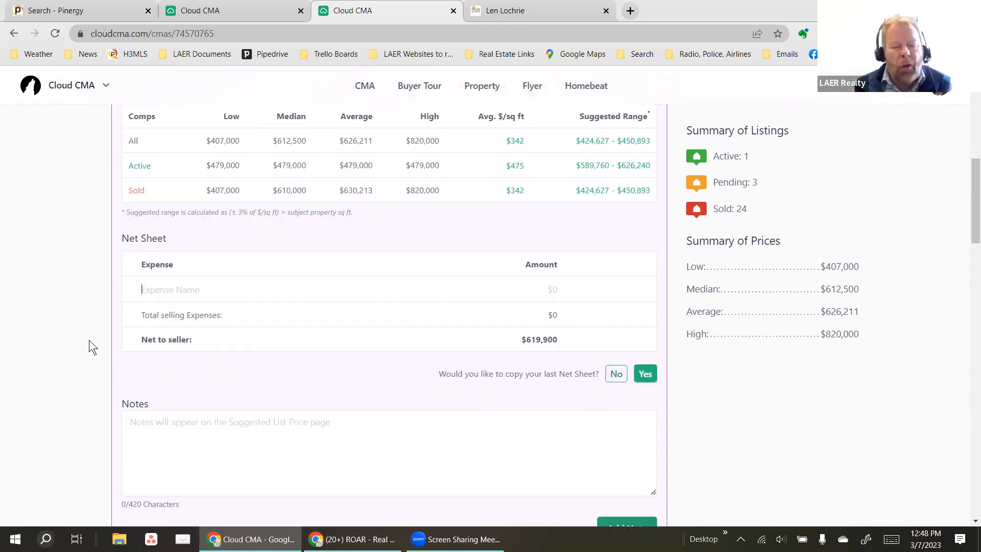
{"action": "type", "text": "REcor"}
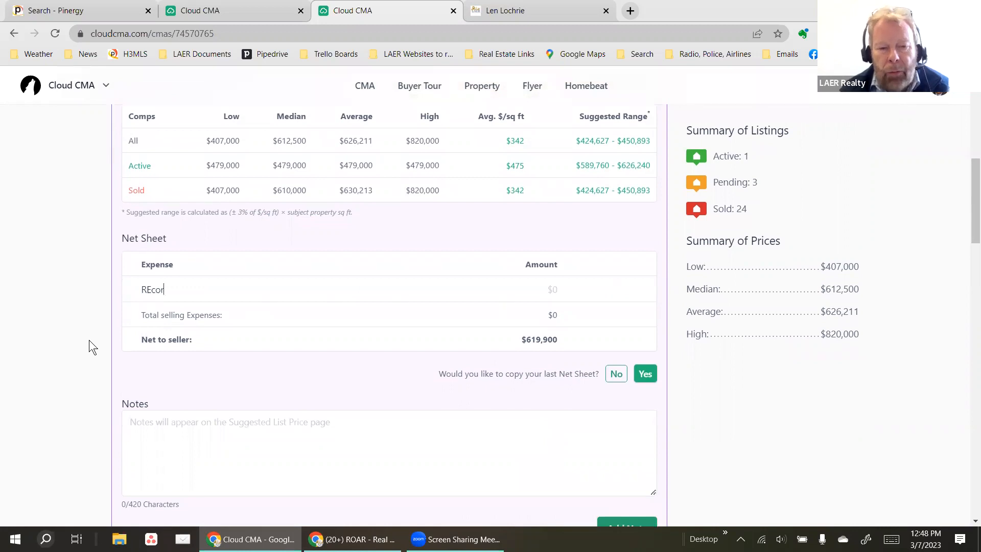
{"action": "type", "text": "ding"}
{"action": "key", "text": "BackSpace"}
{"action": "key", "text": "BackSpace"}
{"action": "key", "text": "BackSpace"}
{"action": "key", "text": "BackSpace"}
{"action": "key", "text": "BackSpace"}
{"action": "key", "text": "BackSpace"}
{"action": "key", "text": "BackSpace"}
{"action": "key", "text": "BackSpace"}
{"action": "type", "text": "ecording"}
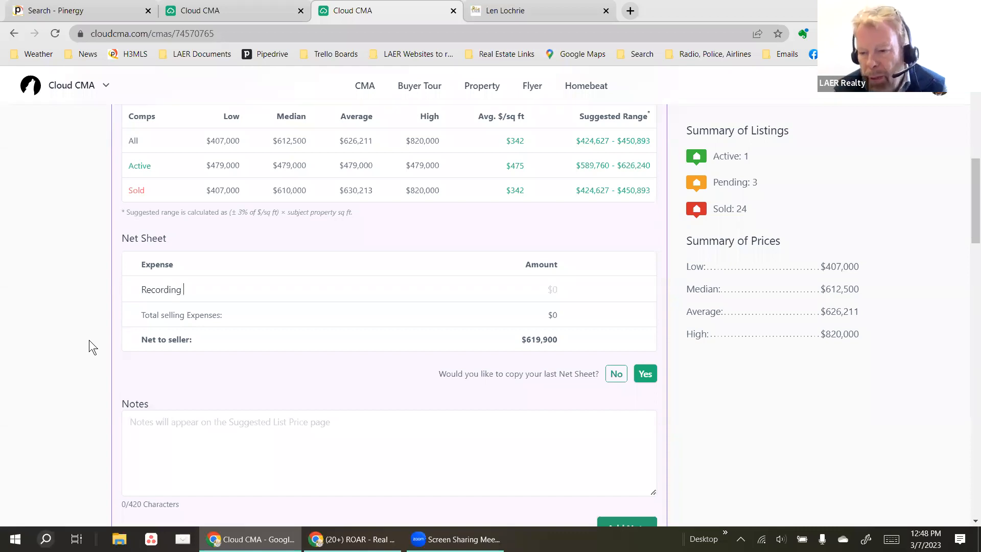
{"action": "type", "text": " Feer"}
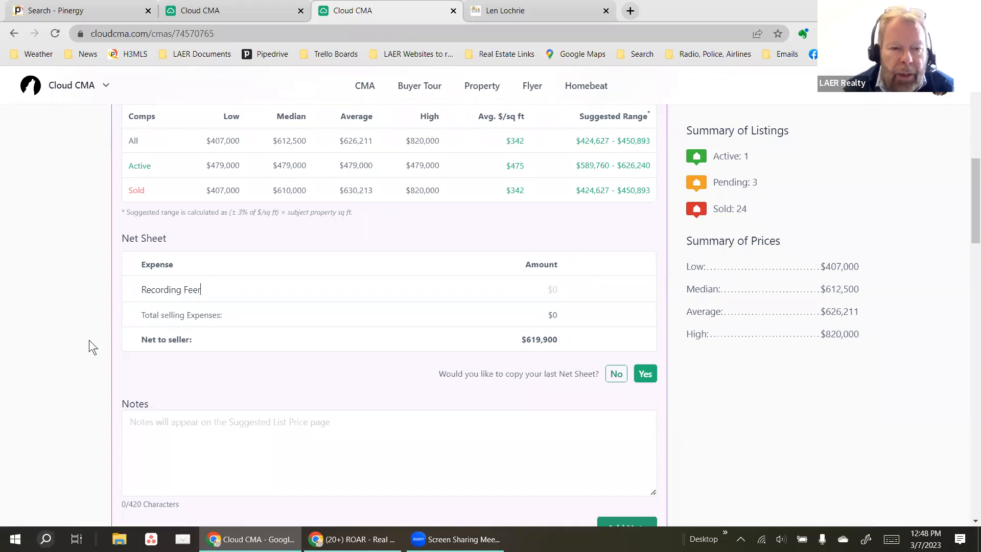
{"action": "key", "text": "BackSpace"}
{"action": "type", "text": "s"}
{"action": "key", "text": "Tab"}
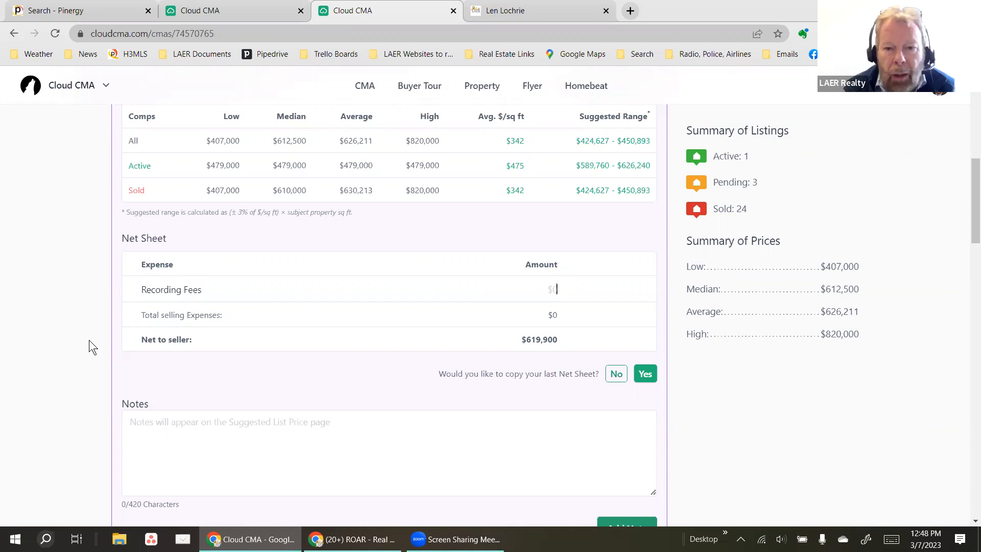
{"action": "type", "text": "400"}
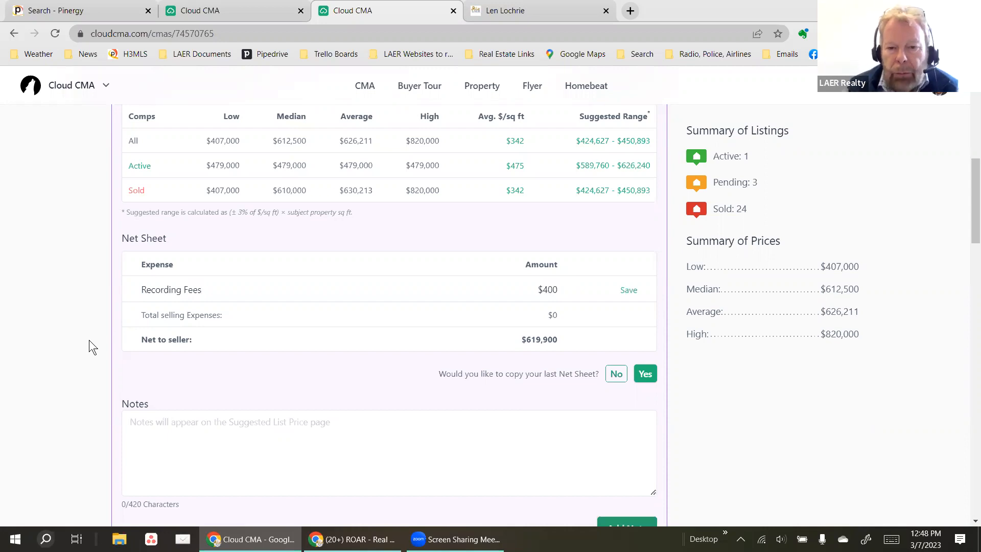
{"action": "left_click", "coordinate": [628, 290]}
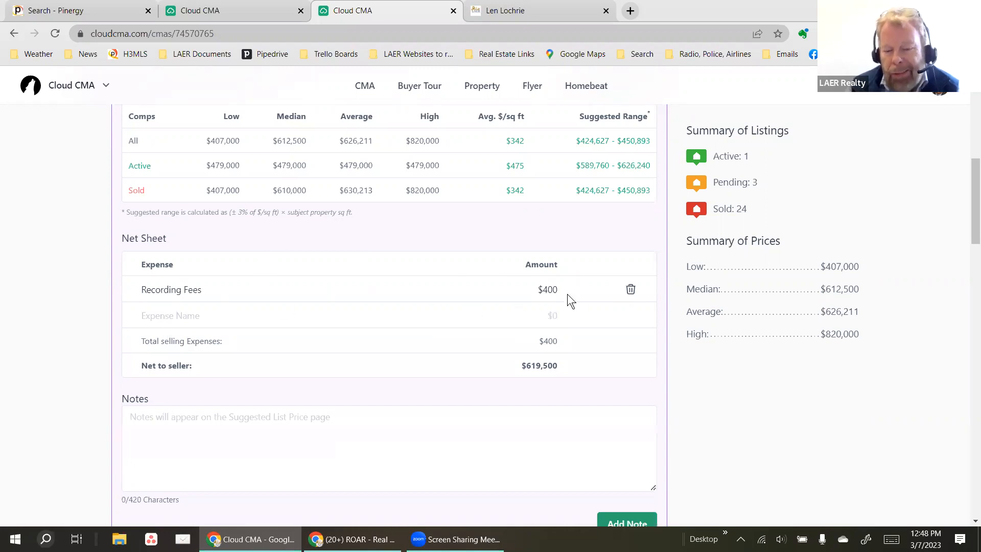
{"action": "left_click_drag", "start_coordinate": [552, 342], "coordinate": [543, 373]}
{"action": "left_click", "coordinate": [582, 367]}
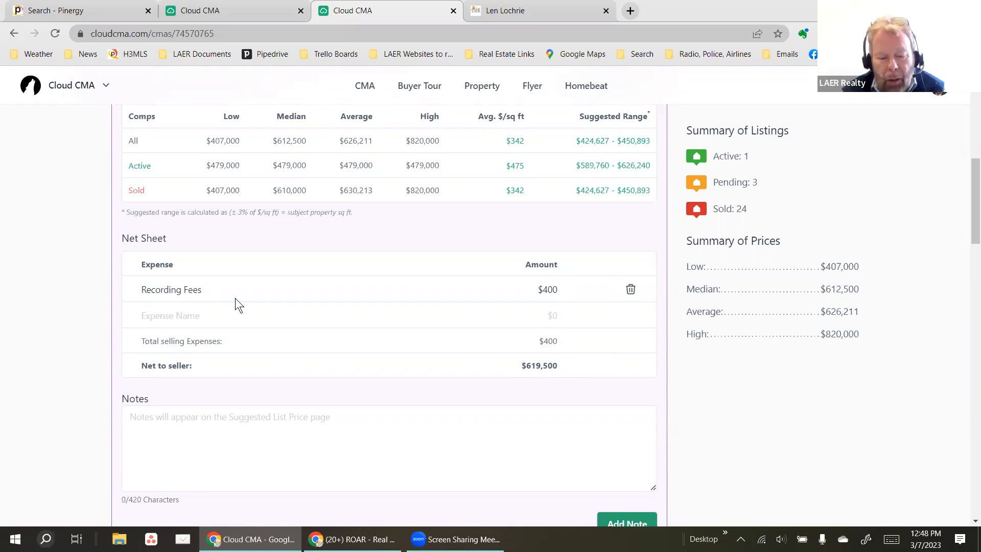
Add Commission $14,000 and Tax Stamp $2,500 expenses to the net sheet.
{"action": "type", "text": "Com"}
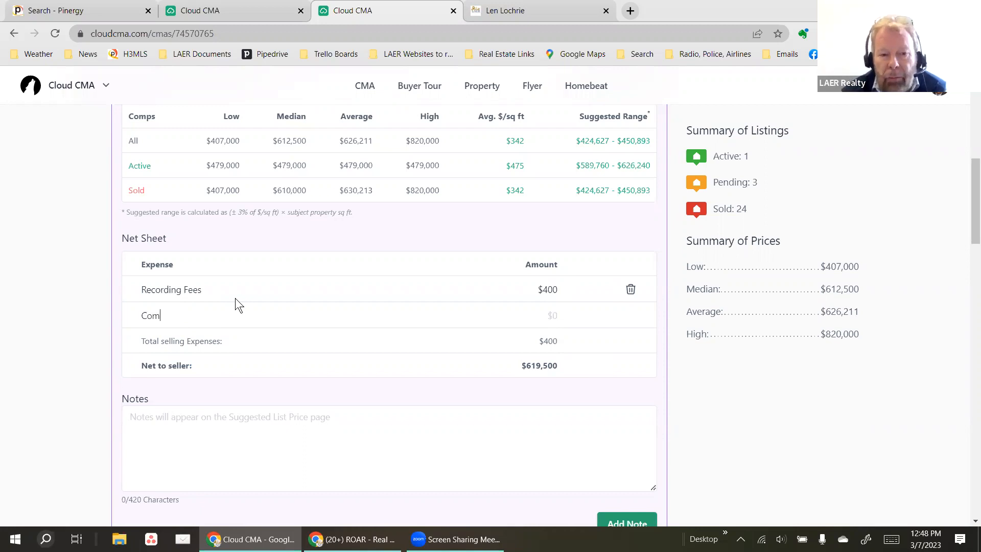
{"action": "type", "text": "mission"}
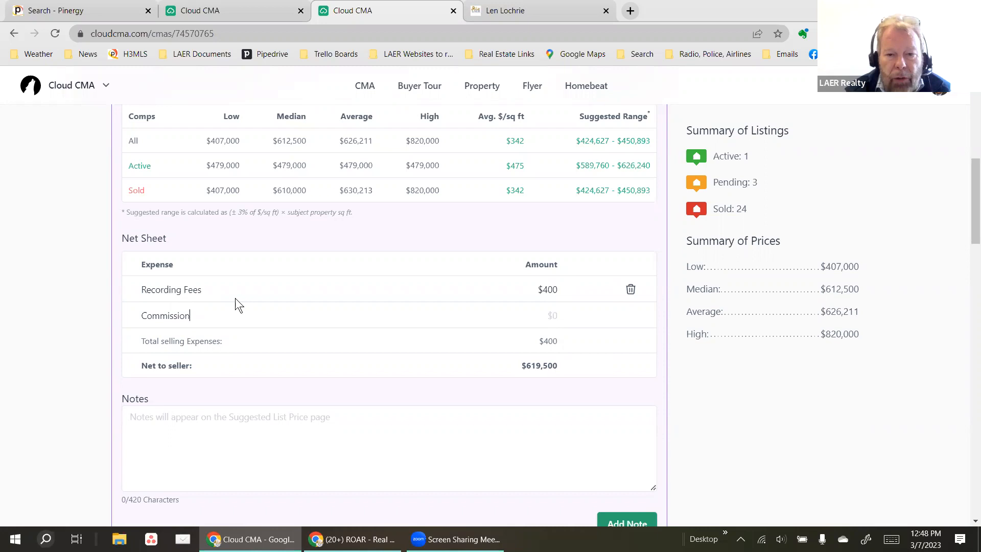
{"action": "type", "text": "140000"}
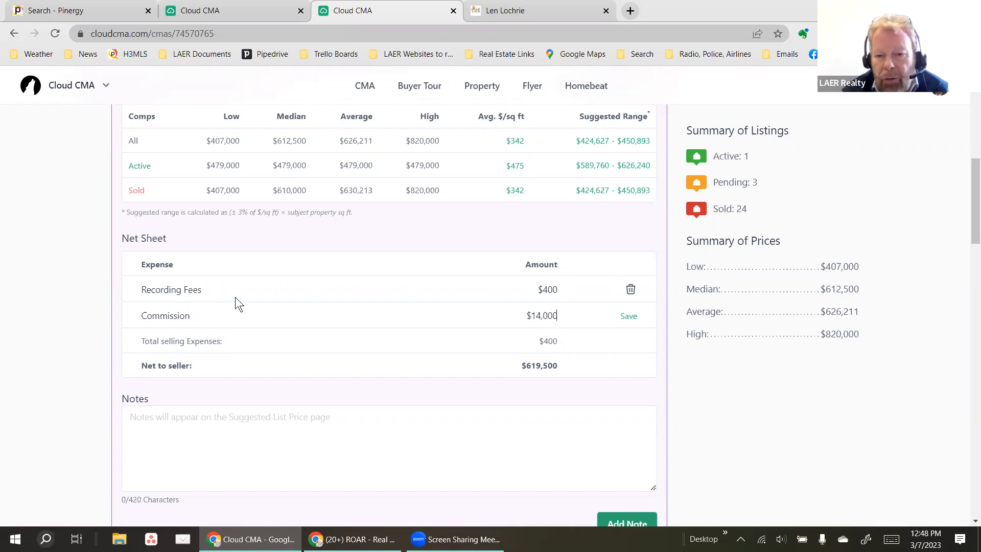
{"action": "key", "text": "Tab"}
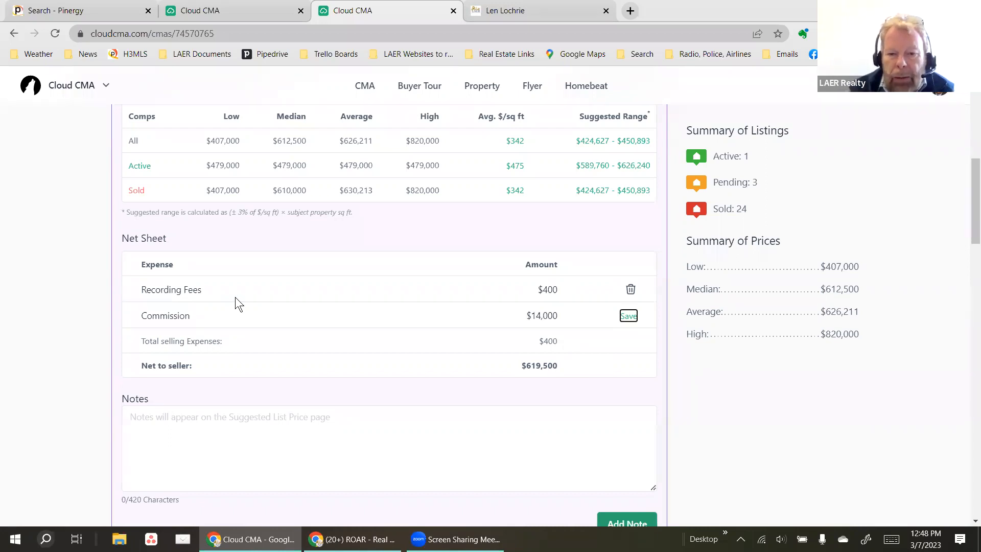
{"action": "left_click", "coordinate": [627, 315]}
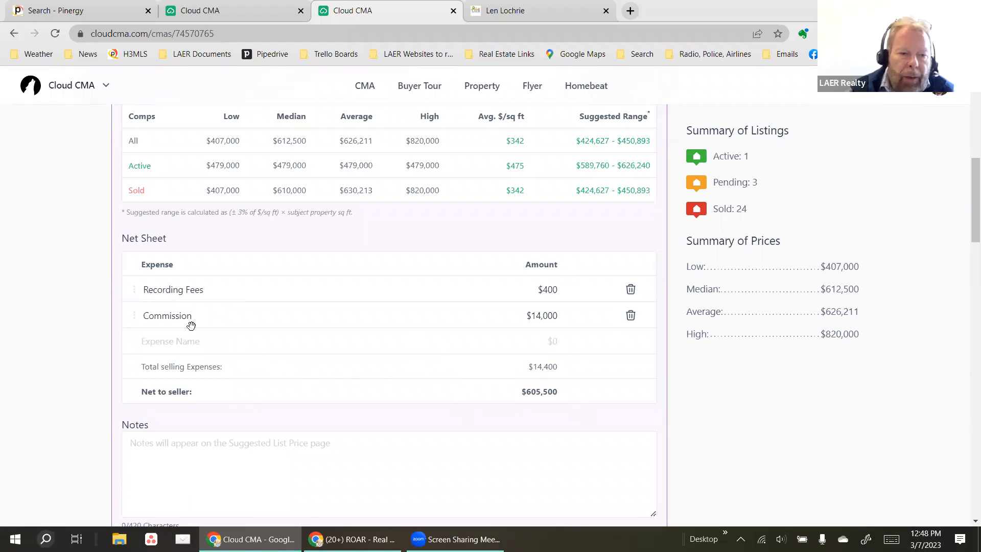
{"action": "type", "text": "Tax"}
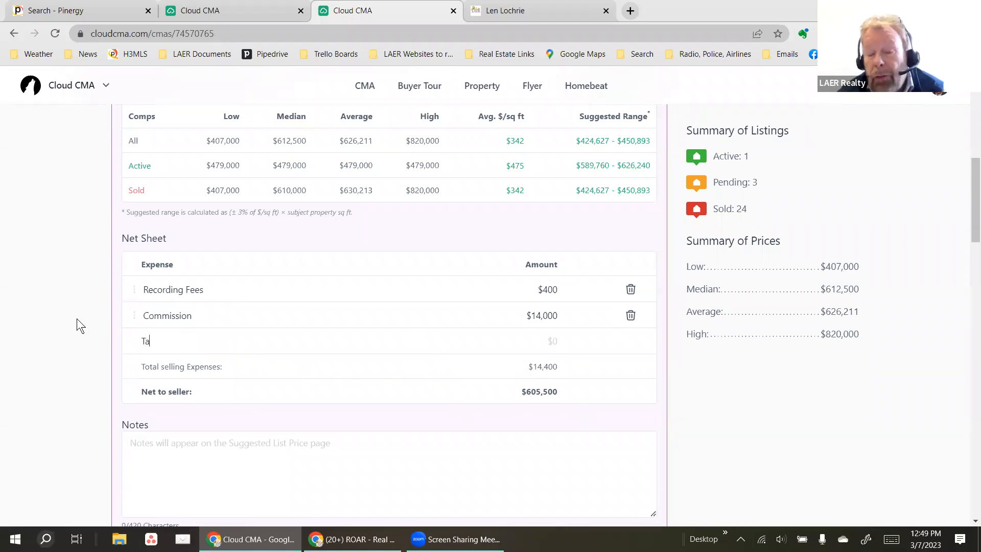
{"action": "type", "text": "Stamp"}
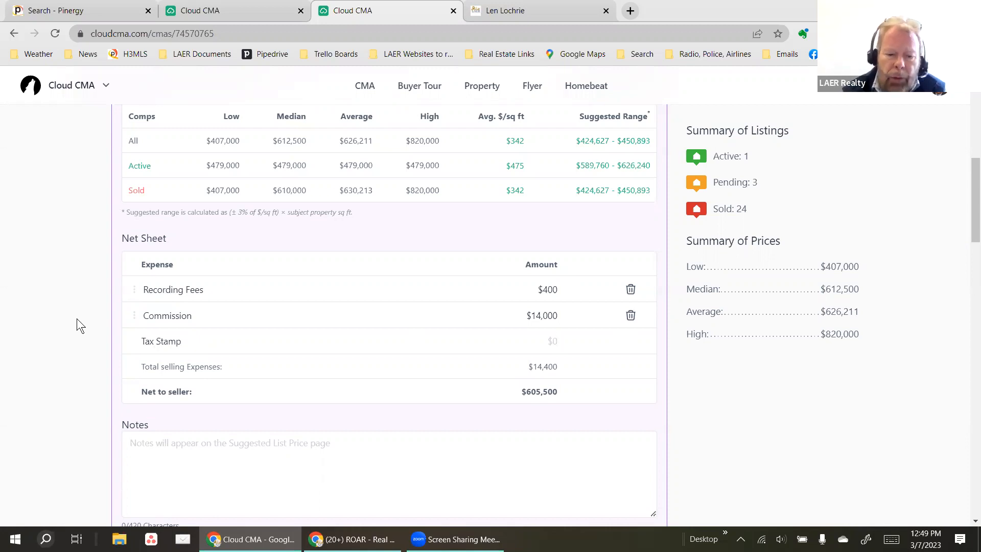
{"action": "type", "text": "2500"}
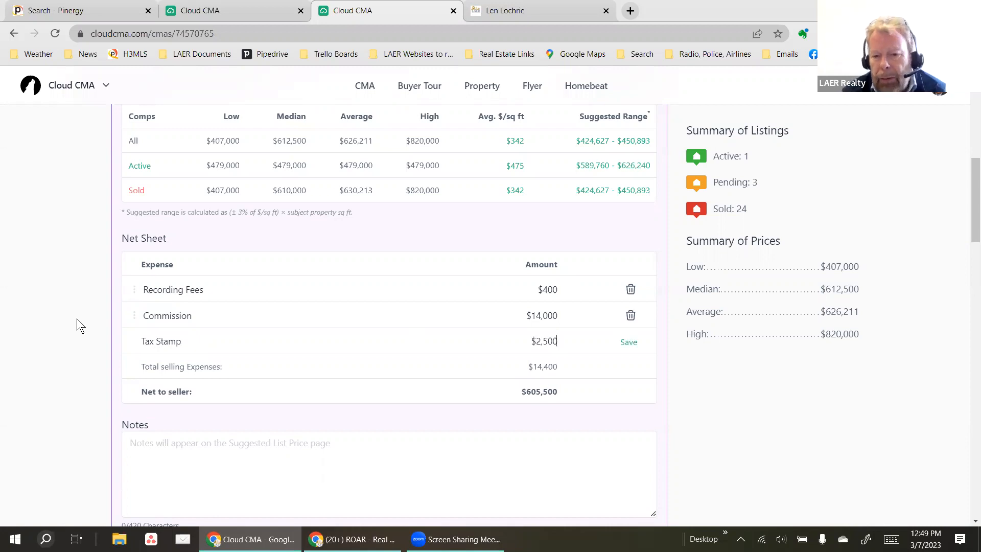
{"action": "left_click", "coordinate": [632, 343]}
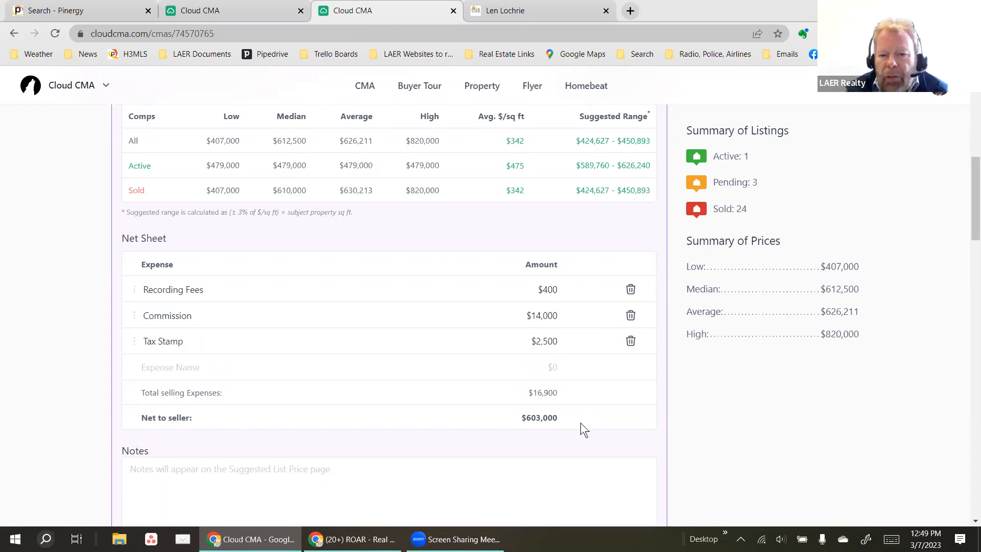
{"action": "scroll", "coordinate": [580, 422], "scroll_direction": "down", "scroll_amount": 1}
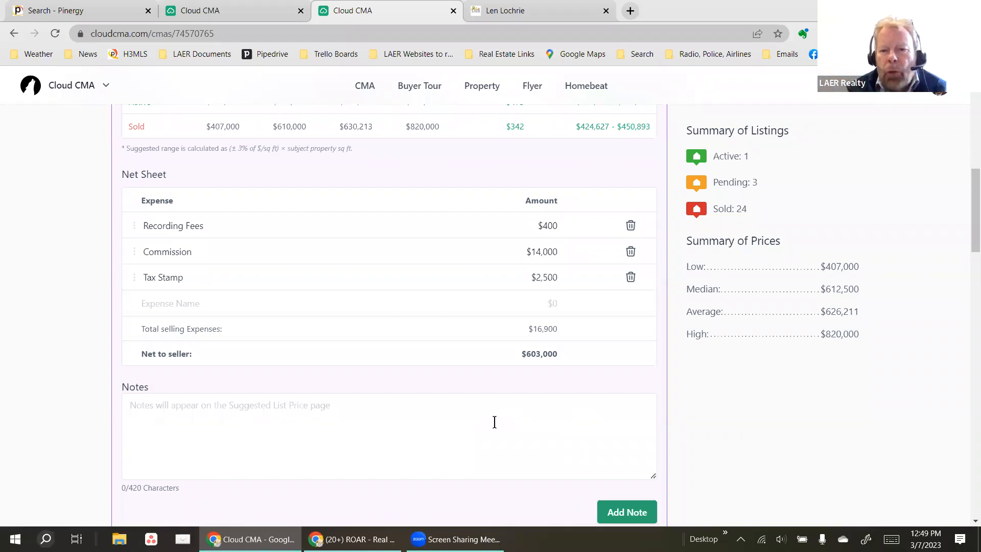
{"action": "scroll", "coordinate": [494, 421], "scroll_direction": "up", "scroll_amount": 3}
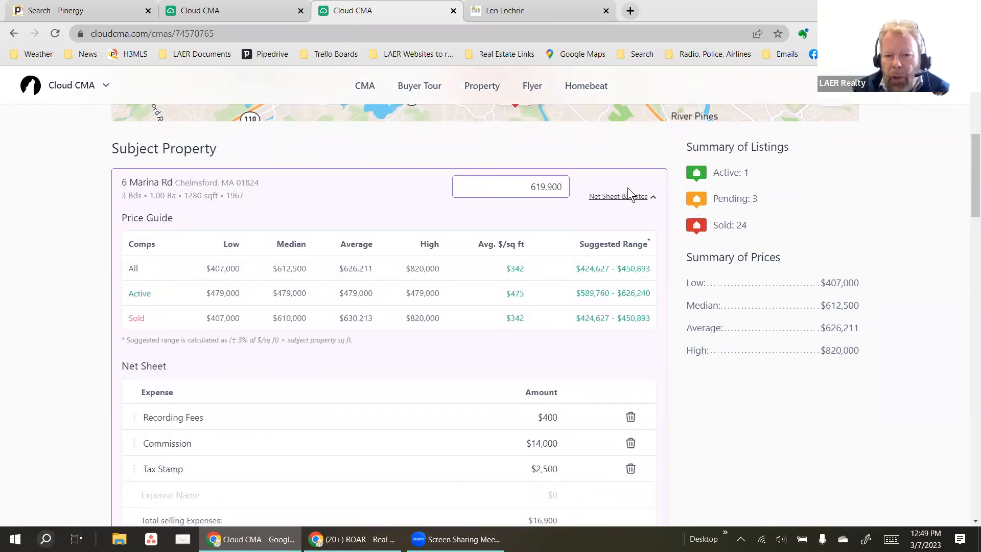
{"action": "left_click", "coordinate": [629, 197]}
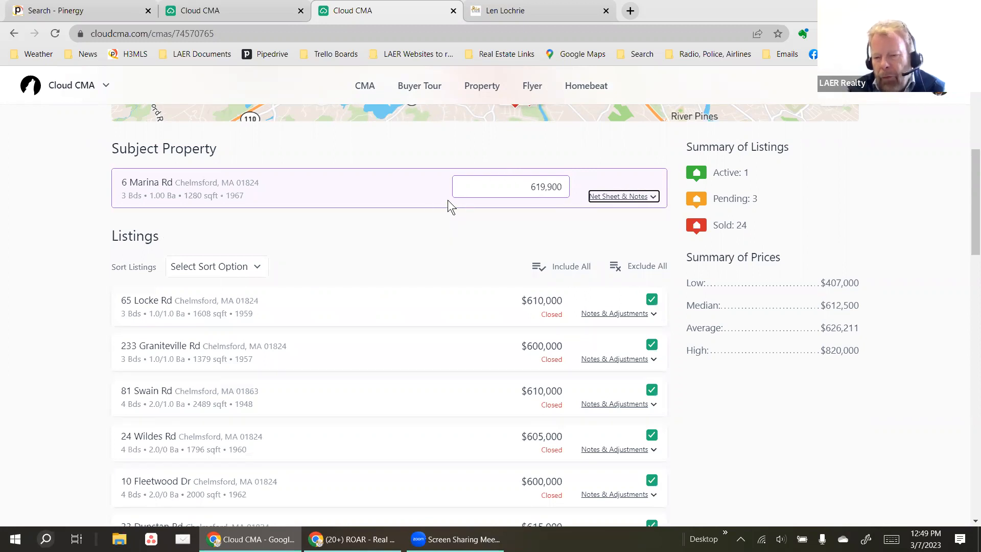
{"action": "scroll", "coordinate": [425, 250], "scroll_direction": "down", "scroll_amount": 1}
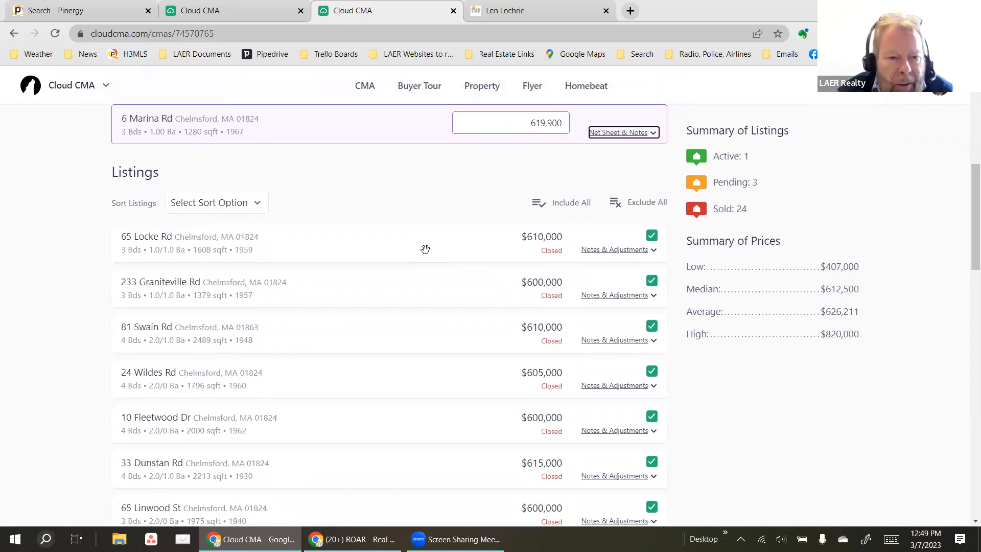
{"action": "scroll", "coordinate": [396, 276], "scroll_direction": "down", "scroll_amount": 3}
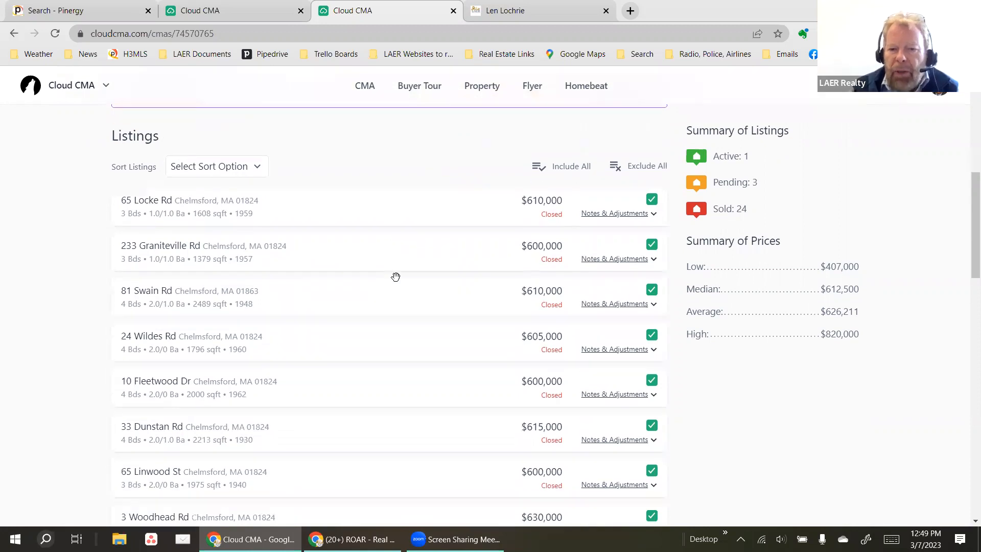
{"action": "scroll", "coordinate": [395, 276], "scroll_direction": "down", "scroll_amount": 2}
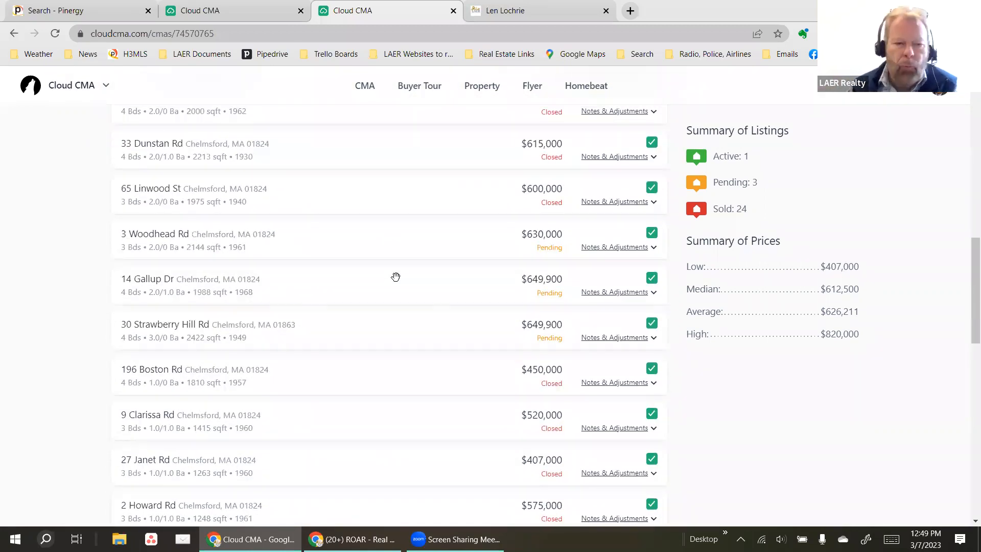
{"action": "scroll", "coordinate": [379, 295], "scroll_direction": "down", "scroll_amount": 2}
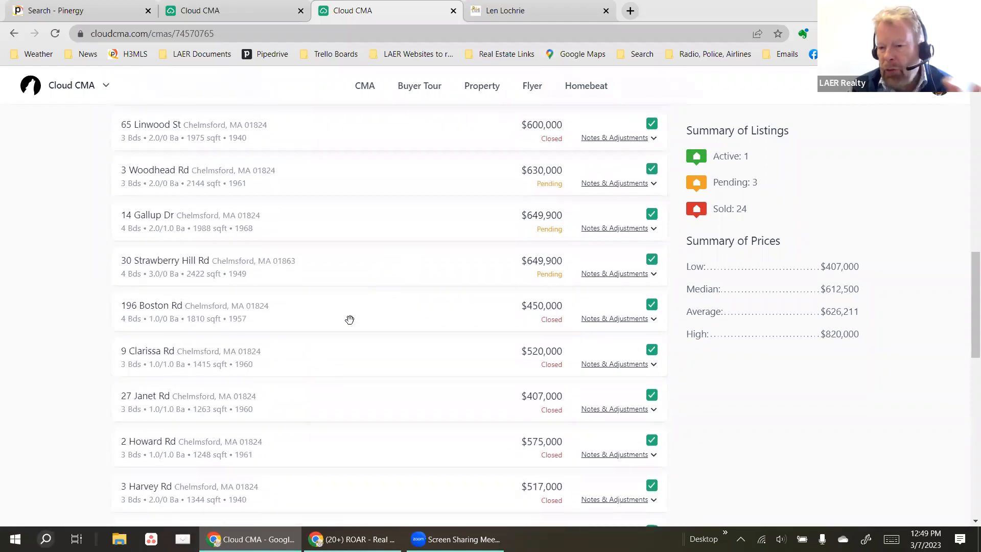
{"action": "scroll", "coordinate": [350, 319], "scroll_direction": "down", "scroll_amount": 4}
{"action": "scroll", "coordinate": [351, 317], "scroll_direction": "up", "scroll_amount": 1}
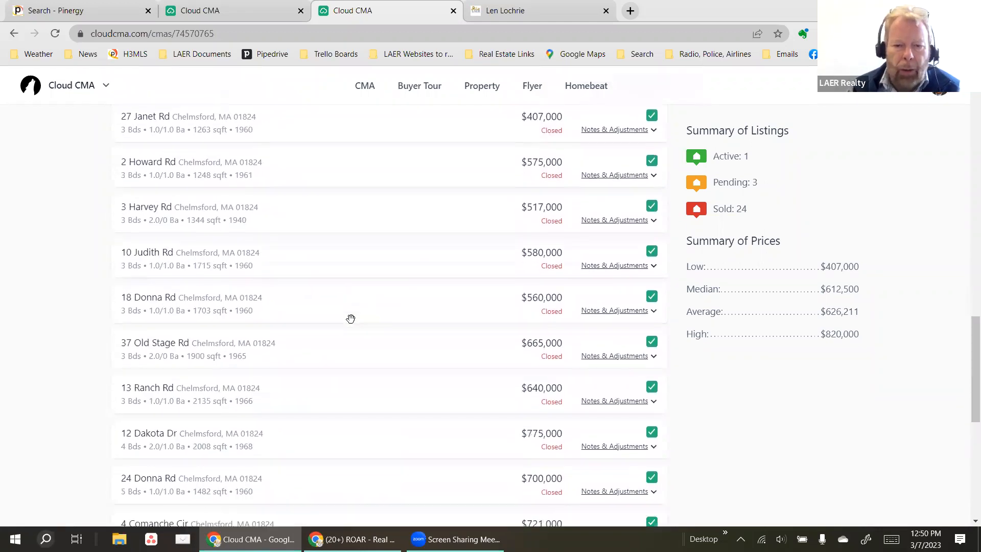
{"action": "scroll", "coordinate": [351, 319], "scroll_direction": "down", "scroll_amount": 4}
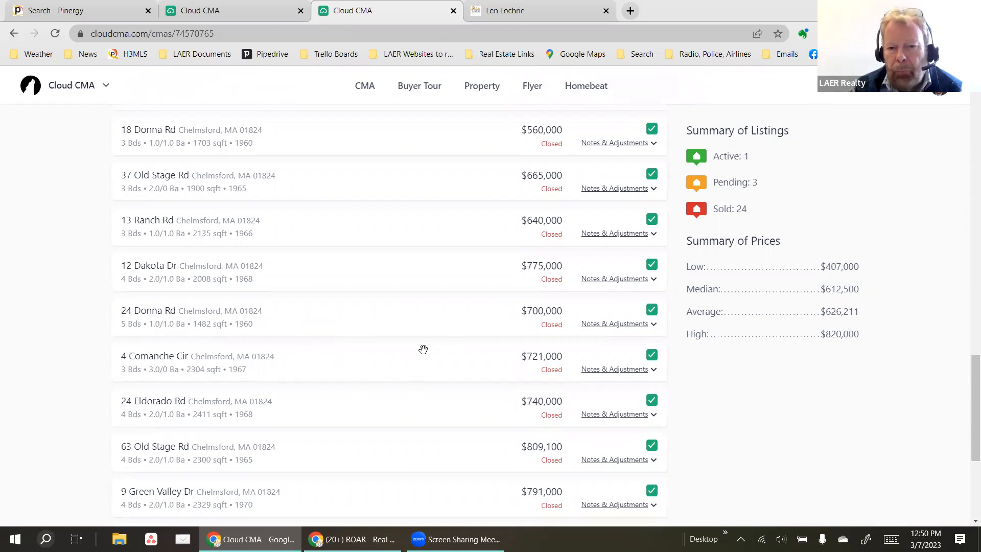
{"action": "scroll", "coordinate": [423, 349], "scroll_direction": "up", "scroll_amount": 3}
{"action": "scroll", "coordinate": [422, 349], "scroll_direction": "up", "scroll_amount": 4}
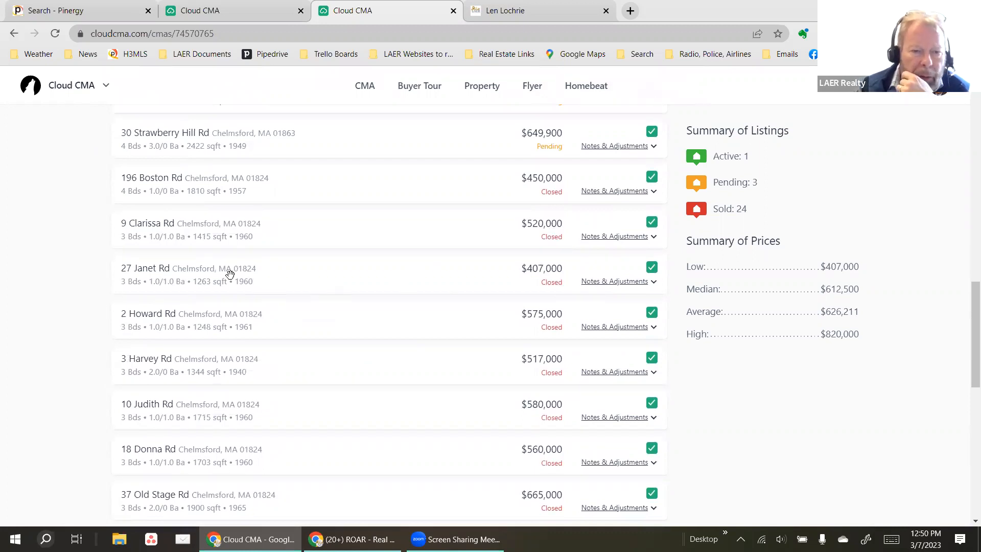
{"action": "left_click", "coordinate": [641, 281]}
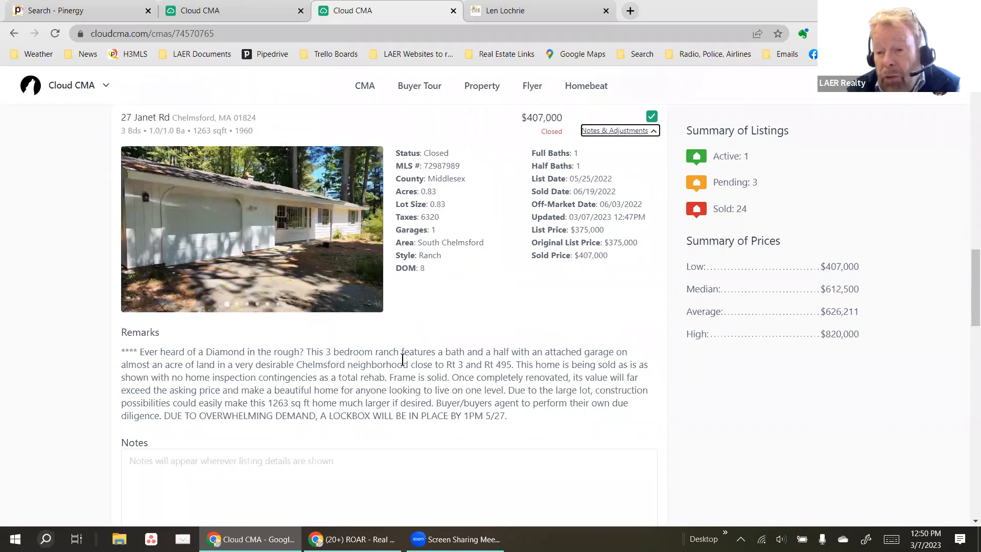
{"action": "scroll", "coordinate": [416, 366], "scroll_direction": "down", "scroll_amount": 1}
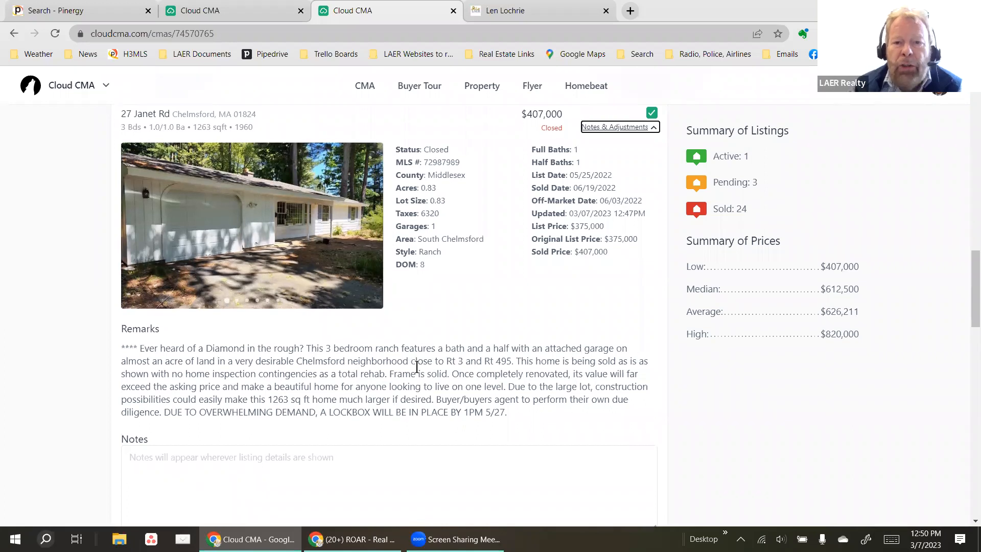
{"action": "scroll", "coordinate": [417, 366], "scroll_direction": "down", "scroll_amount": 2}
{"action": "scroll", "coordinate": [431, 372], "scroll_direction": "up", "scroll_amount": 5}
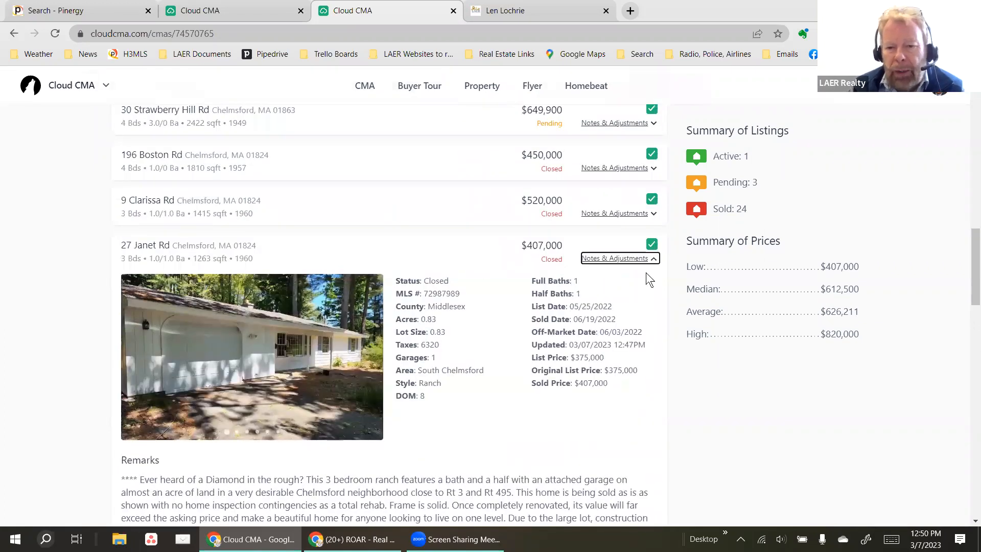
{"action": "left_click", "coordinate": [653, 259]}
{"action": "left_click", "coordinate": [653, 246]}
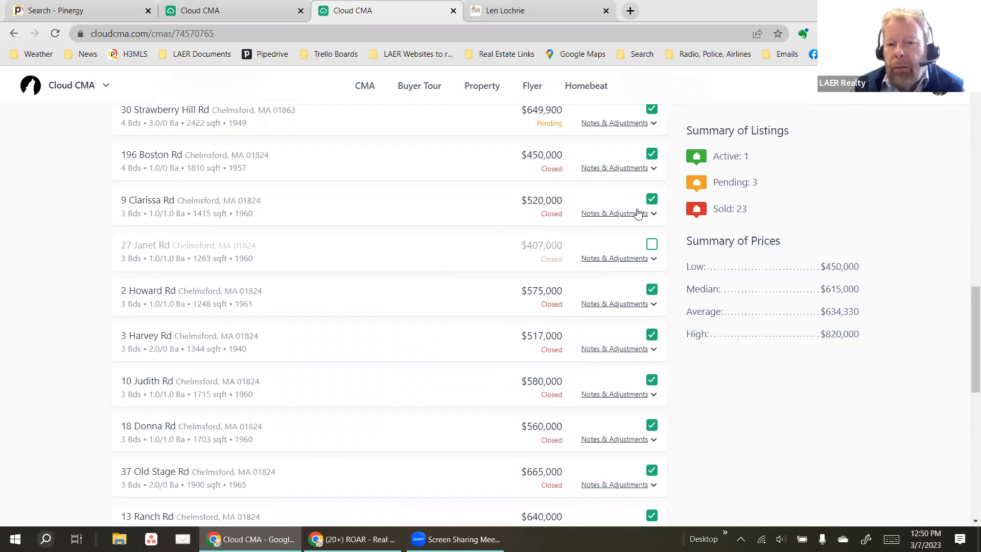
{"action": "left_click", "coordinate": [598, 214]}
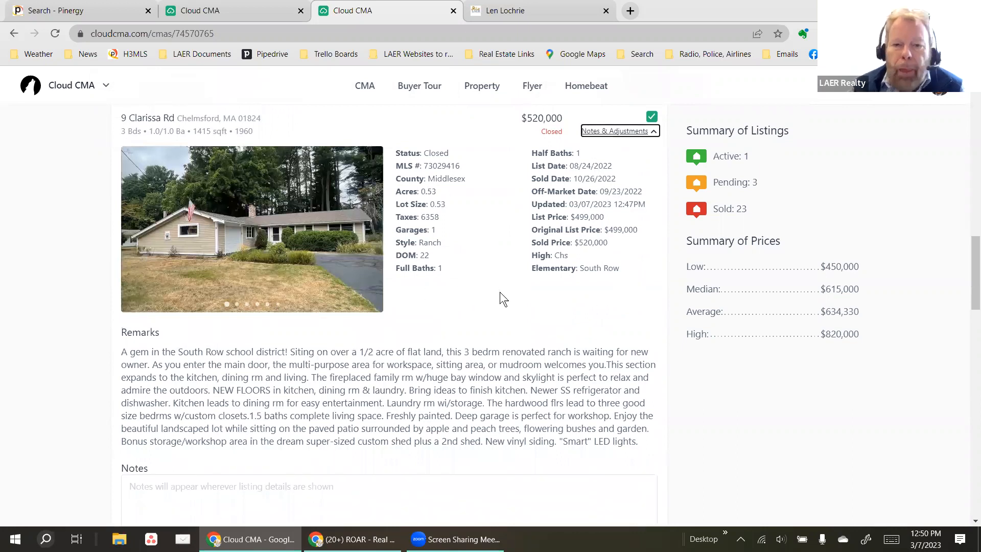
{"action": "scroll", "coordinate": [488, 312], "scroll_direction": "down", "scroll_amount": 3}
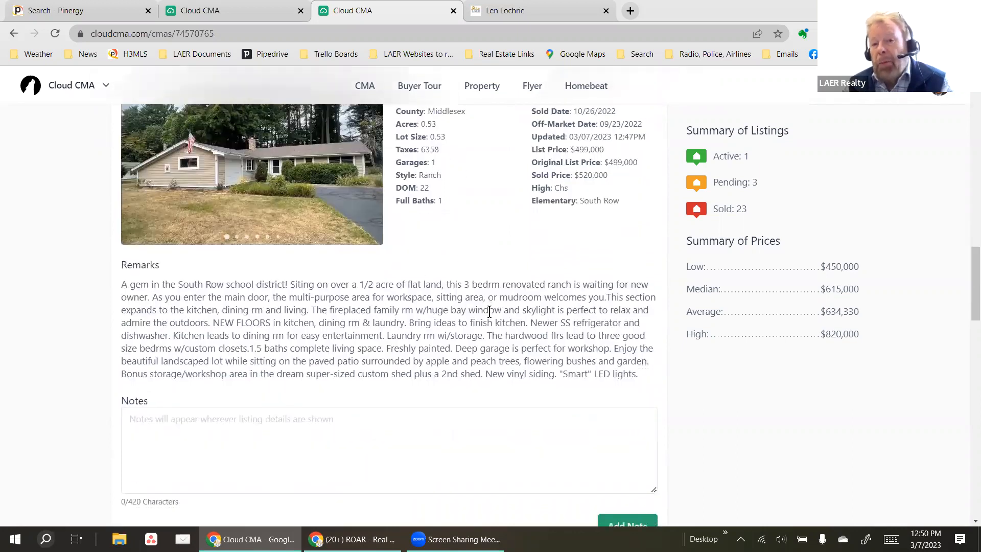
{"action": "scroll", "coordinate": [489, 311], "scroll_direction": "up", "scroll_amount": 5}
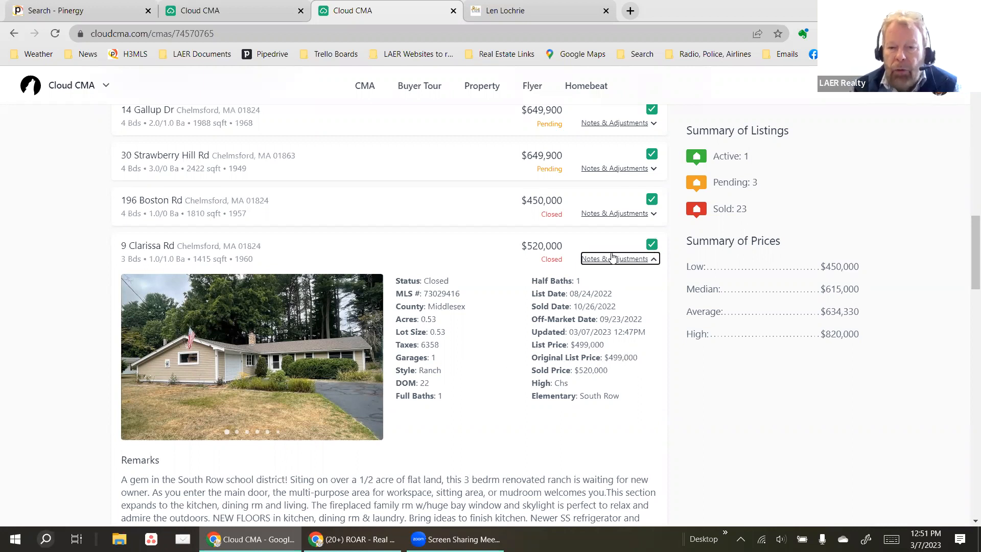
{"action": "left_click", "coordinate": [626, 269]}
{"action": "scroll", "coordinate": [437, 364], "scroll_direction": "down", "scroll_amount": 3}
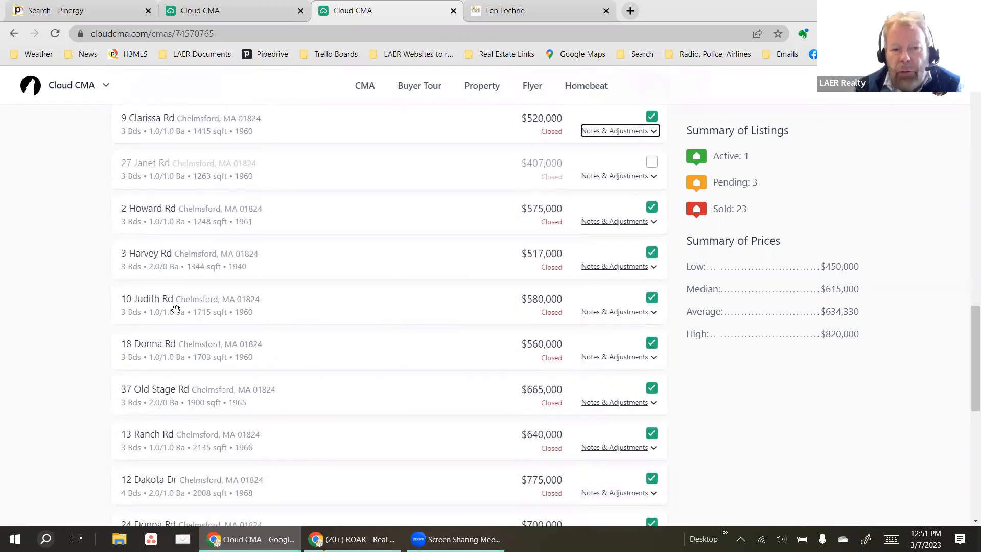
{"action": "left_click", "coordinate": [618, 312]}
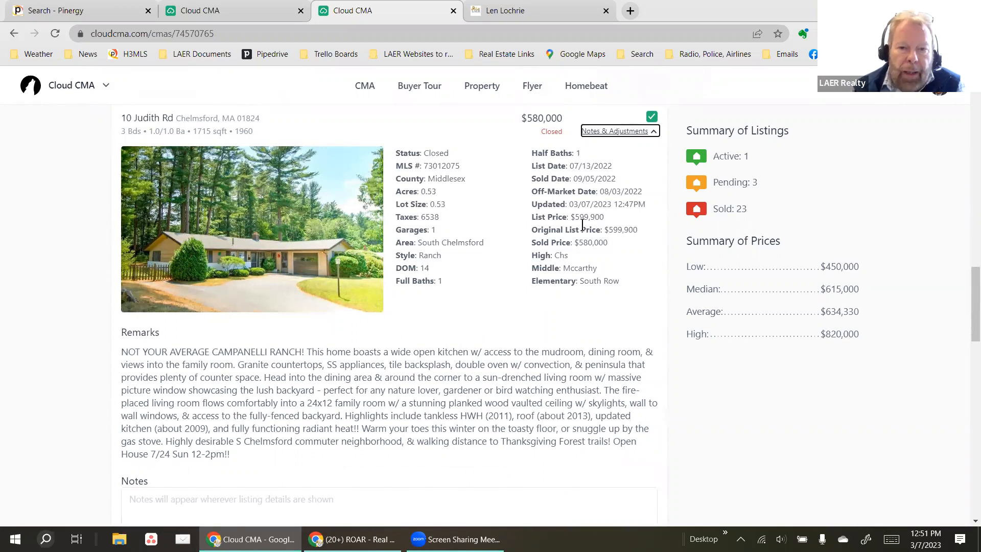
{"action": "scroll", "coordinate": [477, 227], "scroll_direction": "up", "scroll_amount": 3}
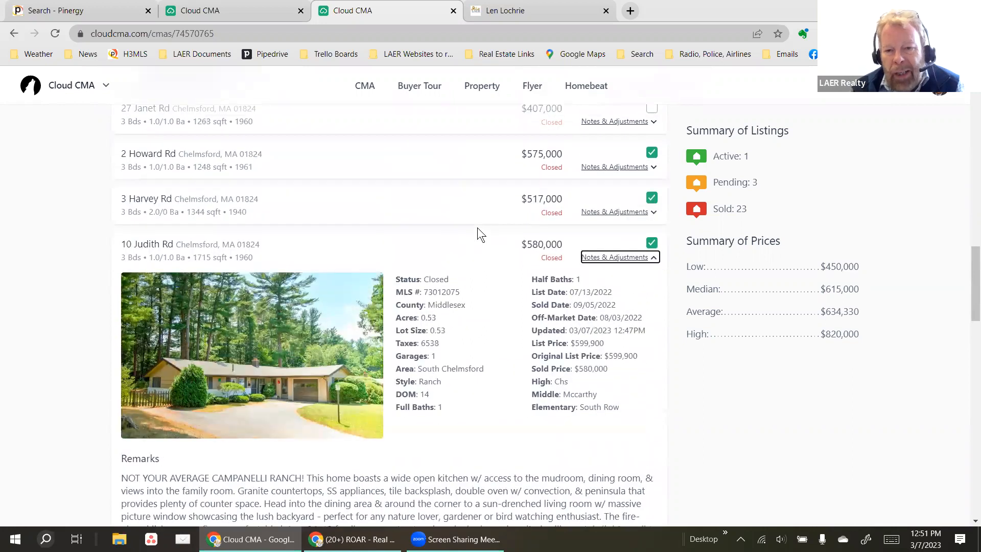
{"action": "left_click", "coordinate": [614, 262]}
{"action": "scroll", "coordinate": [518, 270], "scroll_direction": "down", "scroll_amount": 3}
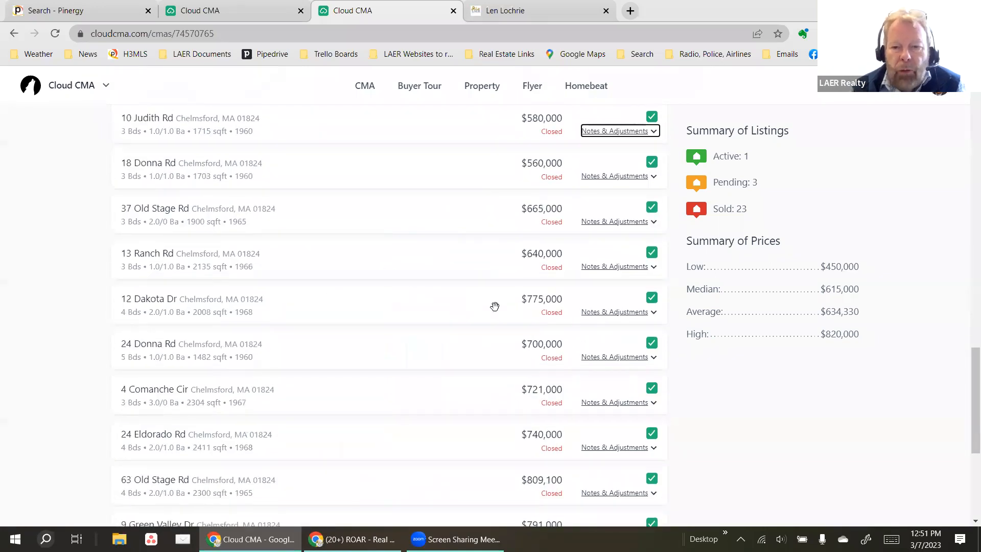
{"action": "left_click", "coordinate": [613, 312]}
{"action": "scroll", "coordinate": [481, 316], "scroll_direction": "down", "scroll_amount": 3}
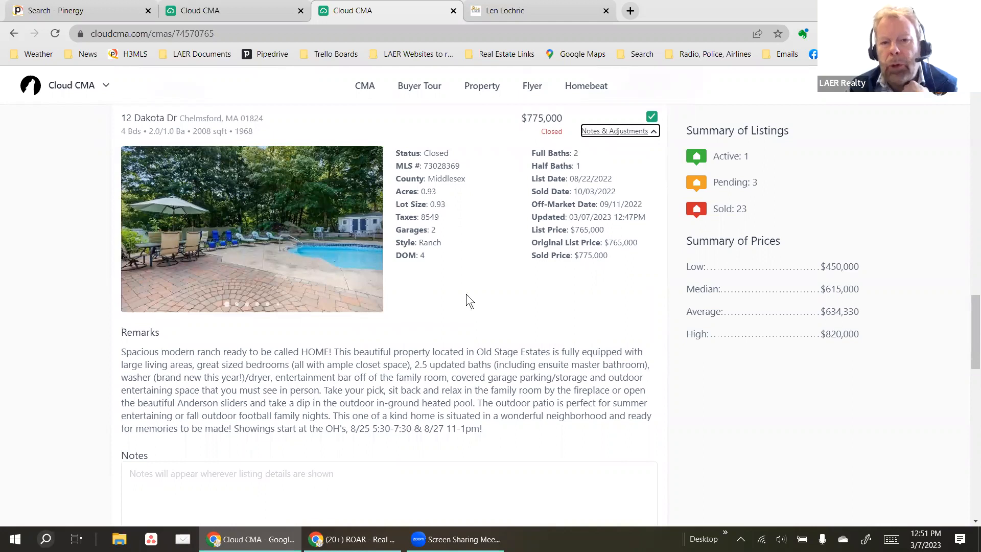
{"action": "scroll", "coordinate": [468, 290], "scroll_direction": "up", "scroll_amount": 1}
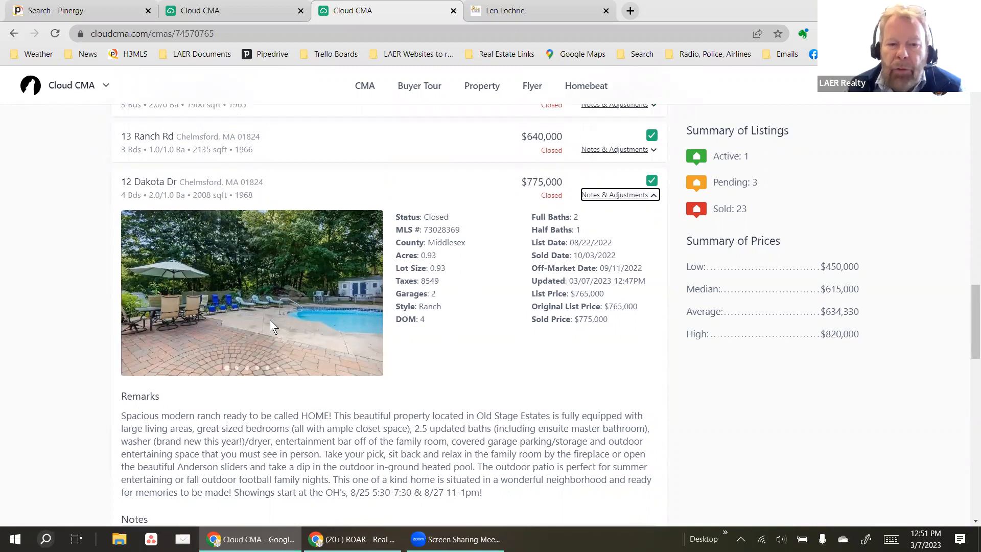
{"action": "left_click", "coordinate": [367, 298]}
{"action": "left_click", "coordinate": [366, 298]}
{"action": "left_click", "coordinate": [366, 297]}
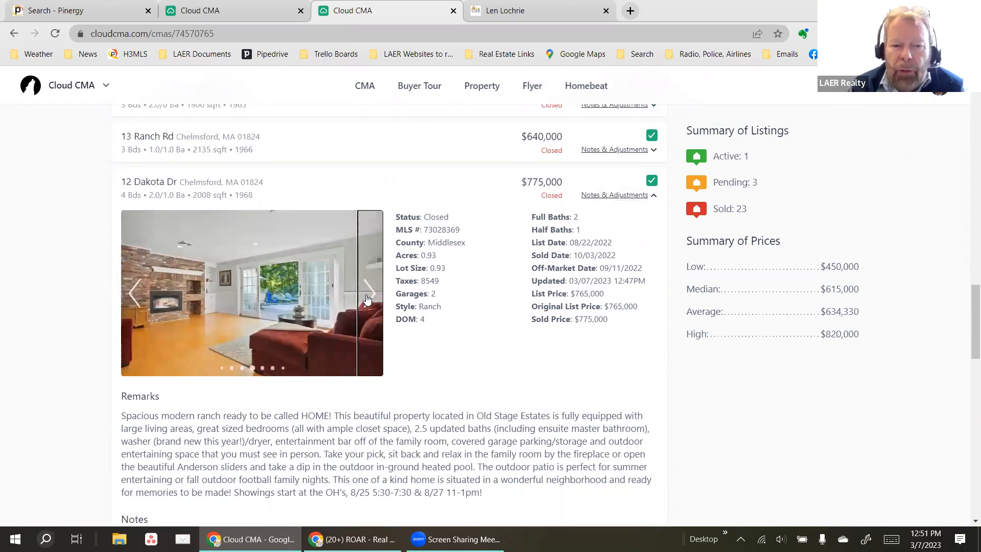
{"action": "left_click", "coordinate": [366, 298]}
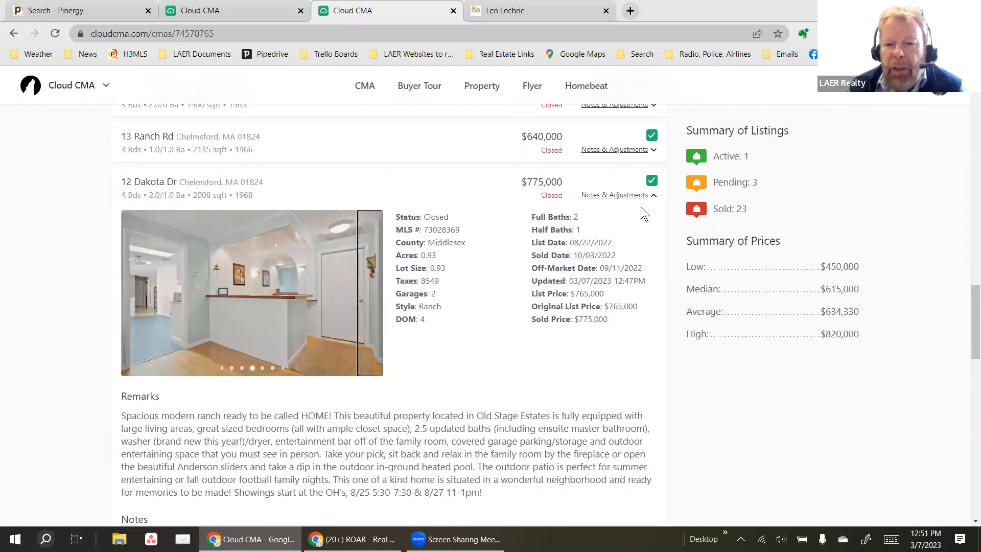
{"action": "left_click", "coordinate": [651, 181]}
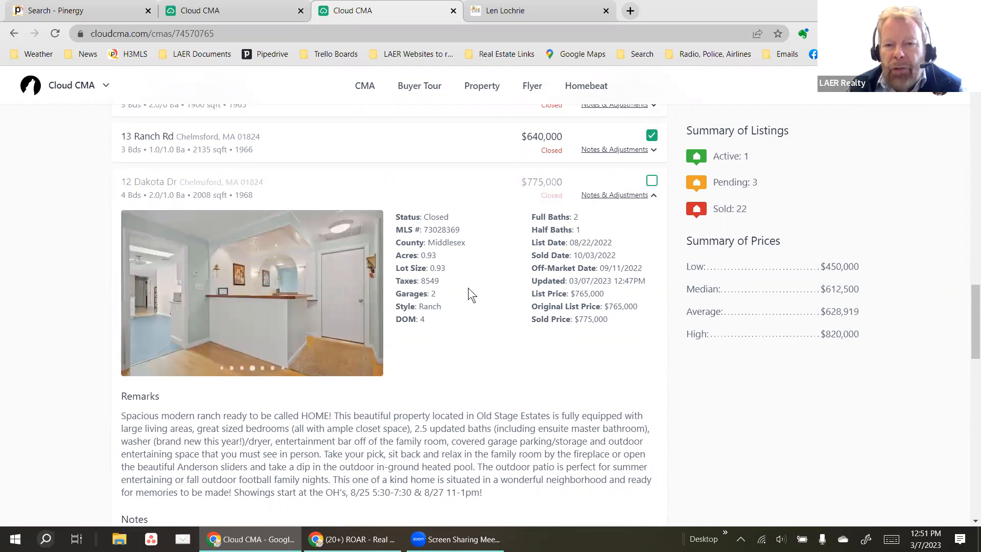
{"action": "scroll", "coordinate": [463, 293], "scroll_direction": "up", "scroll_amount": 5}
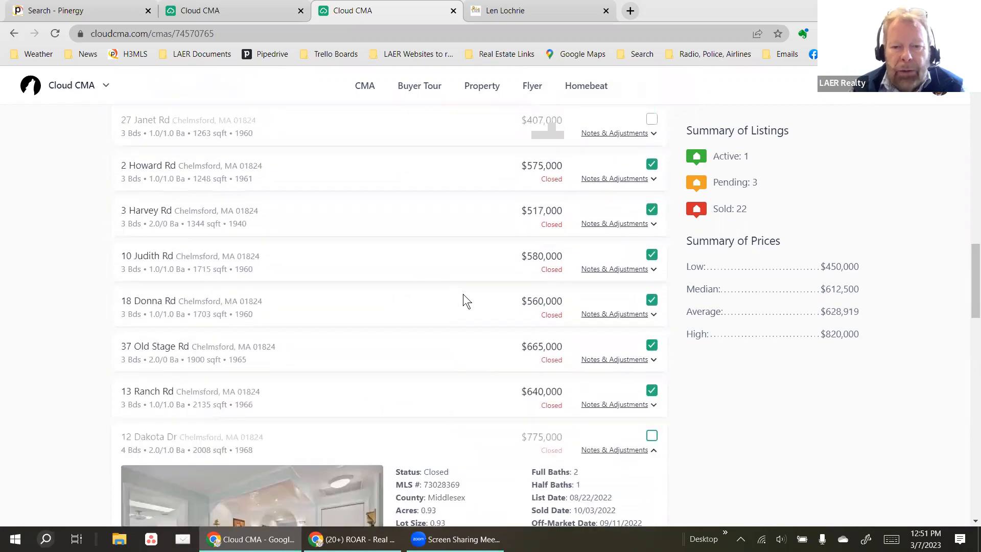
{"action": "scroll", "coordinate": [408, 315], "scroll_direction": "down", "scroll_amount": 15}
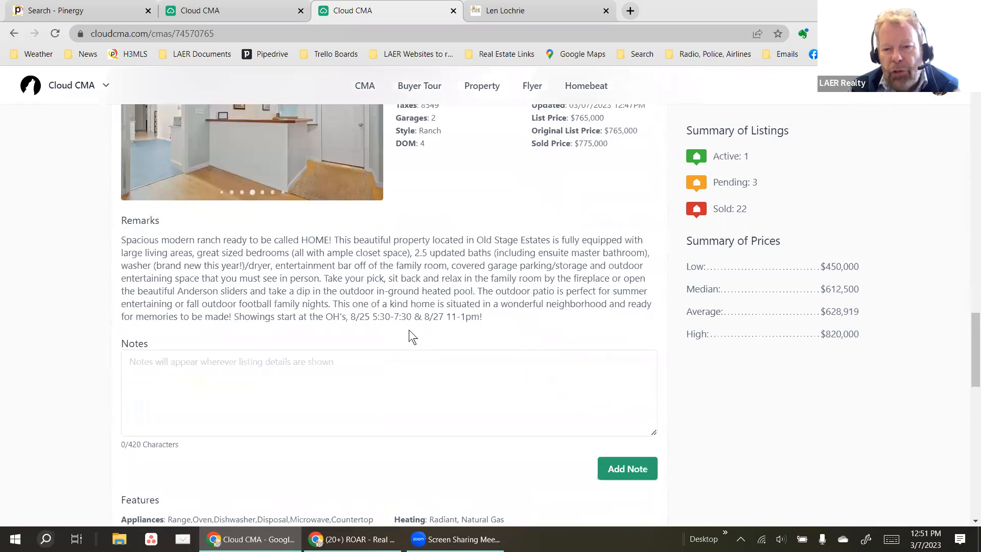
{"action": "scroll", "coordinate": [408, 329], "scroll_direction": "up", "scroll_amount": 6}
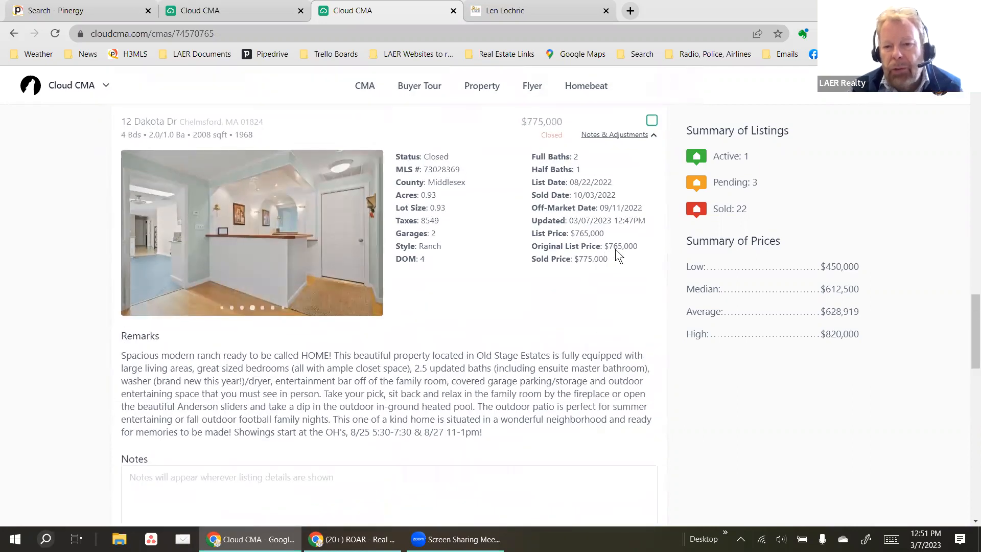
{"action": "scroll", "coordinate": [615, 249], "scroll_direction": "up", "scroll_amount": 3}
{"action": "left_click", "coordinate": [614, 257]}
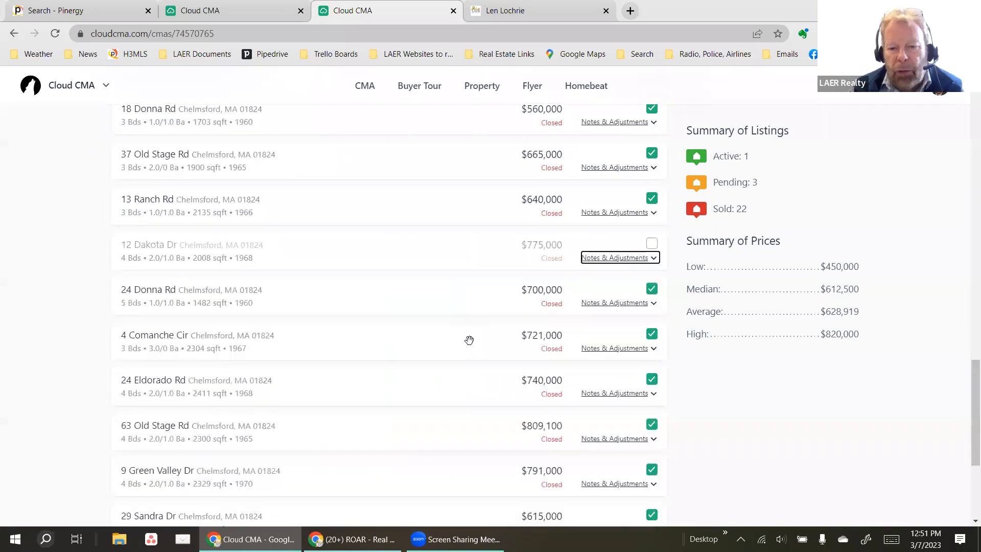
{"action": "scroll", "coordinate": [469, 340], "scroll_direction": "down", "scroll_amount": 3}
{"action": "scroll", "coordinate": [375, 400], "scroll_direction": "down", "scroll_amount": 2}
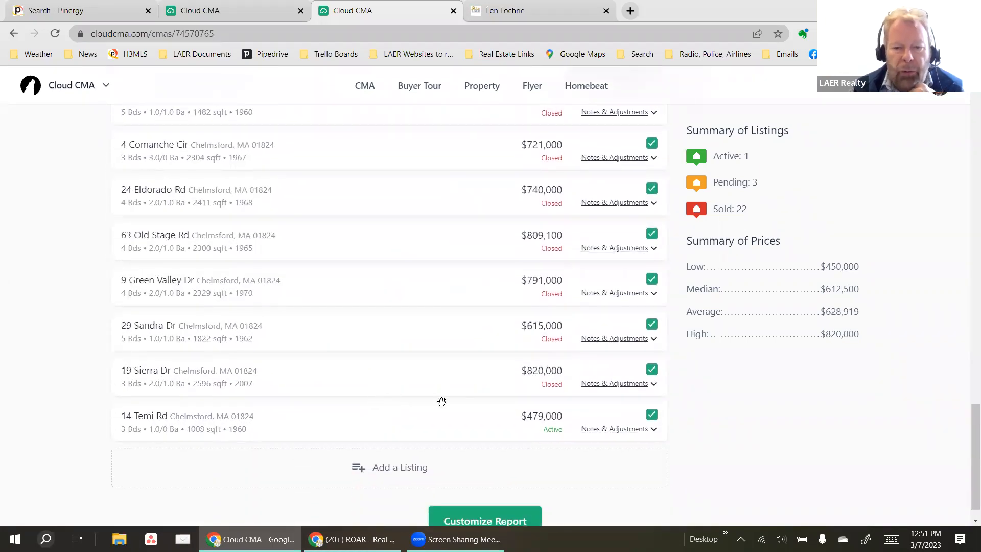
{"action": "left_click", "coordinate": [652, 369]}
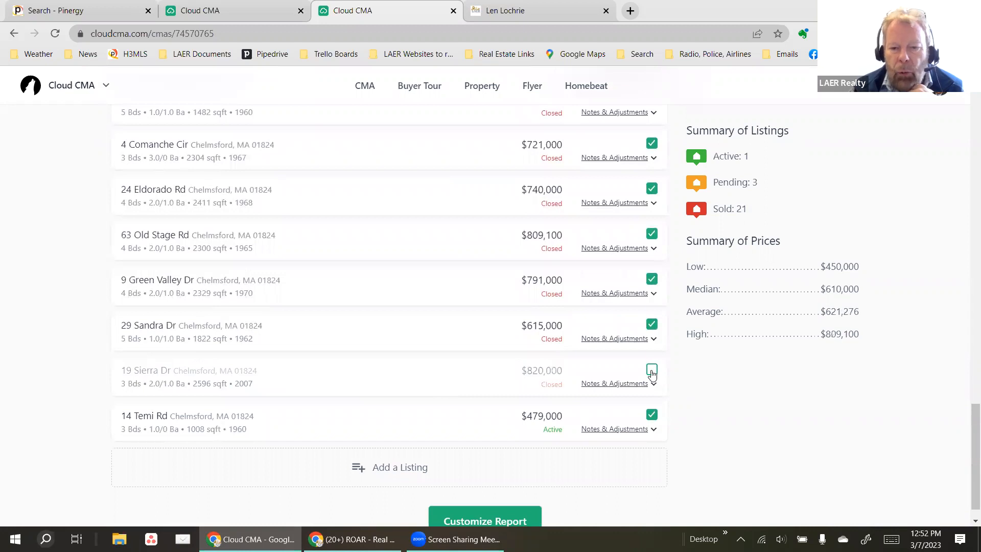
{"action": "scroll", "coordinate": [409, 388], "scroll_direction": "up", "scroll_amount": 2}
{"action": "scroll", "coordinate": [410, 388], "scroll_direction": "down", "scroll_amount": 1}
{"action": "scroll", "coordinate": [409, 388], "scroll_direction": "down", "scroll_amount": 1}
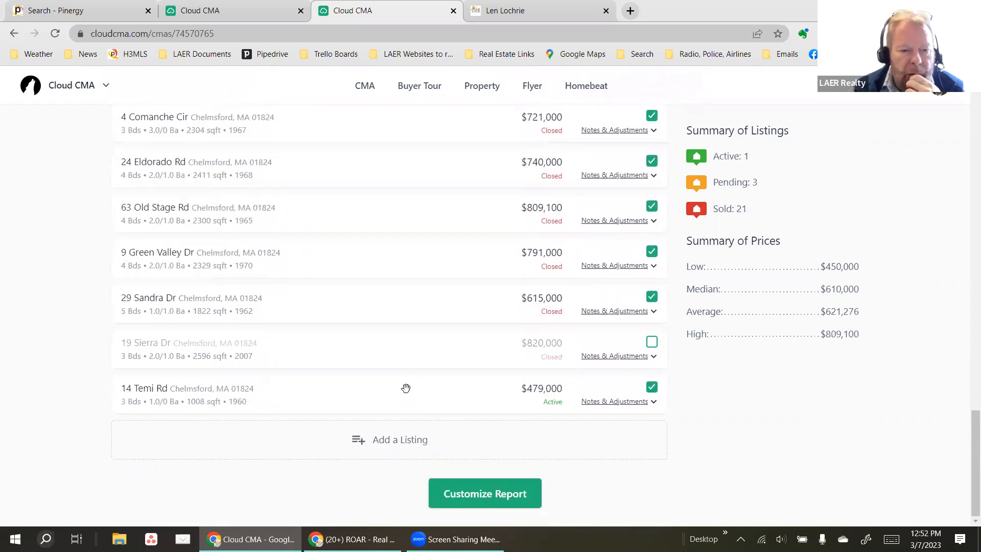
{"action": "scroll", "coordinate": [405, 388], "scroll_direction": "up", "scroll_amount": 3}
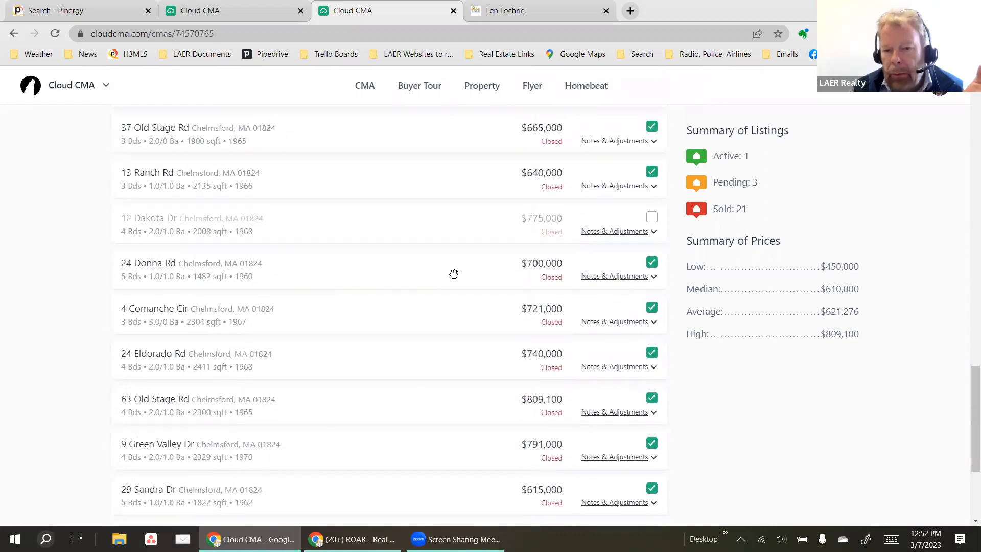
{"action": "left_click", "coordinate": [618, 277]}
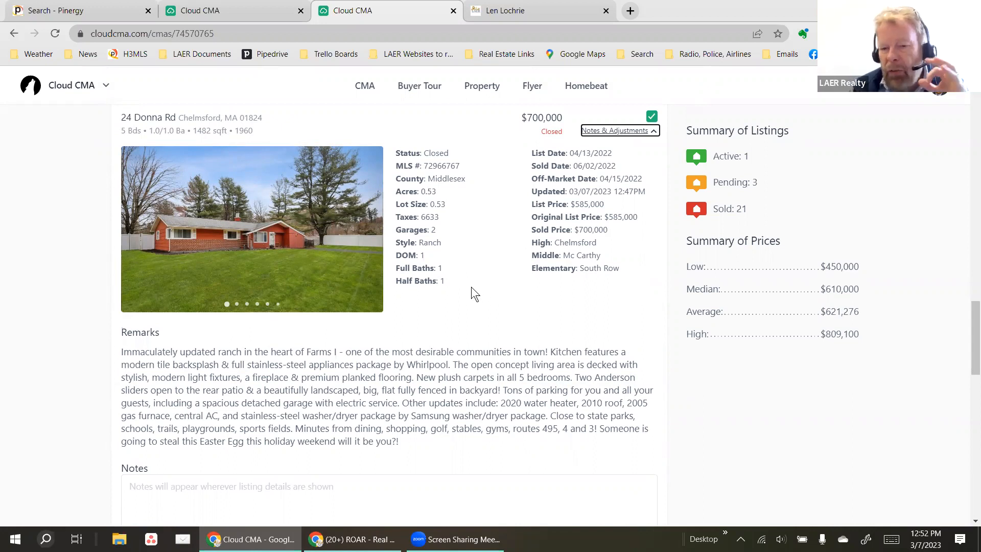
{"action": "scroll", "coordinate": [467, 293], "scroll_direction": "down", "scroll_amount": 4}
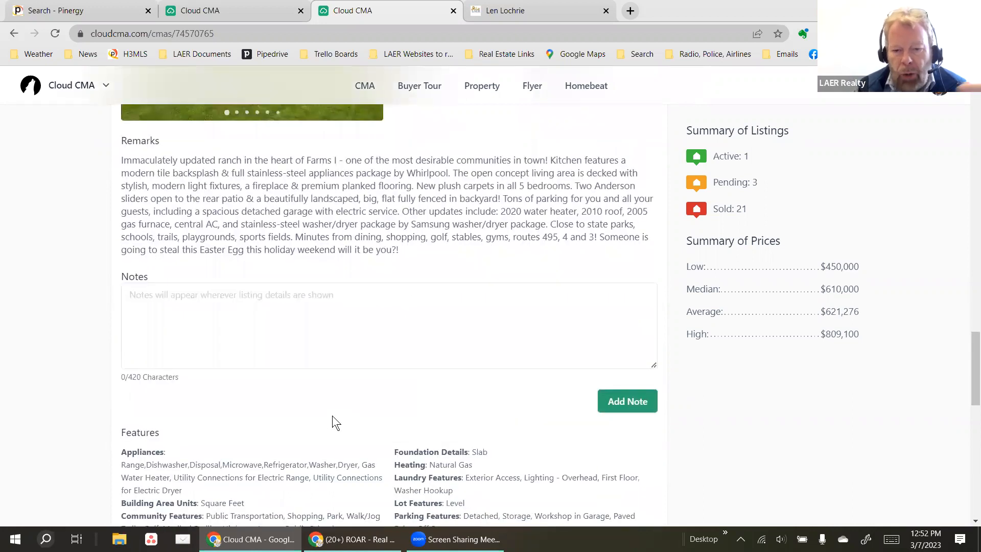
{"action": "scroll", "coordinate": [276, 419], "scroll_direction": "down", "scroll_amount": 1}
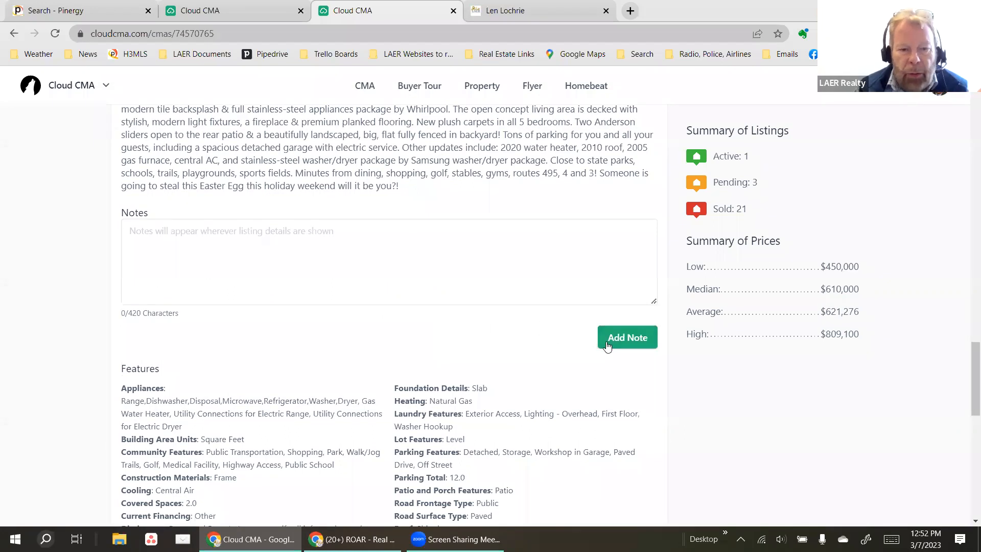
{"action": "scroll", "coordinate": [483, 361], "scroll_direction": "down", "scroll_amount": 5}
{"action": "scroll", "coordinate": [464, 362], "scroll_direction": "down", "scroll_amount": 1}
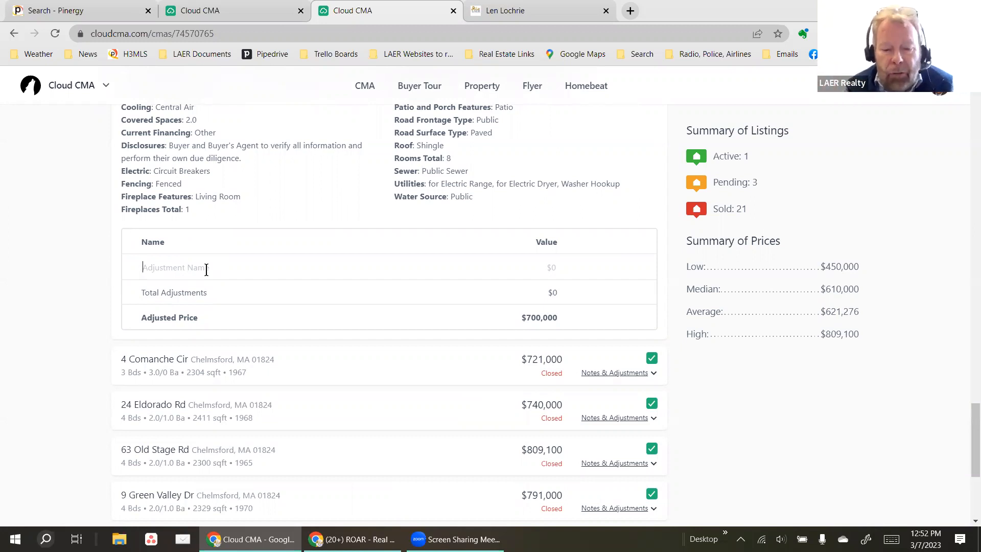
Enter a Garage Space adjustment valued at -$15,000 for the $700,000 comparable and save it.
{"action": "type", "text": "Garage S"}
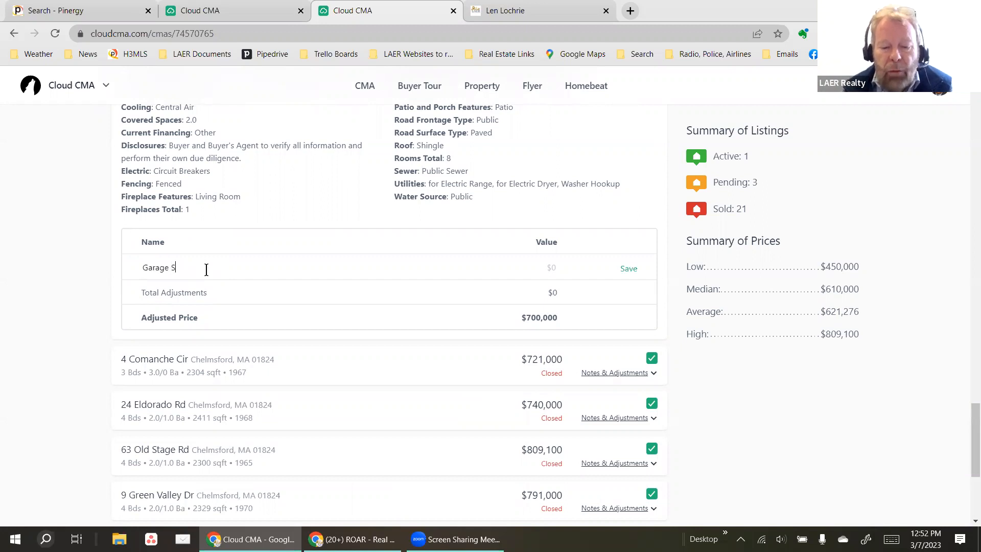
{"action": "type", "text": "pace"}
{"action": "key", "text": "Tab"}
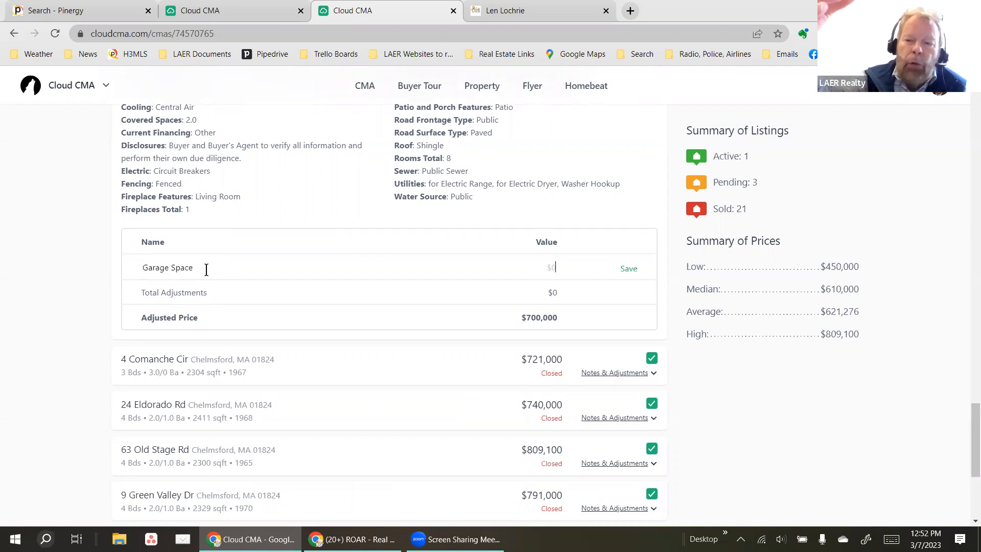
{"action": "type", "text": "1"}
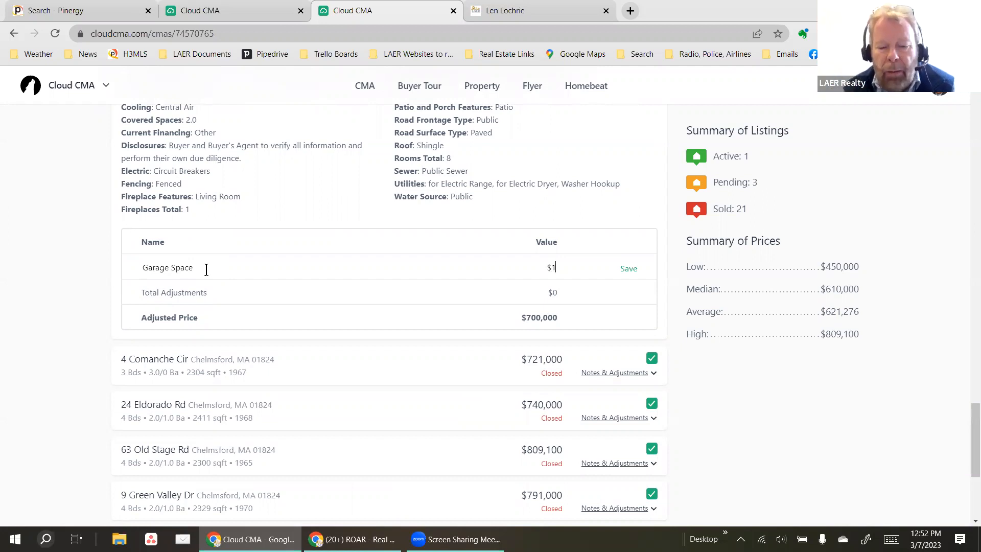
{"action": "key", "text": "BackSpace"}
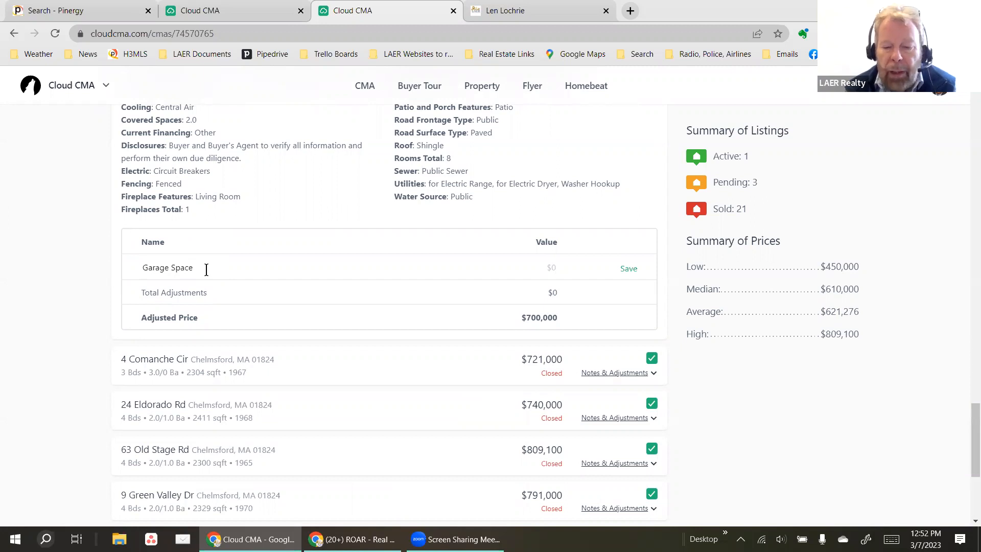
{"action": "type", "text": "-$15,000"}
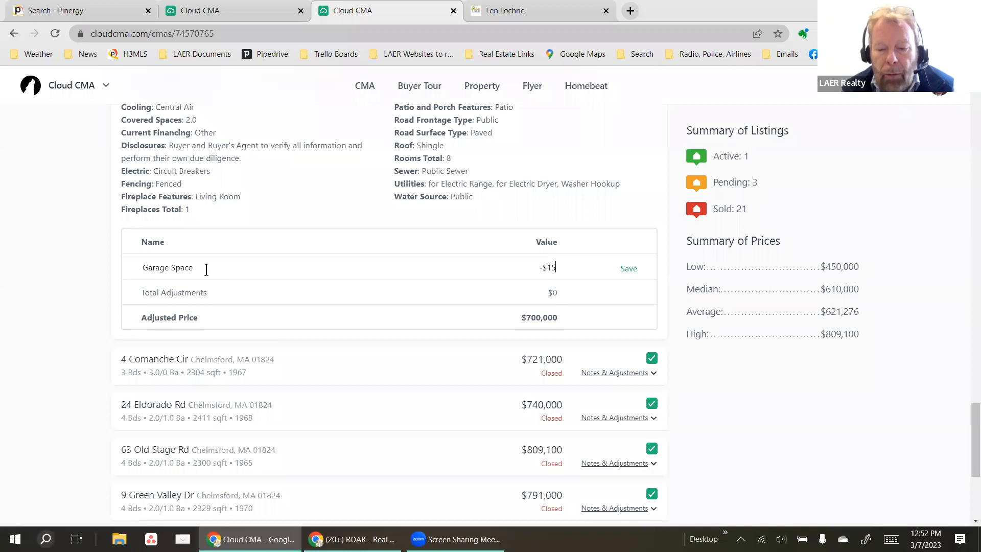
{"action": "key", "text": "Tab"}
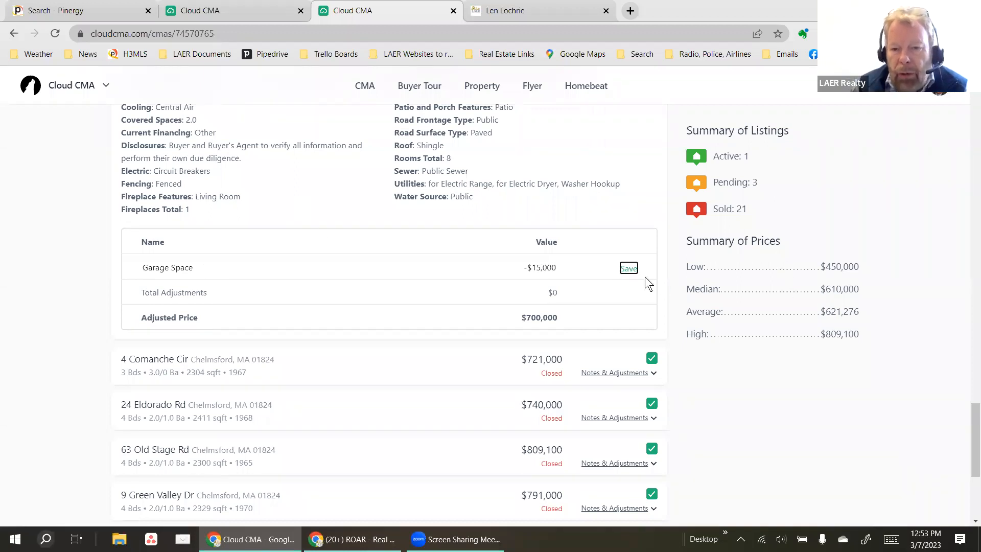
{"action": "key", "text": "Return"}
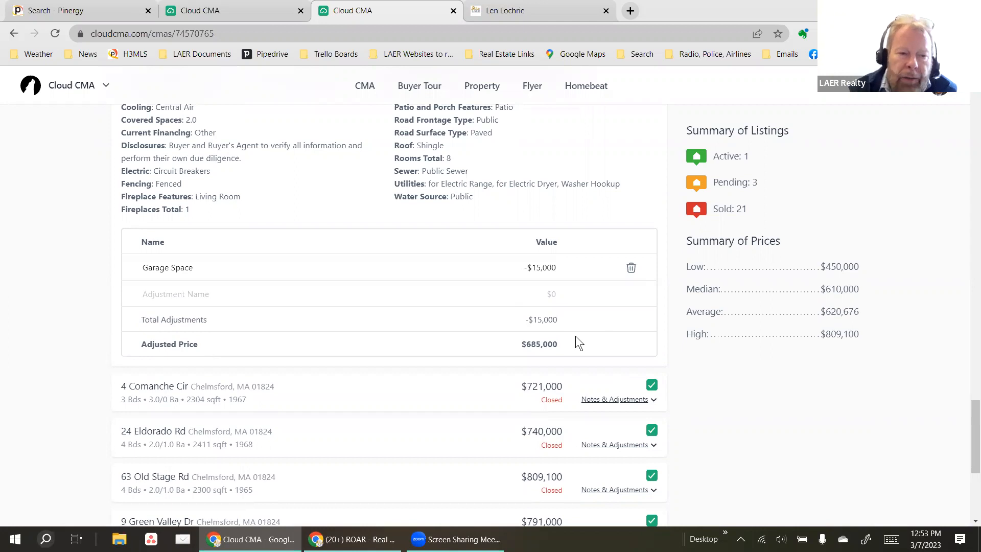
Add an Extra Bath adjustment of -10000 and save it.
{"action": "type", "text": "Extra Bath"}
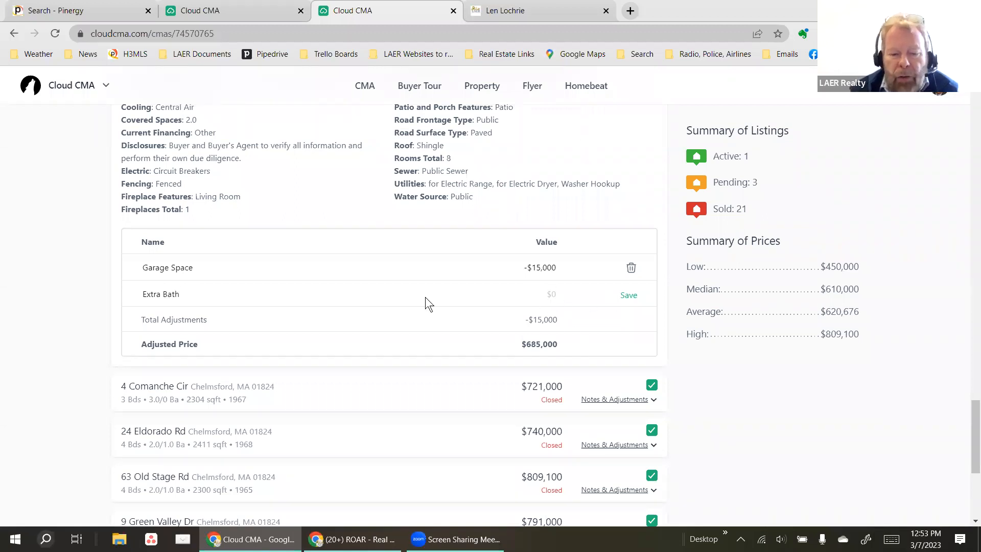
{"action": "type", "text": "-10"}
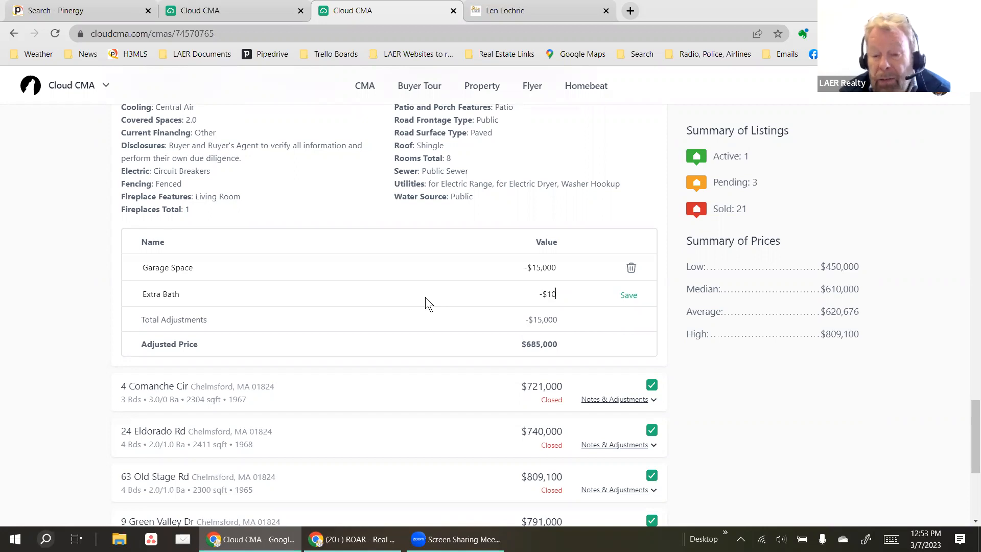
{"action": "type", "text": "000"}
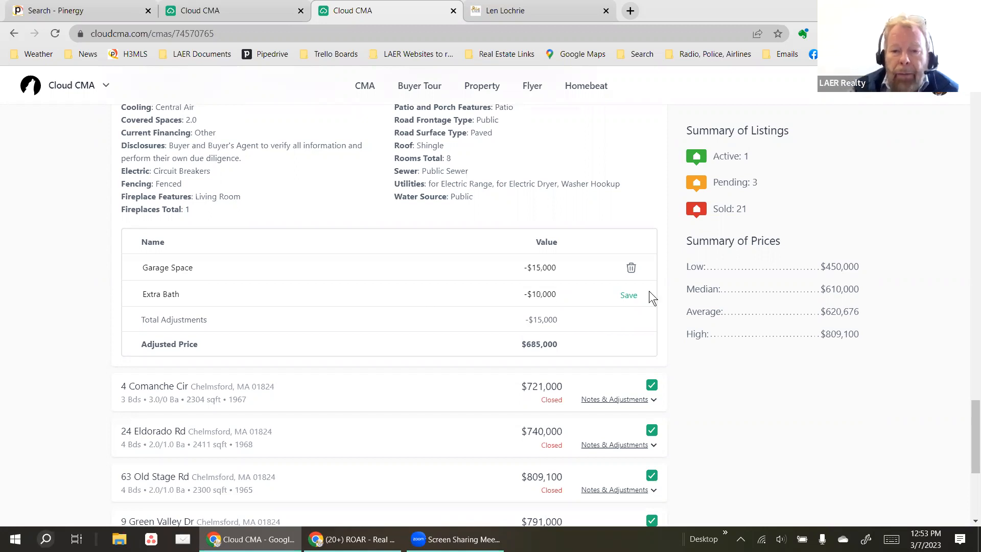
{"action": "left_click", "coordinate": [629, 294]}
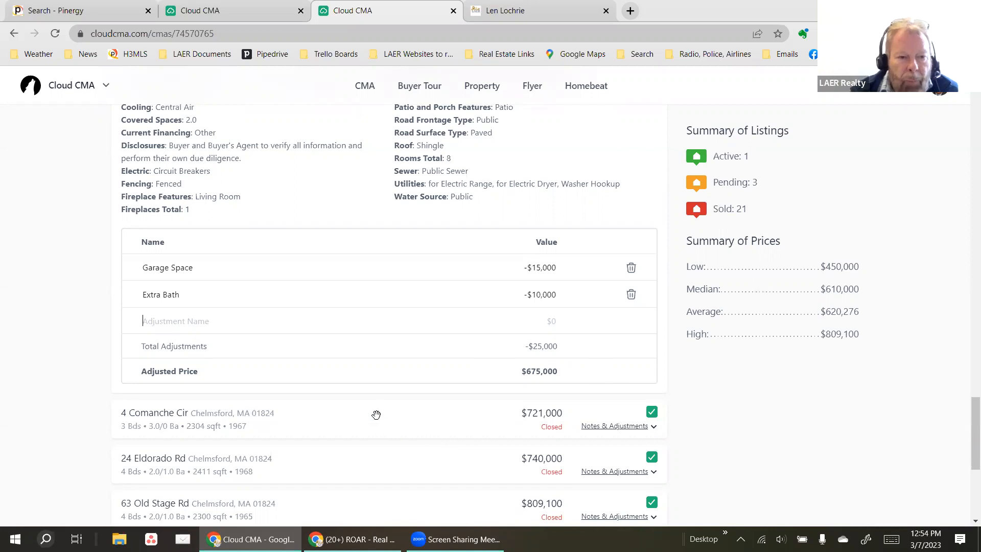
{"action": "scroll", "coordinate": [683, 384], "scroll_direction": "up", "scroll_amount": 6}
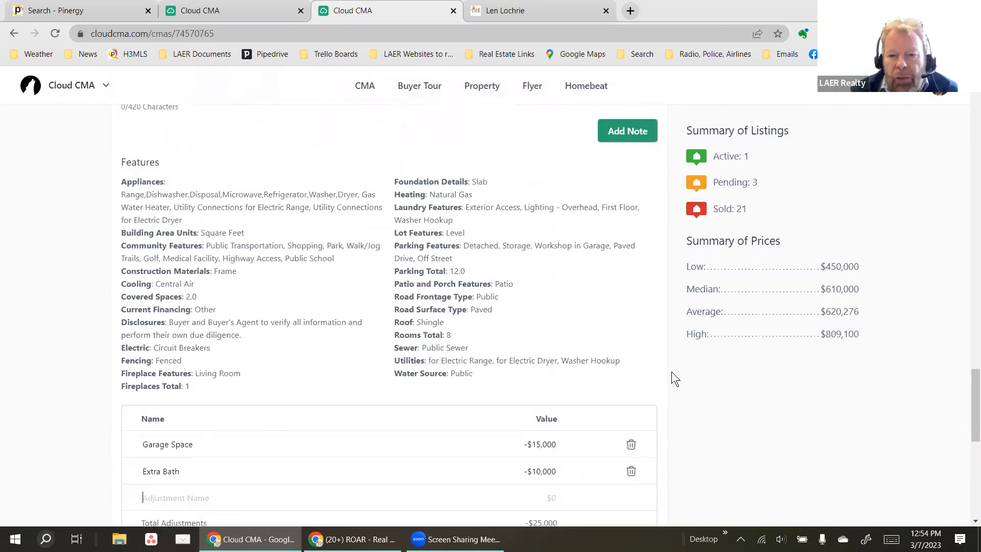
{"action": "scroll", "coordinate": [645, 323], "scroll_direction": "up", "scroll_amount": 4}
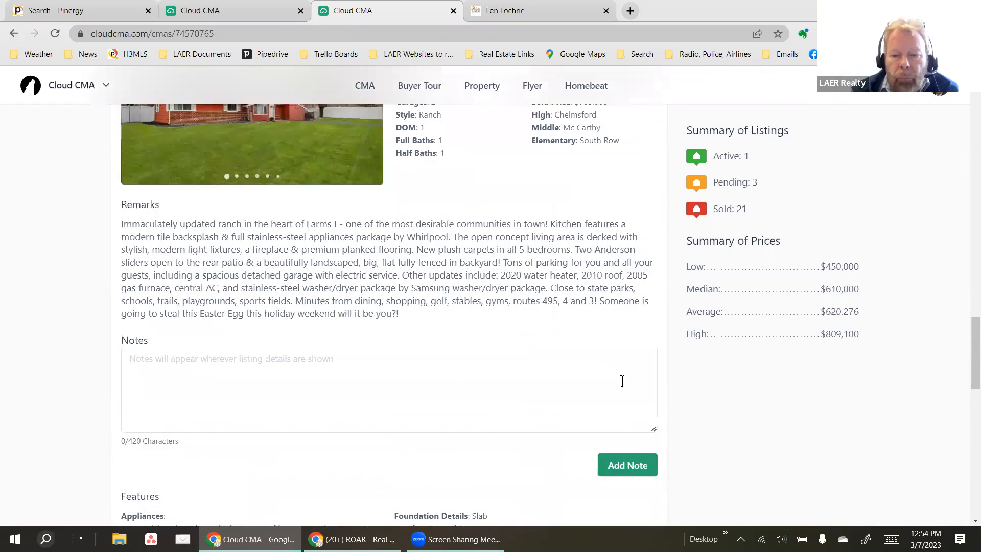
{"action": "scroll", "coordinate": [623, 308], "scroll_direction": "up", "scroll_amount": 5}
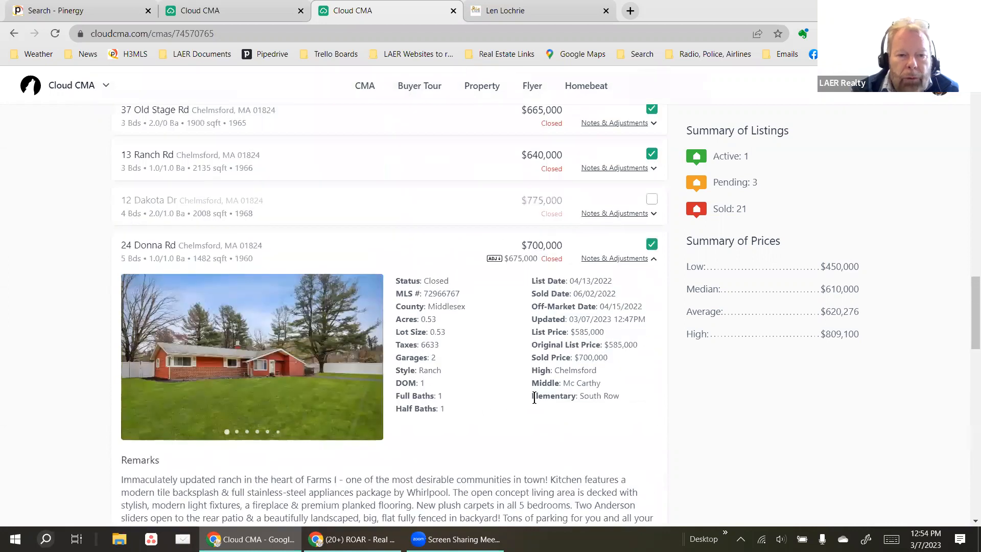
{"action": "left_click", "coordinate": [607, 260]}
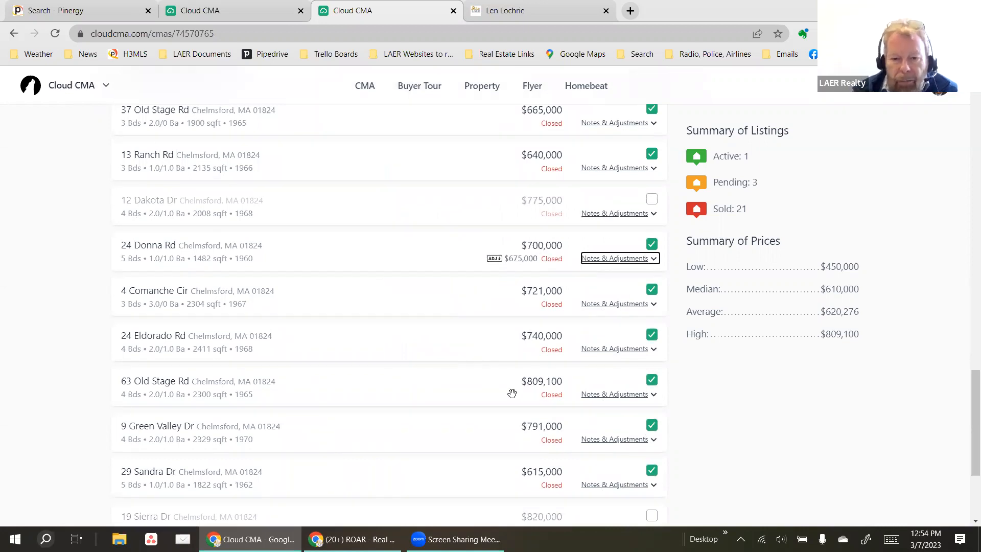
{"action": "left_click", "coordinate": [650, 381]}
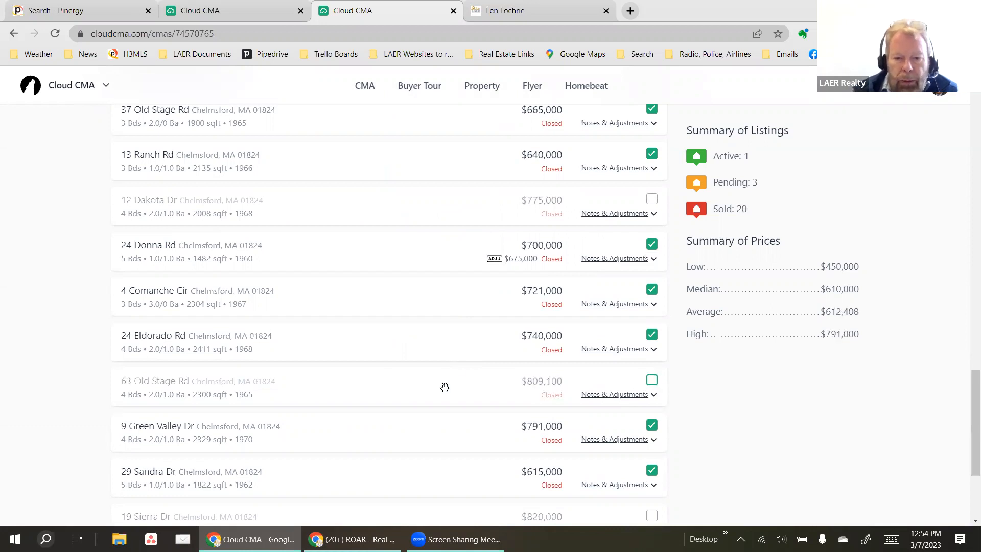
{"action": "left_click", "coordinate": [653, 426]}
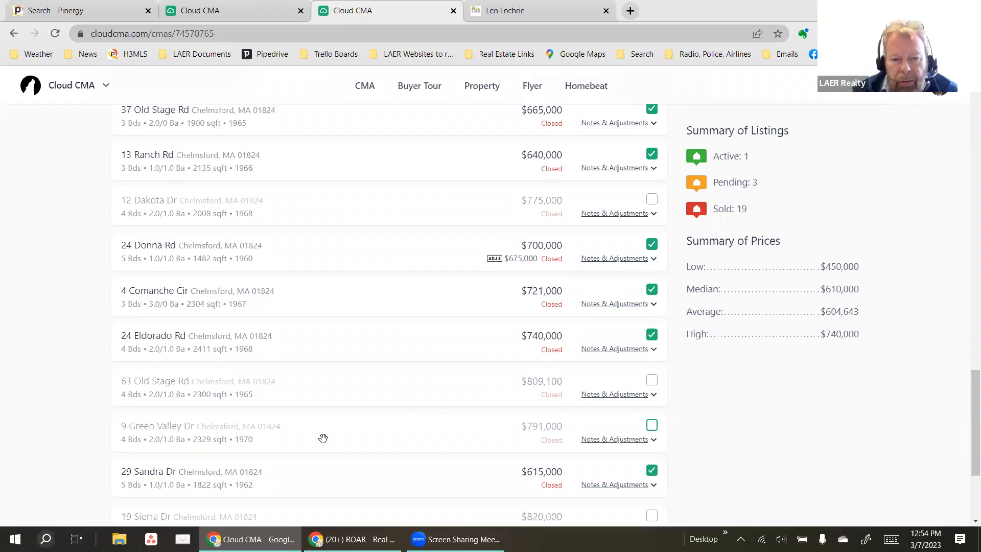
{"action": "scroll", "coordinate": [308, 378], "scroll_direction": "down", "scroll_amount": 1}
{"action": "scroll", "coordinate": [308, 378], "scroll_direction": "down", "scroll_amount": 2}
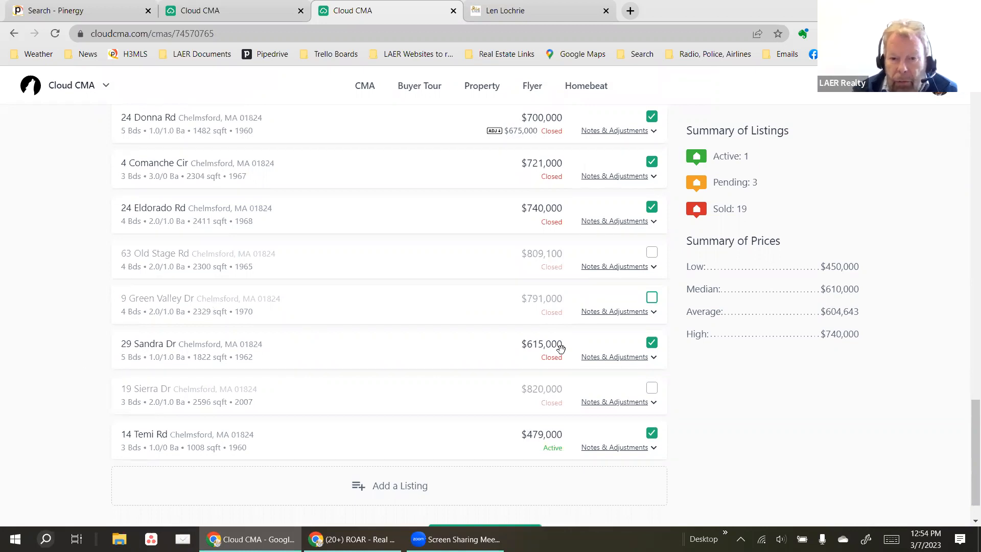
{"action": "scroll", "coordinate": [440, 341], "scroll_direction": "up", "scroll_amount": 15}
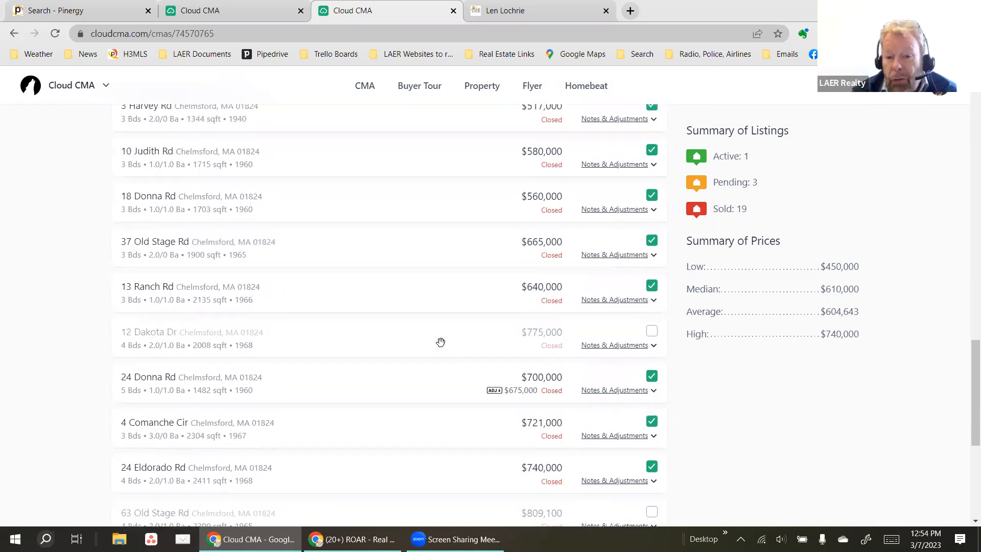
{"action": "scroll", "coordinate": [440, 342], "scroll_direction": "down", "scroll_amount": 15}
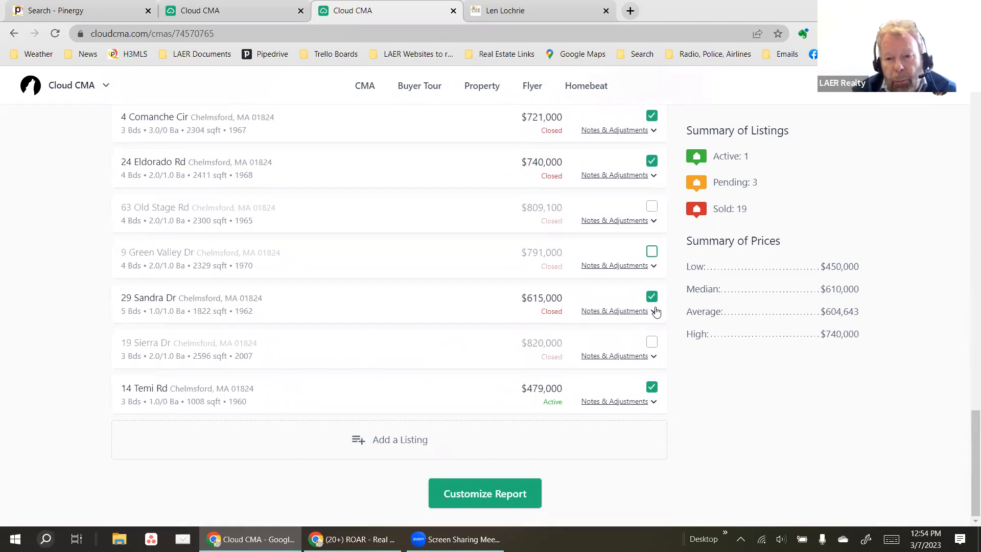
{"action": "left_click", "coordinate": [618, 312]}
{"action": "scroll", "coordinate": [364, 323], "scroll_direction": "down", "scroll_amount": 8}
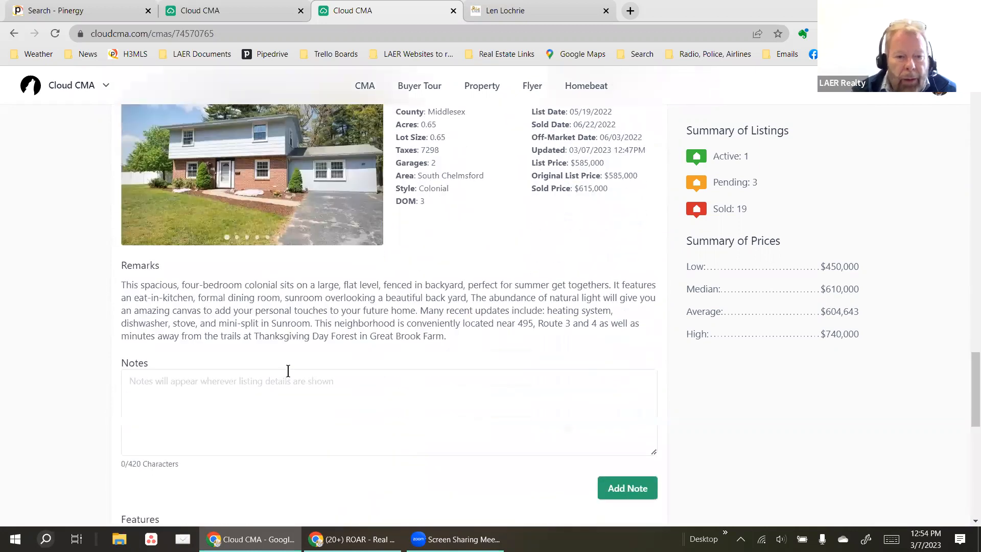
{"action": "scroll", "coordinate": [281, 400], "scroll_direction": "down", "scroll_amount": 3}
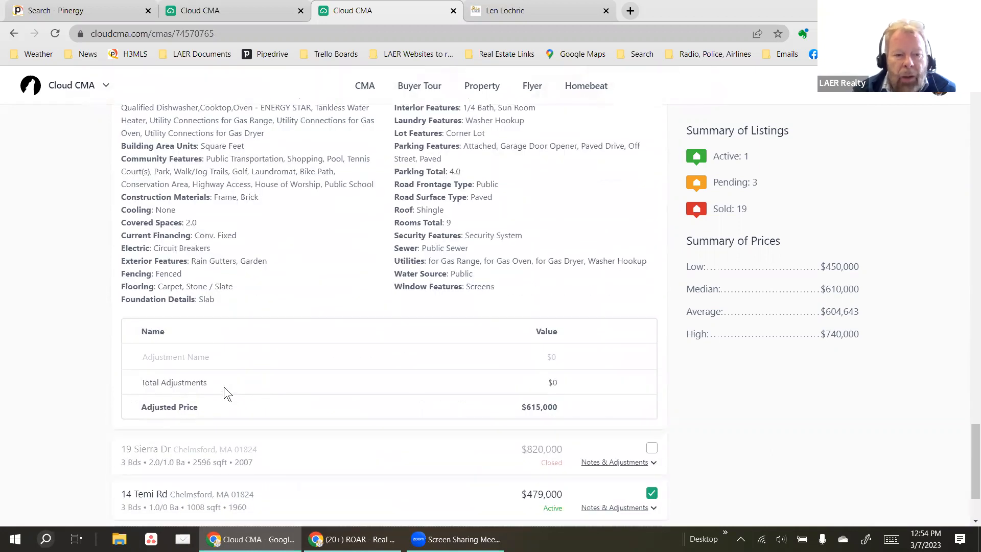
{"action": "left_click", "coordinate": [217, 360]}
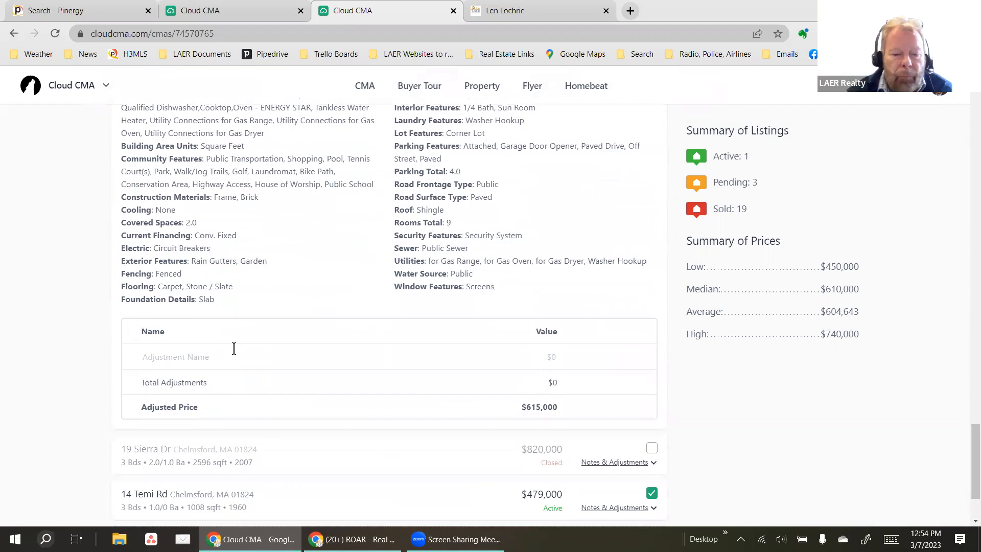
{"action": "type", "text": "2 Exter"}
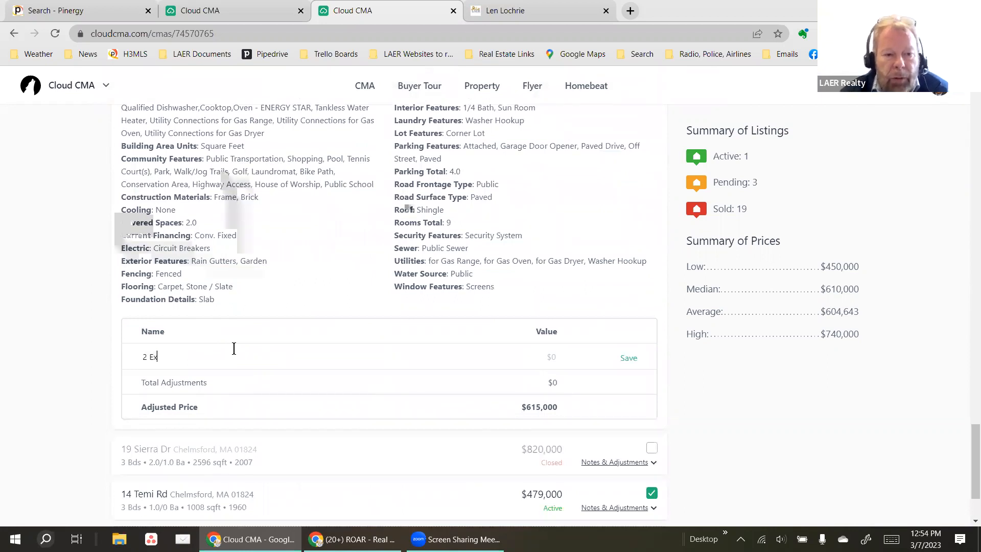
{"action": "key", "text": "BackSpace"}
{"action": "key", "text": "BackSpace"}
{"action": "type", "text": "ra Be"}
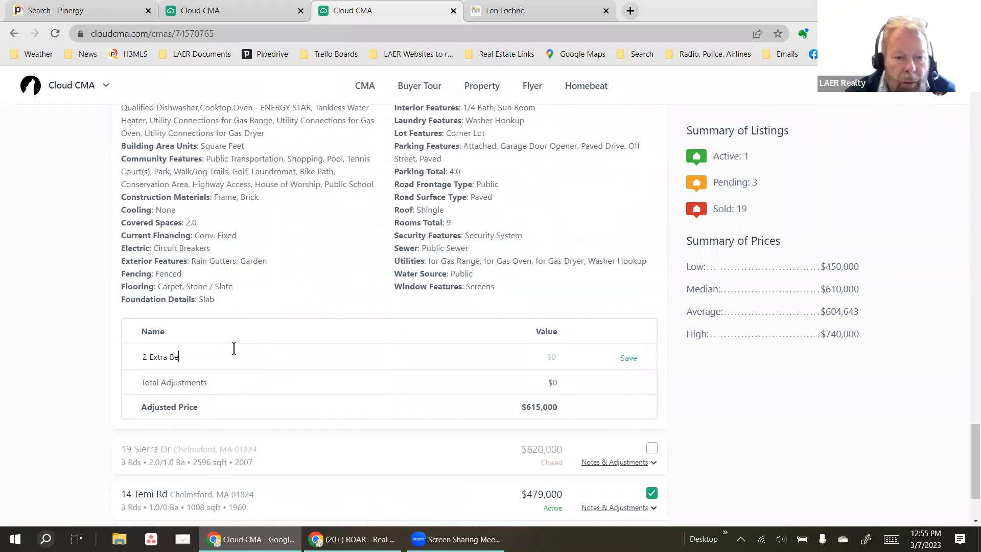
{"action": "type", "text": "droosm"}
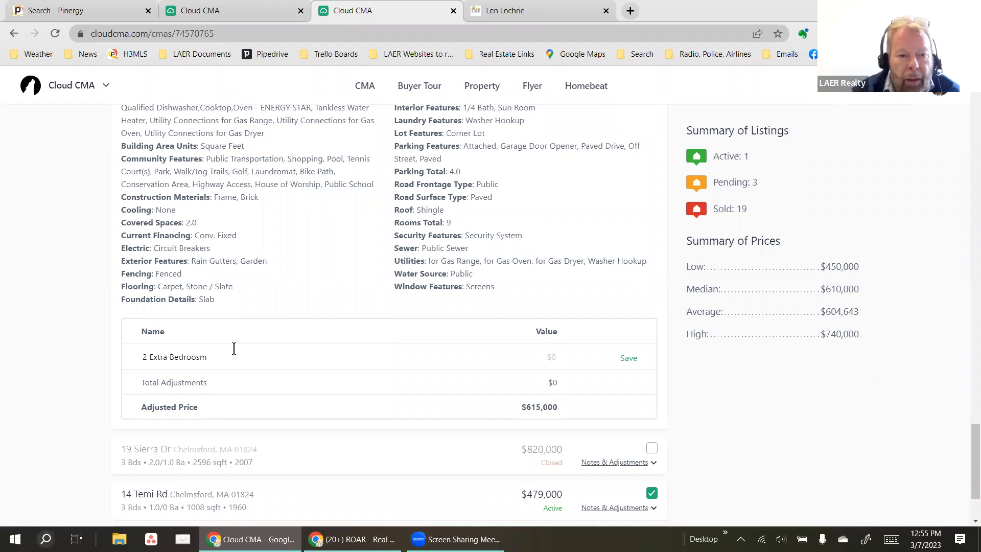
{"action": "key", "text": "BackSpace"}
{"action": "key", "text": "BackSpace"}
{"action": "key", "text": "BackSpace"}
{"action": "type", "text": "oms"}
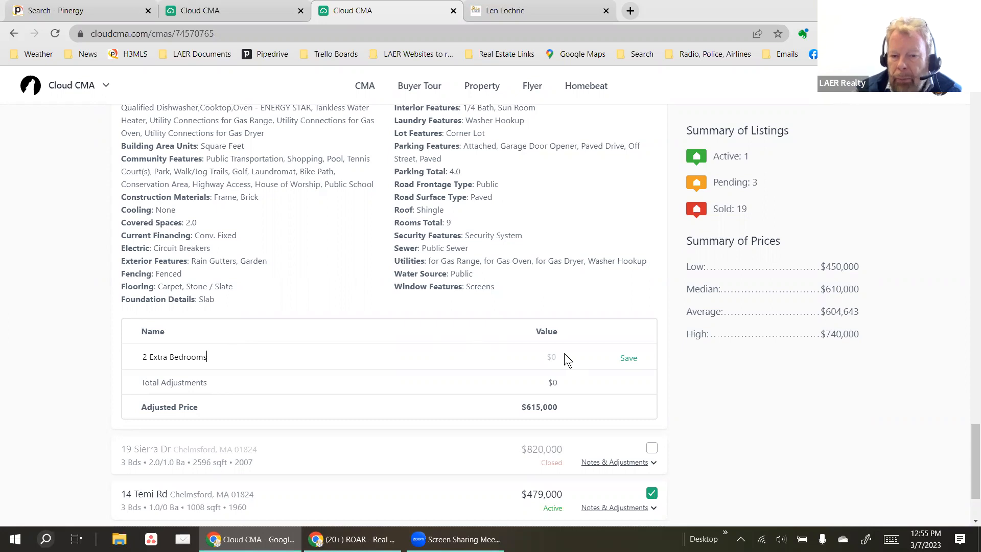
{"action": "left_click", "coordinate": [550, 355]}
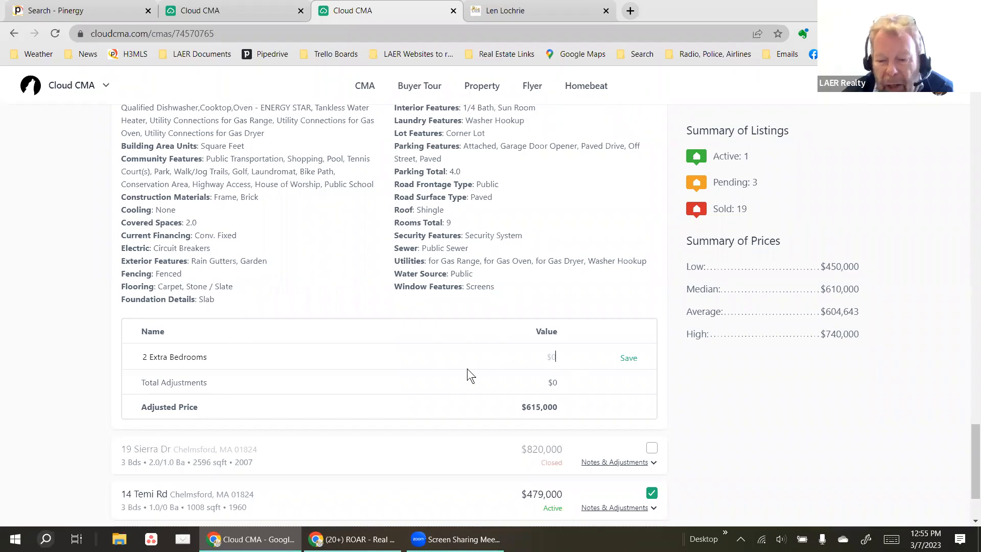
{"action": "type", "text": "-"}
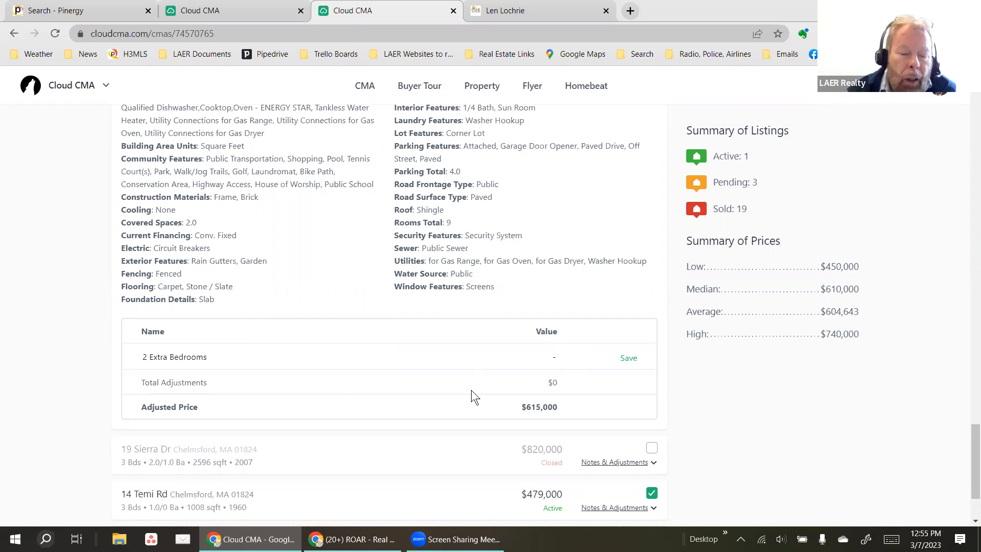
{"action": "type", "text": "$50"}
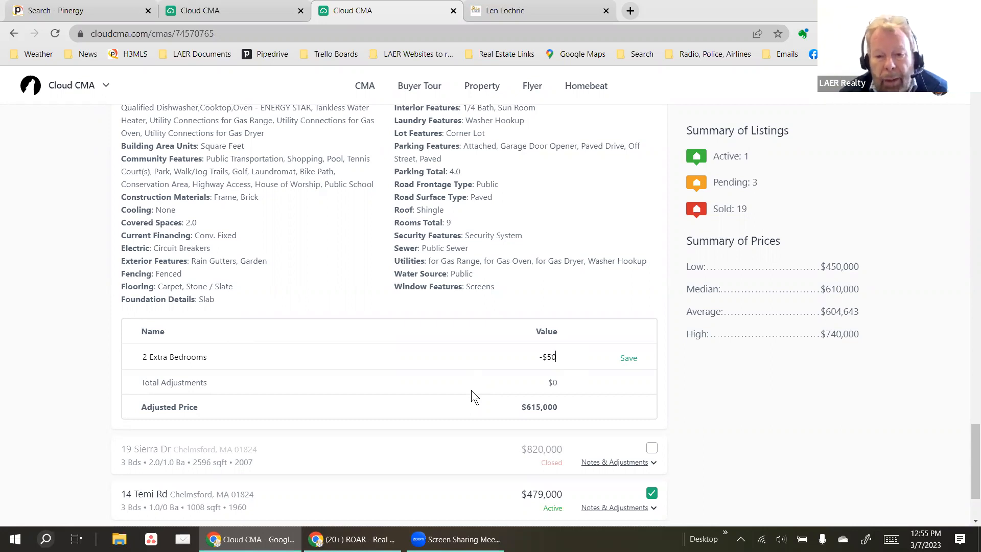
{"action": "type", "text": ",000"}
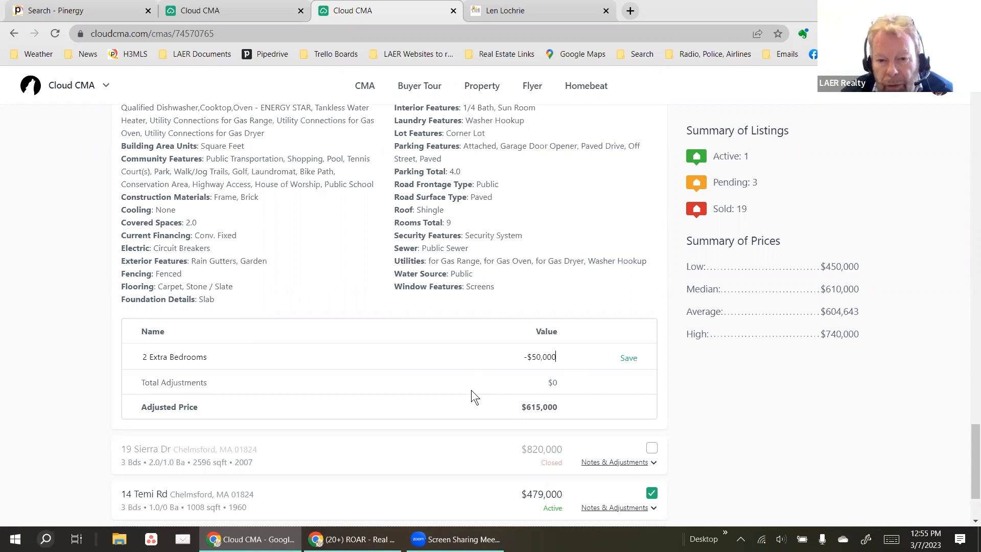
{"action": "left_click", "coordinate": [628, 359]}
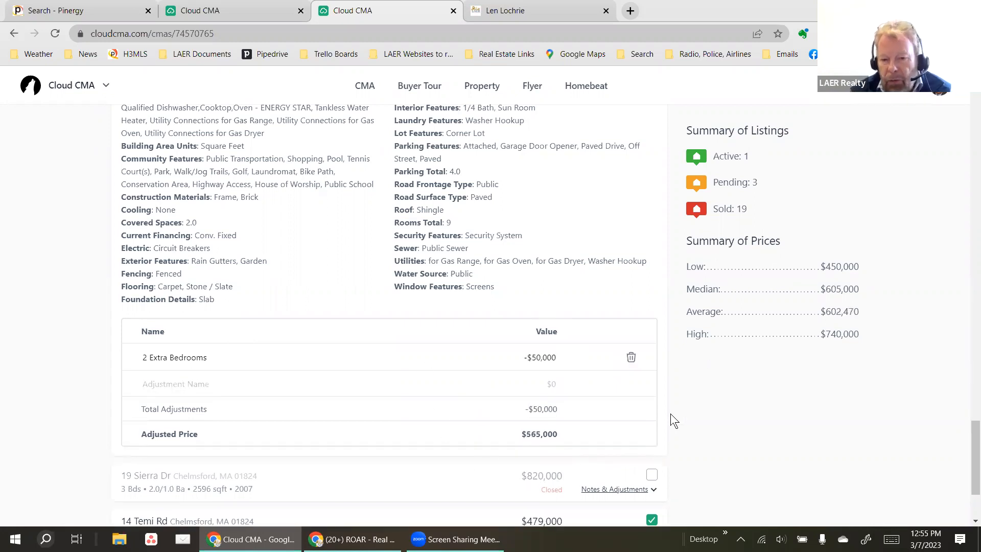
{"action": "scroll", "coordinate": [666, 409], "scroll_direction": "up", "scroll_amount": 10}
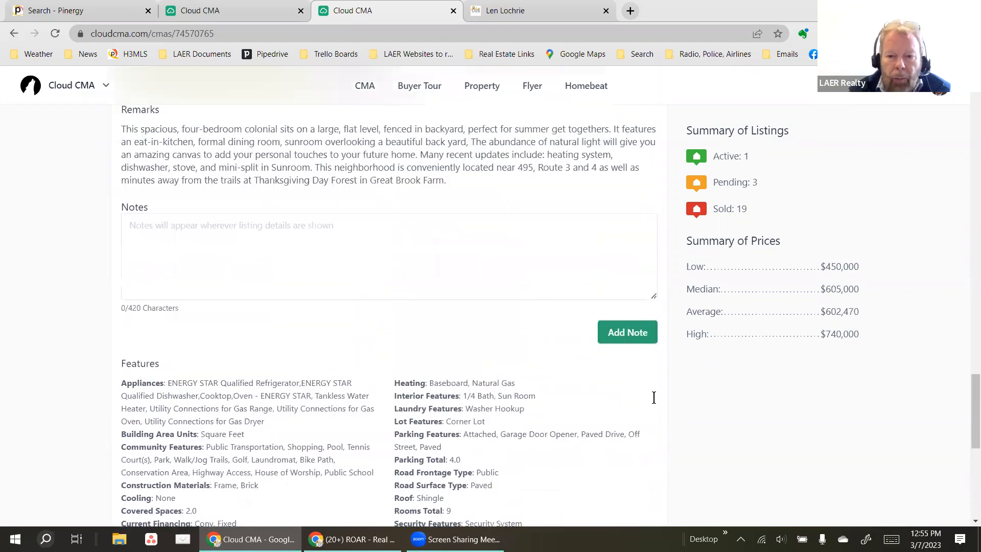
{"action": "scroll", "coordinate": [637, 297], "scroll_direction": "up", "scroll_amount": 5}
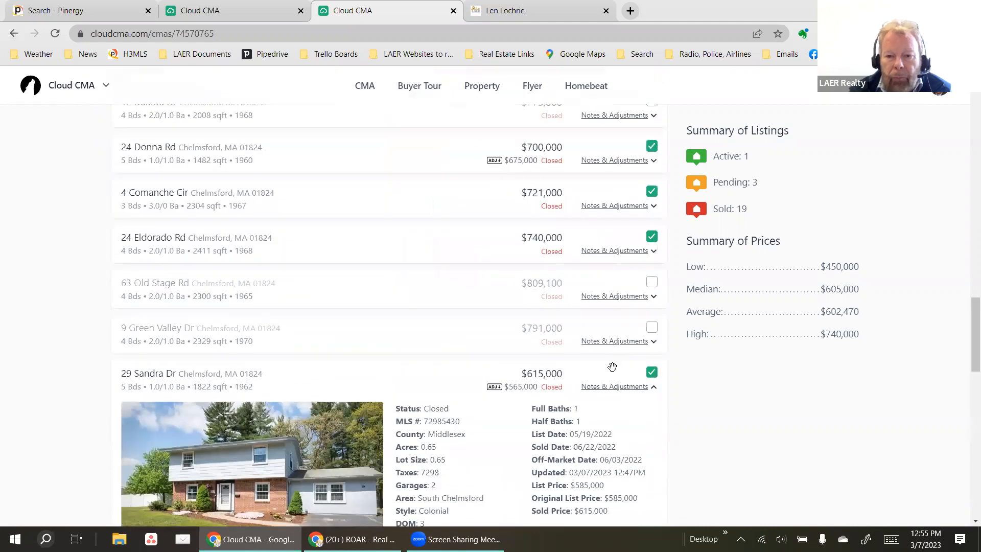
{"action": "left_click", "coordinate": [619, 389]}
{"action": "scroll", "coordinate": [669, 397], "scroll_direction": "down", "scroll_amount": 2}
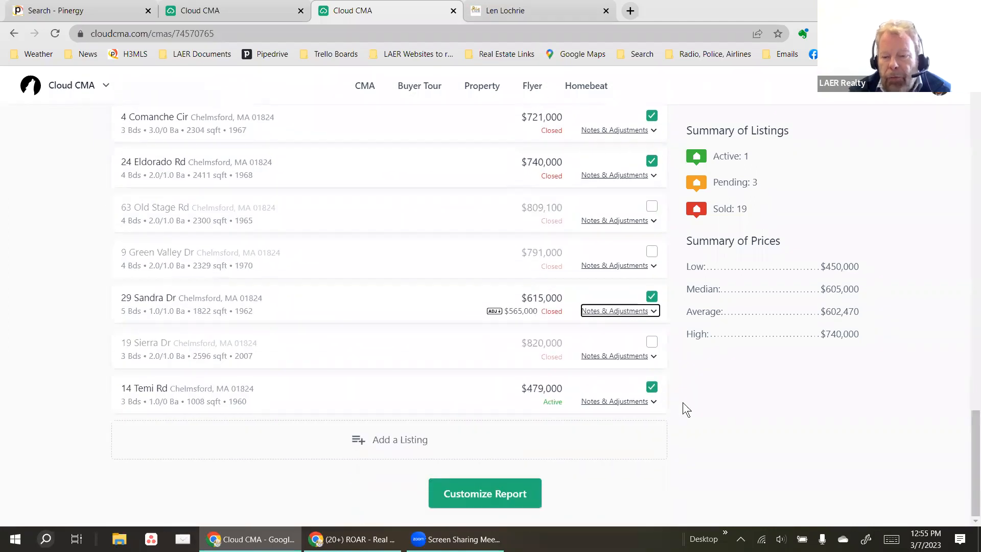
{"action": "scroll", "coordinate": [711, 394], "scroll_direction": "up", "scroll_amount": 13}
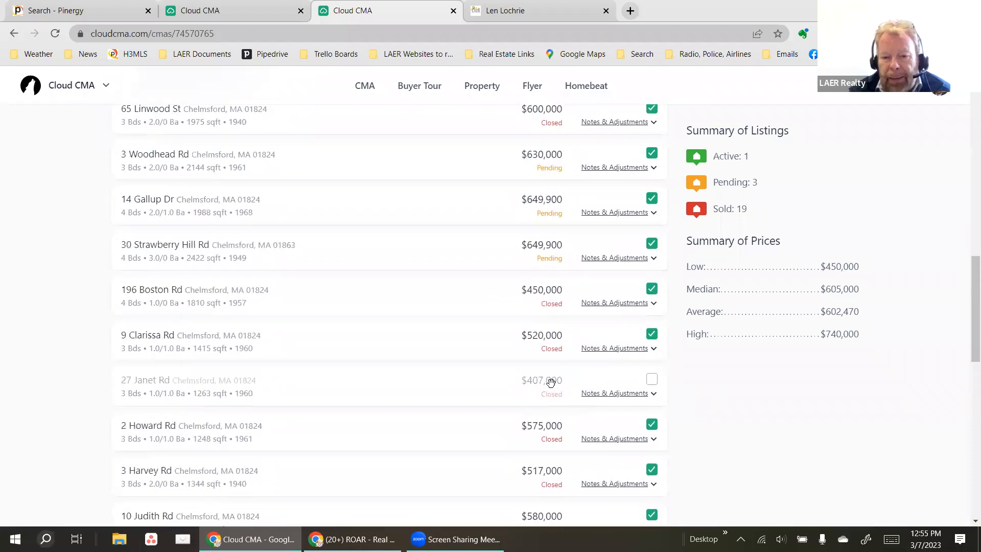
{"action": "scroll", "coordinate": [567, 375], "scroll_direction": "up", "scroll_amount": 6}
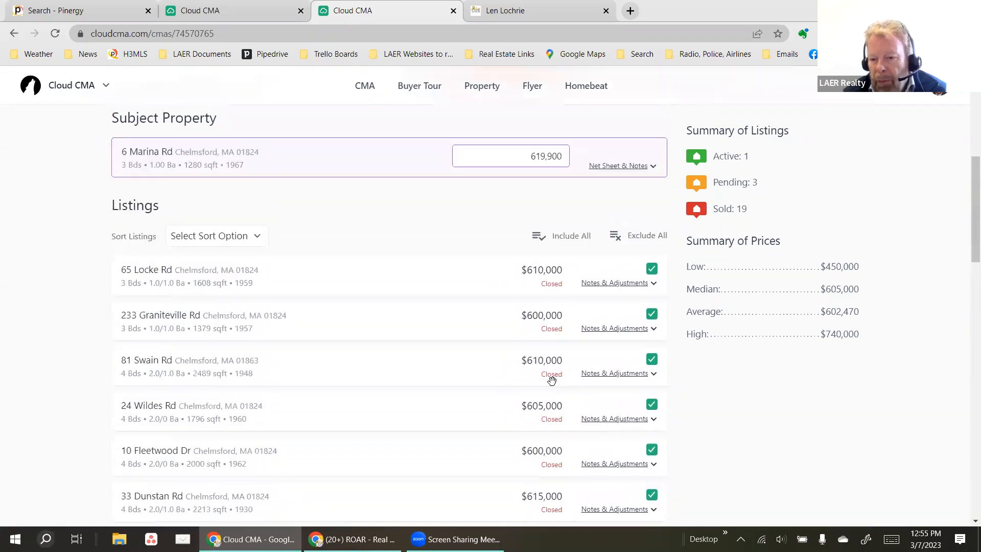
{"action": "scroll", "coordinate": [560, 365], "scroll_direction": "down", "scroll_amount": 10}
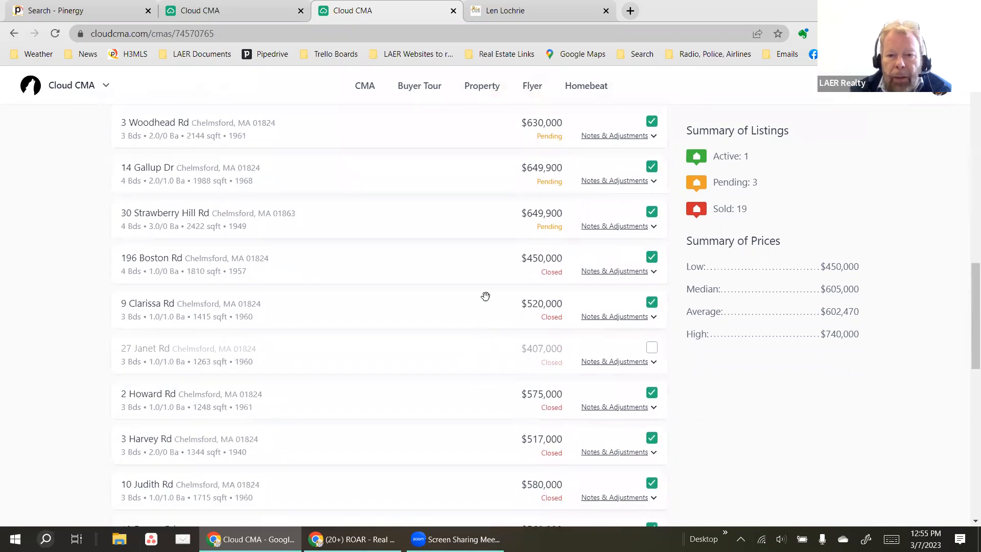
{"action": "left_click", "coordinate": [652, 257]}
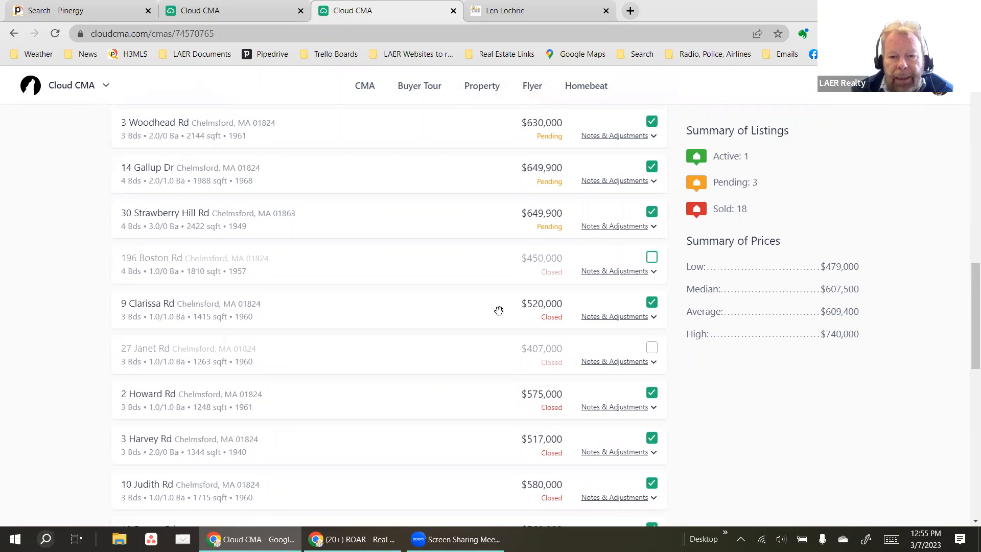
{"action": "scroll", "coordinate": [462, 335], "scroll_direction": "down", "scroll_amount": 5}
{"action": "scroll", "coordinate": [589, 381], "scroll_direction": "down", "scroll_amount": 3}
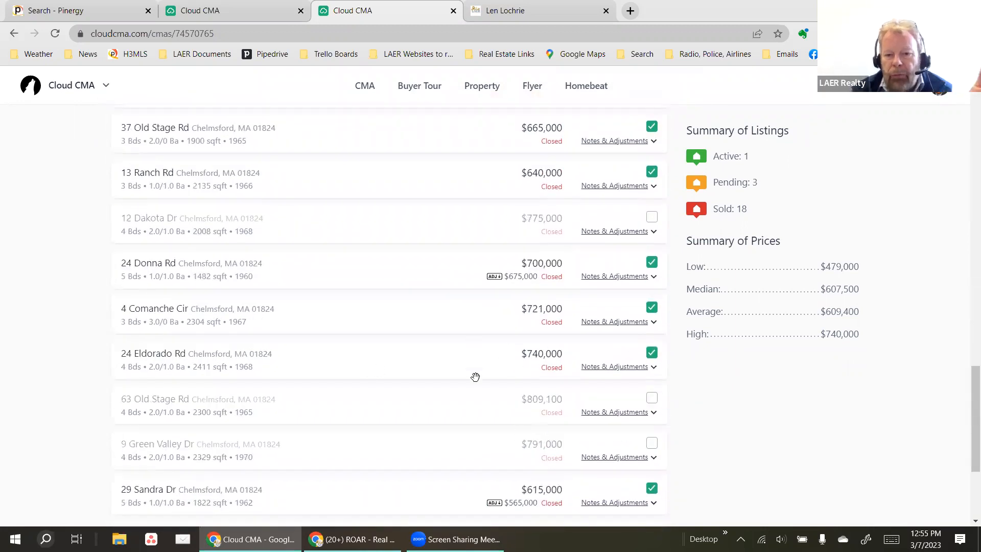
{"action": "scroll", "coordinate": [475, 377], "scroll_direction": "down", "scroll_amount": 3}
{"action": "scroll", "coordinate": [480, 392], "scroll_direction": "up", "scroll_amount": 1}
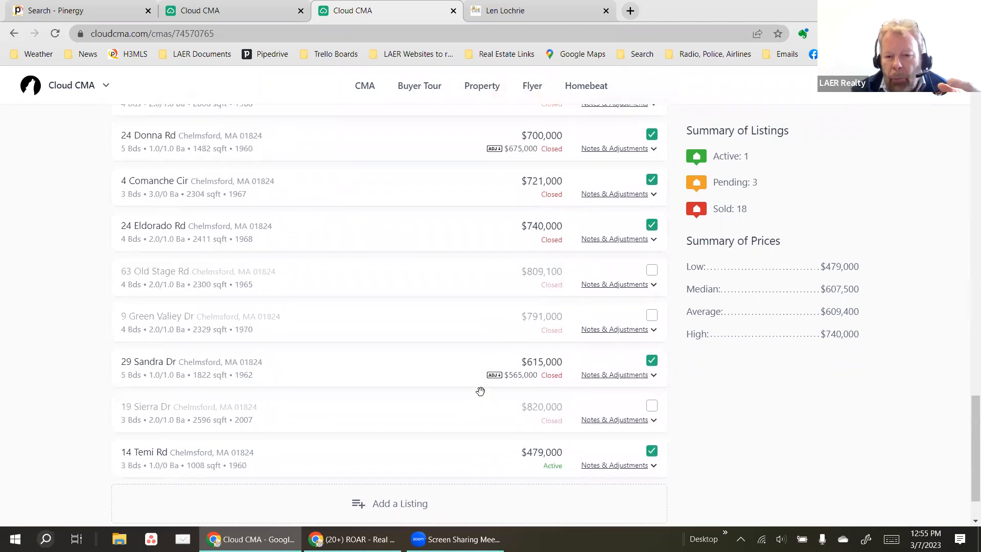
{"action": "scroll", "coordinate": [480, 391], "scroll_direction": "up", "scroll_amount": 2}
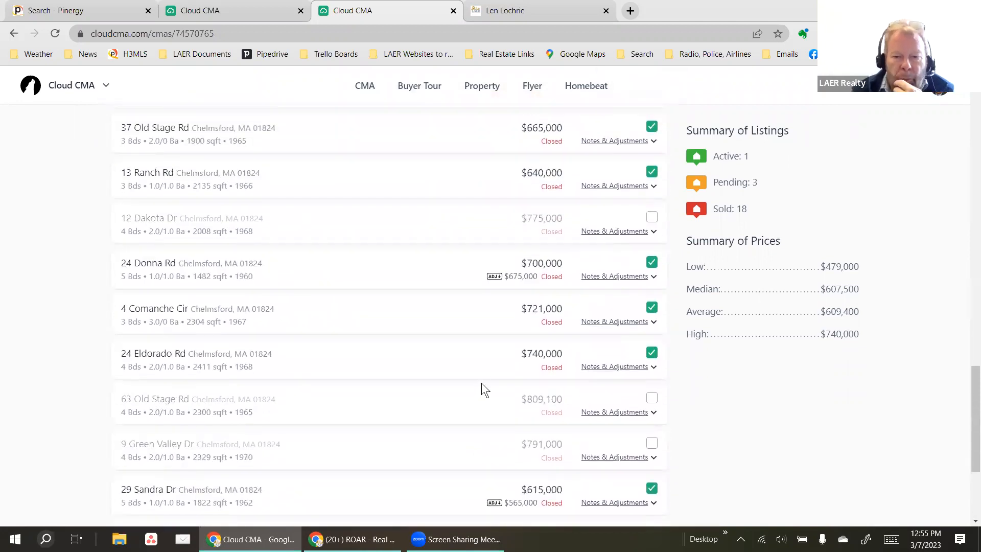
{"action": "left_click", "coordinate": [651, 355]}
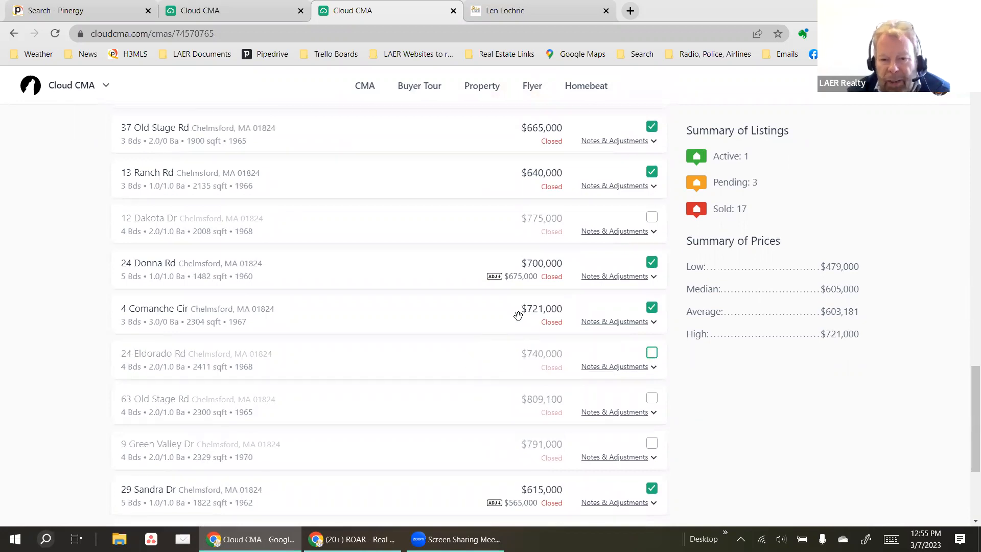
{"action": "scroll", "coordinate": [517, 316], "scroll_direction": "up", "scroll_amount": 1}
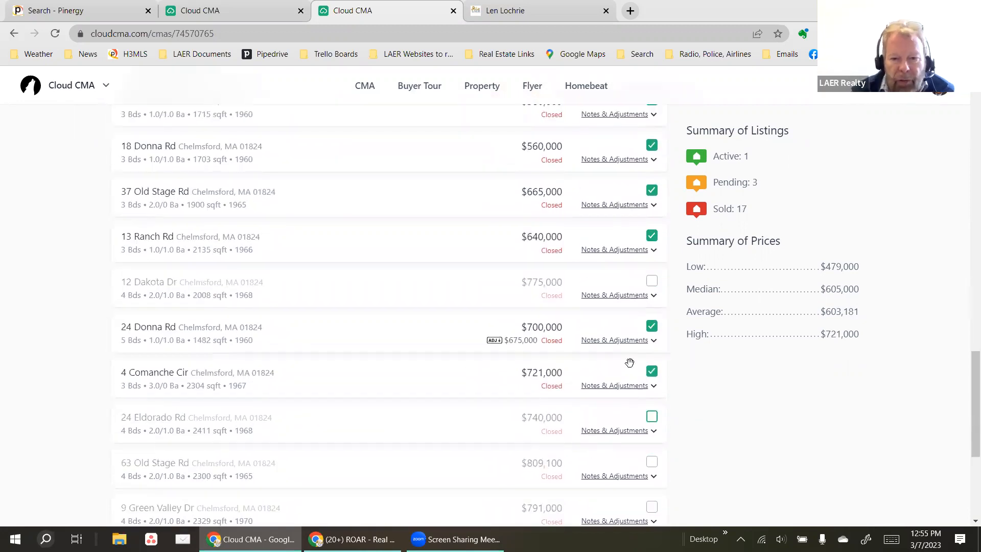
{"action": "scroll", "coordinate": [389, 339], "scroll_direction": "up", "scroll_amount": 6}
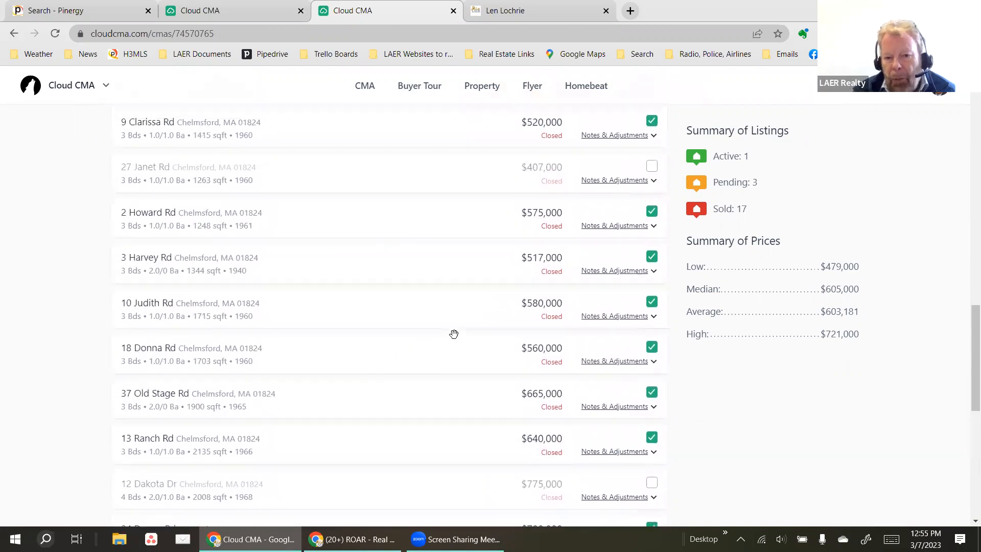
{"action": "scroll", "coordinate": [453, 333], "scroll_direction": "up", "scroll_amount": 5}
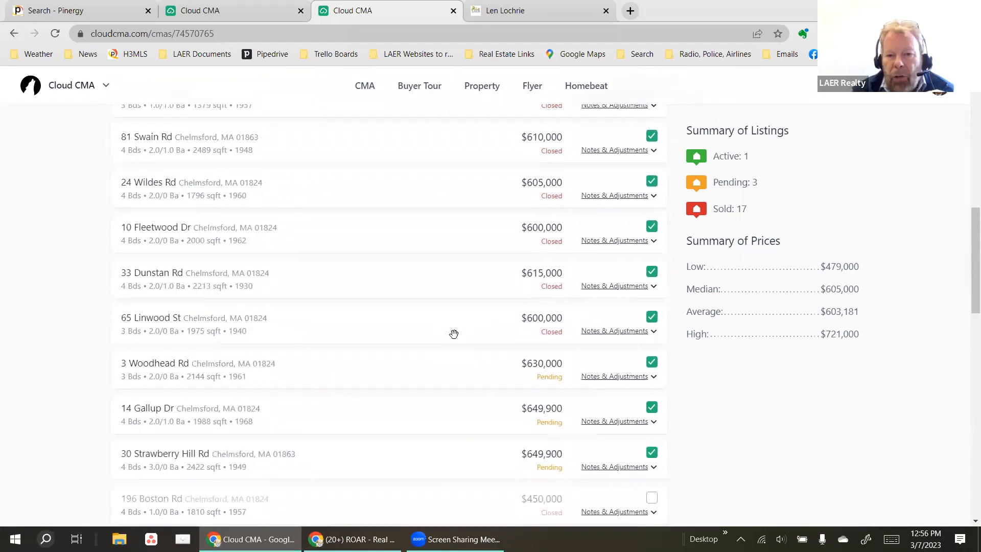
{"action": "scroll", "coordinate": [453, 333], "scroll_direction": "up", "scroll_amount": 4}
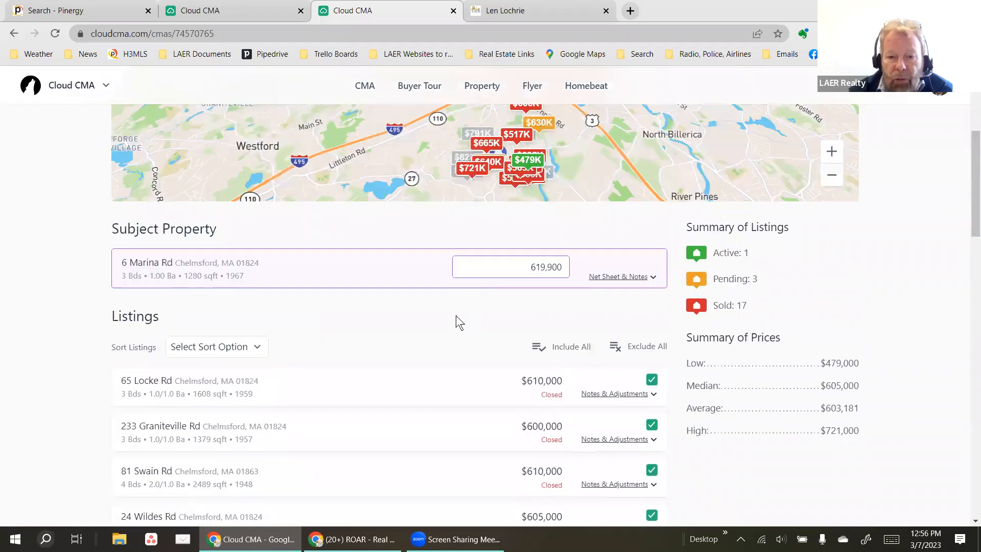
{"action": "scroll", "coordinate": [456, 314], "scroll_direction": "down", "scroll_amount": 1}
{"action": "scroll", "coordinate": [443, 316], "scroll_direction": "down", "scroll_amount": 13}
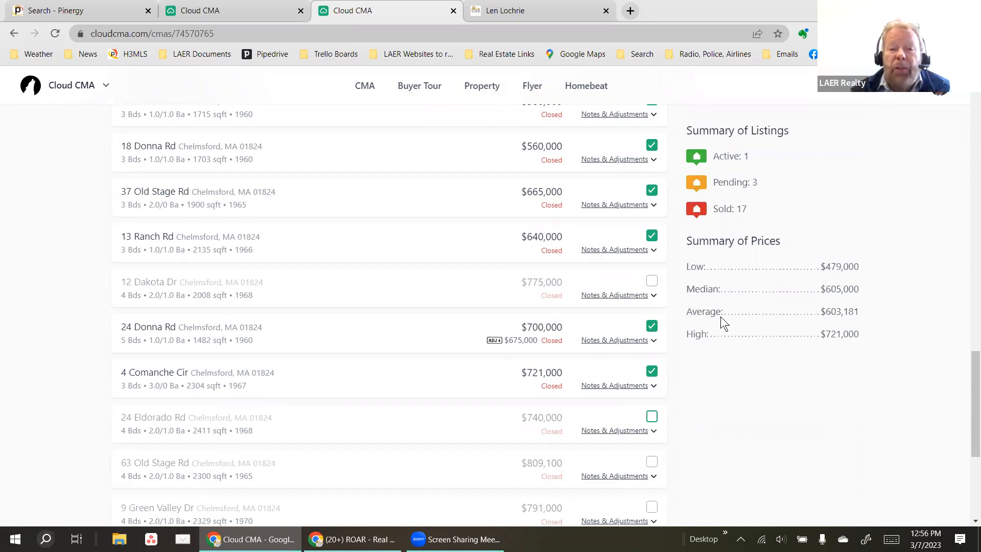
{"action": "scroll", "coordinate": [717, 329], "scroll_direction": "down", "scroll_amount": 5}
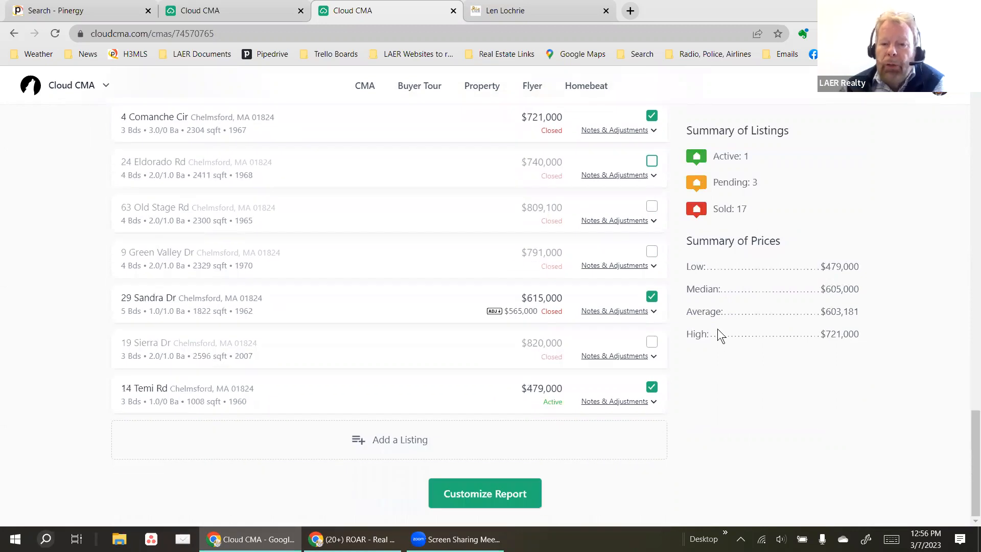
Proceed from the listings to the Customize Report step.
{"action": "left_click", "coordinate": [475, 498]}
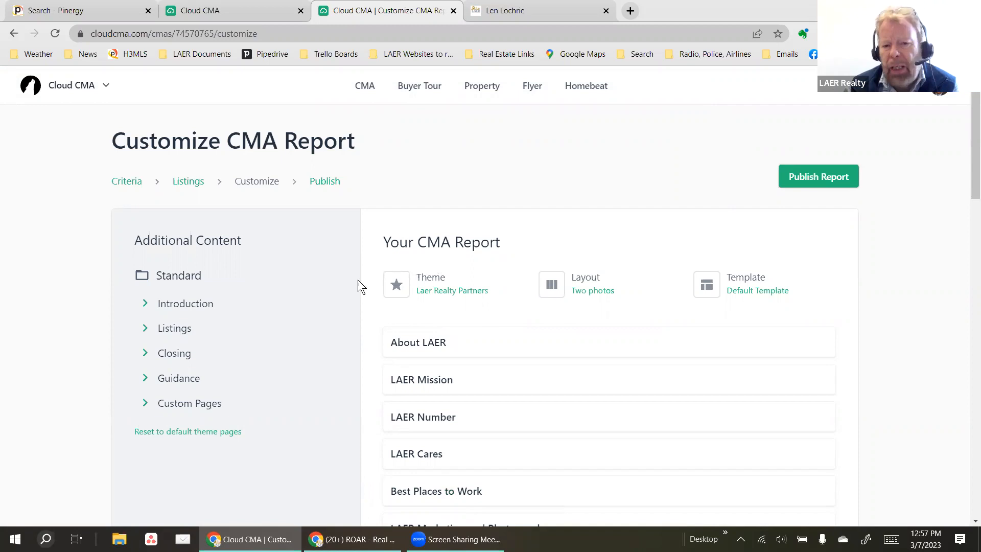
Pick Modern Gray & Gold from the theme list and apply it to the report.
{"action": "left_click", "coordinate": [446, 291]}
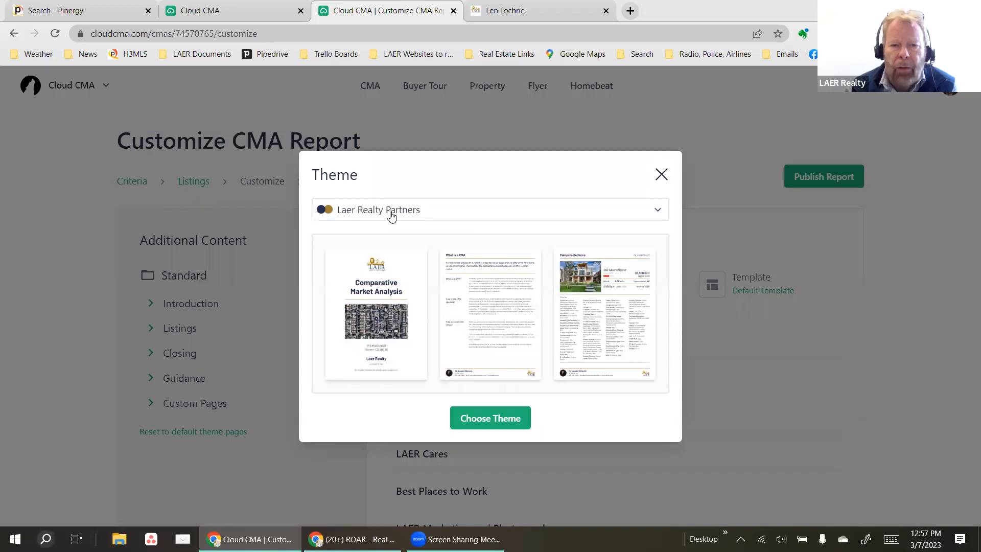
{"action": "left_click", "coordinate": [392, 215]}
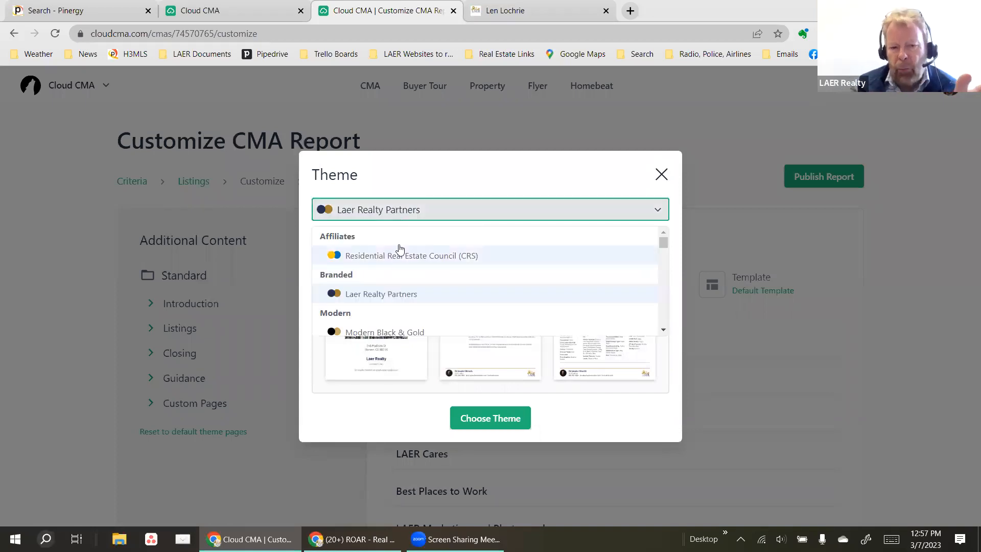
{"action": "scroll", "coordinate": [400, 286], "scroll_direction": "down", "scroll_amount": 4}
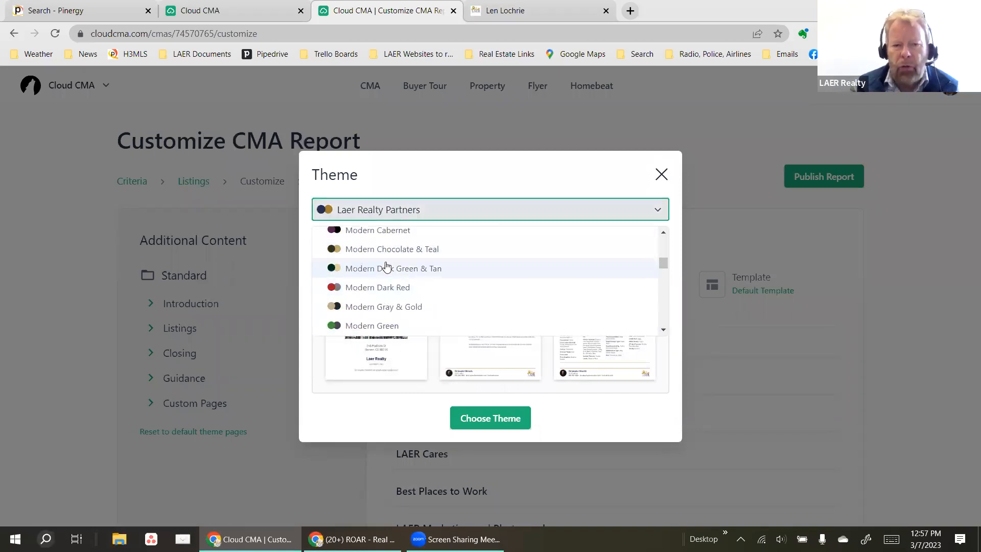
{"action": "left_click", "coordinate": [384, 307]}
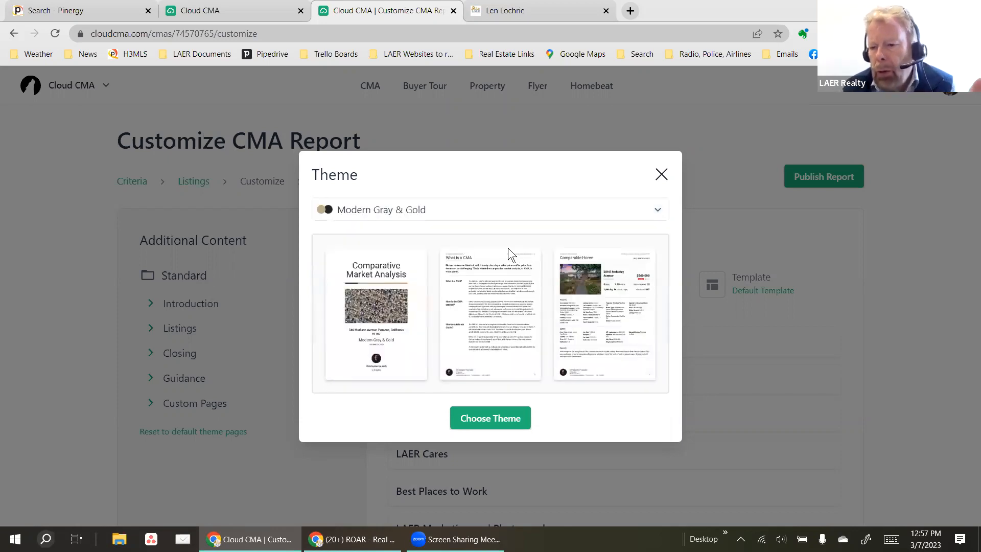
{"action": "left_click", "coordinate": [482, 420]}
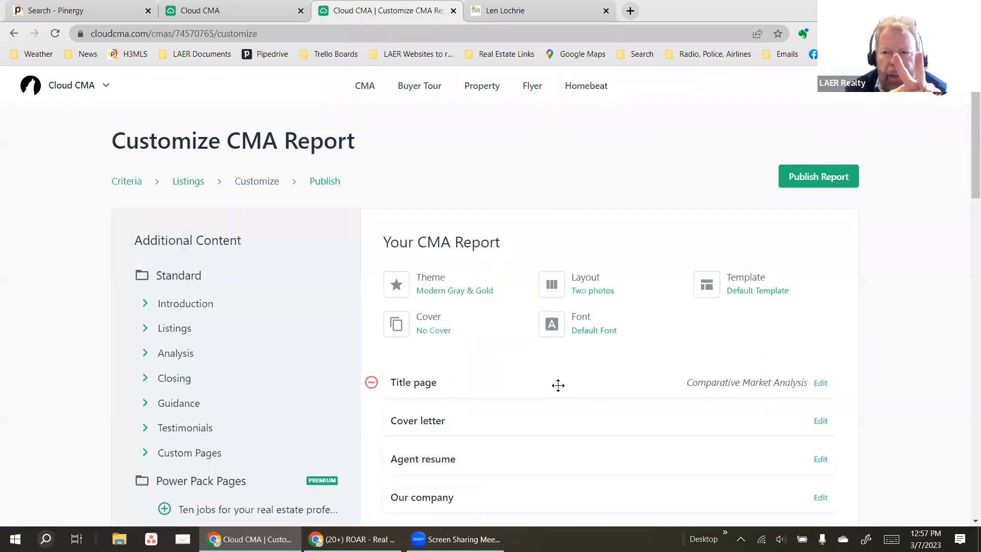
{"action": "left_click", "coordinate": [938, 88]}
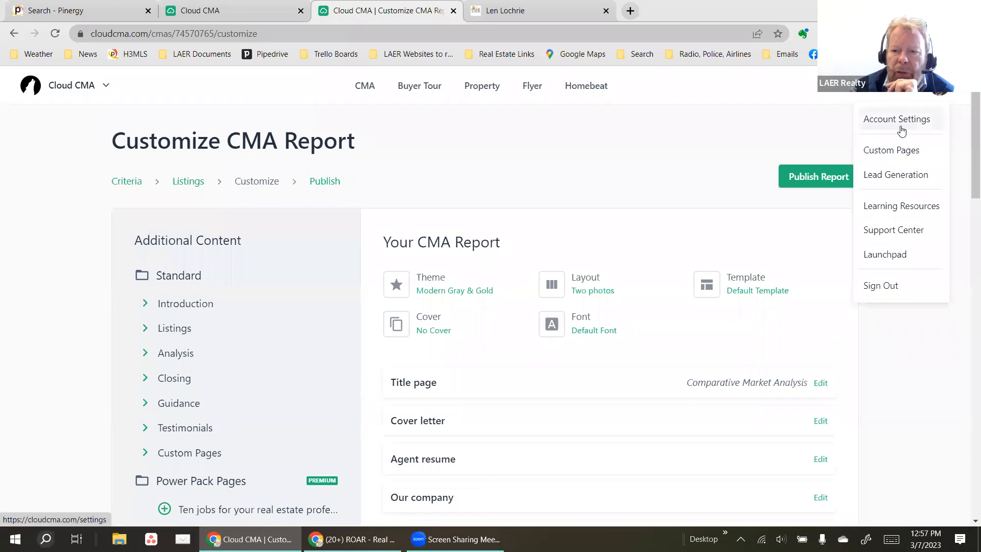
{"action": "left_click", "coordinate": [487, 276]}
{"action": "left_click", "coordinate": [661, 175]}
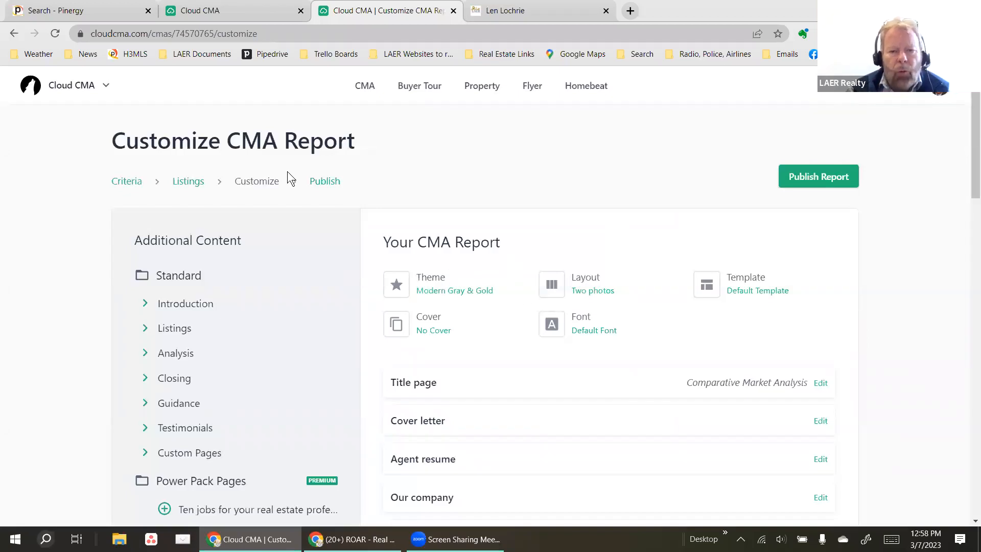
{"action": "scroll", "coordinate": [364, 169], "scroll_direction": "down", "scroll_amount": 1}
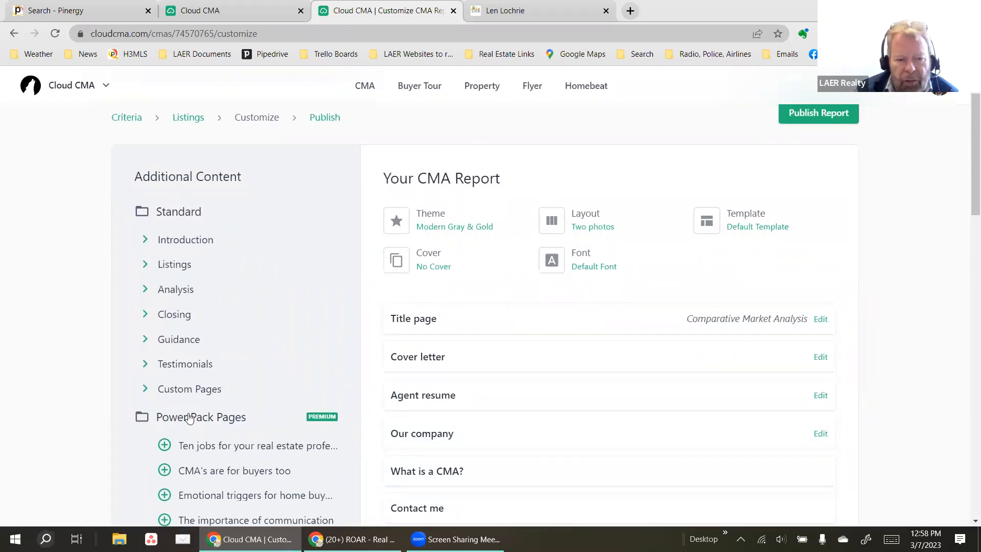
{"action": "scroll", "coordinate": [211, 348], "scroll_direction": "down", "scroll_amount": 1}
{"action": "scroll", "coordinate": [211, 342], "scroll_direction": "down", "scroll_amount": 1}
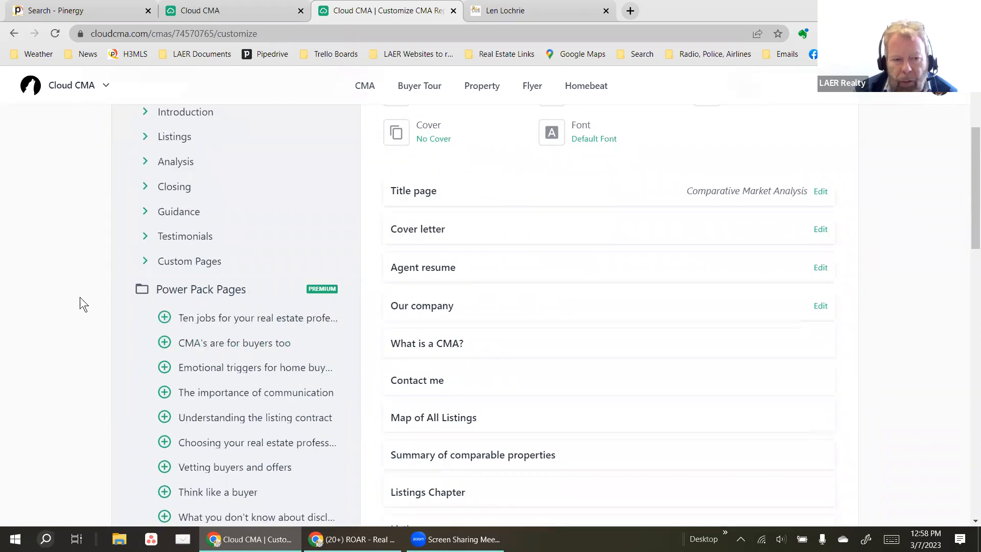
{"action": "scroll", "coordinate": [208, 302], "scroll_direction": "down", "scroll_amount": 1}
{"action": "scroll", "coordinate": [210, 326], "scroll_direction": "down", "scroll_amount": 3}
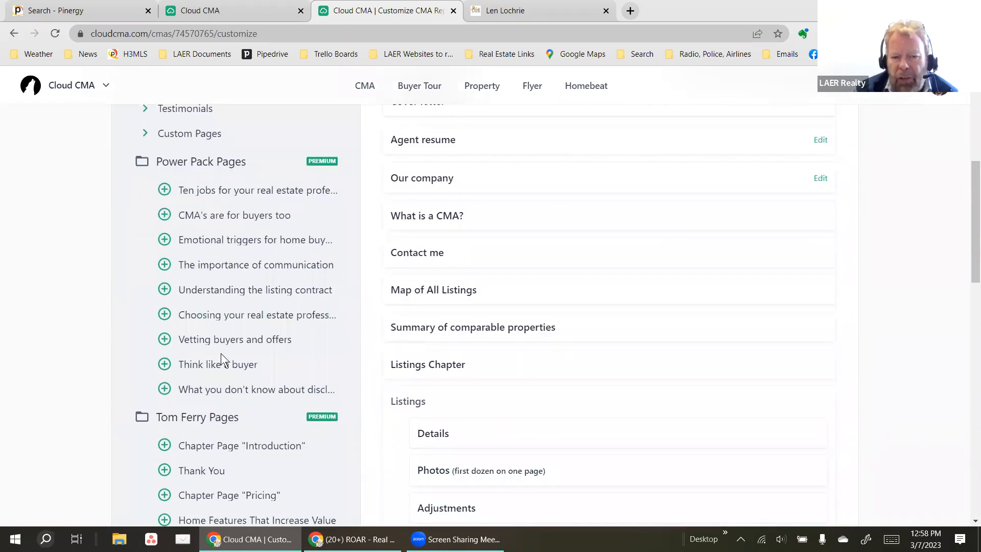
{"action": "scroll", "coordinate": [229, 374], "scroll_direction": "down", "scroll_amount": 2}
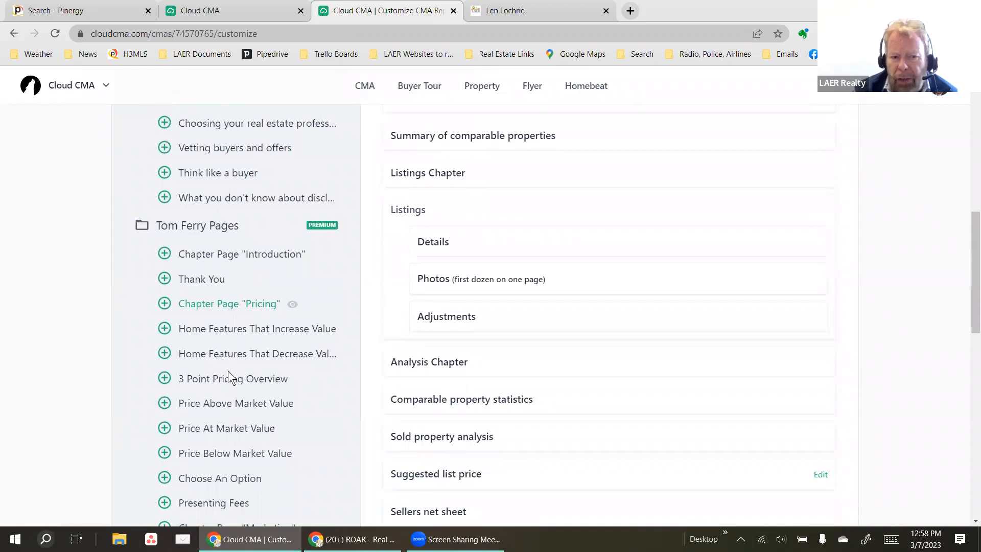
{"action": "scroll", "coordinate": [228, 372], "scroll_direction": "up", "scroll_amount": 5}
{"action": "scroll", "coordinate": [228, 370], "scroll_direction": "up", "scroll_amount": 4}
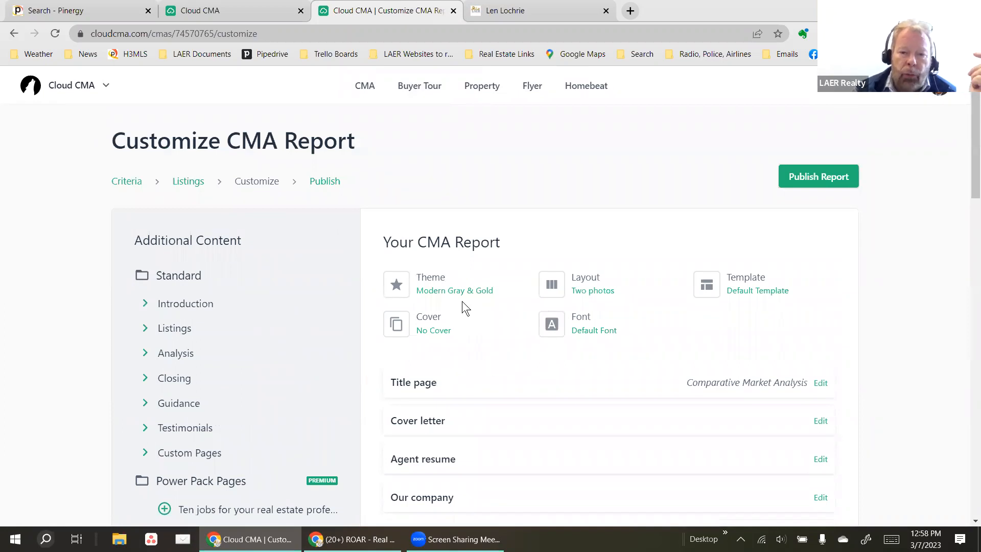
Select Laer Realty Partners in the theme list and apply it to the report.
{"action": "left_click", "coordinate": [441, 291]}
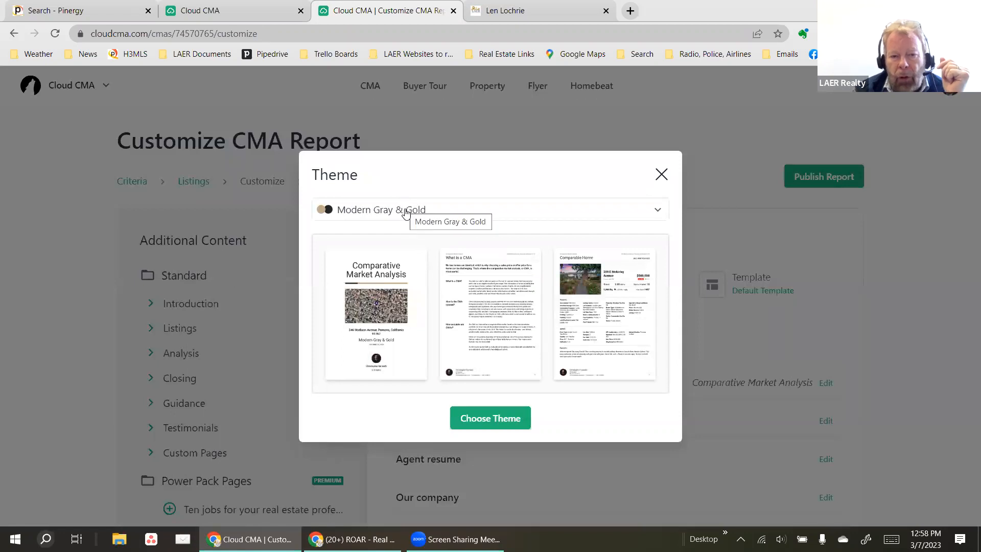
{"action": "left_click", "coordinate": [406, 212]}
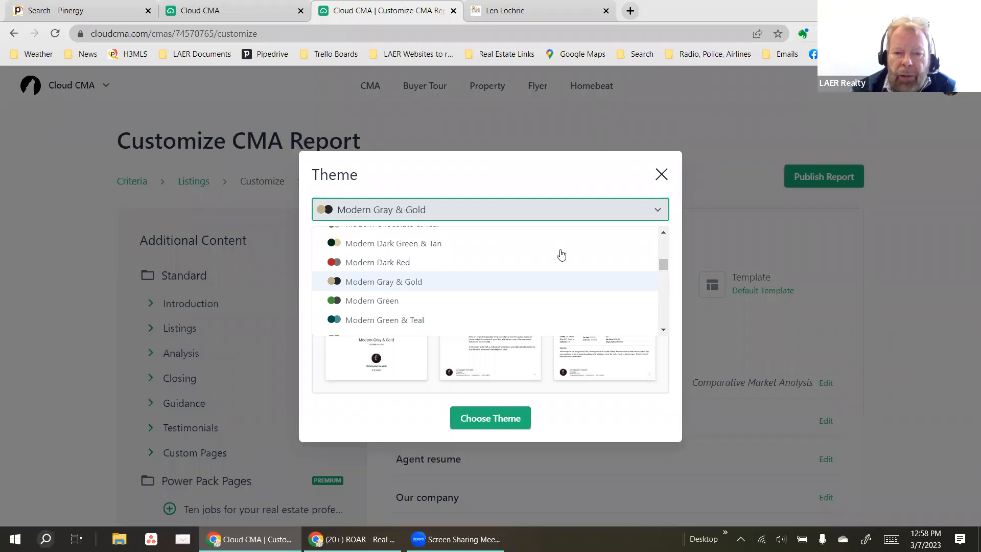
{"action": "scroll", "coordinate": [435, 289], "scroll_direction": "up", "scroll_amount": 3}
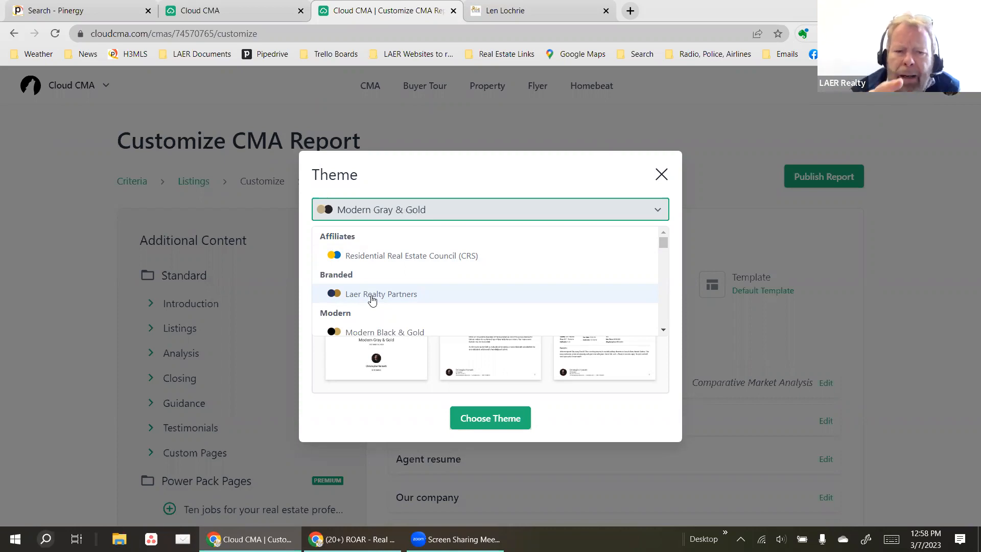
{"action": "left_click", "coordinate": [961, 99]}
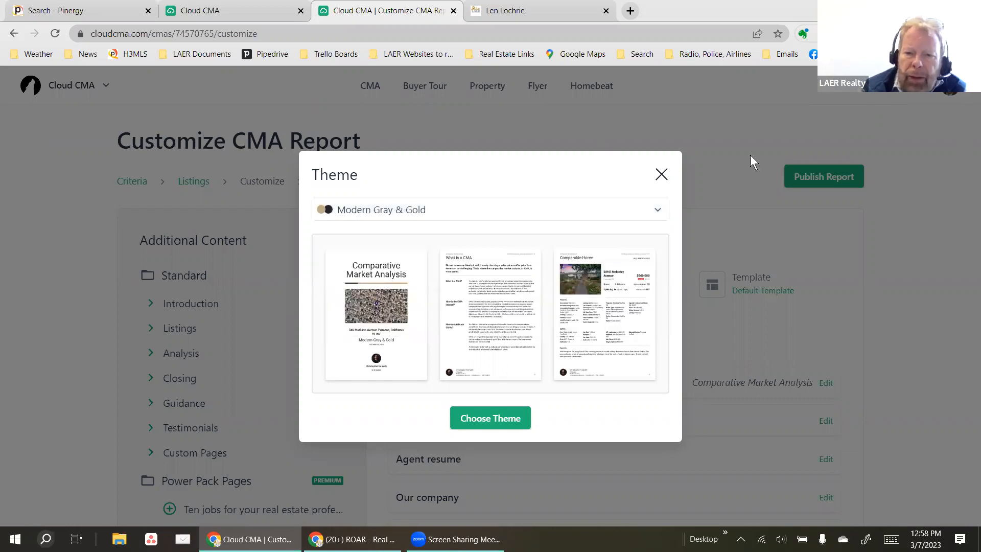
{"action": "left_click", "coordinate": [441, 219]}
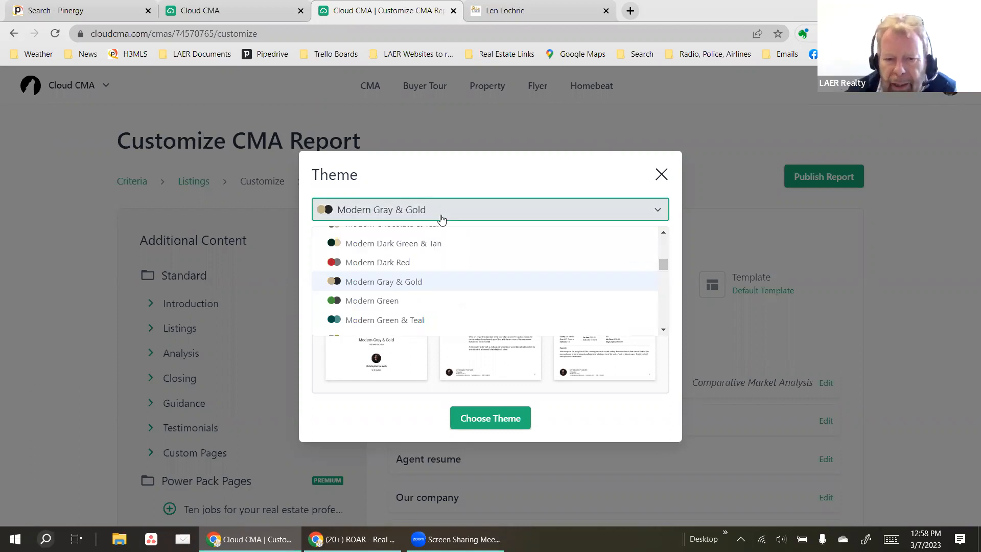
{"action": "scroll", "coordinate": [429, 240], "scroll_direction": "up", "scroll_amount": 5}
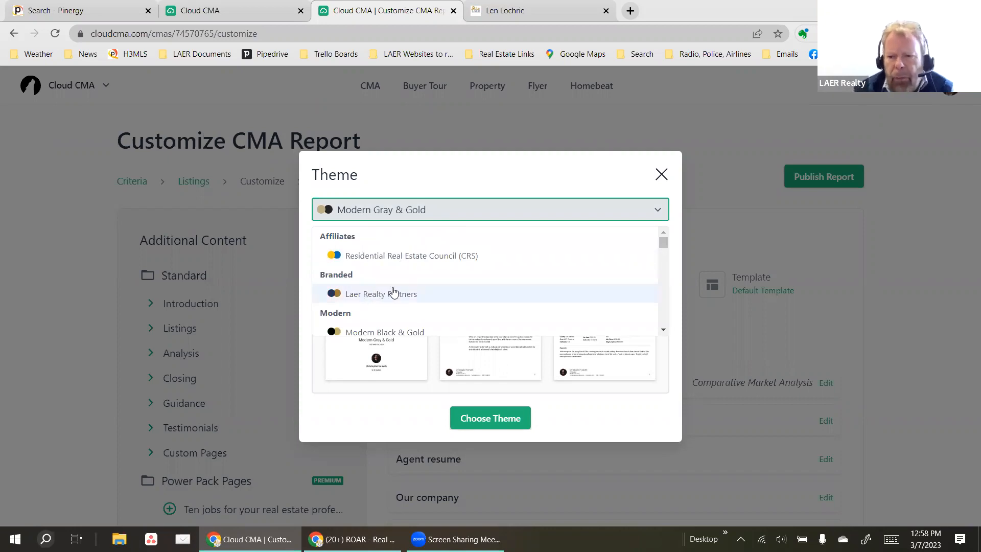
{"action": "left_click", "coordinate": [397, 294]}
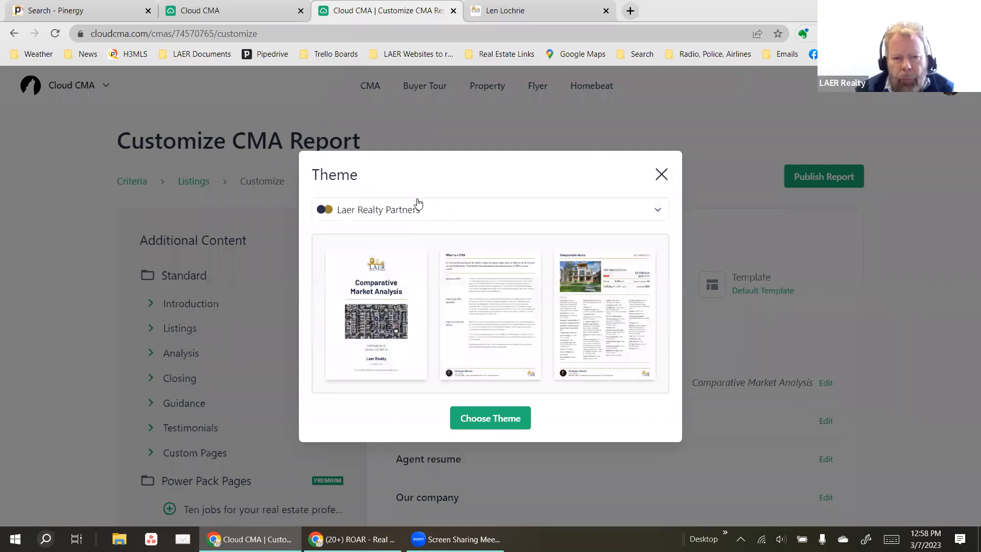
{"action": "left_click", "coordinate": [487, 414]}
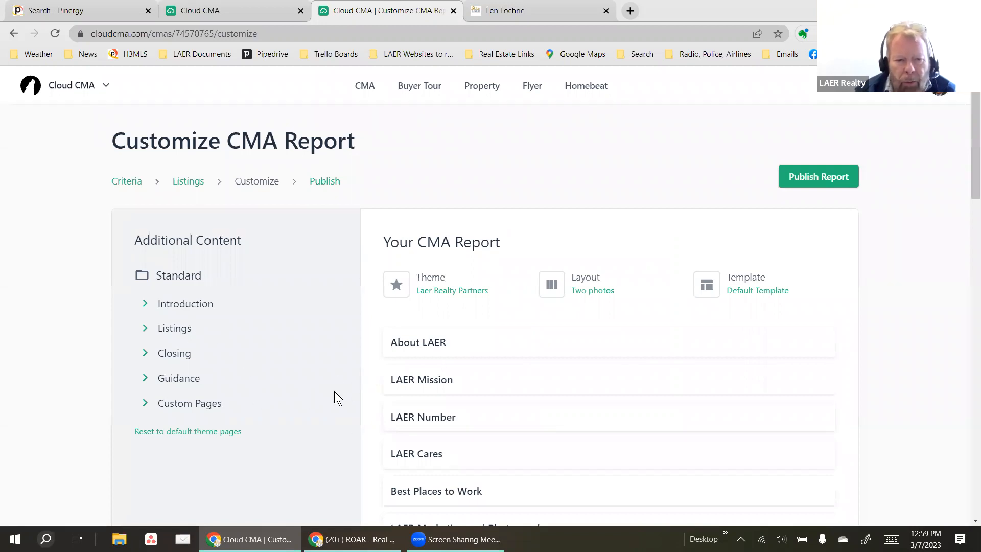
Expand the Introduction, Listings and Closing page groups under Standard.
{"action": "left_click", "coordinate": [147, 306]}
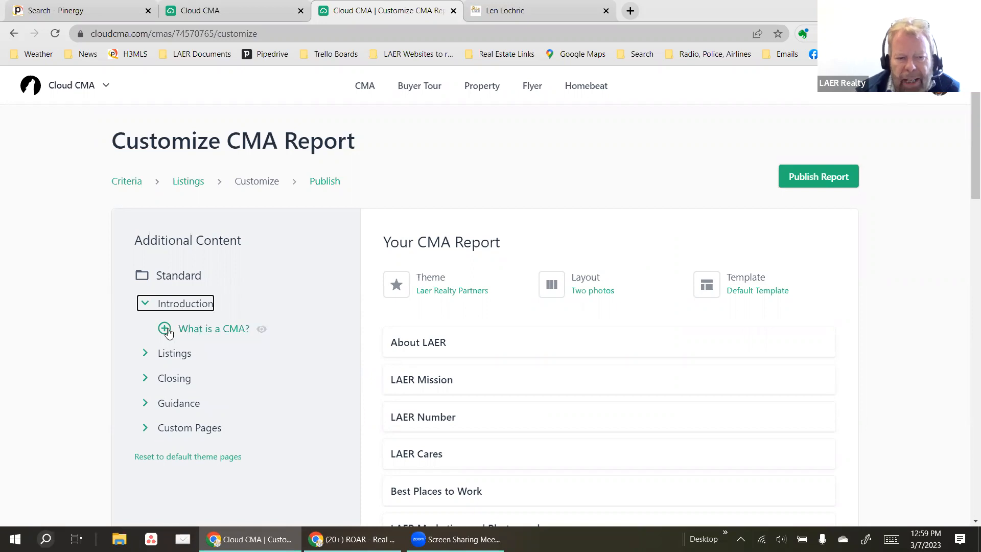
{"action": "left_click", "coordinate": [144, 354]}
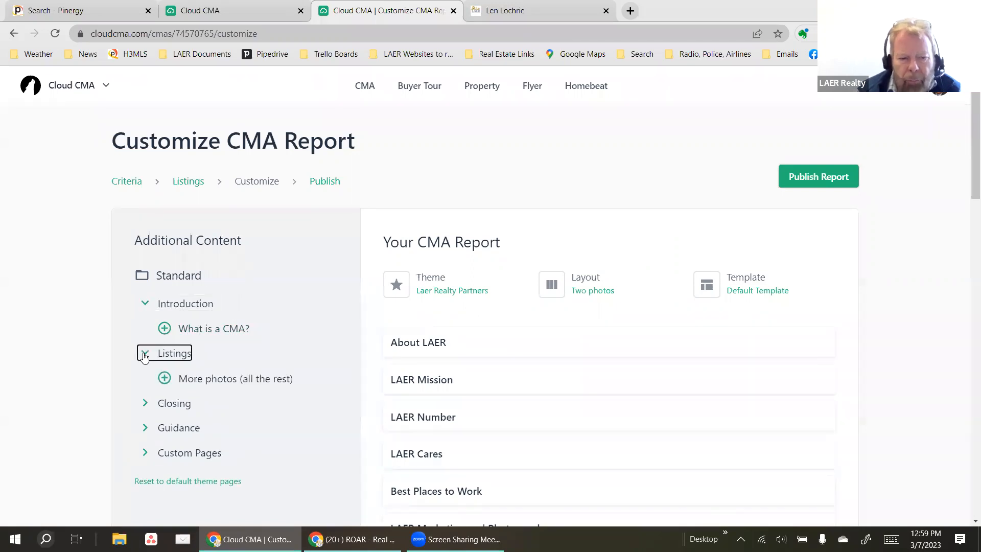
{"action": "left_click", "coordinate": [150, 401]}
Add Staging your home, Intelligent pricing and timing, and Why you need a real estate professional.
{"action": "scroll", "coordinate": [219, 352], "scroll_direction": "down", "scroll_amount": 3}
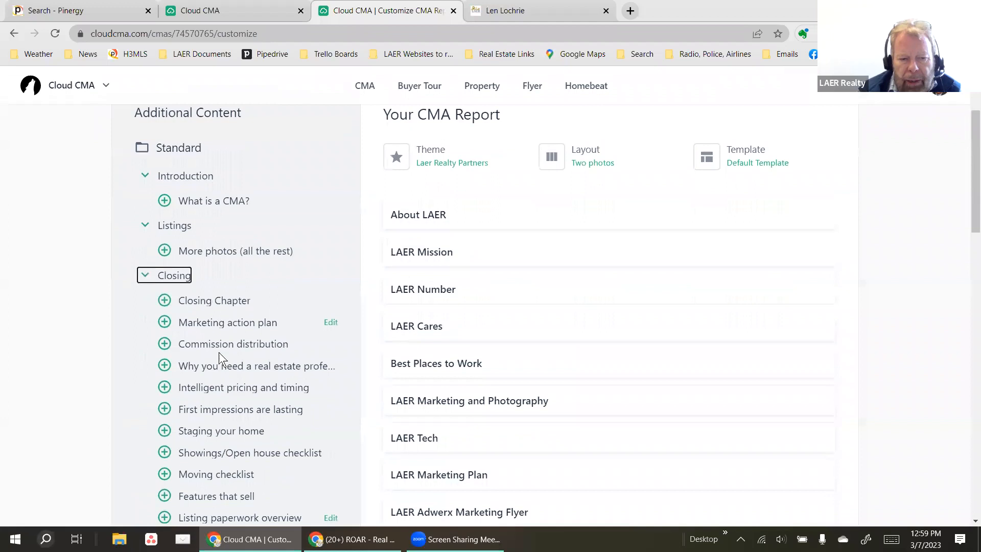
{"action": "scroll", "coordinate": [218, 352], "scroll_direction": "down", "scroll_amount": 1}
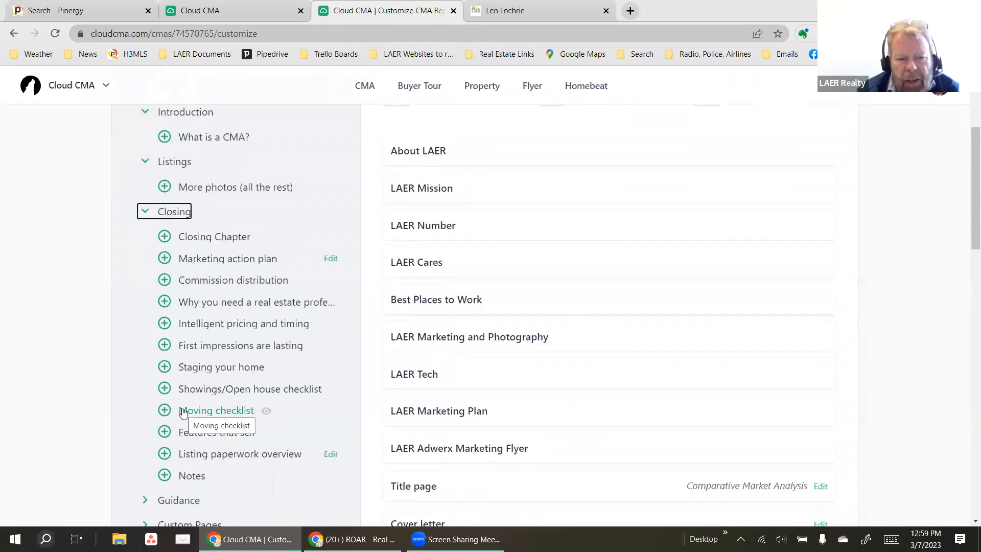
{"action": "left_click", "coordinate": [165, 367]}
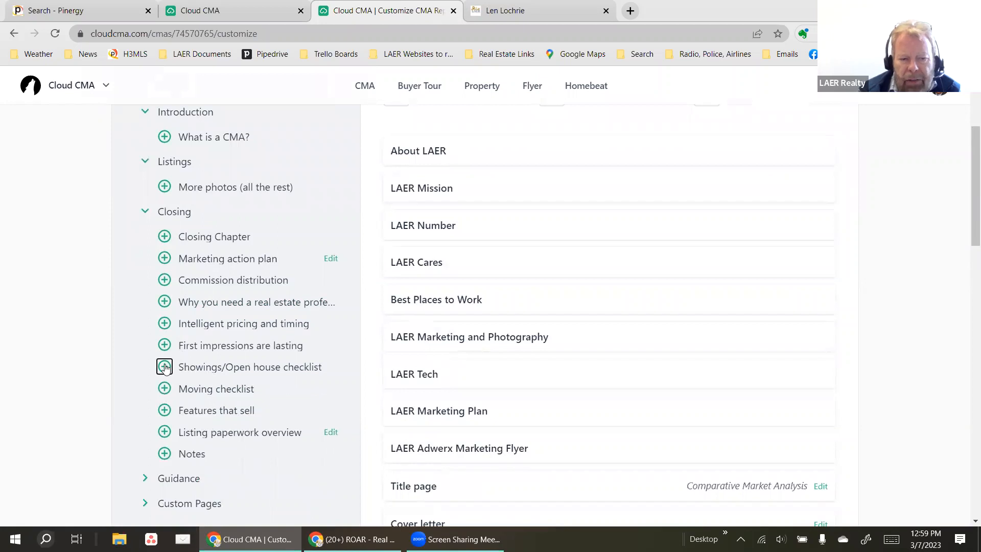
{"action": "left_click", "coordinate": [164, 326]}
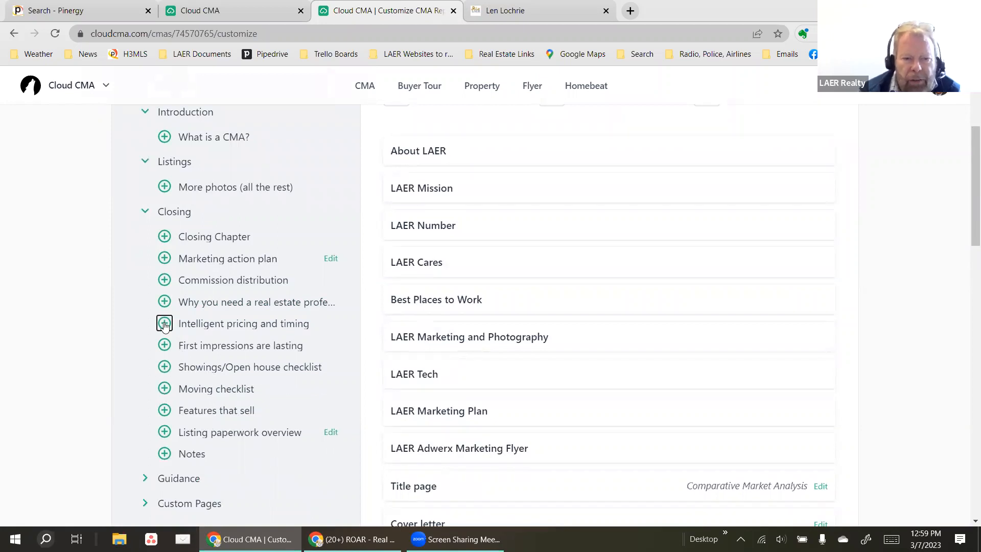
{"action": "left_click", "coordinate": [164, 303]}
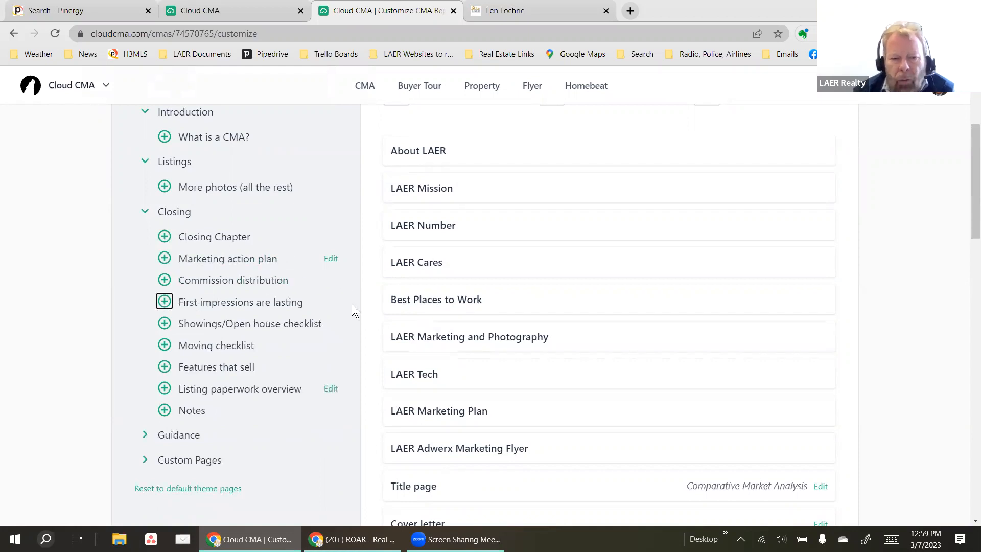
{"action": "scroll", "coordinate": [448, 356], "scroll_direction": "down", "scroll_amount": 20}
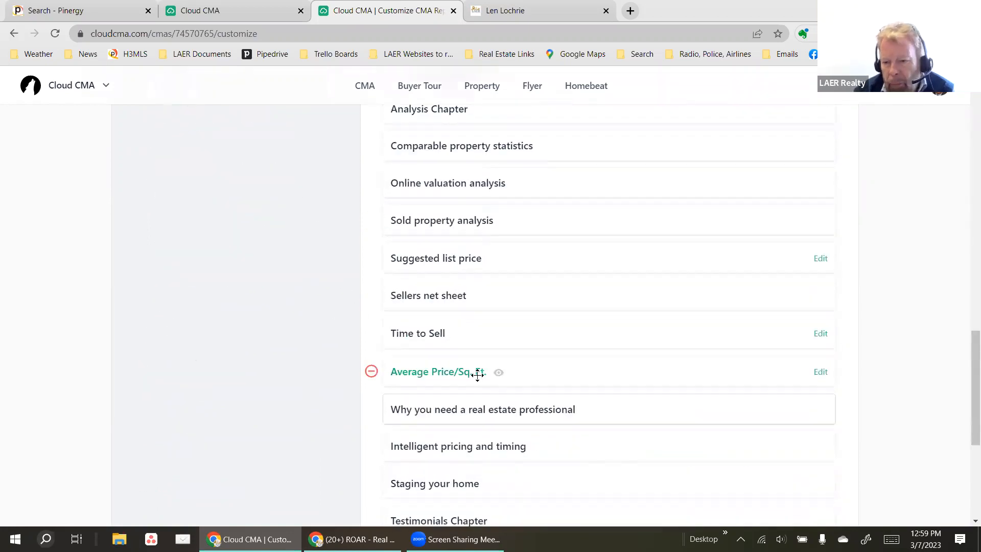
{"action": "scroll", "coordinate": [485, 389], "scroll_direction": "down", "scroll_amount": 5}
{"action": "scroll", "coordinate": [485, 389], "scroll_direction": "up", "scroll_amount": 5}
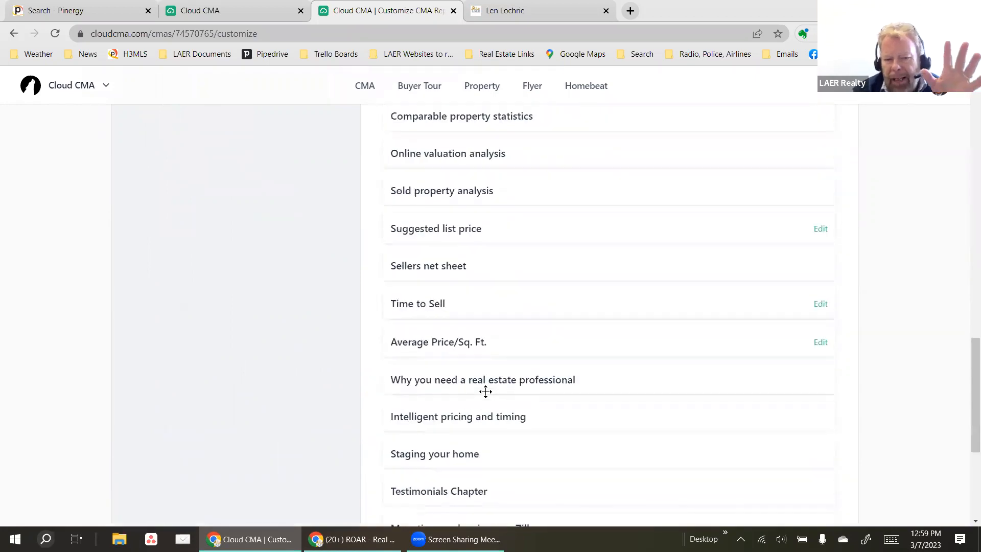
{"action": "scroll", "coordinate": [485, 391], "scroll_direction": "up", "scroll_amount": 7}
{"action": "scroll", "coordinate": [444, 310], "scroll_direction": "up", "scroll_amount": 3}
{"action": "scroll", "coordinate": [460, 325], "scroll_direction": "down", "scroll_amount": 9}
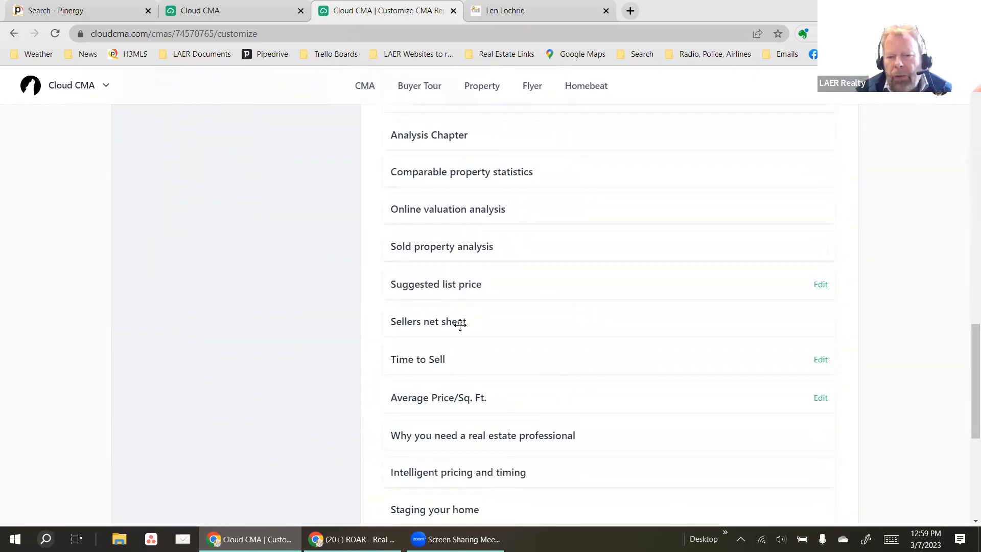
{"action": "scroll", "coordinate": [459, 325], "scroll_direction": "down", "scroll_amount": 2}
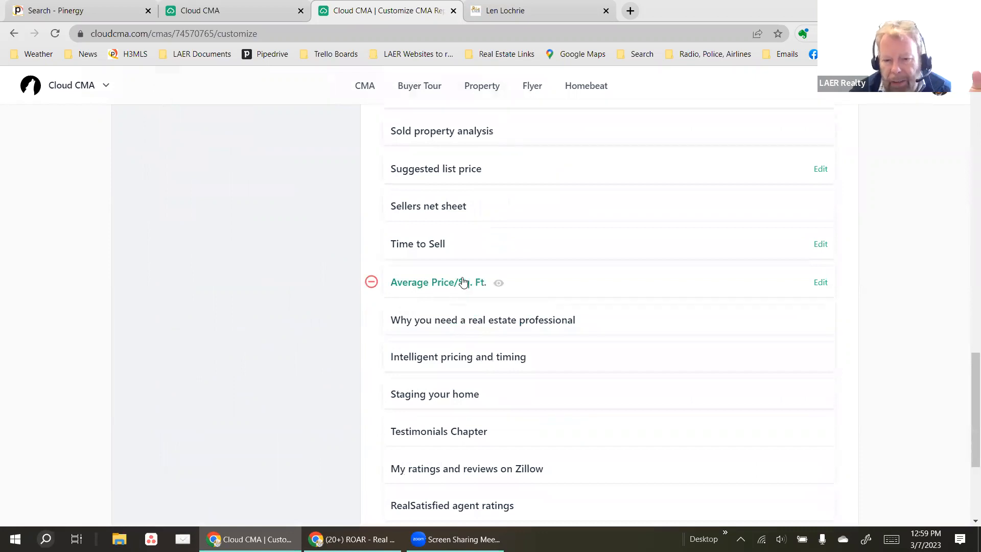
{"action": "scroll", "coordinate": [463, 283], "scroll_direction": "up", "scroll_amount": 1}
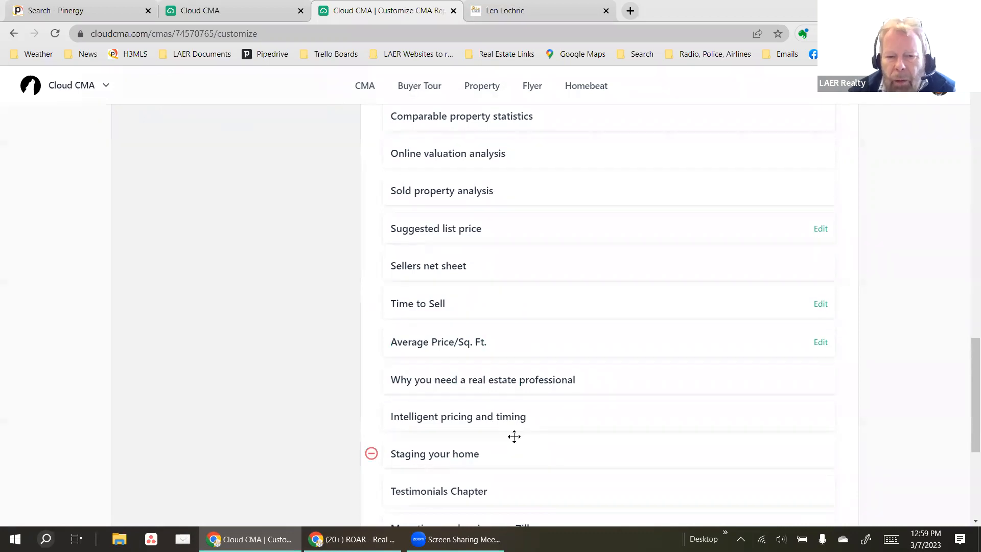
{"action": "scroll", "coordinate": [526, 408], "scroll_direction": "down", "scroll_amount": 4}
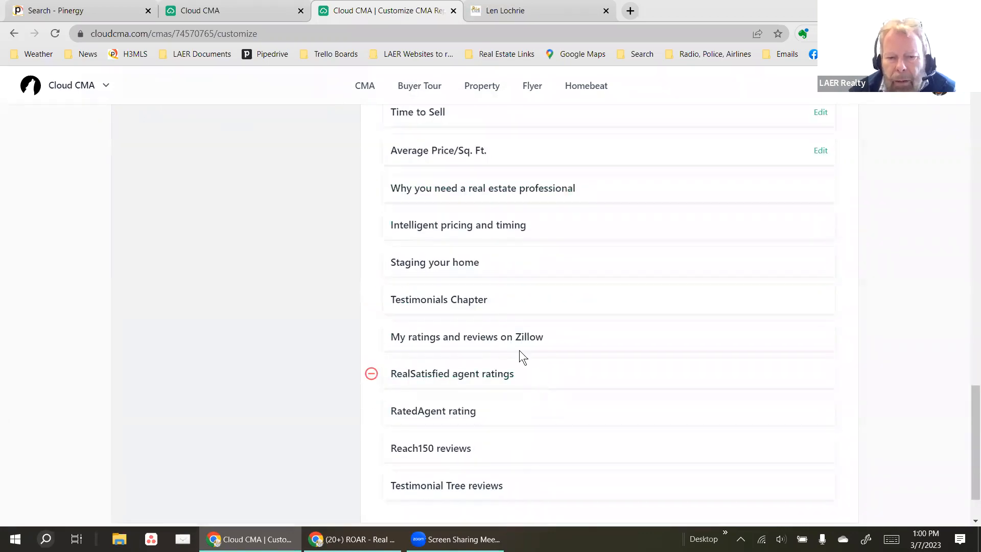
{"action": "scroll", "coordinate": [513, 267], "scroll_direction": "up", "scroll_amount": 1}
{"action": "scroll", "coordinate": [515, 278], "scroll_direction": "up", "scroll_amount": 1}
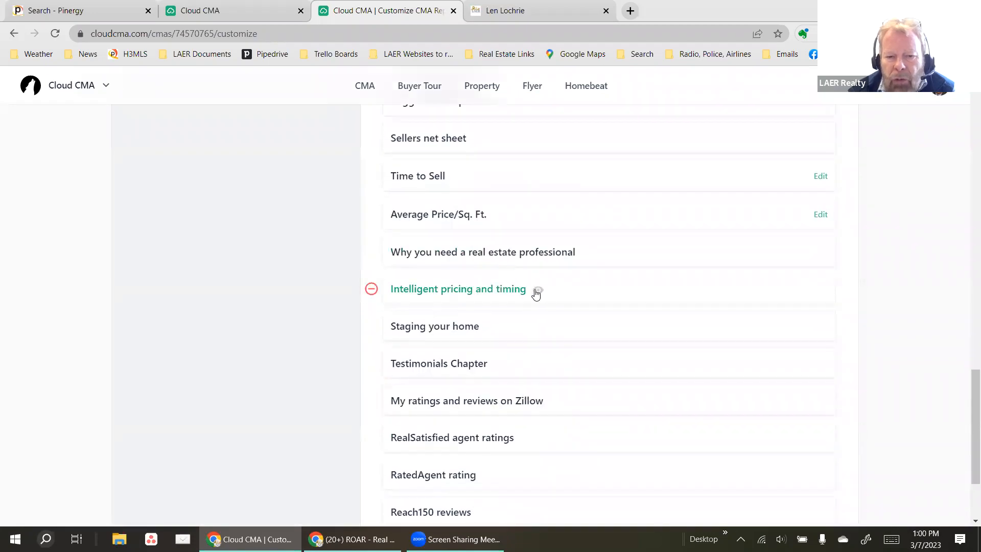
{"action": "left_click_drag", "start_coordinate": [558, 287], "coordinate": [556, 248]}
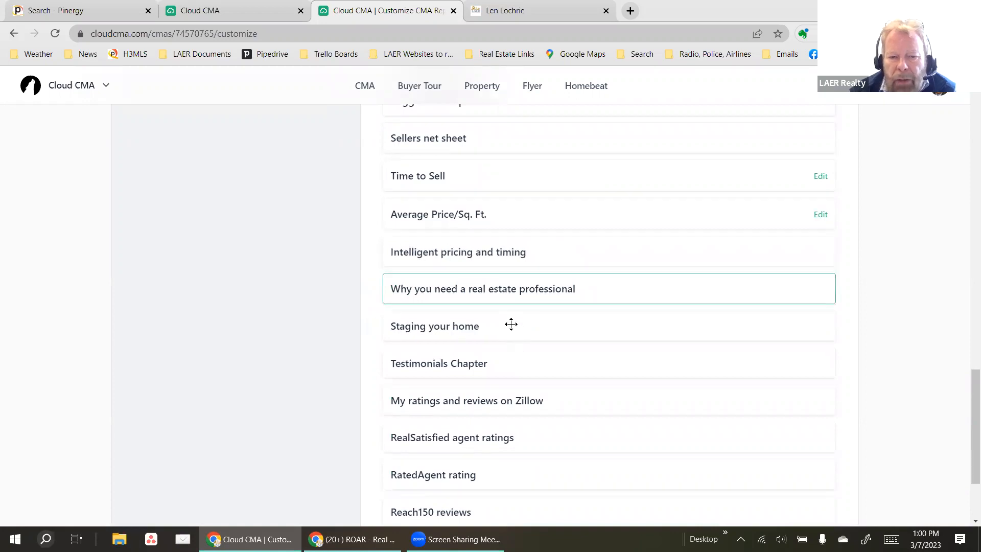
{"action": "left_click_drag", "start_coordinate": [520, 280], "coordinate": [516, 308]}
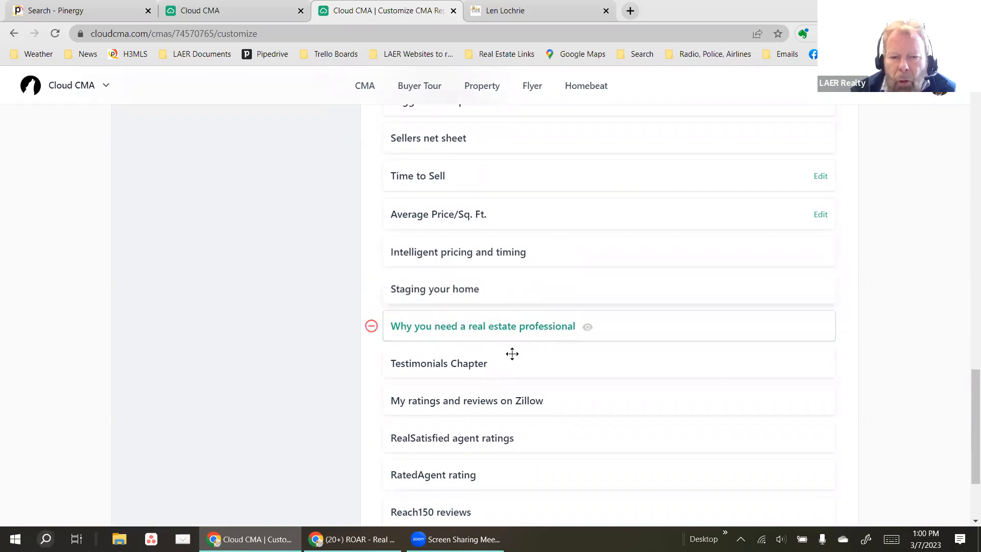
{"action": "left_click_drag", "start_coordinate": [501, 382], "coordinate": [490, 455]}
{"action": "scroll", "coordinate": [275, 342], "scroll_direction": "down", "scroll_amount": 3}
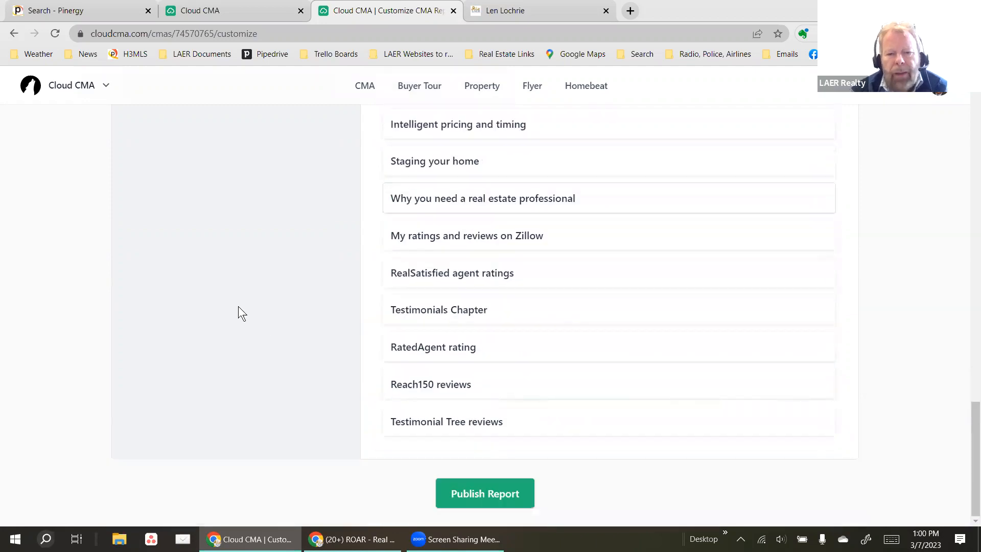
{"action": "scroll", "coordinate": [203, 250], "scroll_direction": "up", "scroll_amount": 15}
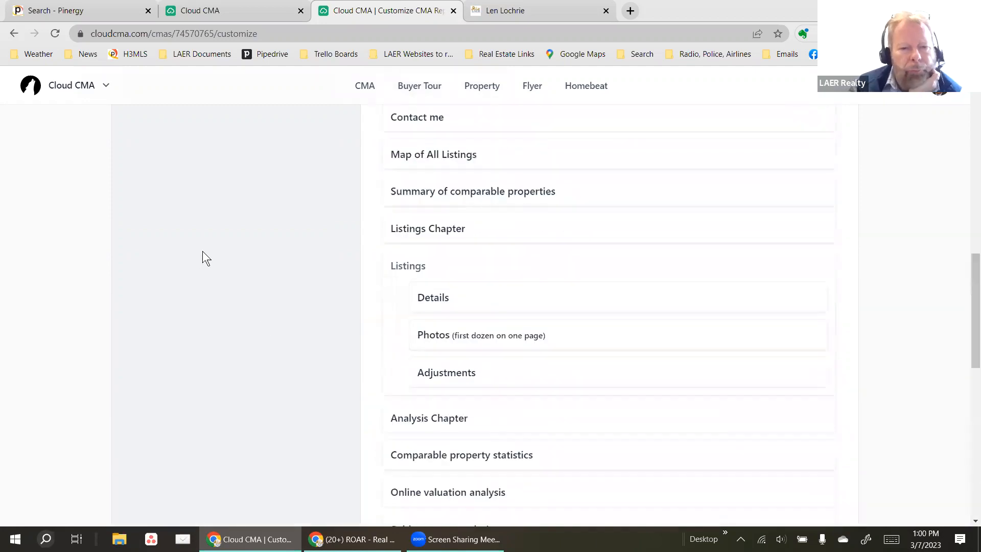
{"action": "scroll", "coordinate": [202, 250], "scroll_direction": "up", "scroll_amount": 10}
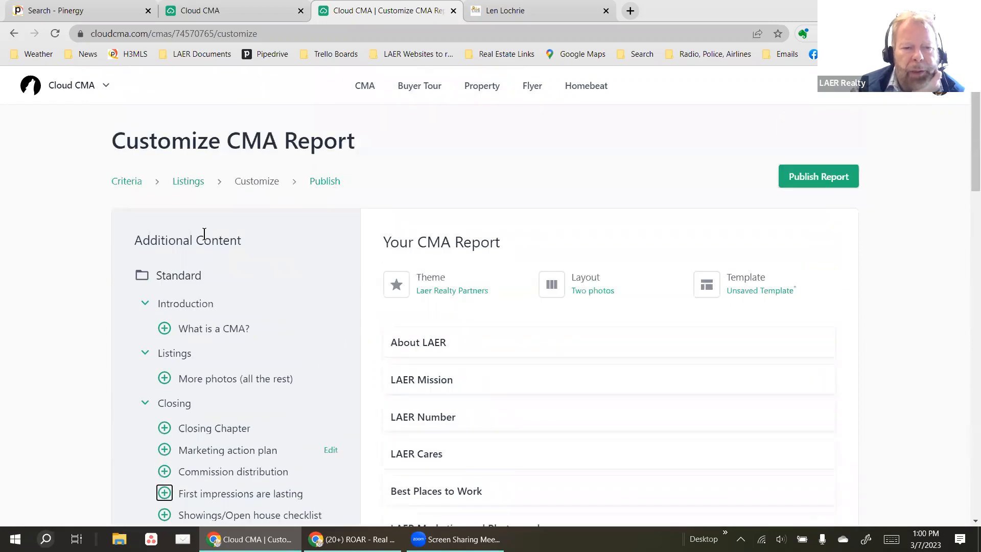
Collapse the Closing, Listings and Introduction groups and remove LAER Cares, Best Places to Work, LAER Marketing and Photography.
{"action": "left_click", "coordinate": [143, 402]}
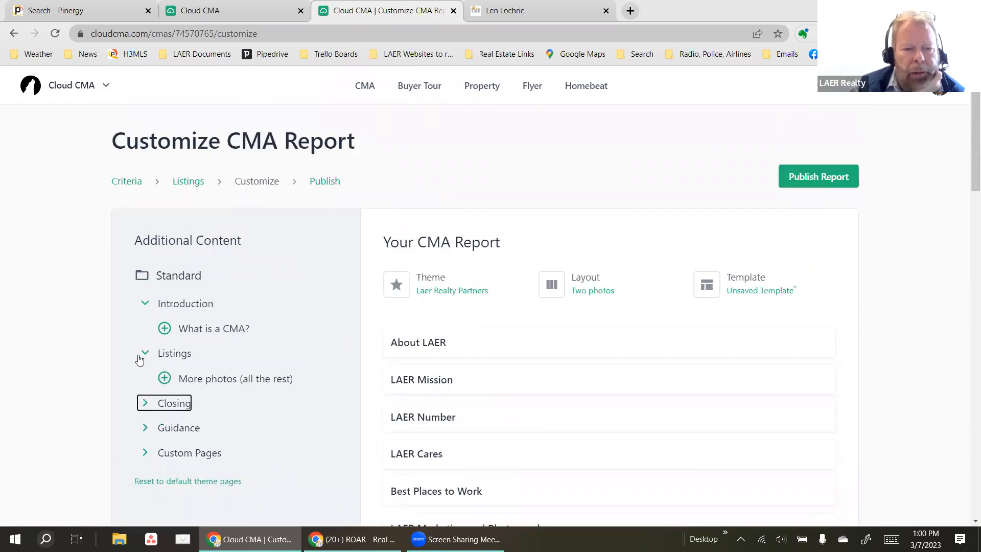
{"action": "left_click", "coordinate": [143, 353]}
{"action": "left_click", "coordinate": [145, 303]}
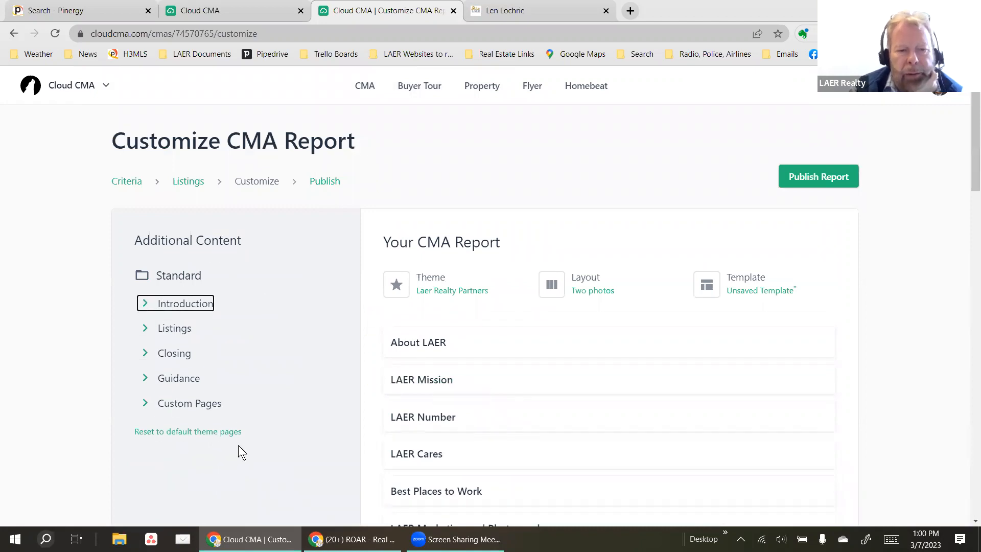
{"action": "scroll", "coordinate": [593, 385], "scroll_direction": "down", "scroll_amount": 1}
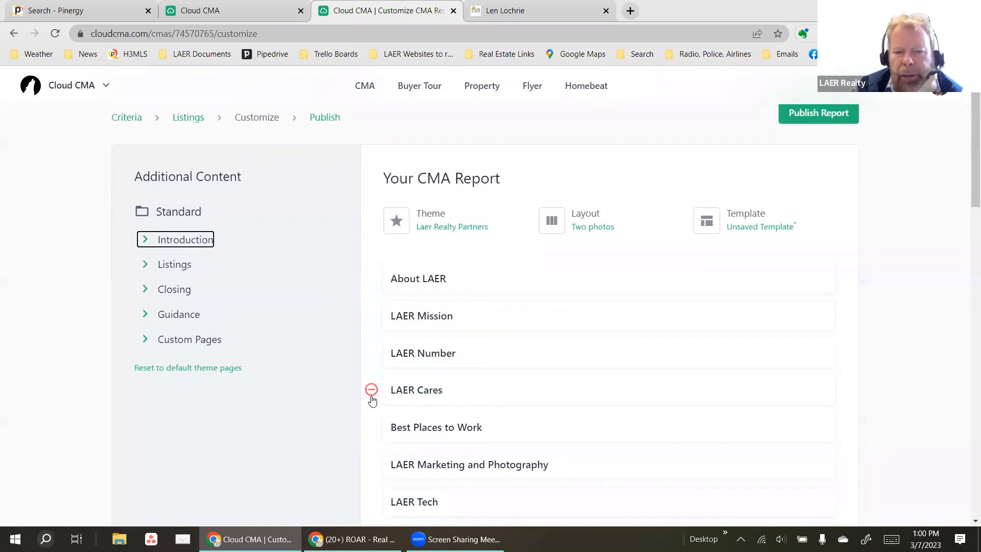
{"action": "left_click", "coordinate": [371, 391]}
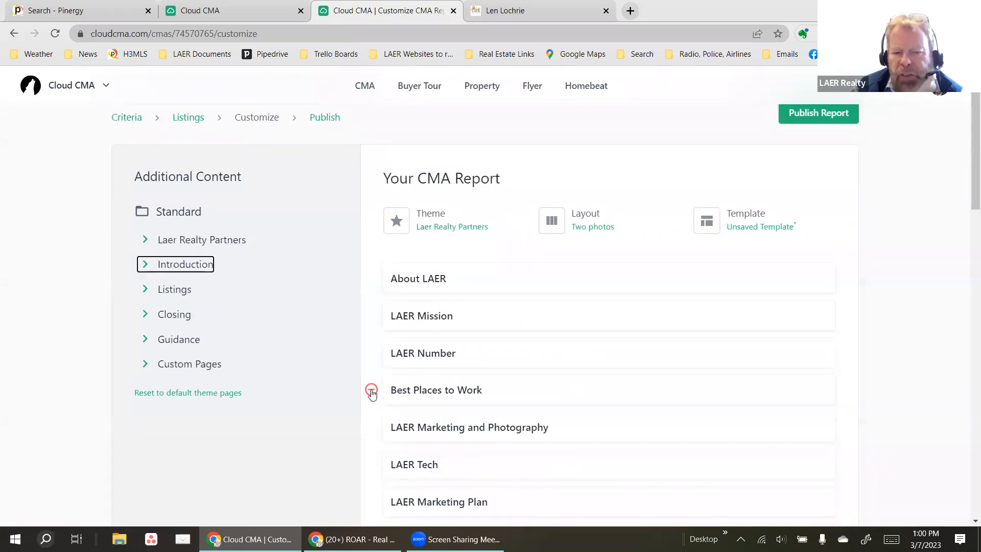
{"action": "left_click", "coordinate": [372, 390]}
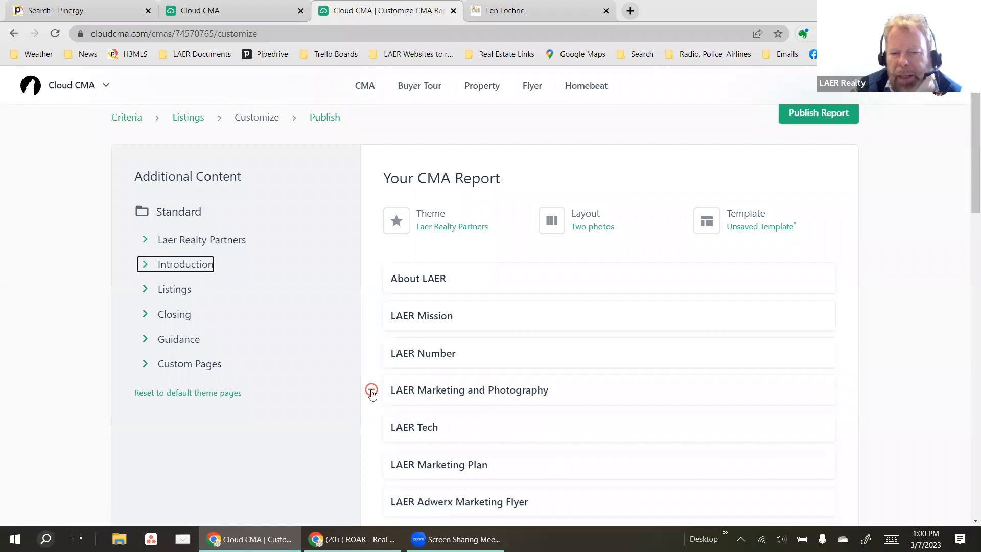
{"action": "left_click", "coordinate": [371, 391]}
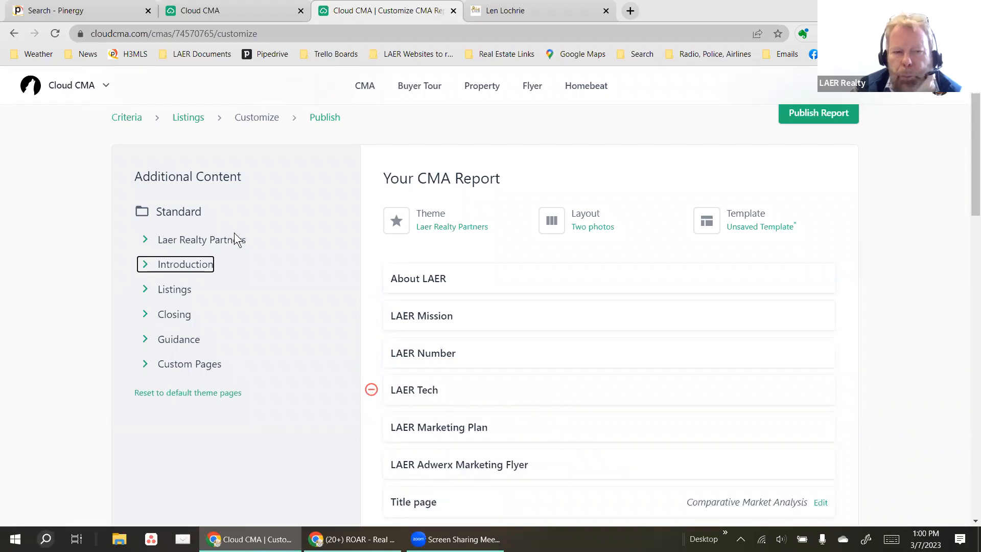
Re-add LAER Marketing and Photography, Best Places to Work and LAER Cares from Laer Realty Partners.
{"action": "left_click", "coordinate": [144, 240]}
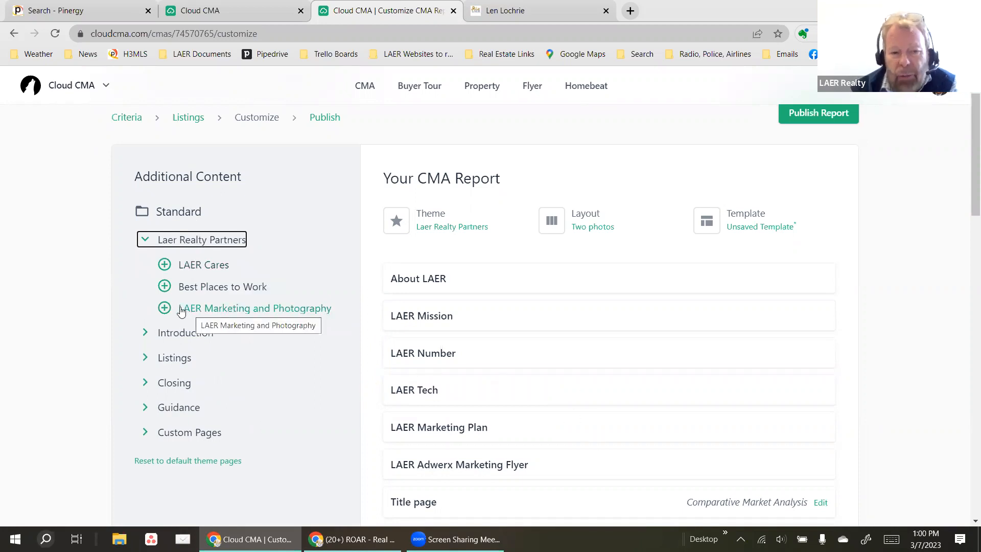
{"action": "left_click", "coordinate": [165, 307]}
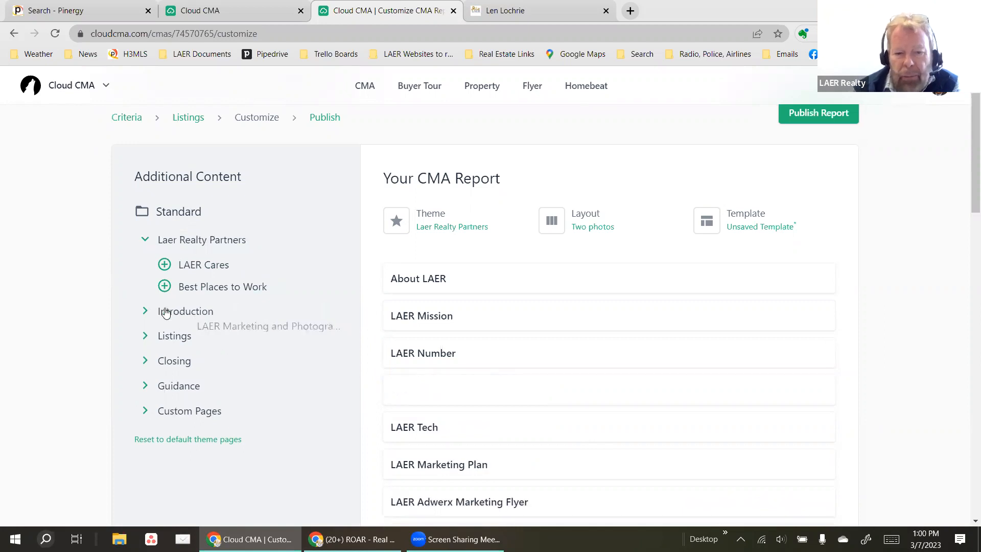
{"action": "left_click", "coordinate": [165, 286]}
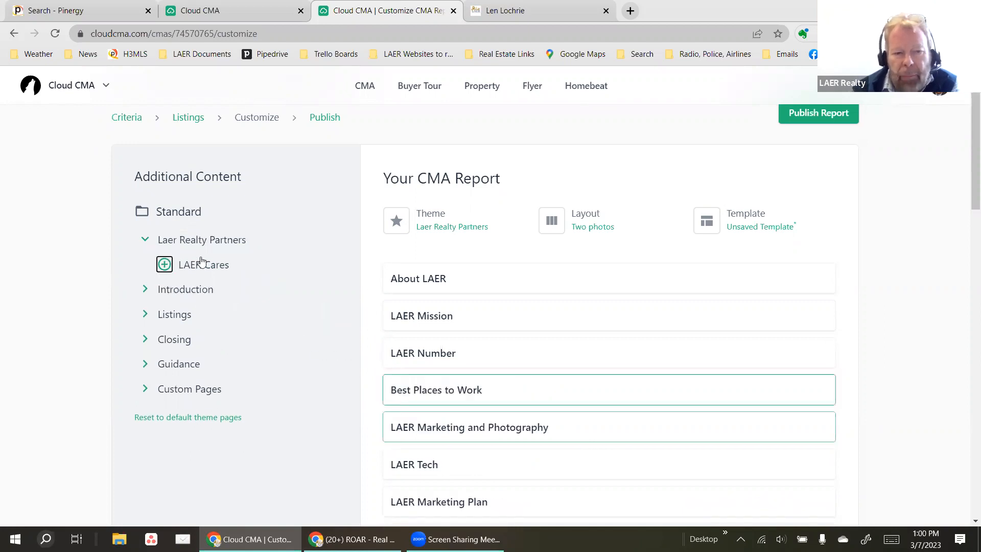
{"action": "left_click", "coordinate": [164, 264]}
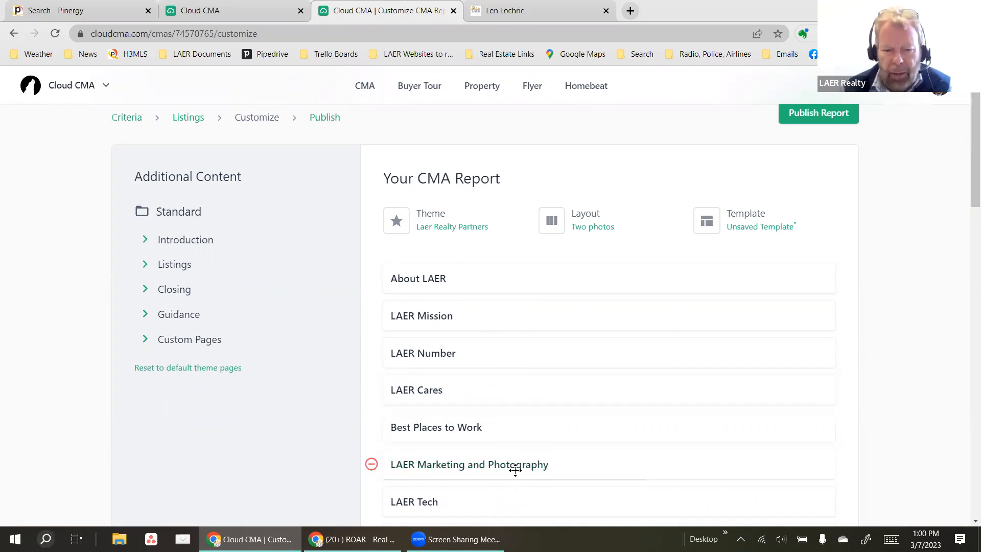
Move LAER Marketing and Photography, then LAER Tech, directly below About LAER.
{"action": "left_click_drag", "start_coordinate": [519, 472], "coordinate": [513, 312]}
{"action": "scroll", "coordinate": [500, 399], "scroll_direction": "down", "scroll_amount": 2}
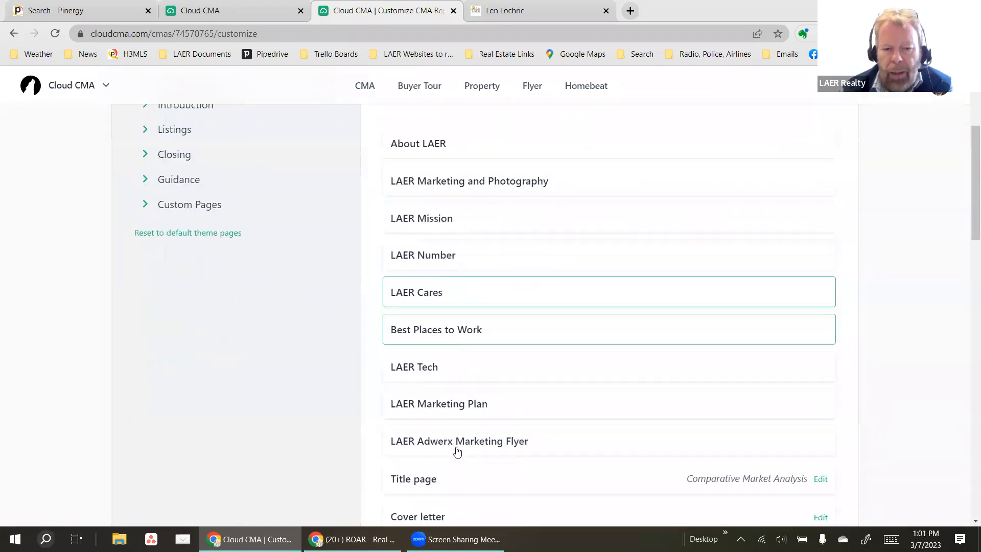
{"action": "left_click_drag", "start_coordinate": [462, 375], "coordinate": [484, 219]}
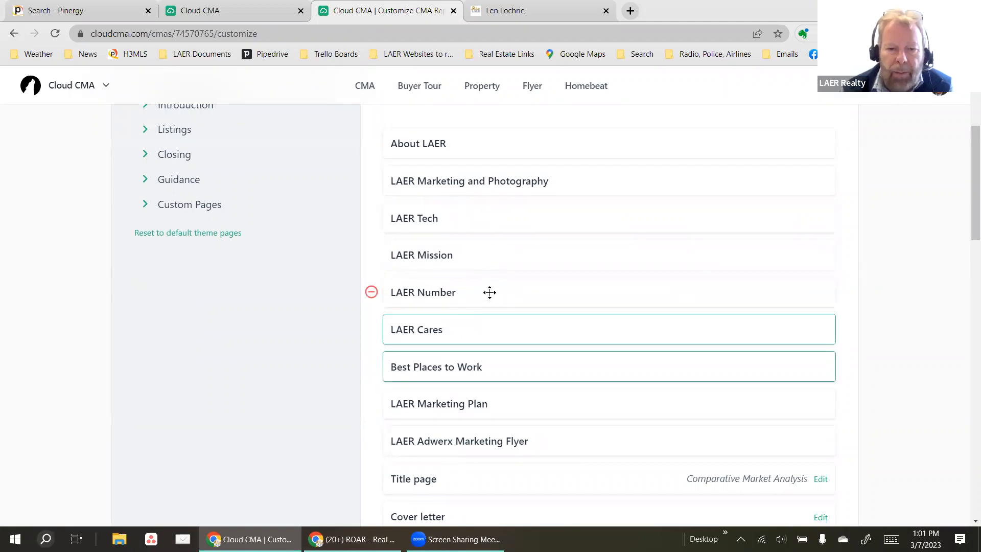
Move LAER Number below the Adwerx Marketing Flyer, put Title page first, and preview LAER Marketing and Photography.
{"action": "left_click_drag", "start_coordinate": [489, 292], "coordinate": [499, 433]}
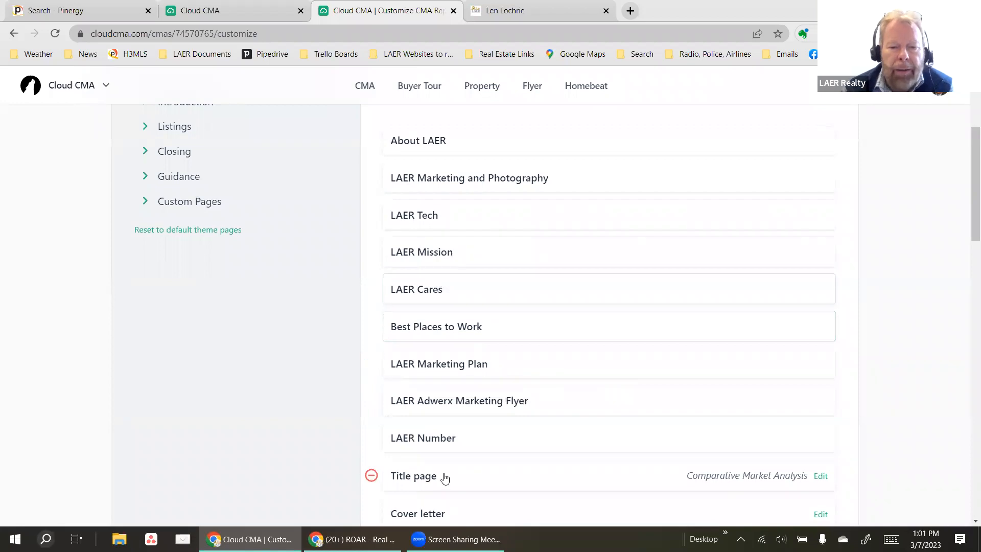
{"action": "left_click_drag", "start_coordinate": [454, 390], "coordinate": [484, 185]}
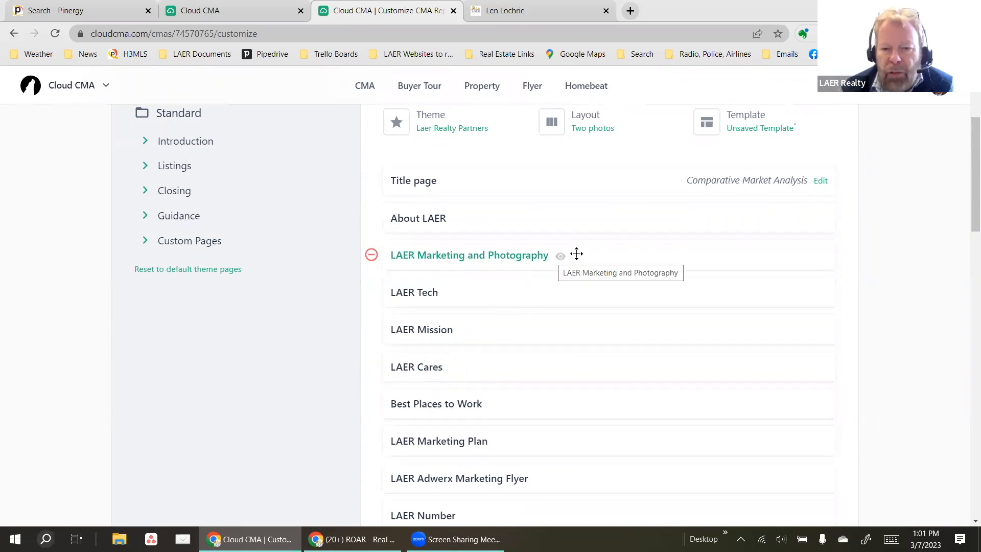
{"action": "left_click", "coordinate": [558, 258]}
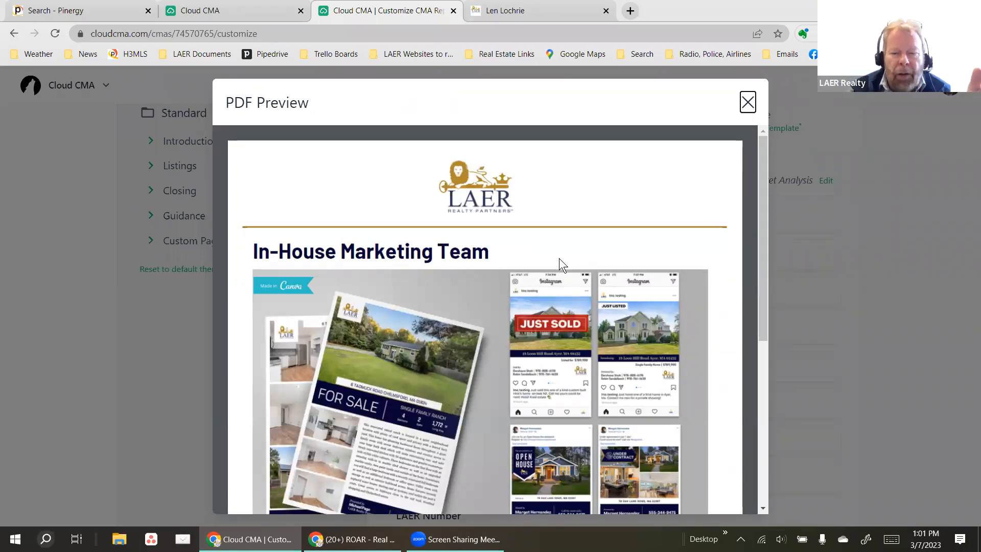
Review the 'In-House Marketing Team' page preview and close it.
{"action": "scroll", "coordinate": [465, 263], "scroll_direction": "down", "scroll_amount": 5}
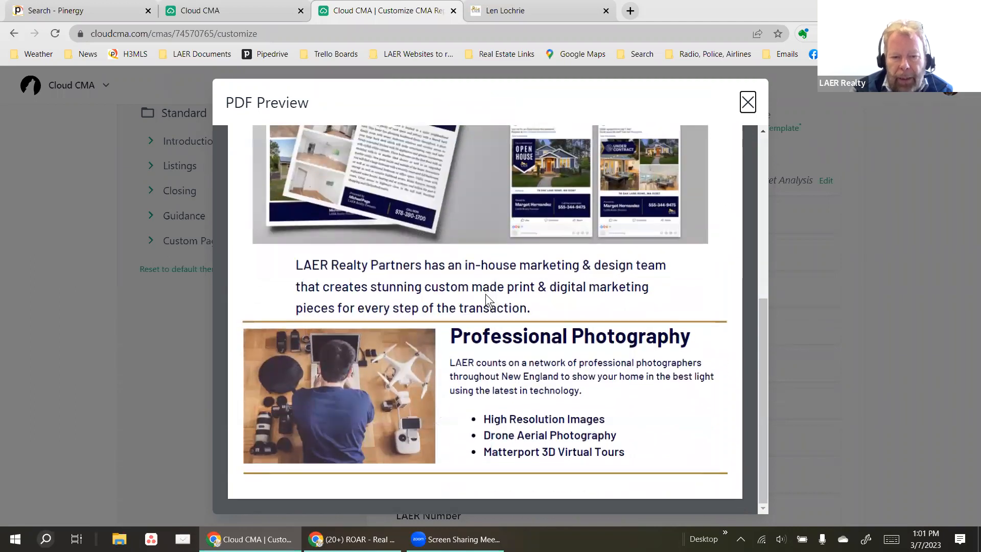
{"action": "scroll", "coordinate": [485, 293], "scroll_direction": "up", "scroll_amount": 5}
{"action": "left_click", "coordinate": [745, 100]}
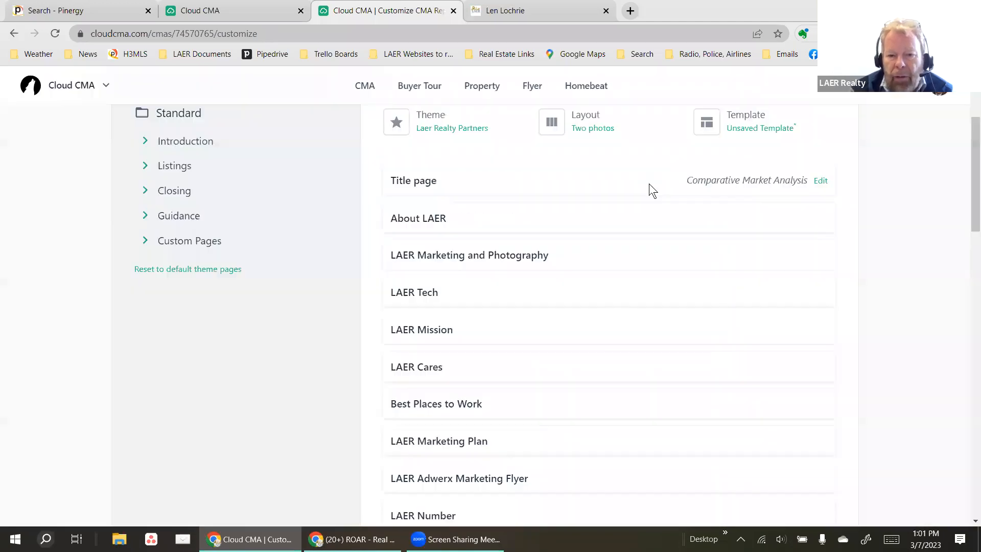
Preview the Time to Sell page (12 days, 102.20% of list), then close it.
{"action": "scroll", "coordinate": [517, 333], "scroll_direction": "down", "scroll_amount": 8}
{"action": "scroll", "coordinate": [513, 405], "scroll_direction": "down", "scroll_amount": 7}
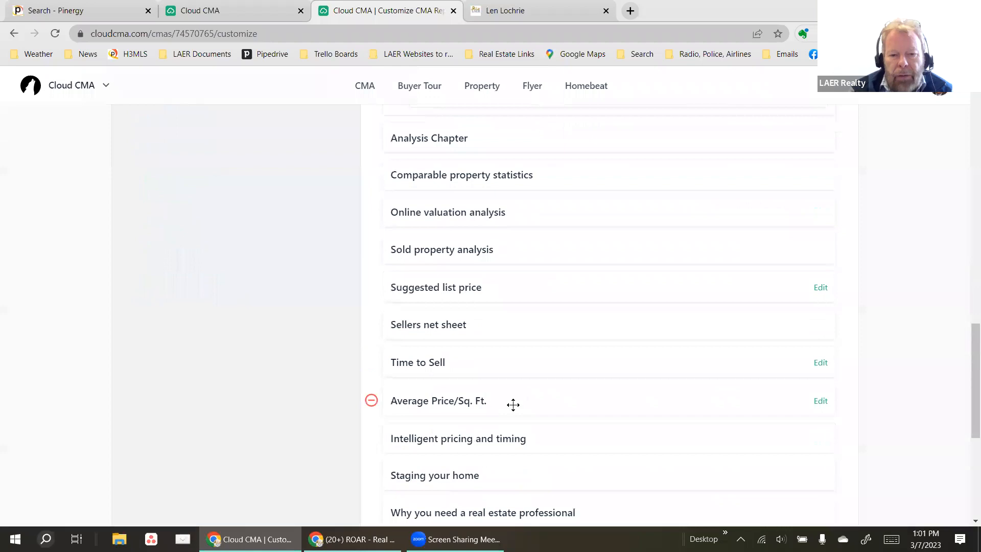
{"action": "left_click", "coordinate": [457, 363]}
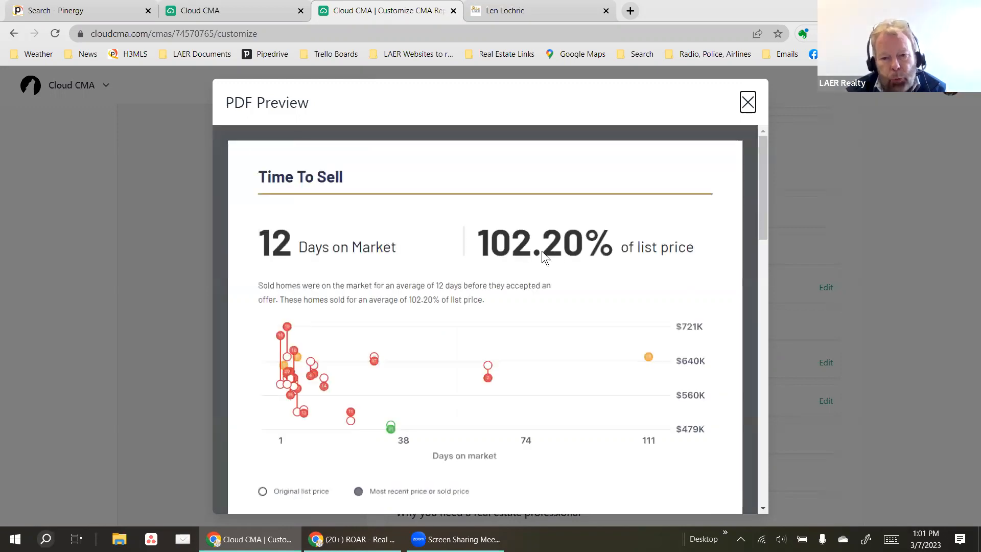
{"action": "scroll", "coordinate": [554, 254], "scroll_direction": "down", "scroll_amount": 1}
{"action": "scroll", "coordinate": [554, 254], "scroll_direction": "down", "scroll_amount": 6}
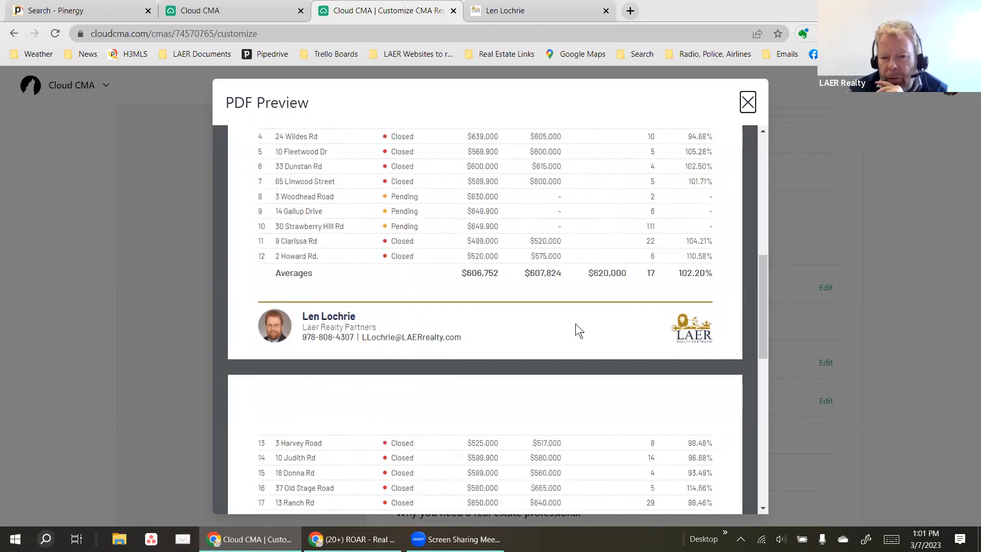
{"action": "scroll", "coordinate": [517, 338], "scroll_direction": "down", "scroll_amount": 6}
{"action": "scroll", "coordinate": [516, 342], "scroll_direction": "up", "scroll_amount": 2}
{"action": "scroll", "coordinate": [516, 341], "scroll_direction": "up", "scroll_amount": 10}
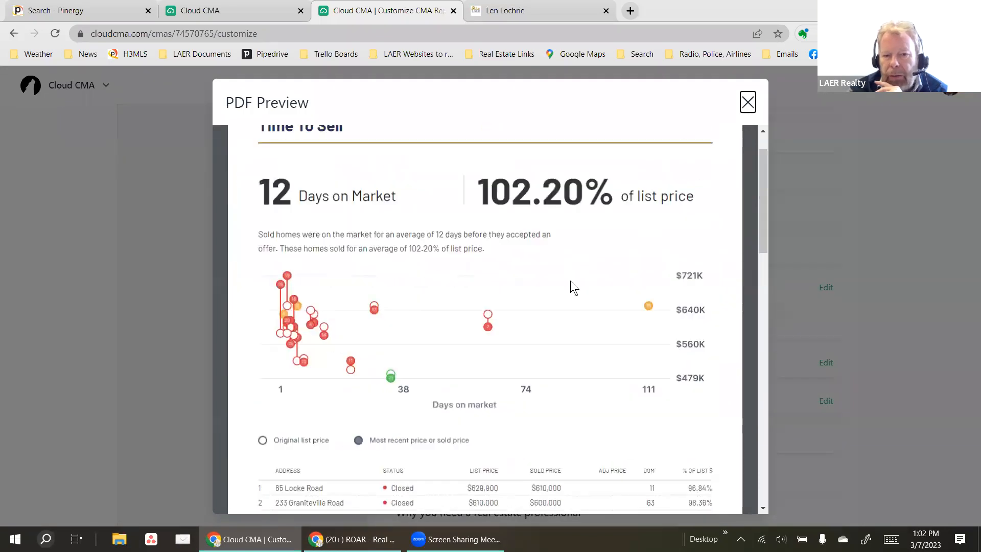
{"action": "left_click", "coordinate": [747, 102]}
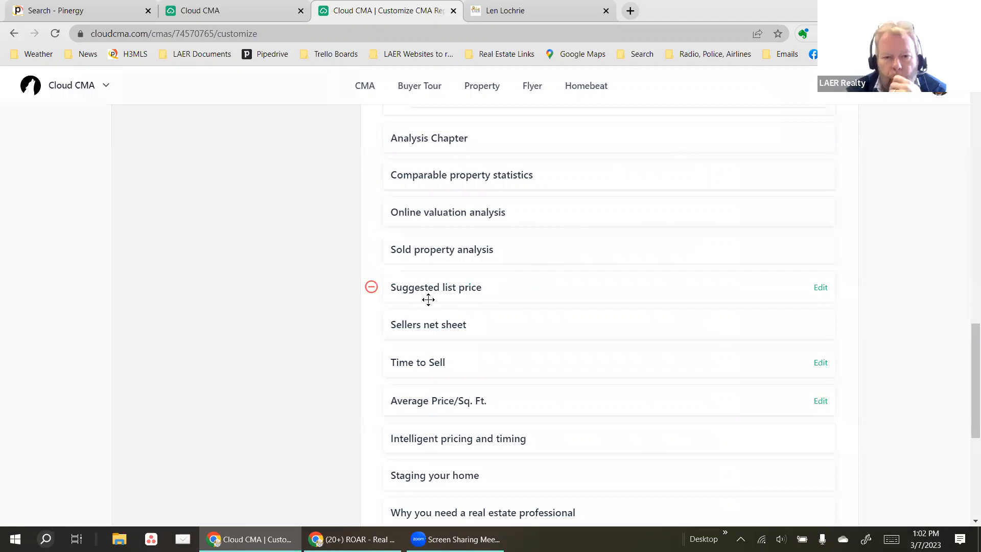
{"action": "scroll", "coordinate": [428, 300], "scroll_direction": "up", "scroll_amount": 6}
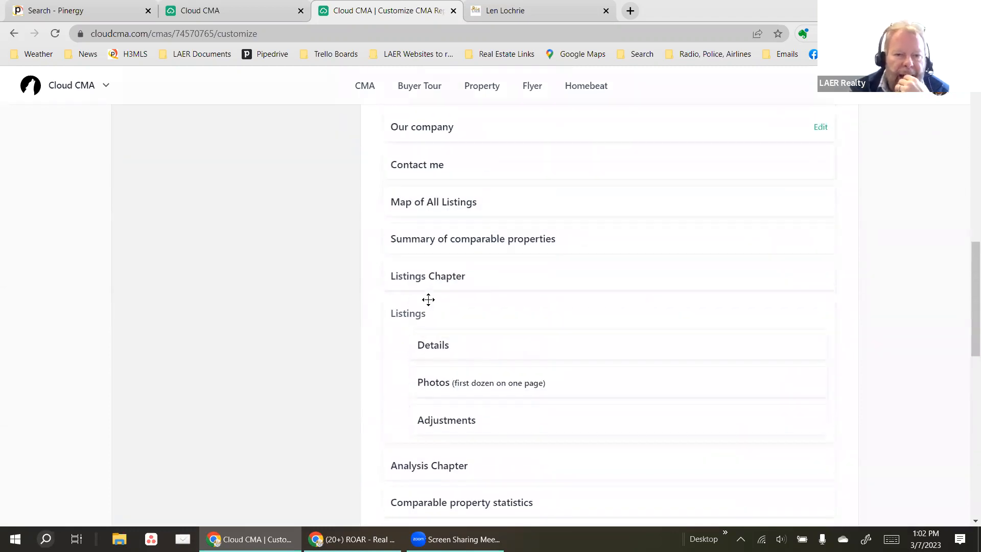
{"action": "scroll", "coordinate": [428, 300], "scroll_direction": "up", "scroll_amount": 10}
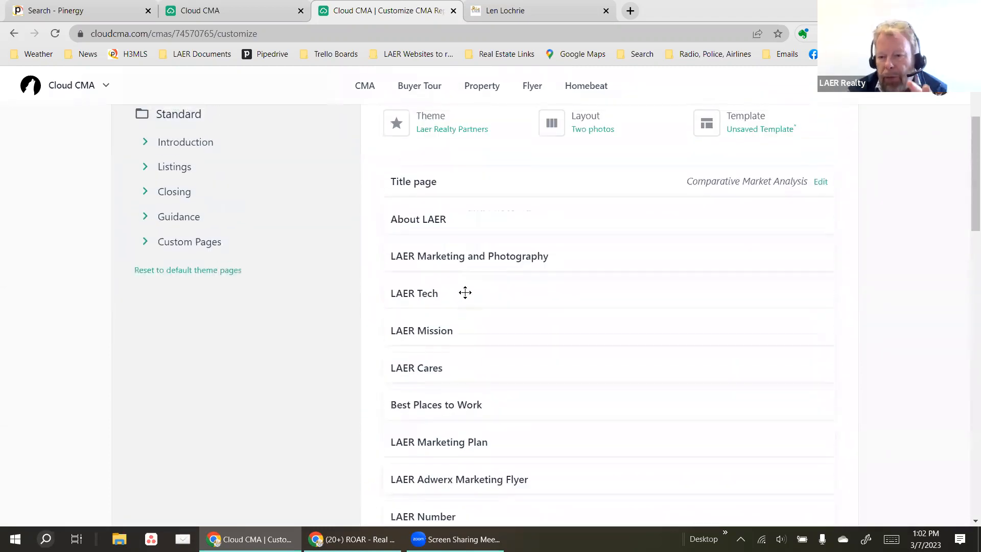
{"action": "scroll", "coordinate": [465, 293], "scroll_direction": "up", "scroll_amount": 3}
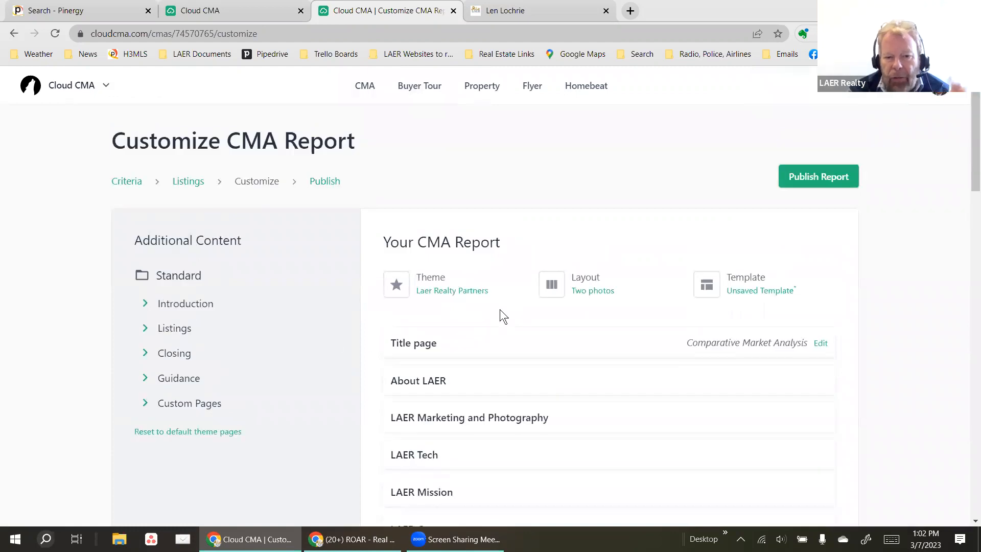
{"action": "left_click", "coordinate": [816, 179]}
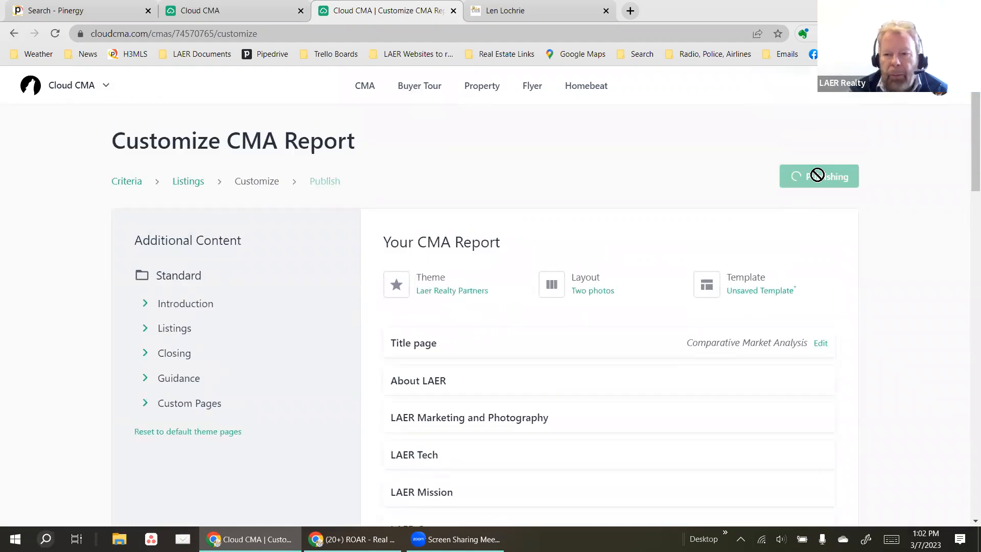
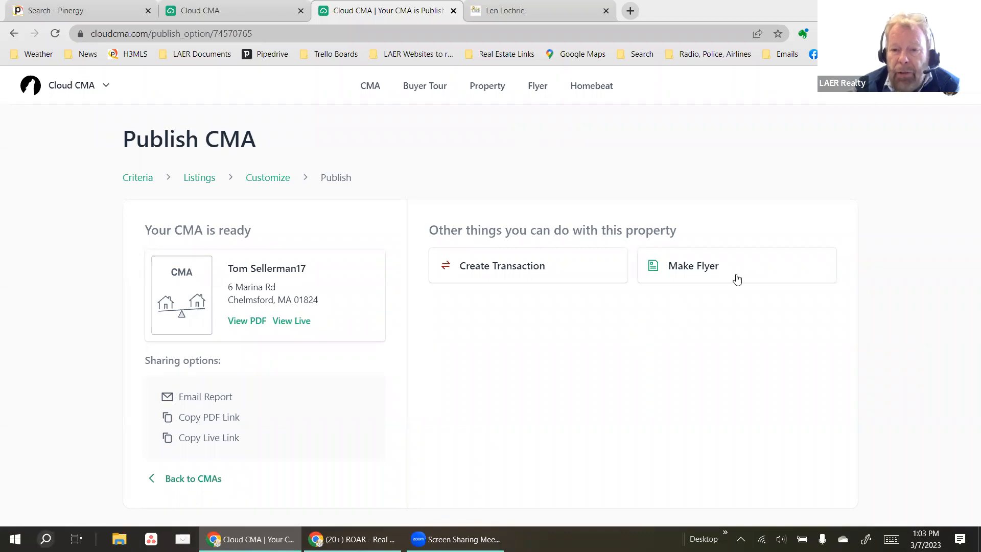
{"action": "left_click", "coordinate": [708, 266]}
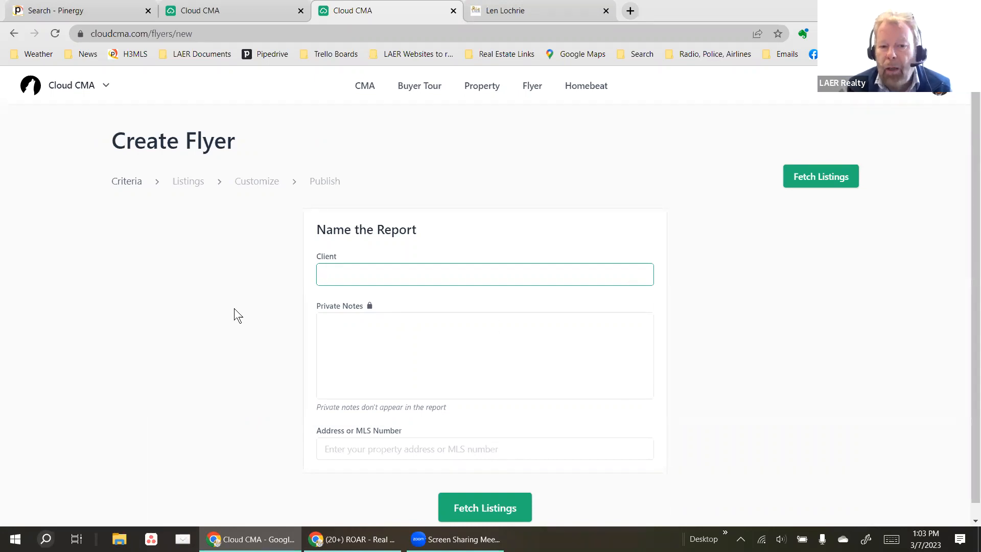
{"action": "key", "text": "alt+Left"}
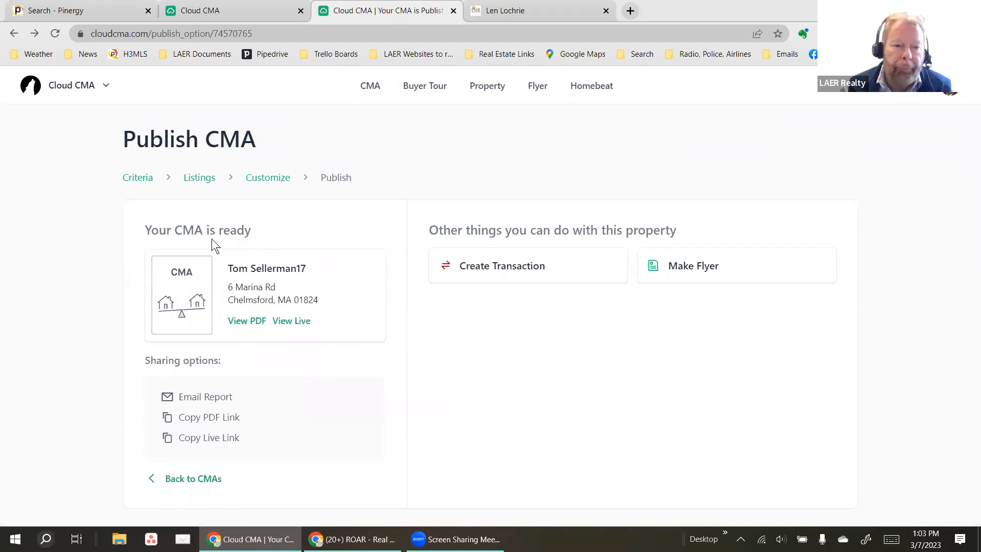
{"action": "left_click", "coordinate": [241, 321]}
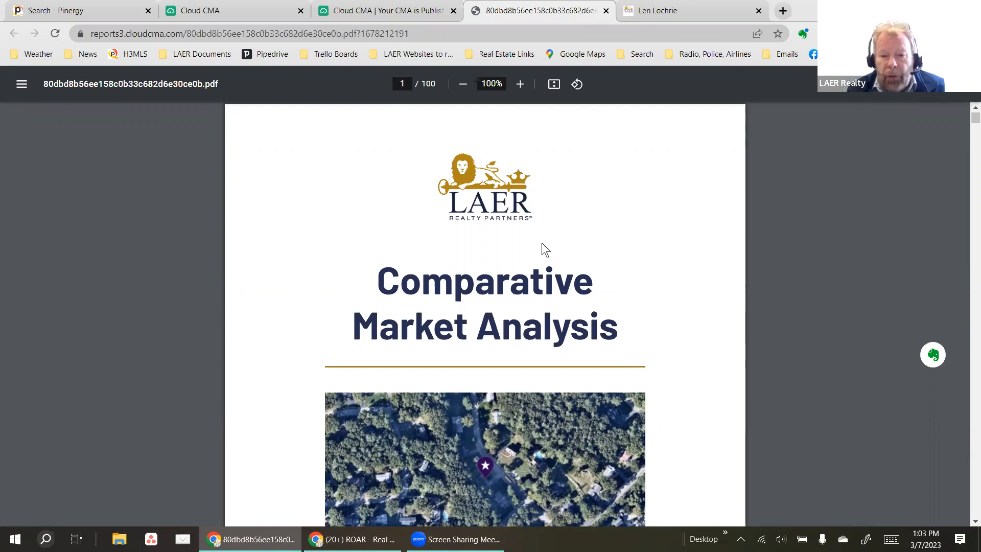
Scroll from the PDF cover past the agency pages to page 15, Map of Comparable Listings.
{"action": "scroll", "coordinate": [541, 243], "scroll_direction": "down", "scroll_amount": 4}
{"action": "scroll", "coordinate": [696, 379], "scroll_direction": "down", "scroll_amount": 10}
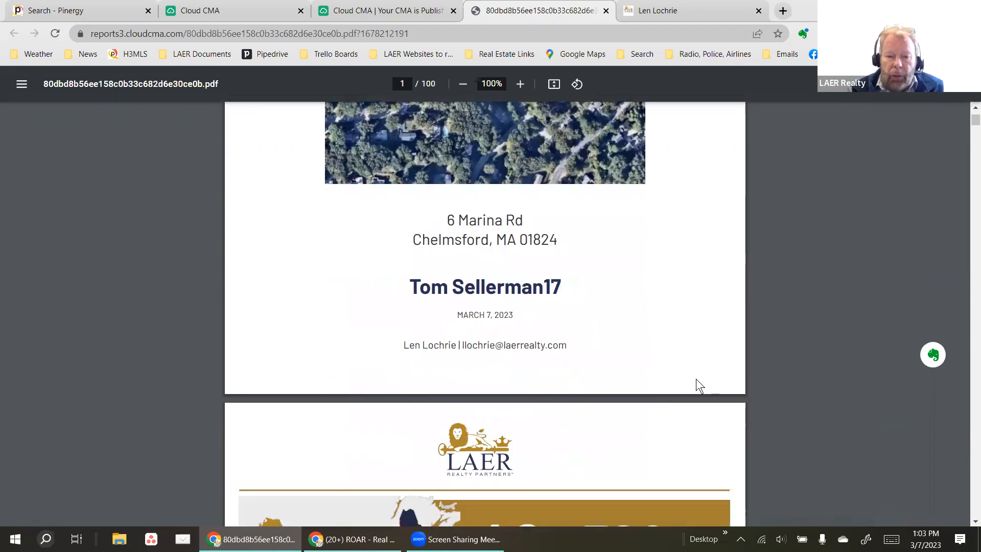
{"action": "scroll", "coordinate": [696, 378], "scroll_direction": "down", "scroll_amount": 9}
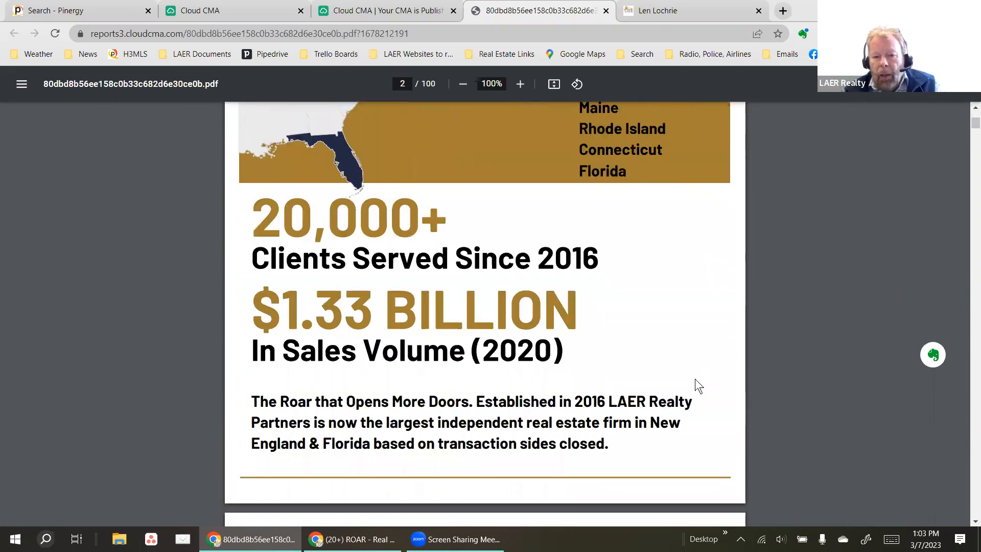
{"action": "scroll", "coordinate": [695, 379], "scroll_direction": "down", "scroll_amount": 12}
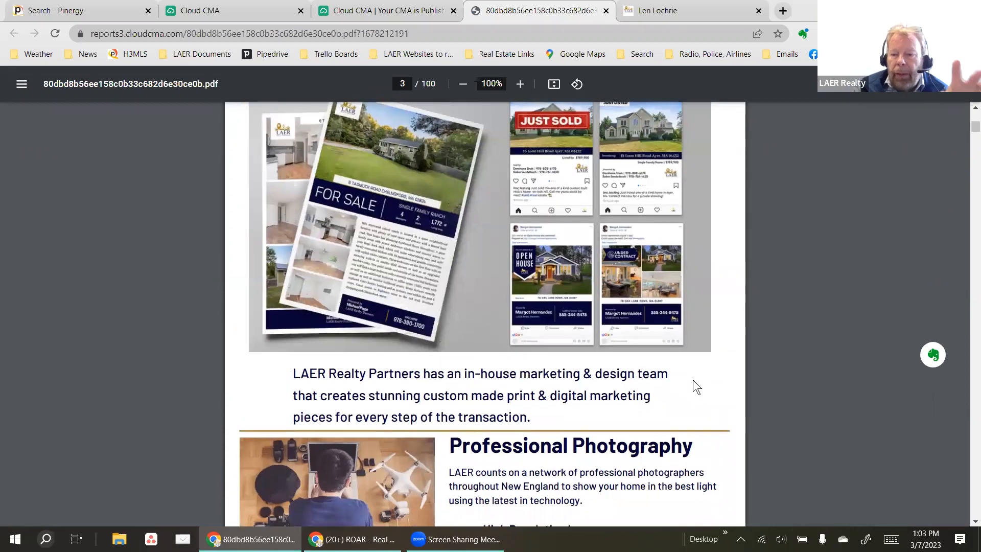
{"action": "scroll", "coordinate": [692, 380], "scroll_direction": "down", "scroll_amount": 20}
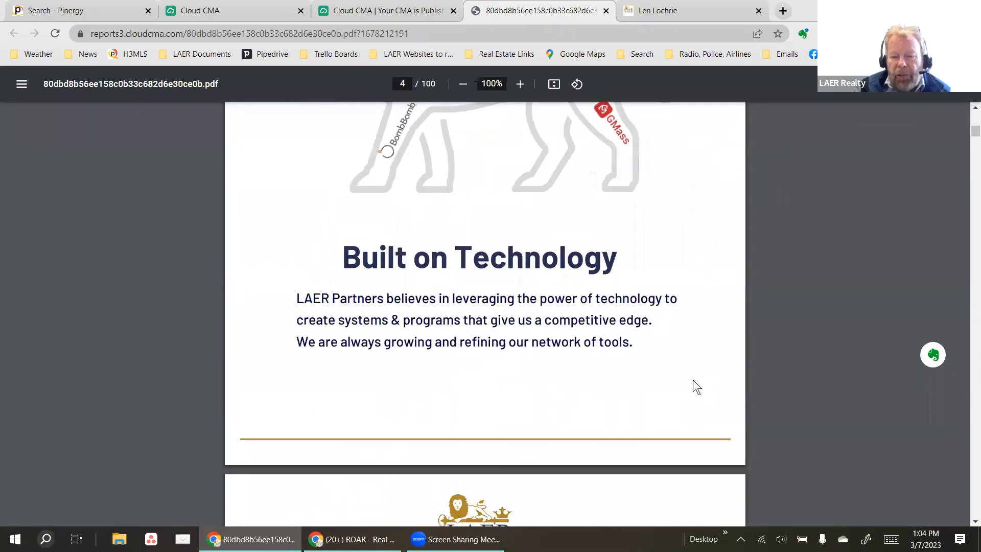
{"action": "scroll", "coordinate": [685, 379], "scroll_direction": "down", "scroll_amount": 14}
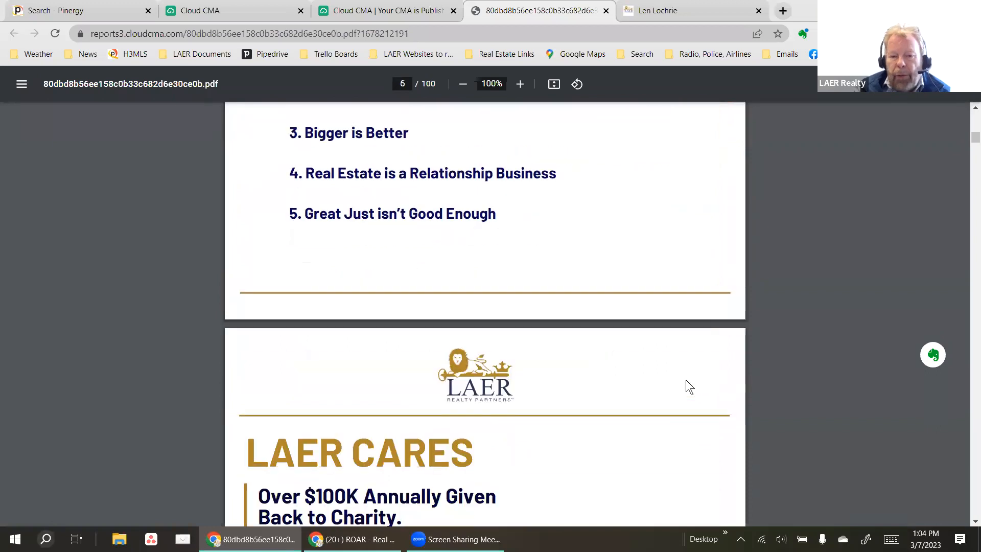
{"action": "scroll", "coordinate": [632, 370], "scroll_direction": "down", "scroll_amount": 20}
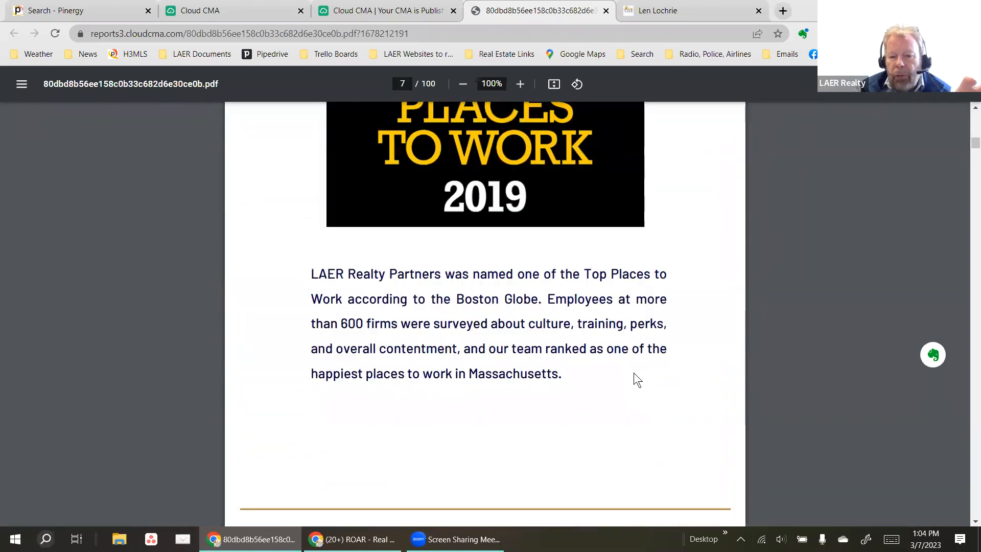
{"action": "scroll", "coordinate": [634, 370], "scroll_direction": "down", "scroll_amount": 16}
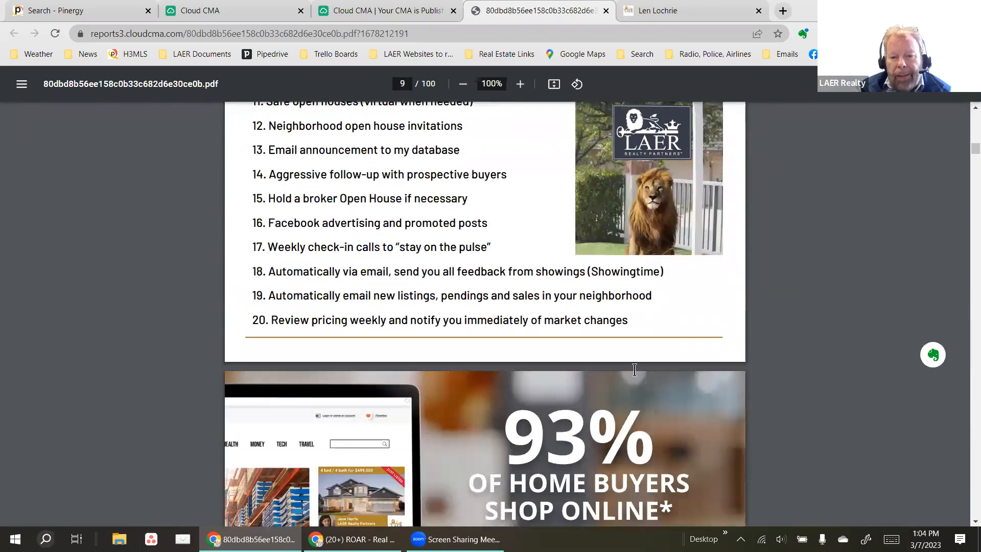
{"action": "scroll", "coordinate": [634, 370], "scroll_direction": "down", "scroll_amount": 18}
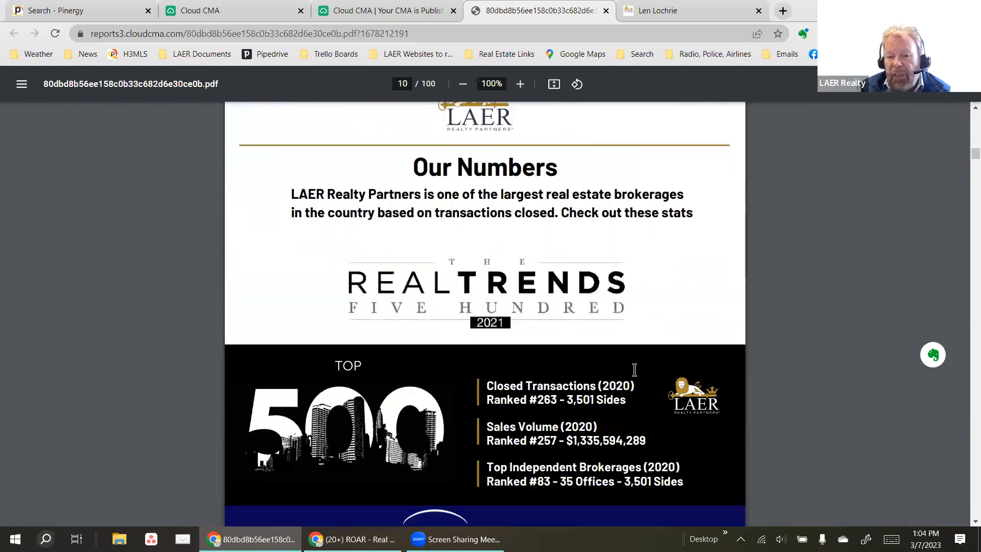
{"action": "scroll", "coordinate": [637, 378], "scroll_direction": "down", "scroll_amount": 18}
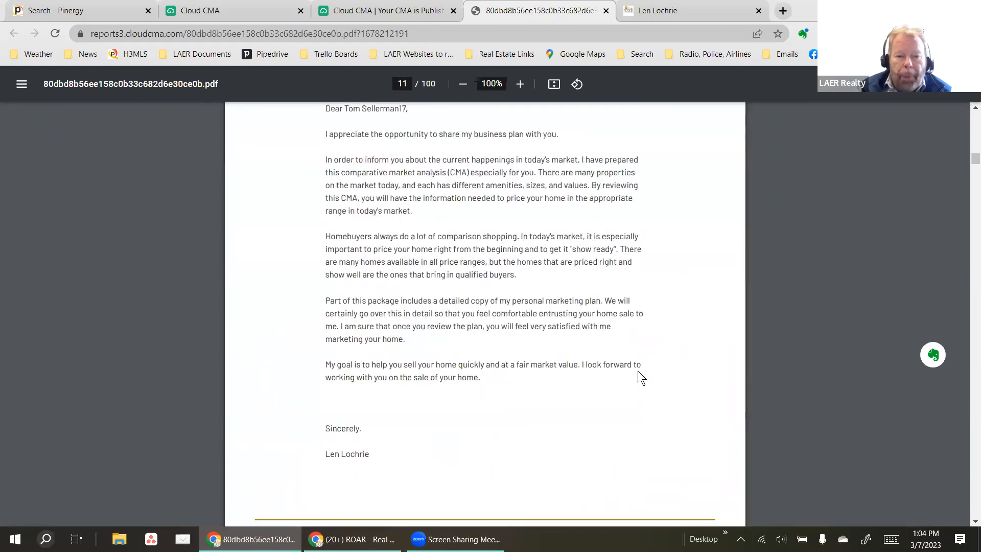
{"action": "scroll", "coordinate": [637, 371], "scroll_direction": "up", "scroll_amount": 5}
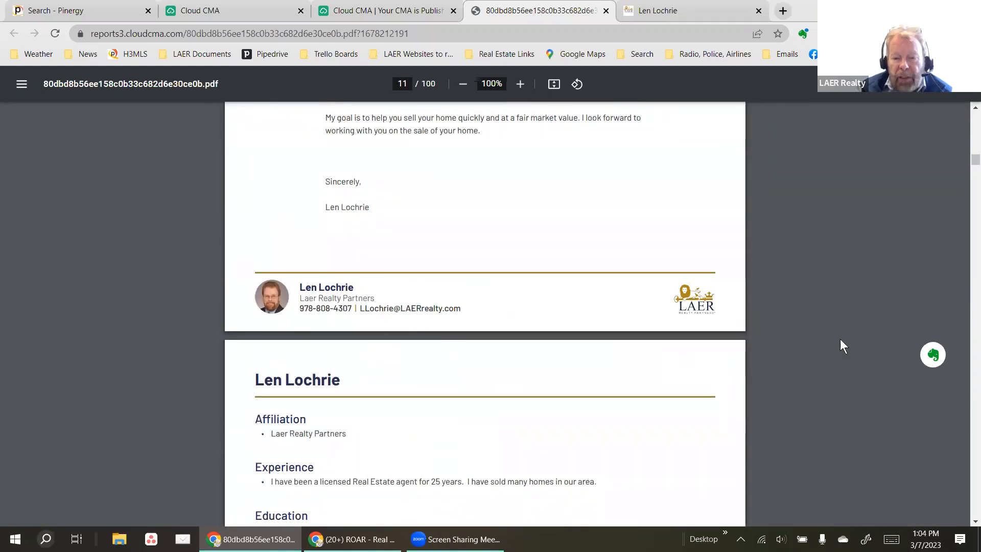
{"action": "scroll", "coordinate": [546, 381], "scroll_direction": "down", "scroll_amount": 10}
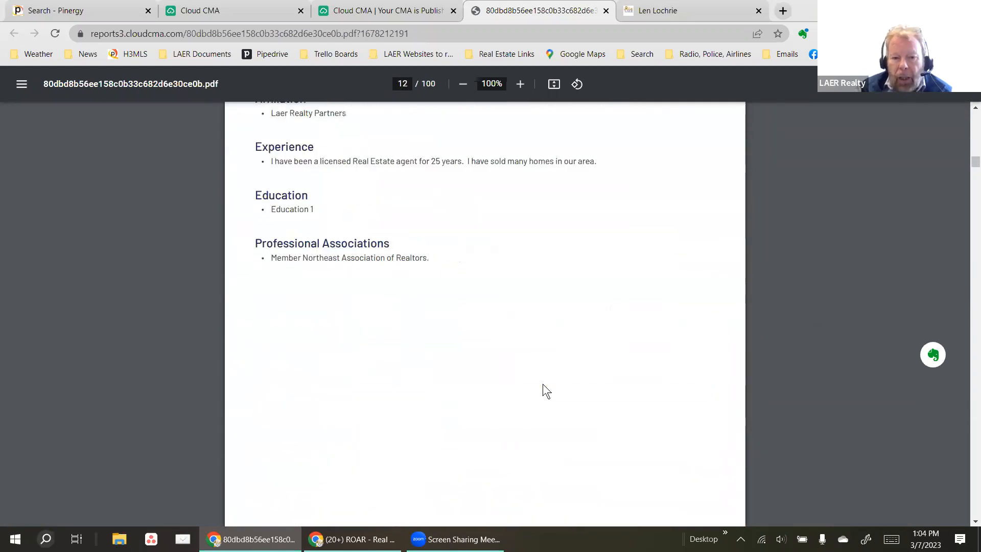
{"action": "scroll", "coordinate": [542, 384], "scroll_direction": "down", "scroll_amount": 16}
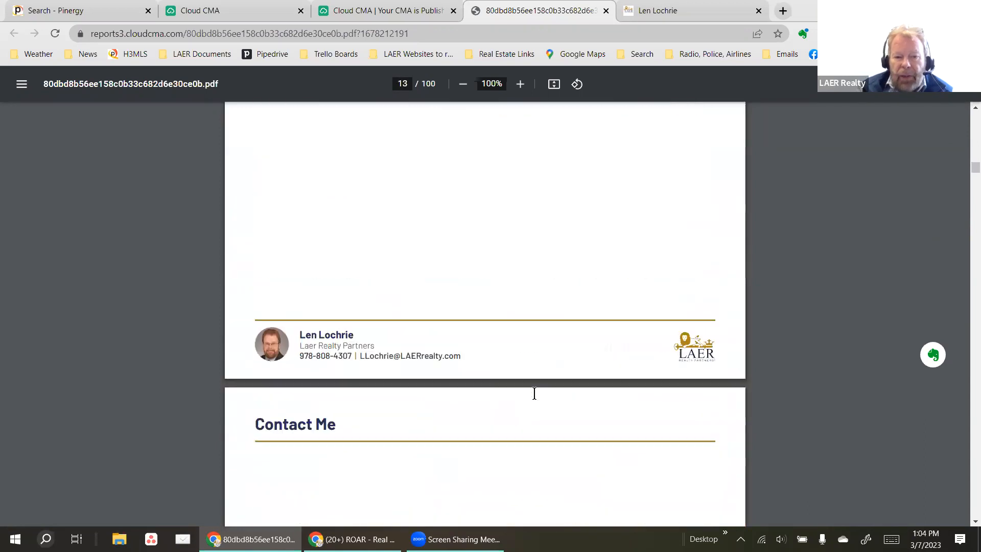
{"action": "scroll", "coordinate": [534, 393], "scroll_direction": "down", "scroll_amount": 15}
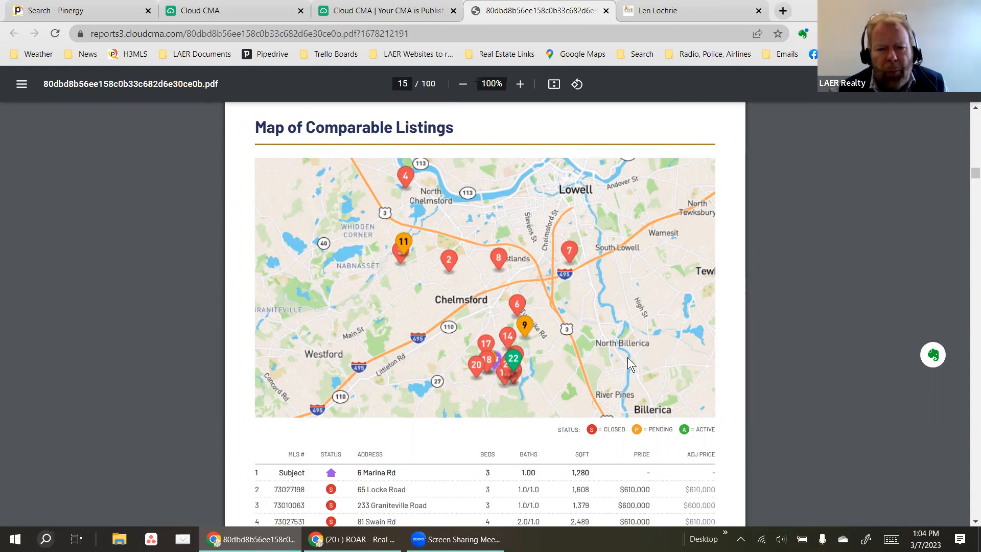
{"action": "scroll", "coordinate": [598, 400], "scroll_direction": "down", "scroll_amount": 3}
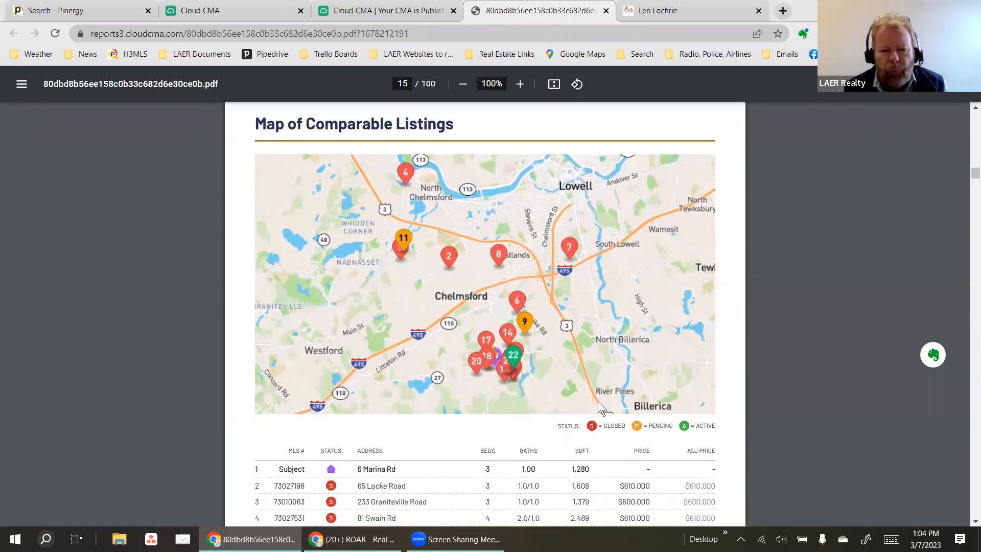
{"action": "scroll", "coordinate": [610, 408], "scroll_direction": "down", "scroll_amount": 1}
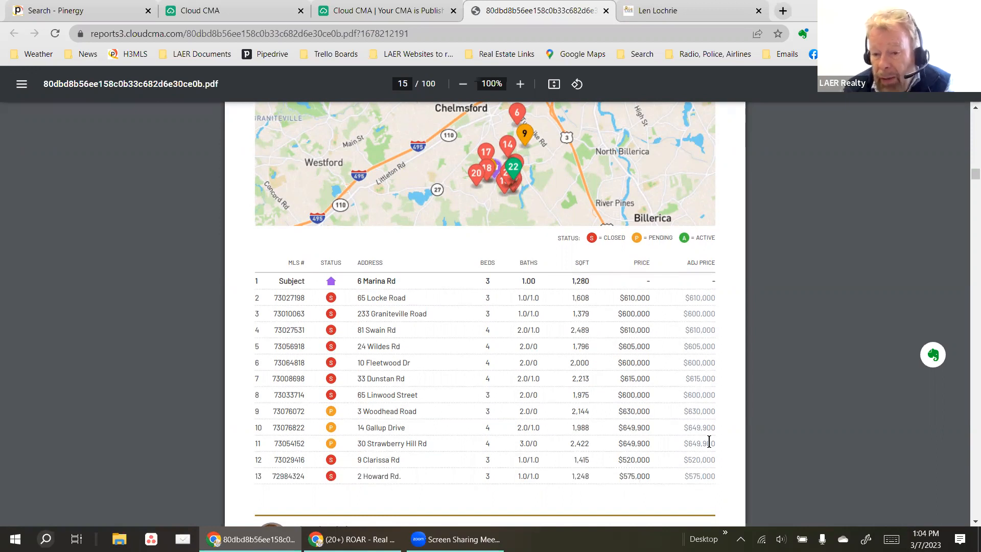
{"action": "scroll", "coordinate": [704, 456], "scroll_direction": "down", "scroll_amount": 7}
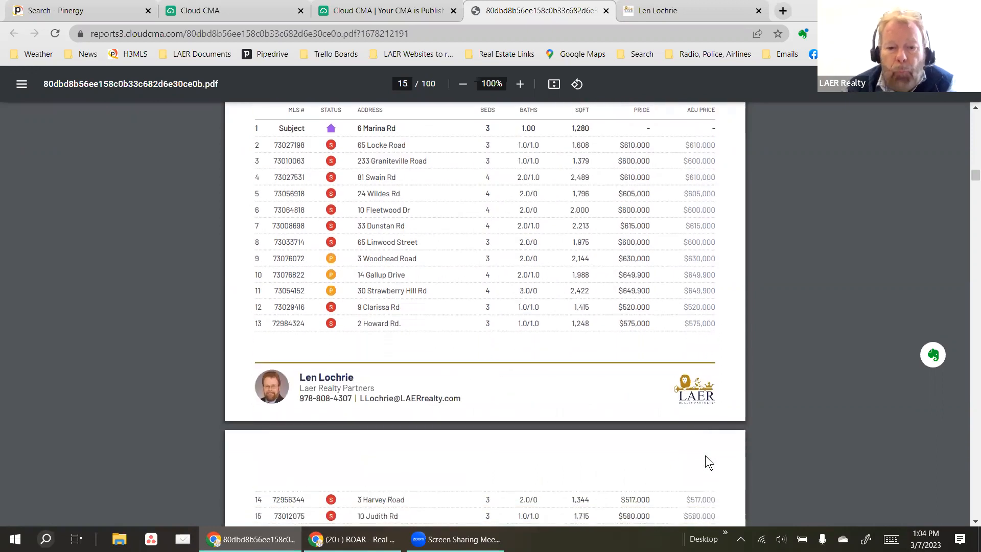
{"action": "scroll", "coordinate": [705, 455], "scroll_direction": "down", "scroll_amount": 2}
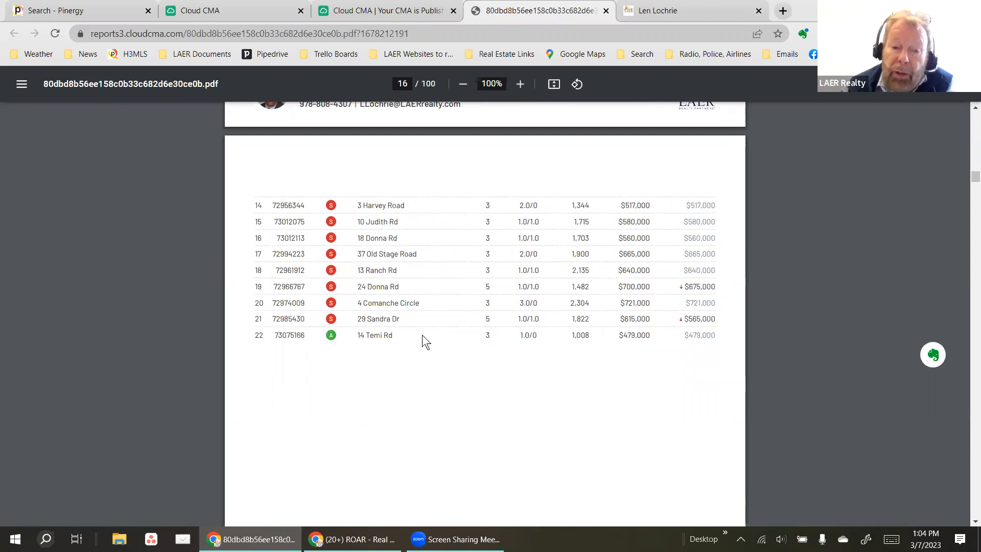
{"action": "scroll", "coordinate": [414, 336], "scroll_direction": "down", "scroll_amount": 9}
{"action": "scroll", "coordinate": [413, 335], "scroll_direction": "down", "scroll_amount": 5}
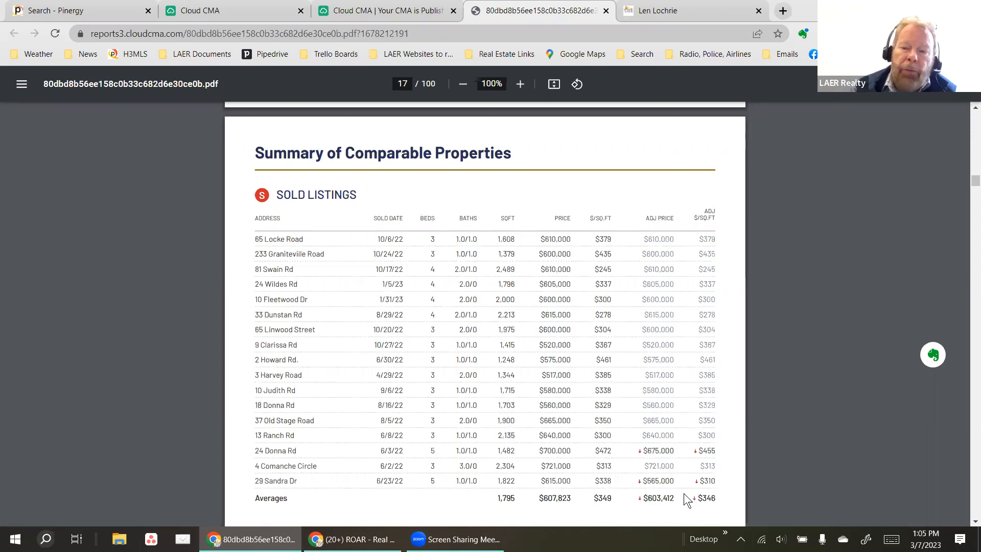
{"action": "scroll", "coordinate": [683, 493], "scroll_direction": "down", "scroll_amount": 5}
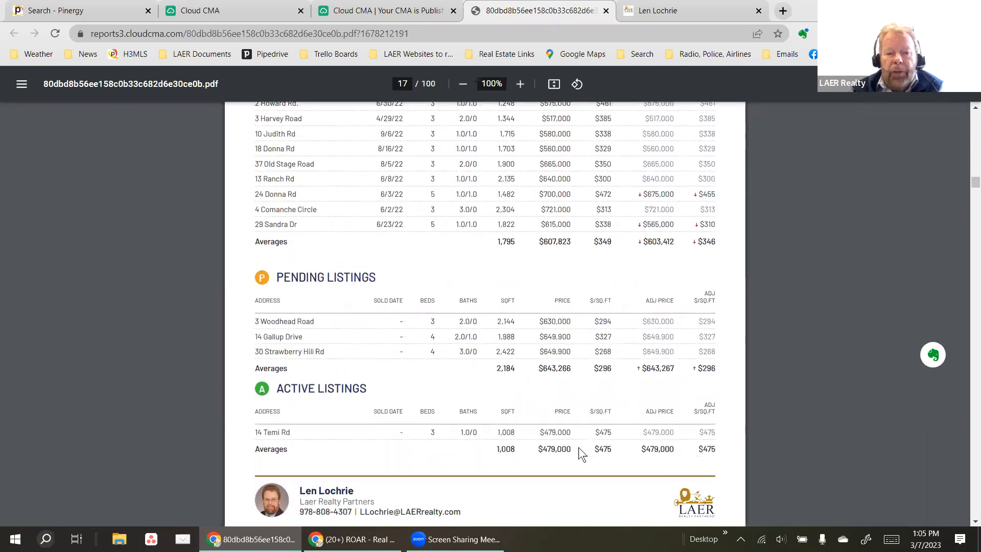
{"action": "scroll", "coordinate": [578, 448], "scroll_direction": "down", "scroll_amount": 10}
{"action": "scroll", "coordinate": [556, 429], "scroll_direction": "down", "scroll_amount": 11}
{"action": "scroll", "coordinate": [557, 430], "scroll_direction": "down", "scroll_amount": 10}
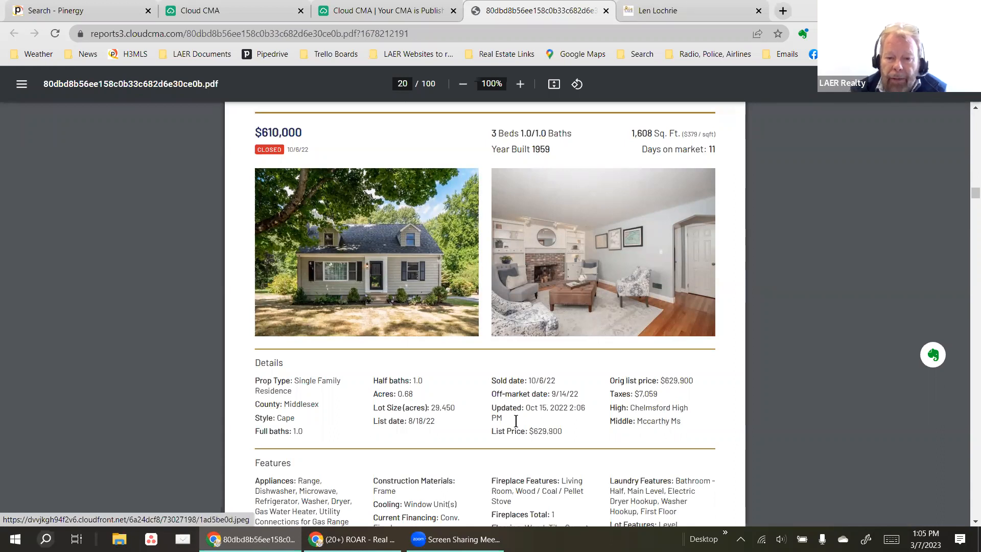
{"action": "scroll", "coordinate": [438, 360], "scroll_direction": "down", "scroll_amount": 3}
{"action": "scroll", "coordinate": [409, 246], "scroll_direction": "up", "scroll_amount": 3}
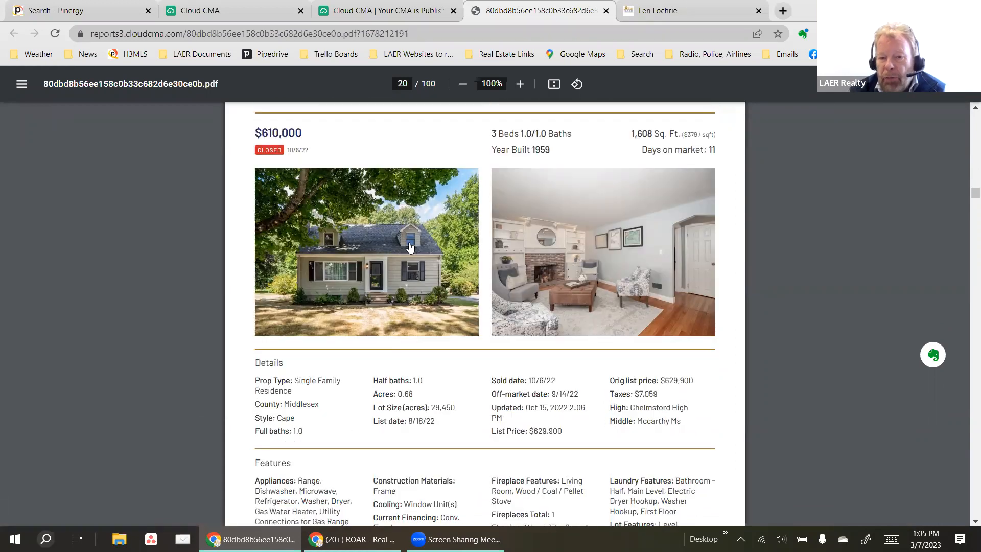
{"action": "left_click", "coordinate": [373, 251]}
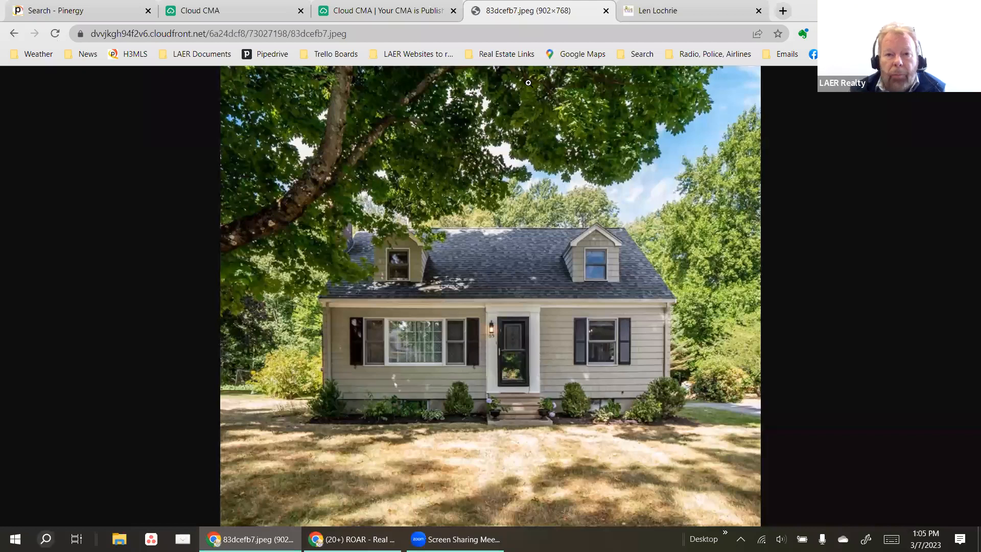
{"action": "left_click", "coordinate": [379, 13]}
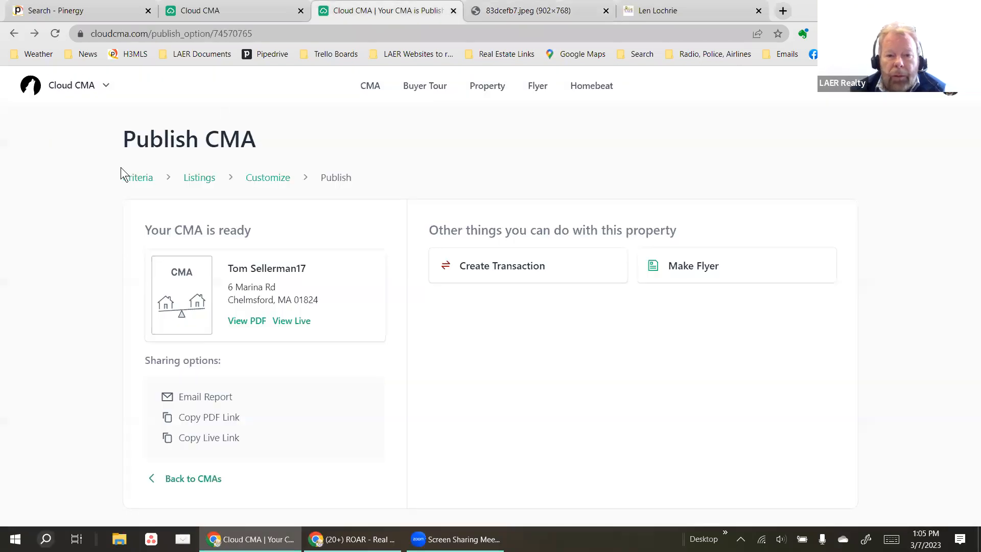
{"action": "left_click", "coordinate": [548, 9]}
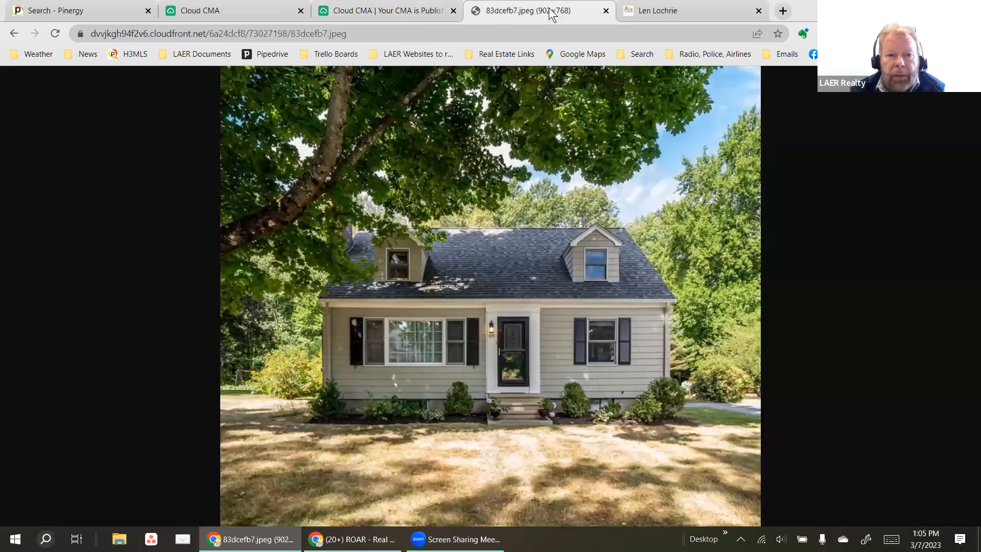
{"action": "left_click", "coordinate": [12, 28]}
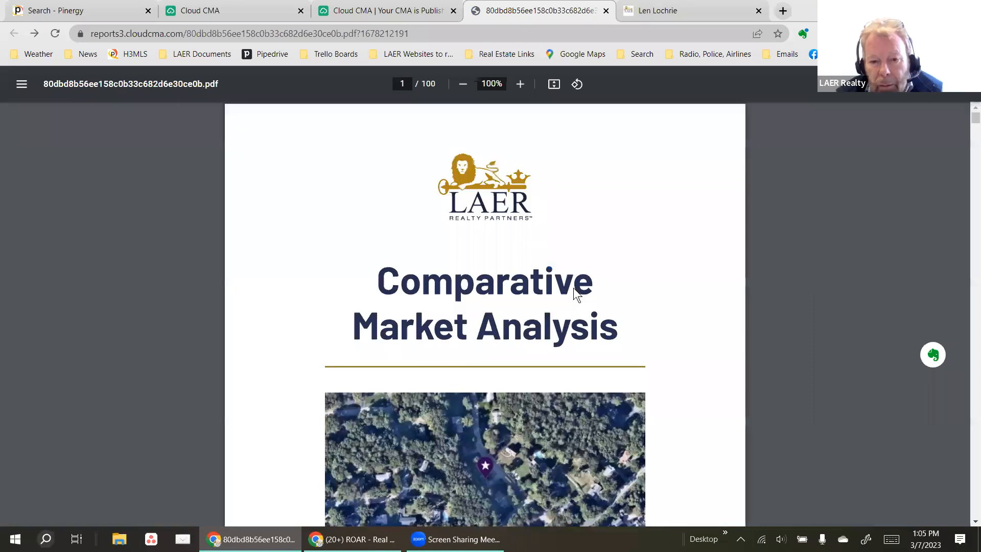
Scroll from the report cover into the comparable property listings.
{"action": "scroll", "coordinate": [573, 287], "scroll_direction": "down", "scroll_amount": 10}
{"action": "scroll", "coordinate": [567, 337], "scroll_direction": "down", "scroll_amount": 20}
{"action": "scroll", "coordinate": [558, 363], "scroll_direction": "down", "scroll_amount": 20}
{"action": "scroll", "coordinate": [558, 363], "scroll_direction": "down", "scroll_amount": 20}
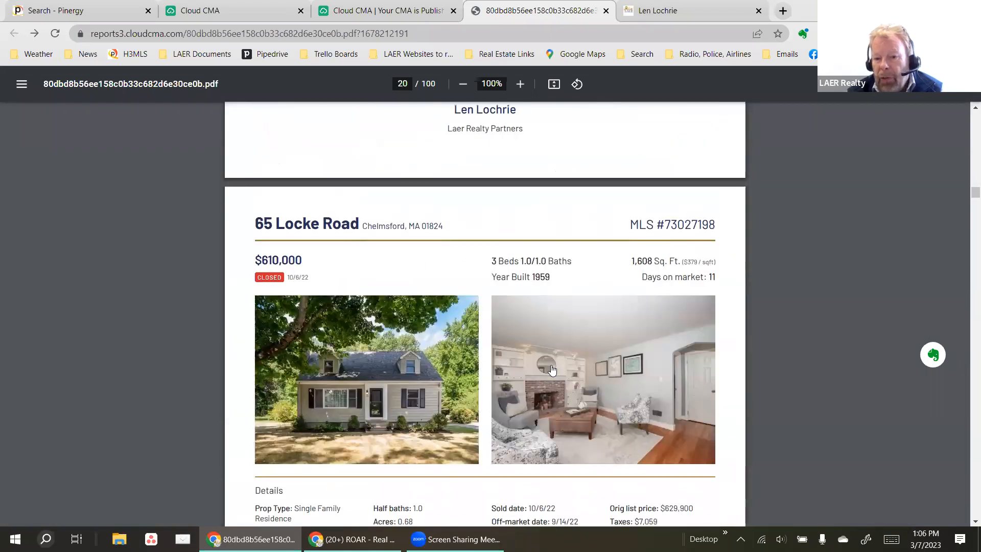
{"action": "scroll", "coordinate": [416, 259], "scroll_direction": "down", "scroll_amount": 3}
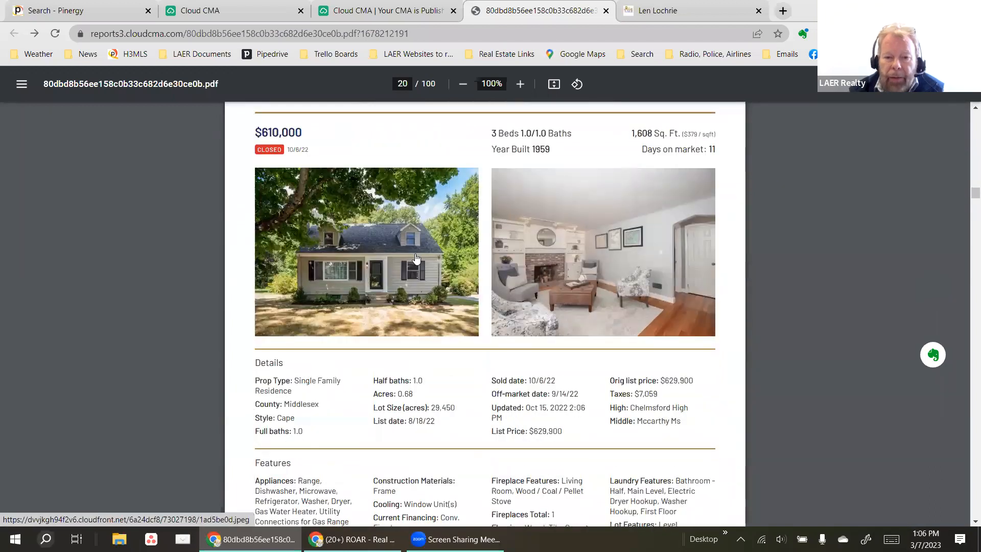
{"action": "scroll", "coordinate": [417, 259], "scroll_direction": "down", "scroll_amount": 9}
{"action": "scroll", "coordinate": [627, 332], "scroll_direction": "down", "scroll_amount": 14}
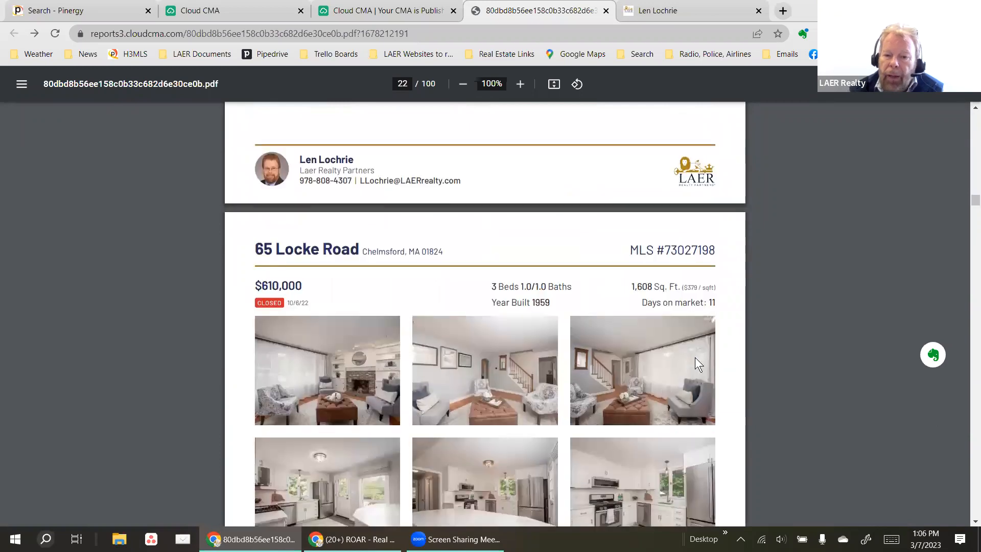
{"action": "scroll", "coordinate": [699, 357], "scroll_direction": "down", "scroll_amount": 5}
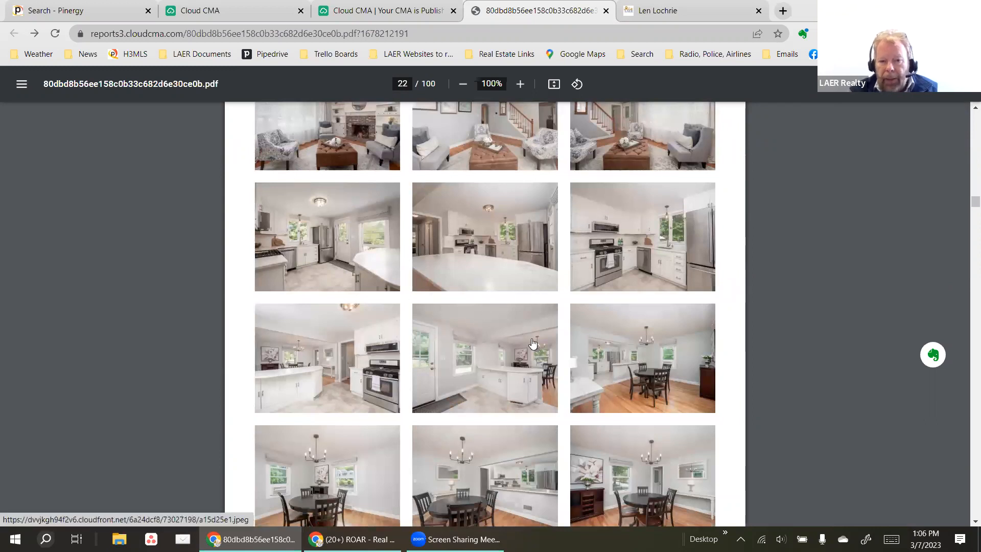
{"action": "scroll", "coordinate": [533, 342], "scroll_direction": "down", "scroll_amount": 9}
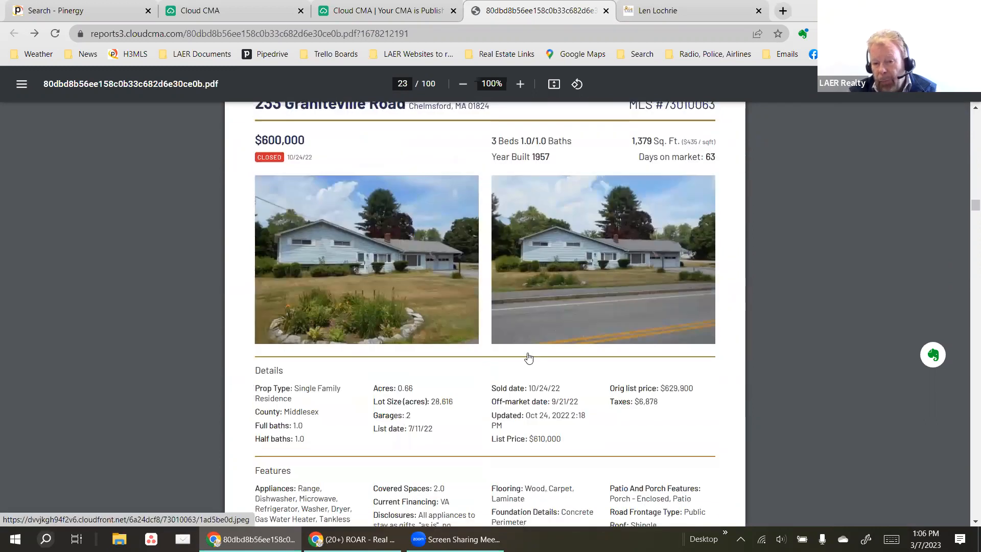
{"action": "scroll", "coordinate": [530, 365], "scroll_direction": "up", "scroll_amount": 3}
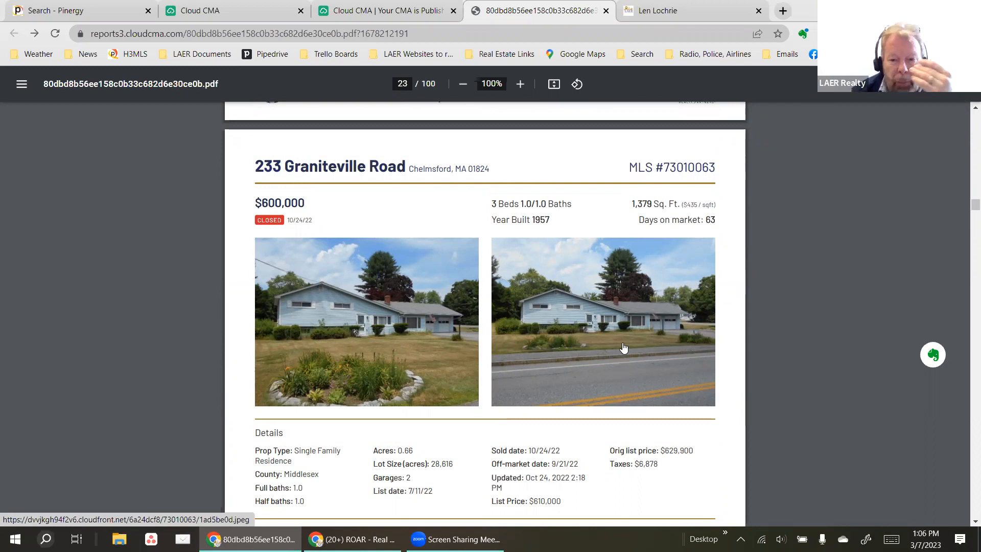
{"action": "scroll", "coordinate": [623, 347], "scroll_direction": "down", "scroll_amount": 20}
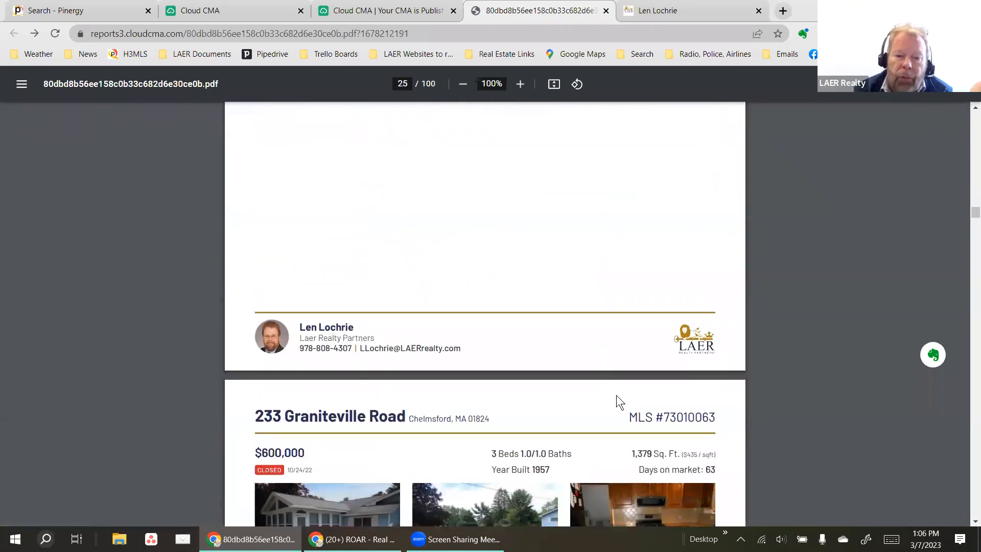
{"action": "scroll", "coordinate": [616, 394], "scroll_direction": "down", "scroll_amount": 8}
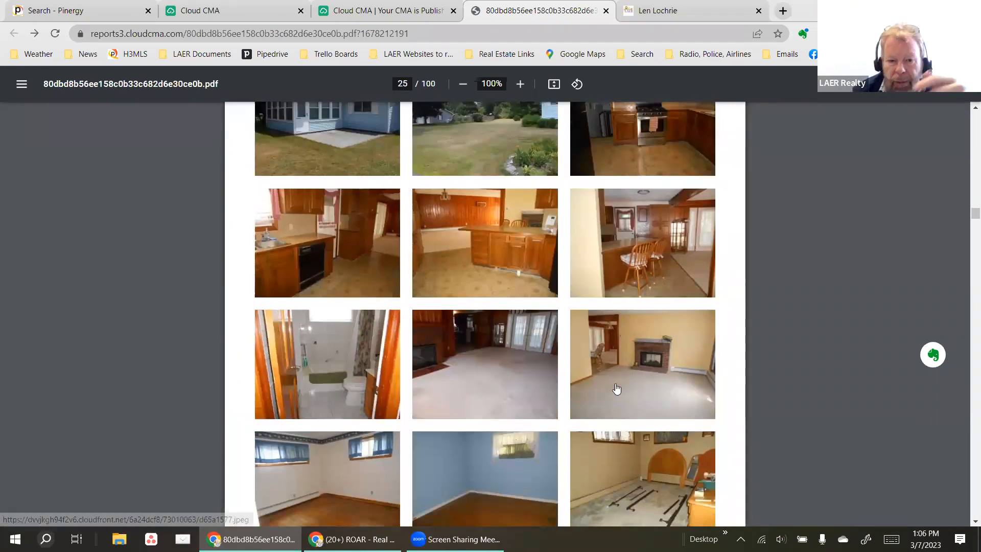
{"action": "scroll", "coordinate": [616, 389], "scroll_direction": "down", "scroll_amount": 1}
{"action": "scroll", "coordinate": [471, 353], "scroll_direction": "up", "scroll_amount": 4}
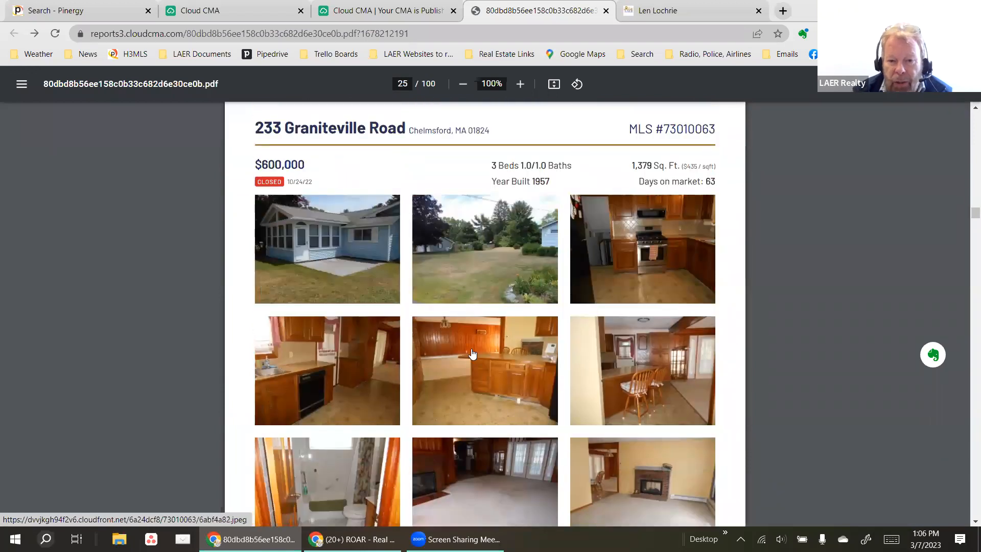
{"action": "scroll", "coordinate": [496, 353], "scroll_direction": "down", "scroll_amount": 1}
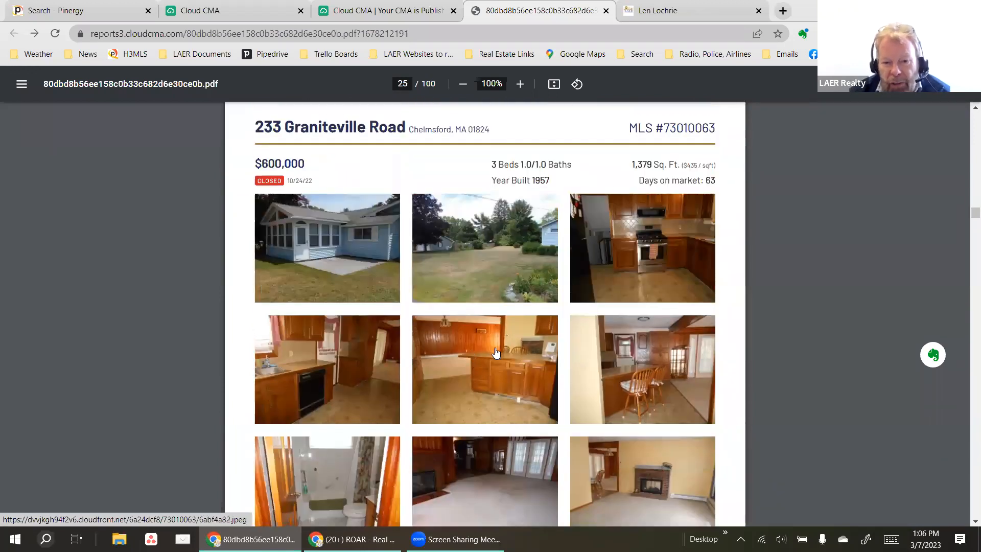
{"action": "scroll", "coordinate": [496, 352], "scroll_direction": "down", "scroll_amount": 16}
{"action": "scroll", "coordinate": [453, 290], "scroll_direction": "up", "scroll_amount": 1}
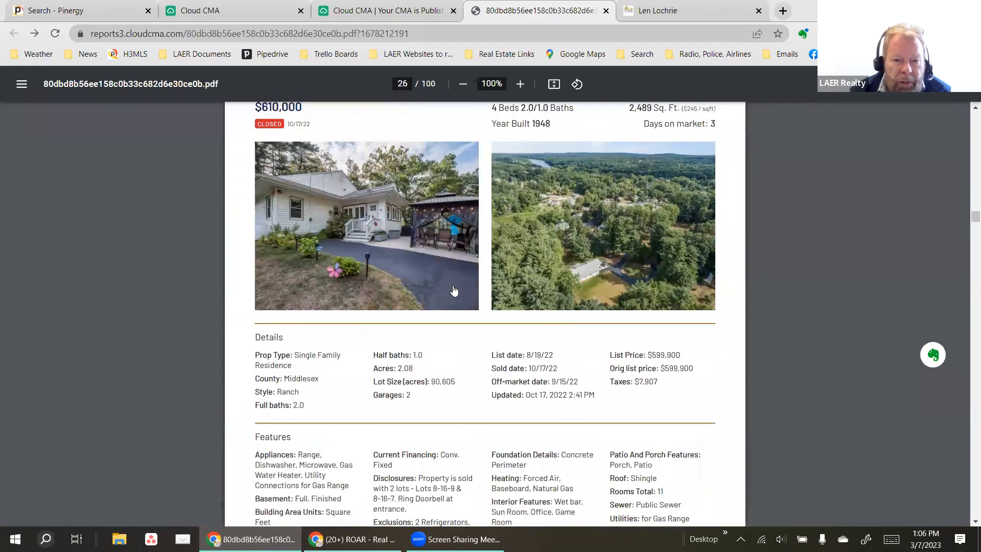
{"action": "scroll", "coordinate": [453, 290], "scroll_direction": "up", "scroll_amount": 2}
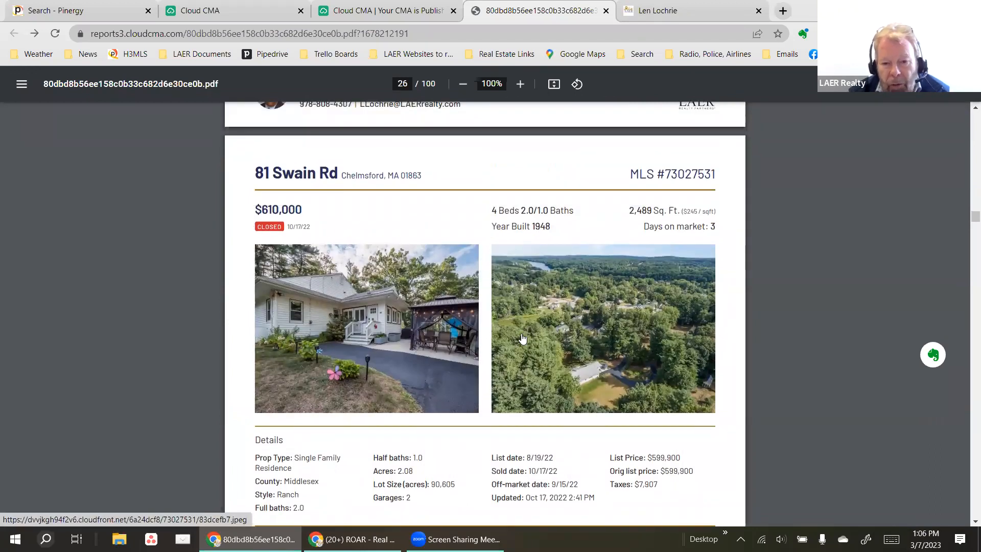
Continue past the remaining listings, dragging the scrollbar, to the page 84 Analysis divider.
{"action": "scroll", "coordinate": [618, 299], "scroll_direction": "down", "scroll_amount": 1}
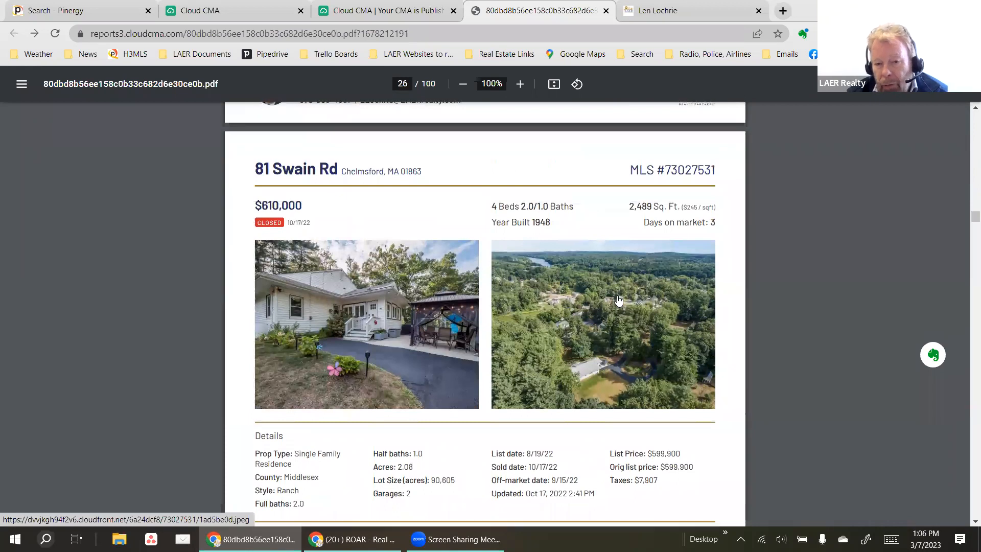
{"action": "scroll", "coordinate": [618, 300], "scroll_direction": "down", "scroll_amount": 20}
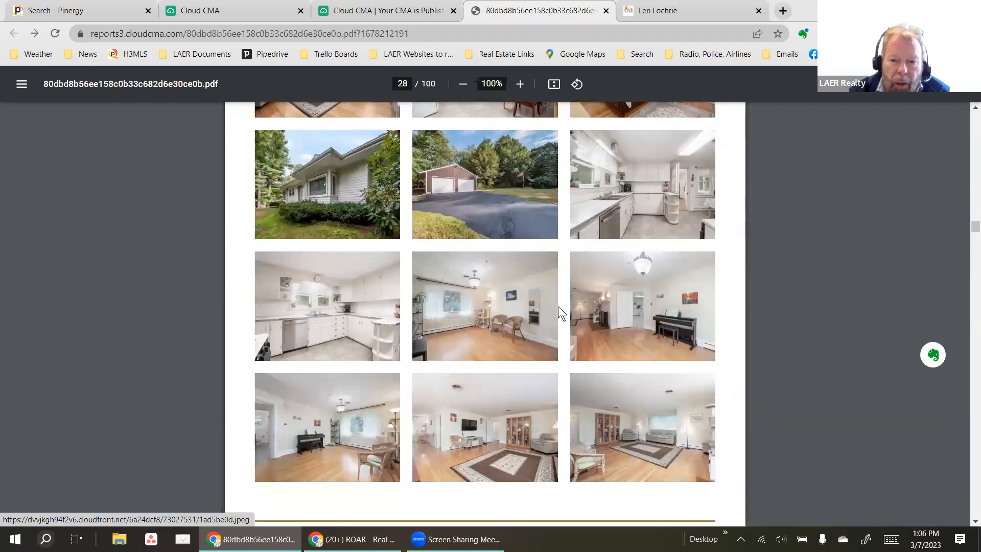
{"action": "scroll", "coordinate": [557, 306], "scroll_direction": "down", "scroll_amount": 13}
{"action": "scroll", "coordinate": [535, 262], "scroll_direction": "up", "scroll_amount": 4}
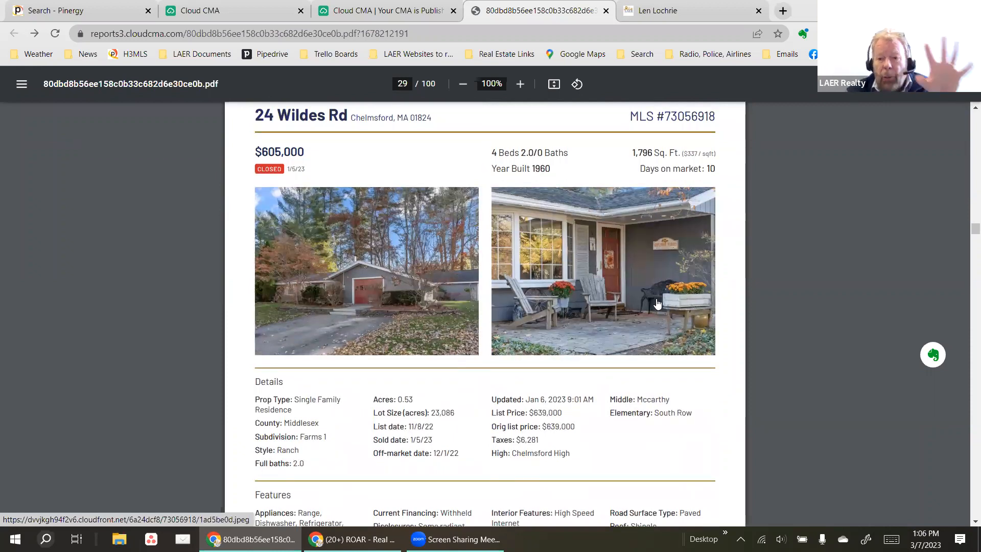
{"action": "scroll", "coordinate": [559, 274], "scroll_direction": "down", "scroll_amount": 1}
{"action": "scroll", "coordinate": [560, 274], "scroll_direction": "down", "scroll_amount": 20}
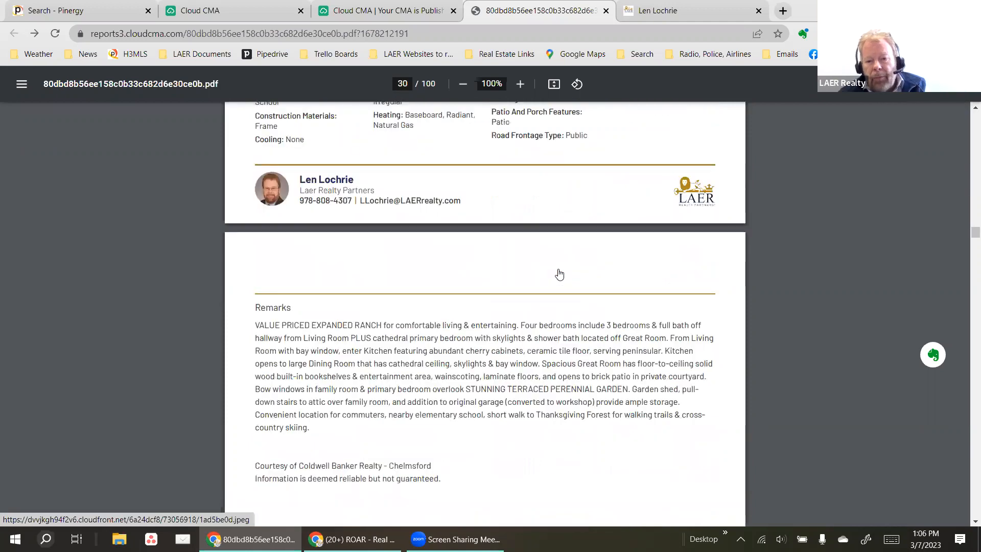
{"action": "scroll", "coordinate": [558, 270], "scroll_direction": "down", "scroll_amount": 15}
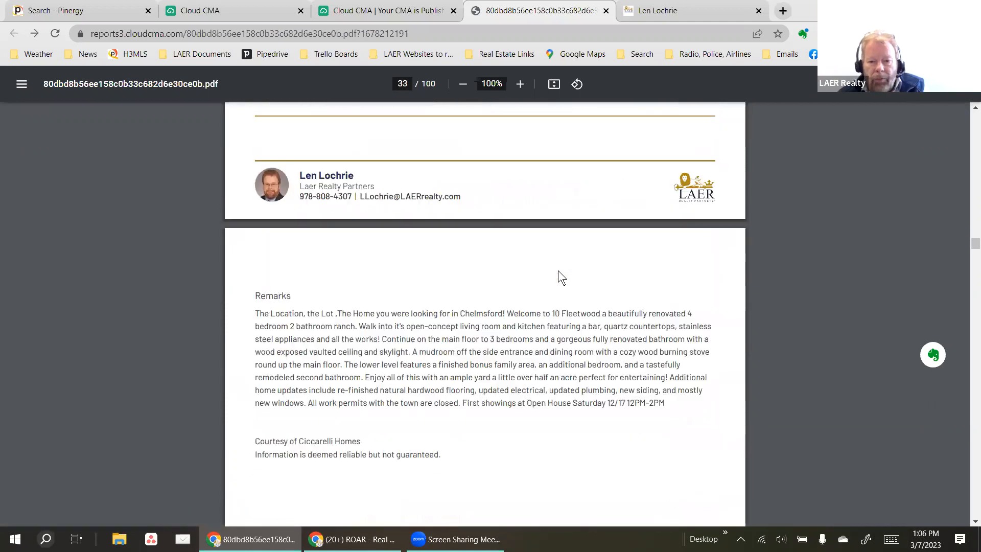
{"action": "scroll", "coordinate": [558, 271], "scroll_direction": "down", "scroll_amount": 15}
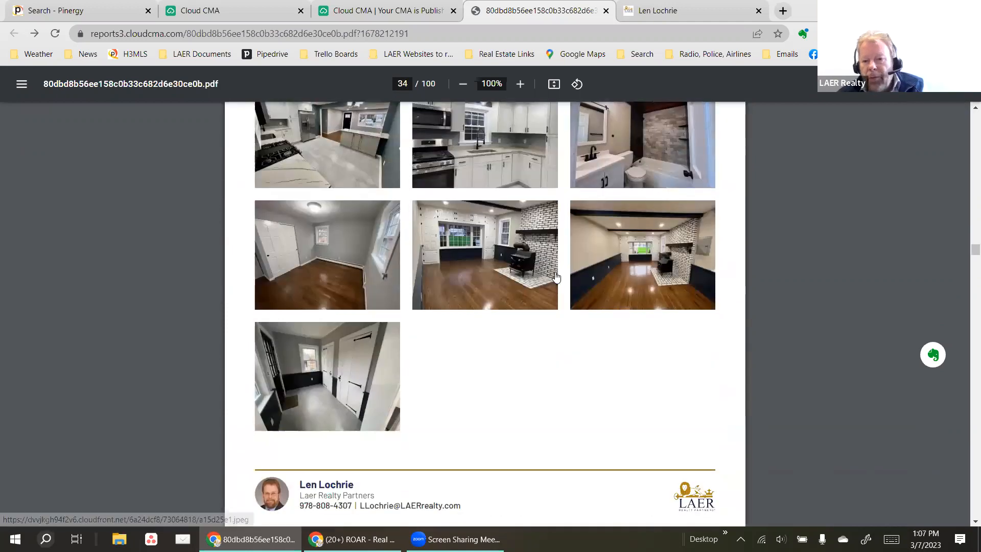
{"action": "scroll", "coordinate": [556, 277], "scroll_direction": "down", "scroll_amount": 15}
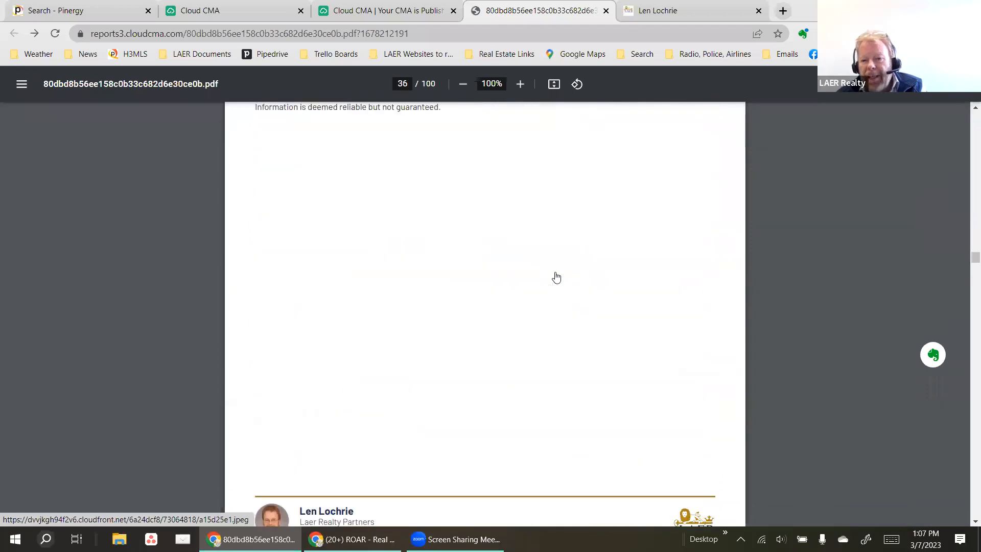
{"action": "scroll", "coordinate": [556, 277], "scroll_direction": "down", "scroll_amount": 8}
{"action": "scroll", "coordinate": [400, 319], "scroll_direction": "up", "scroll_amount": 2}
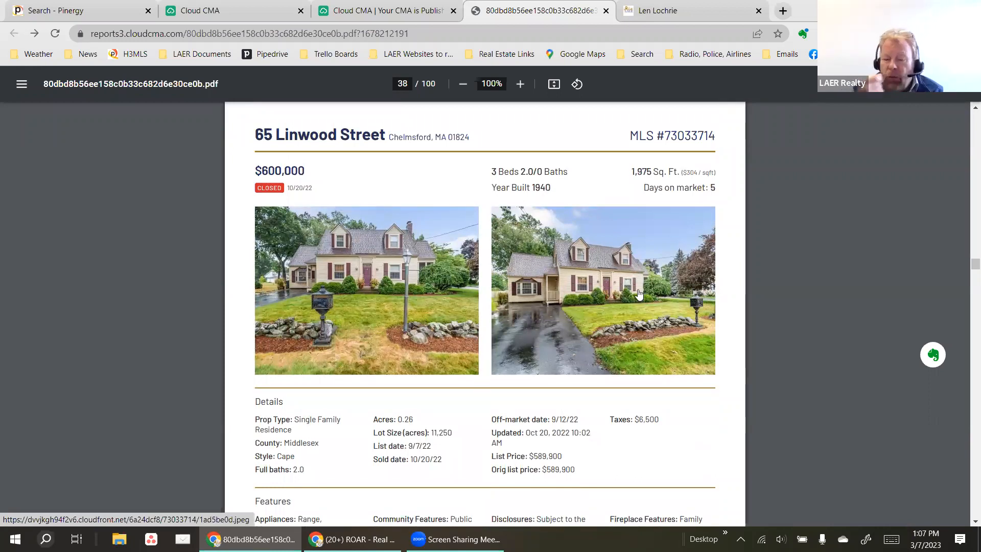
{"action": "scroll", "coordinate": [632, 301], "scroll_direction": "down", "scroll_amount": 1}
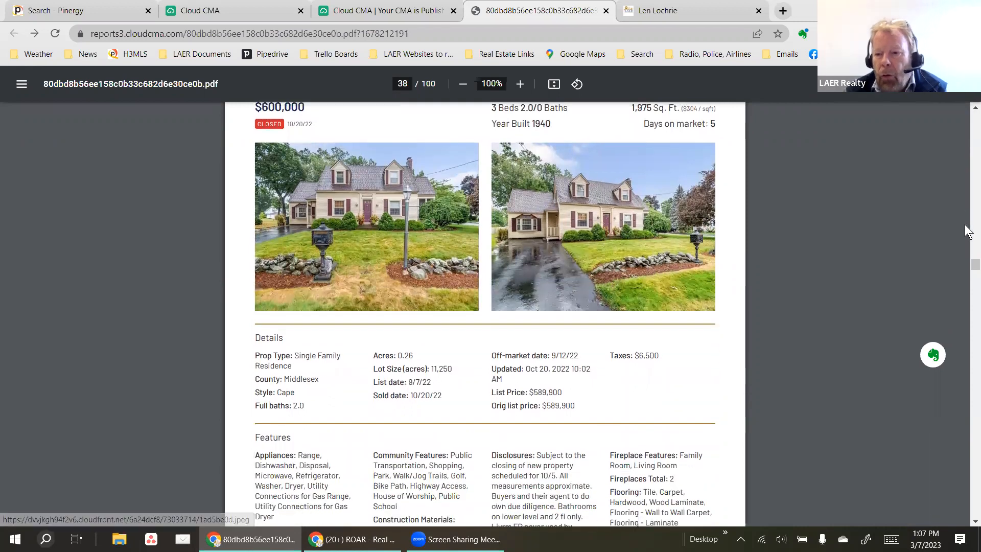
{"action": "left_click_drag", "start_coordinate": [975, 264], "coordinate": [975, 336]}
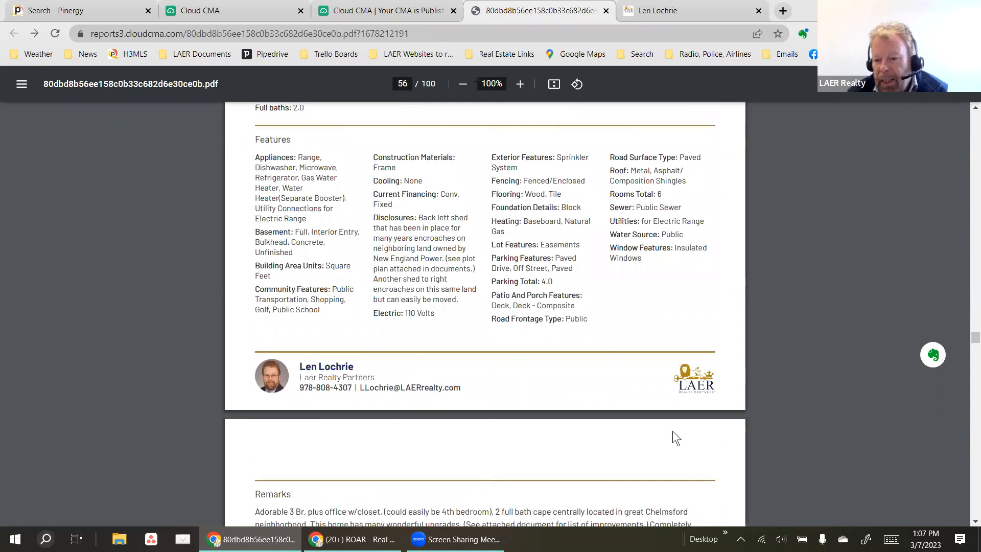
{"action": "scroll", "coordinate": [556, 336], "scroll_direction": "down", "scroll_amount": 14}
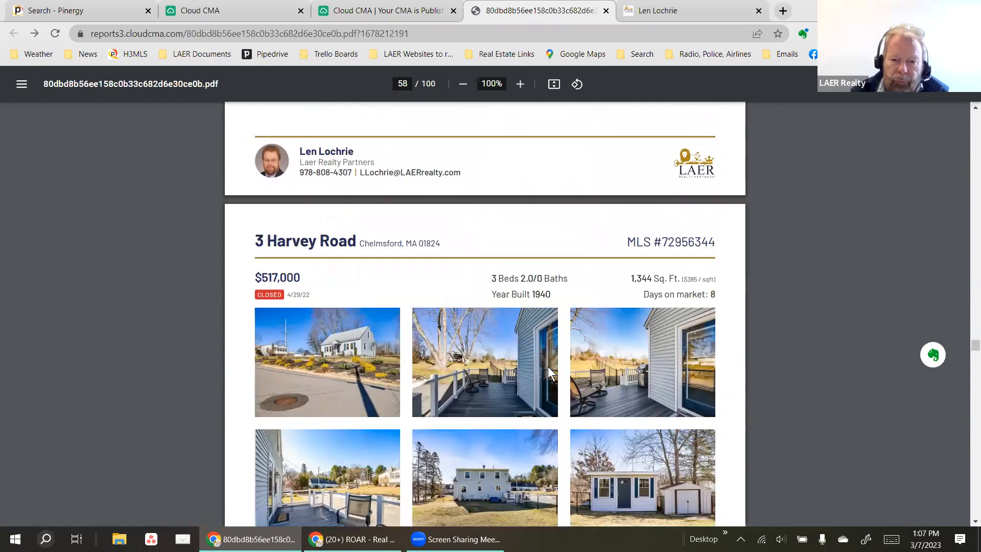
{"action": "scroll", "coordinate": [548, 366], "scroll_direction": "down", "scroll_amount": 20}
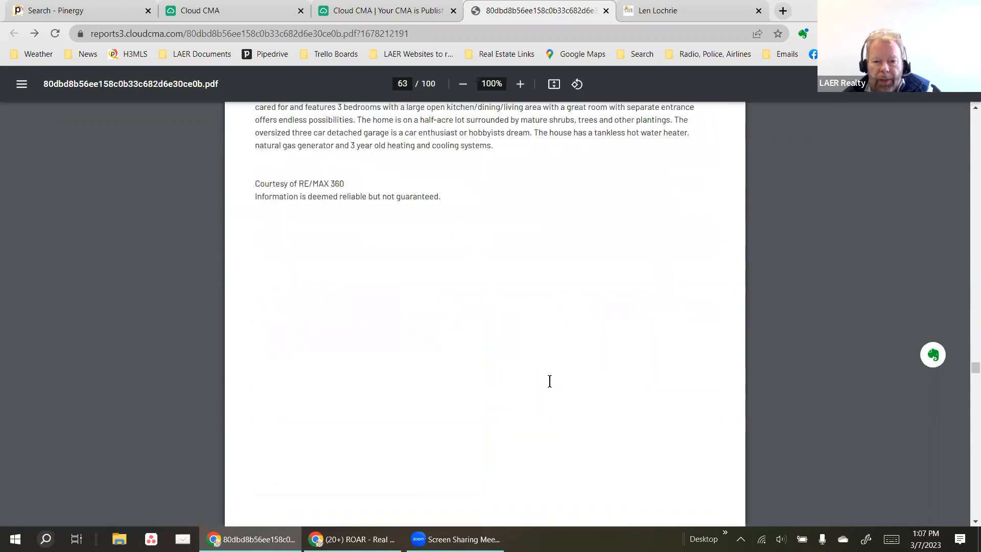
{"action": "scroll", "coordinate": [549, 381], "scroll_direction": "down", "scroll_amount": 20}
{"action": "scroll", "coordinate": [543, 439], "scroll_direction": "down", "scroll_amount": 20}
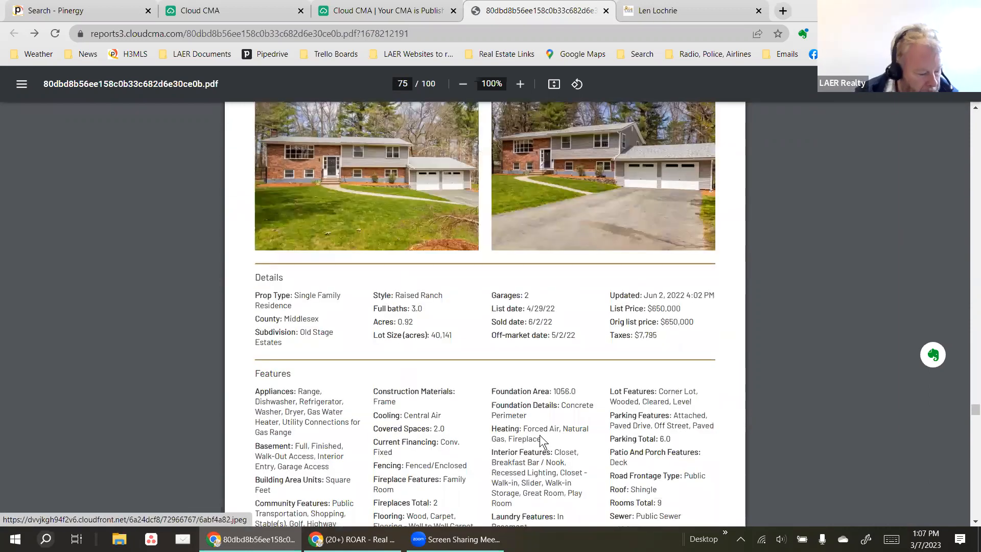
{"action": "scroll", "coordinate": [539, 434], "scroll_direction": "down", "scroll_amount": 15}
{"action": "scroll", "coordinate": [538, 436], "scroll_direction": "down", "scroll_amount": 20}
{"action": "scroll", "coordinate": [529, 450], "scroll_direction": "down", "scroll_amount": 20}
{"action": "scroll", "coordinate": [500, 482], "scroll_direction": "up", "scroll_amount": 12}
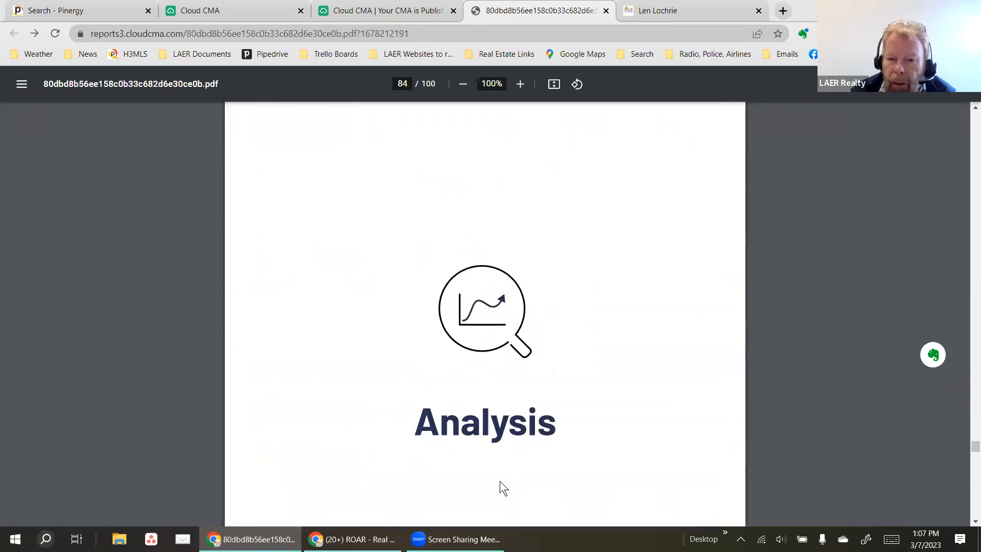
Scroll past Comparable Property Statistics to page 86, Online Valuation Analysis (up to 4.4%, $28,800).
{"action": "scroll", "coordinate": [500, 488], "scroll_direction": "down", "scroll_amount": 10}
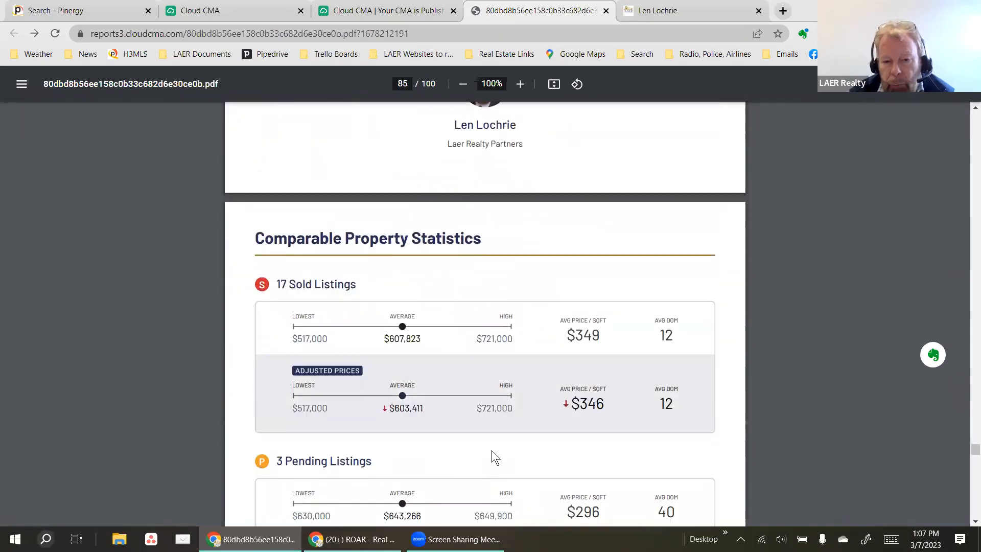
{"action": "scroll", "coordinate": [511, 429], "scroll_direction": "down", "scroll_amount": 1}
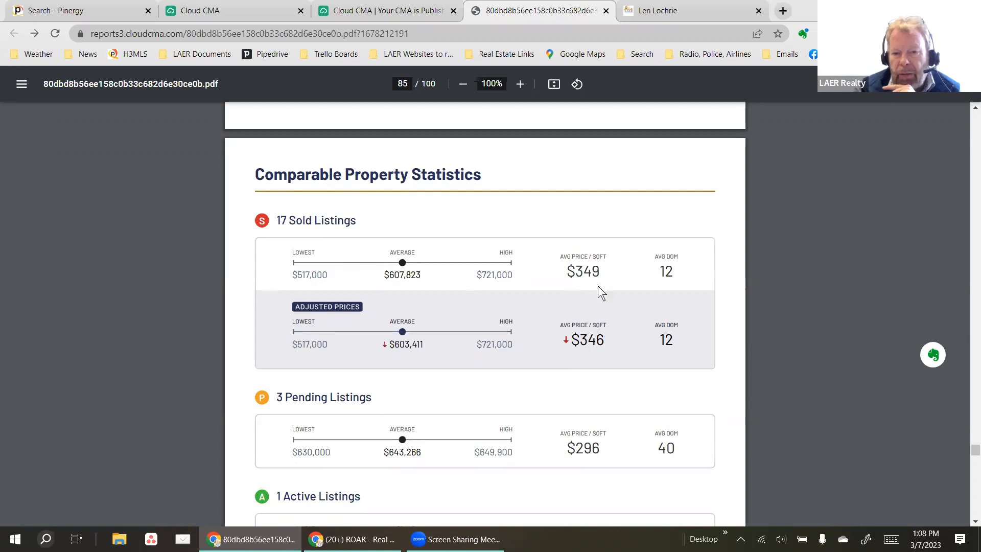
{"action": "scroll", "coordinate": [607, 343], "scroll_direction": "down", "scroll_amount": 3}
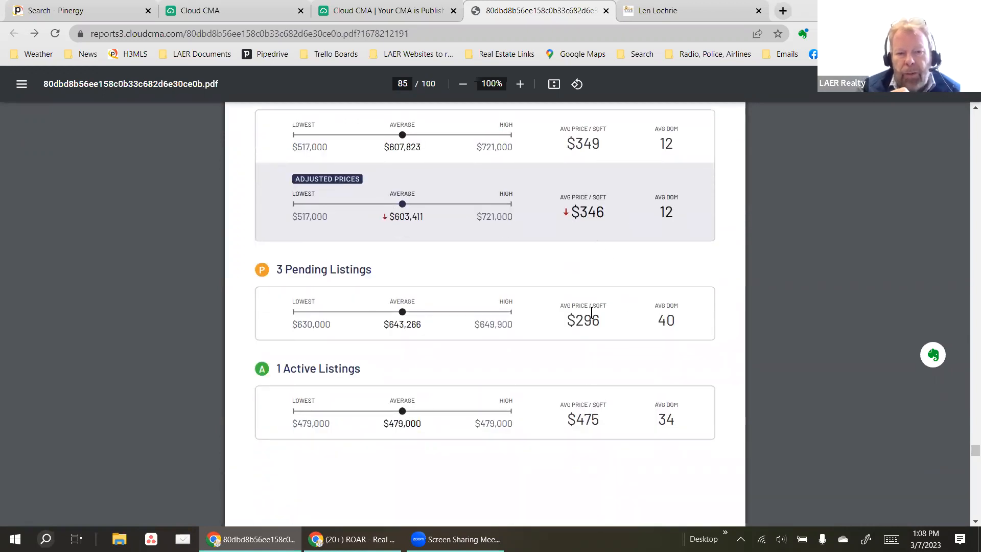
{"action": "scroll", "coordinate": [591, 311], "scroll_direction": "down", "scroll_amount": 3}
{"action": "scroll", "coordinate": [556, 290], "scroll_direction": "down", "scroll_amount": 8}
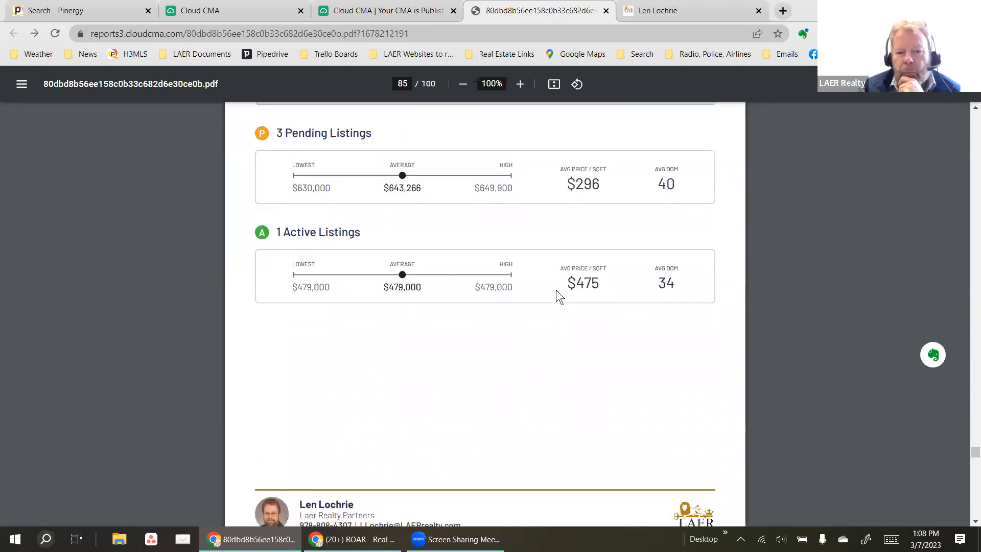
{"action": "scroll", "coordinate": [544, 322], "scroll_direction": "down", "scroll_amount": 3}
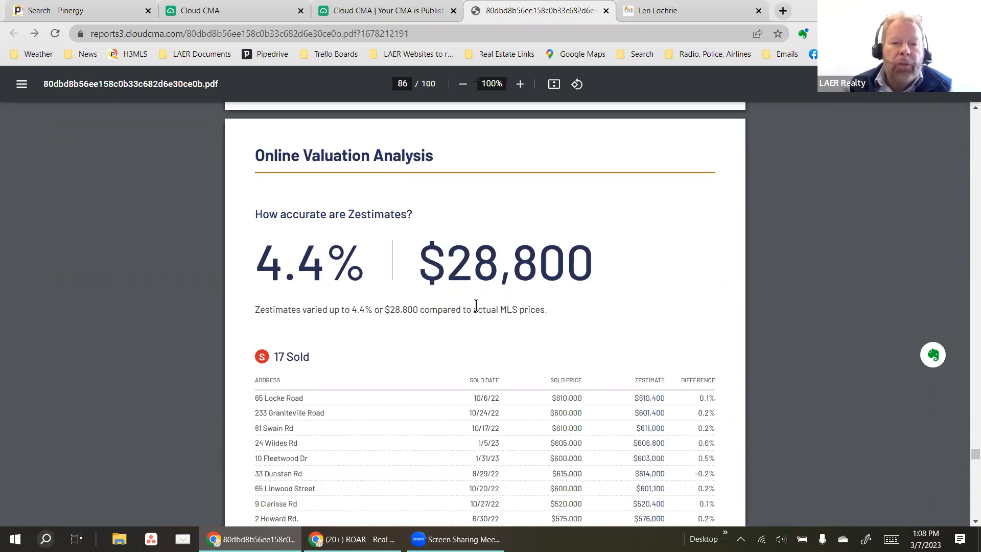
{"action": "scroll", "coordinate": [475, 305], "scroll_direction": "down", "scroll_amount": 6}
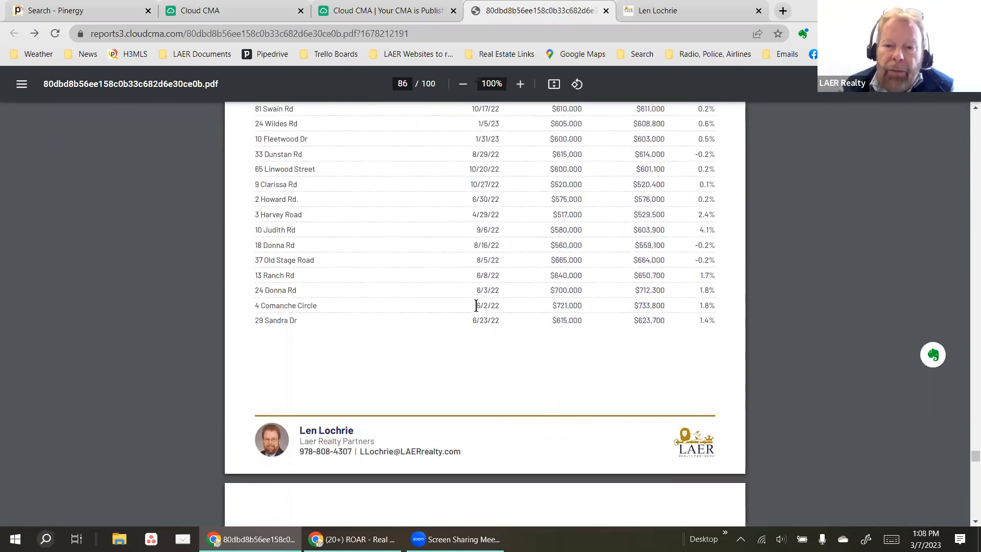
{"action": "scroll", "coordinate": [476, 305], "scroll_direction": "up", "scroll_amount": 2}
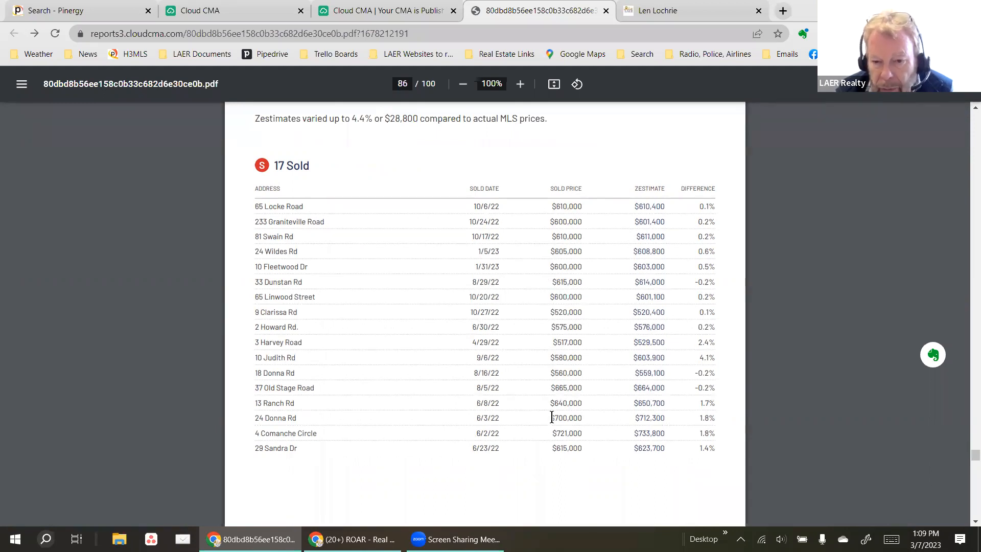
{"action": "left_click_drag", "start_coordinate": [551, 416], "coordinate": [670, 419]}
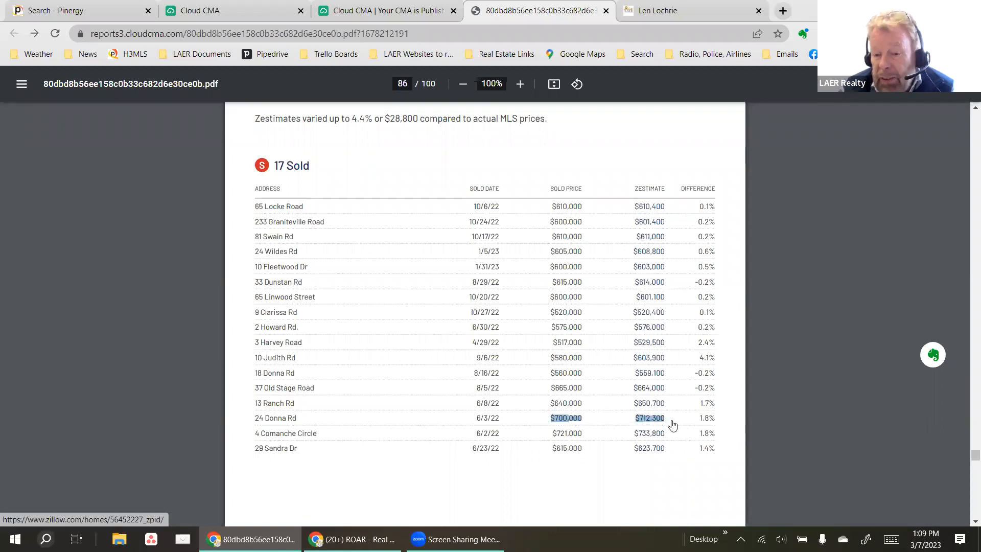
{"action": "left_click", "coordinate": [675, 440]}
Scroll on to page 88, Sold Property Analysis at 102.20% of list price.
{"action": "scroll", "coordinate": [675, 437], "scroll_direction": "down", "scroll_amount": 10}
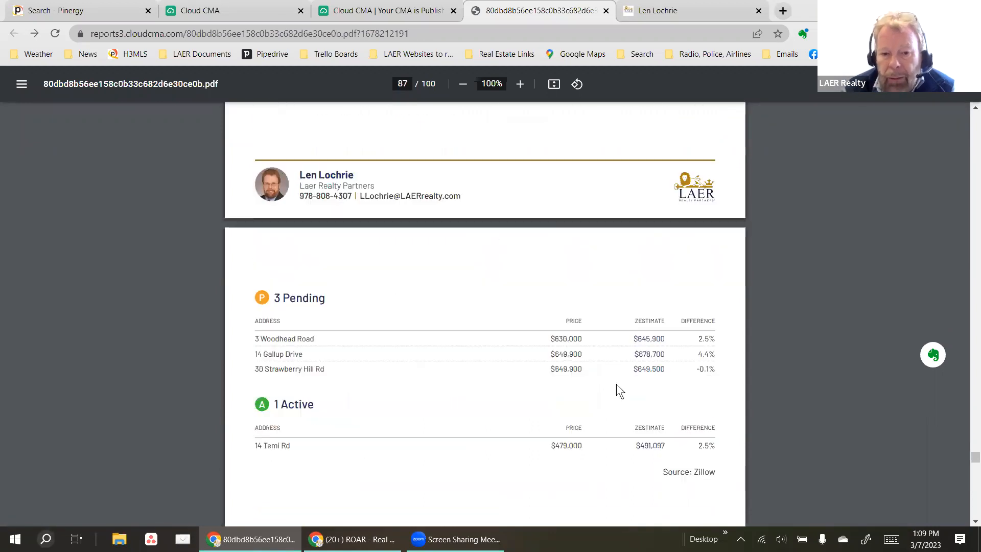
{"action": "scroll", "coordinate": [611, 384], "scroll_direction": "down", "scroll_amount": 5}
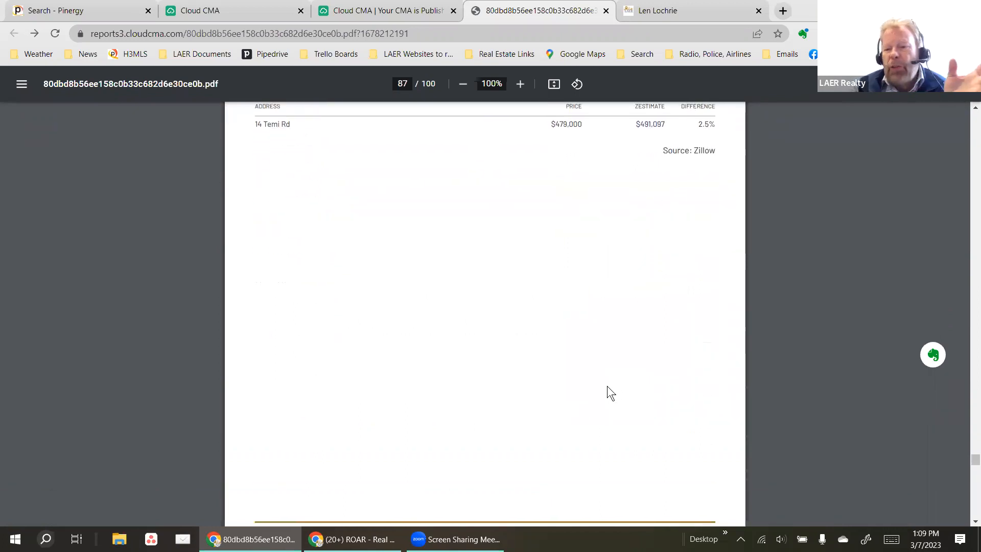
{"action": "scroll", "coordinate": [606, 387], "scroll_direction": "down", "scroll_amount": 2}
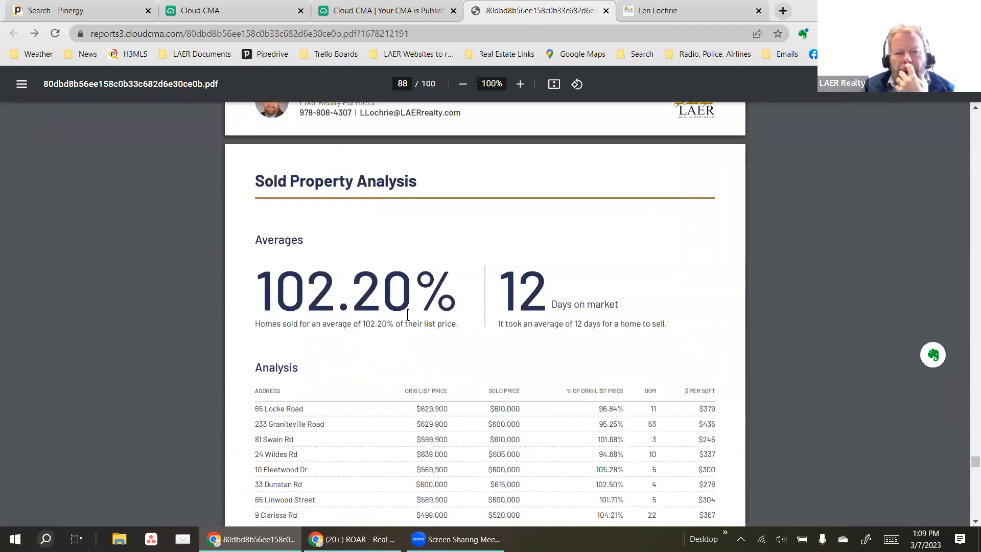
Scroll past the suggested list price and Comparable Averages to the page 91 Sellers Net Sheet.
{"action": "scroll", "coordinate": [542, 287], "scroll_direction": "down", "scroll_amount": 2}
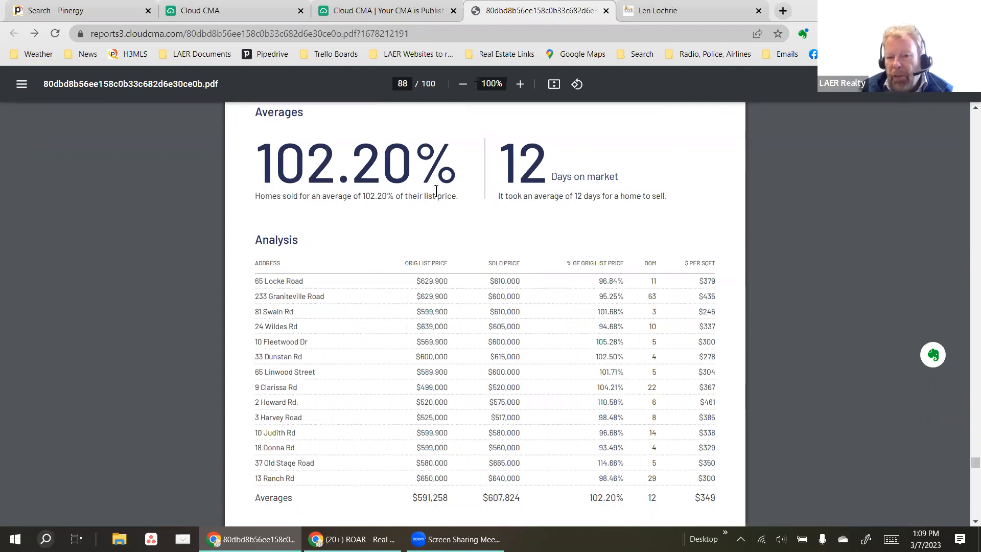
{"action": "scroll", "coordinate": [599, 216], "scroll_direction": "down", "scroll_amount": 2}
{"action": "scroll", "coordinate": [599, 216], "scroll_direction": "down", "scroll_amount": 12}
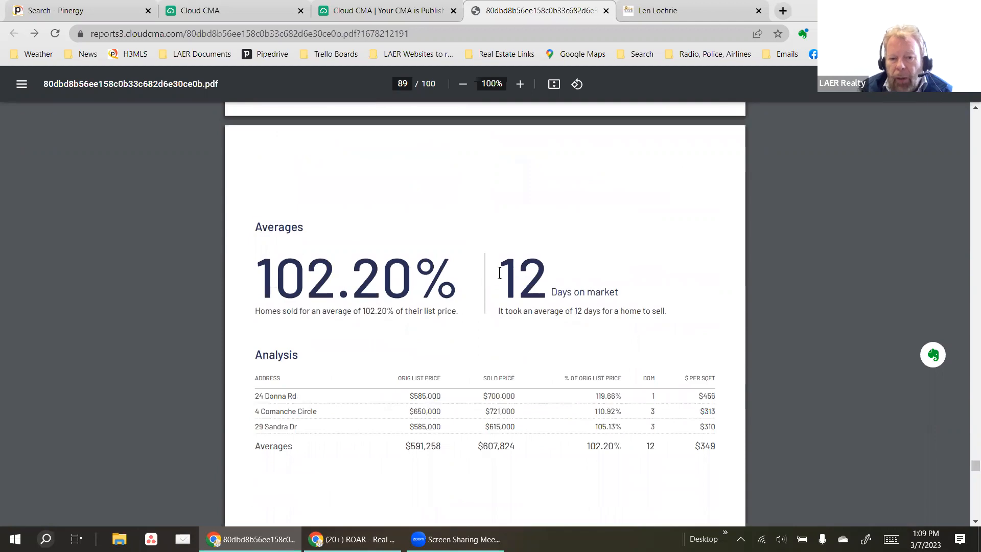
{"action": "scroll", "coordinate": [451, 303], "scroll_direction": "down", "scroll_amount": 13}
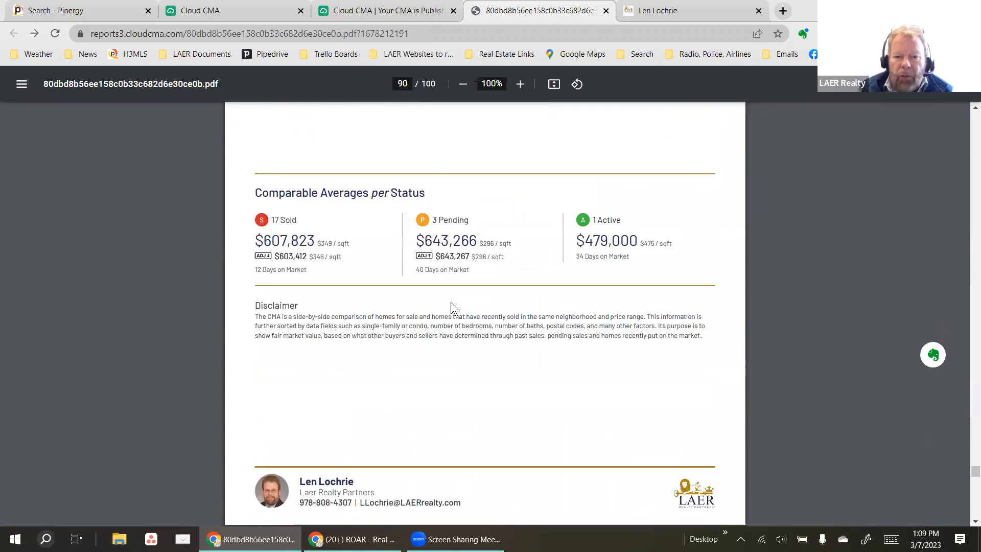
{"action": "scroll", "coordinate": [512, 301], "scroll_direction": "up", "scroll_amount": 4}
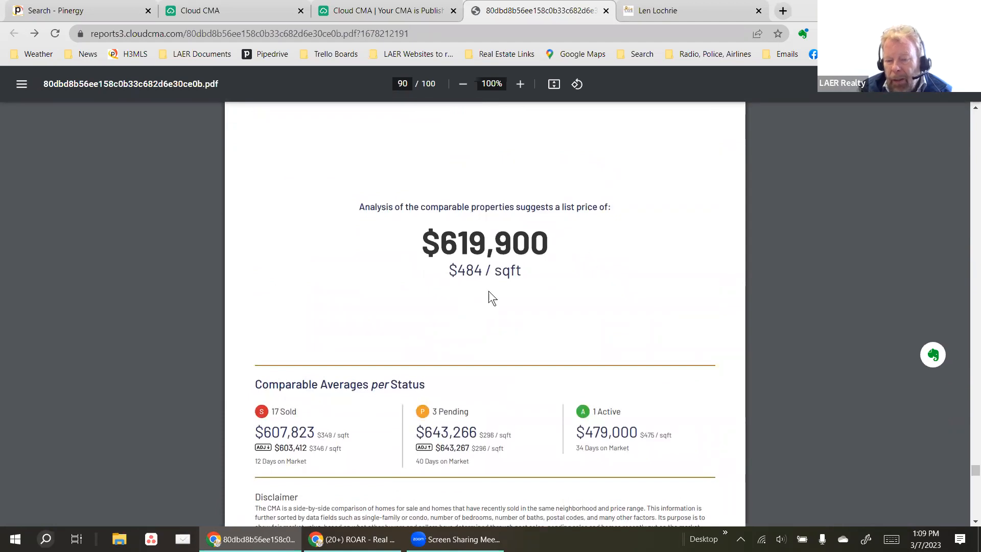
{"action": "scroll", "coordinate": [540, 275], "scroll_direction": "down", "scroll_amount": 6}
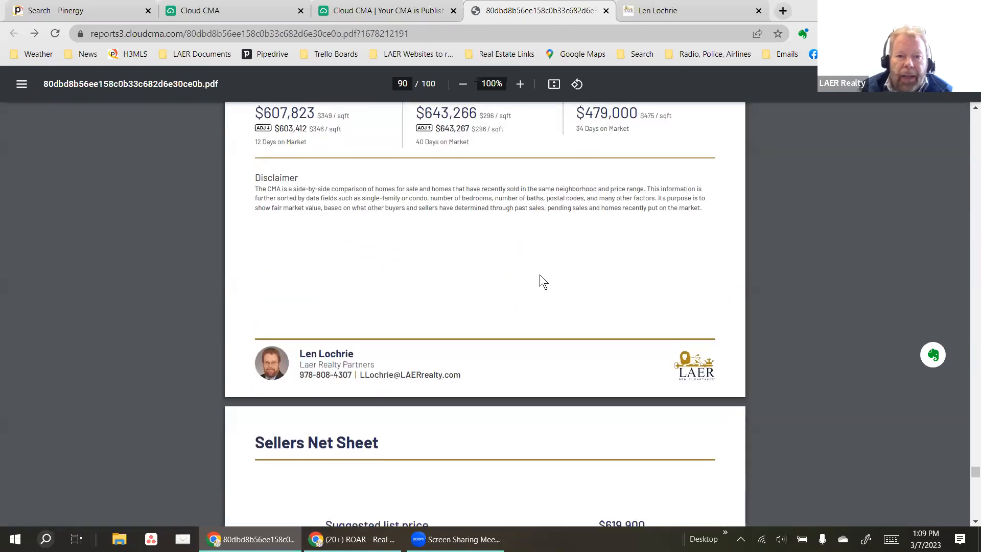
{"action": "scroll", "coordinate": [539, 274], "scroll_direction": "up", "scroll_amount": 1}
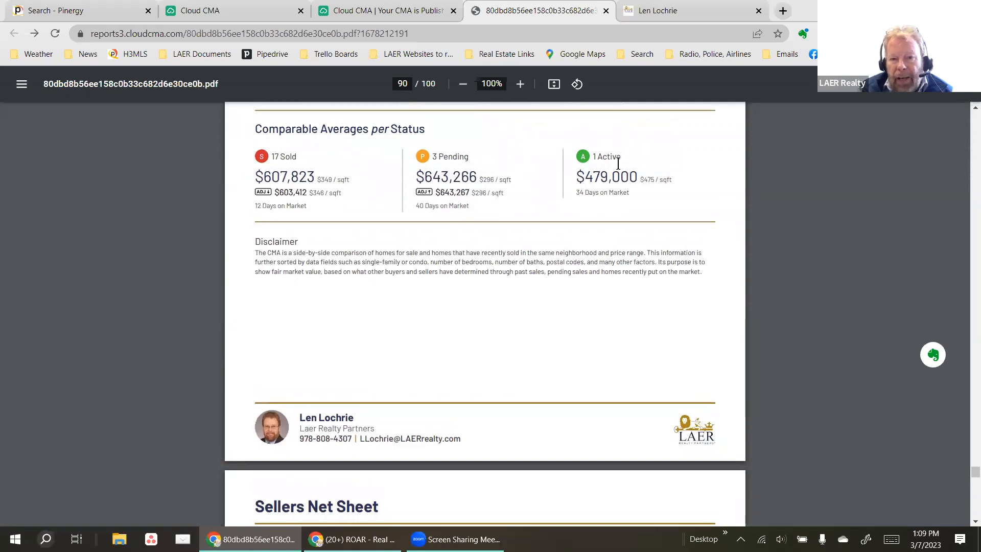
{"action": "scroll", "coordinate": [511, 248], "scroll_direction": "down", "scroll_amount": 10}
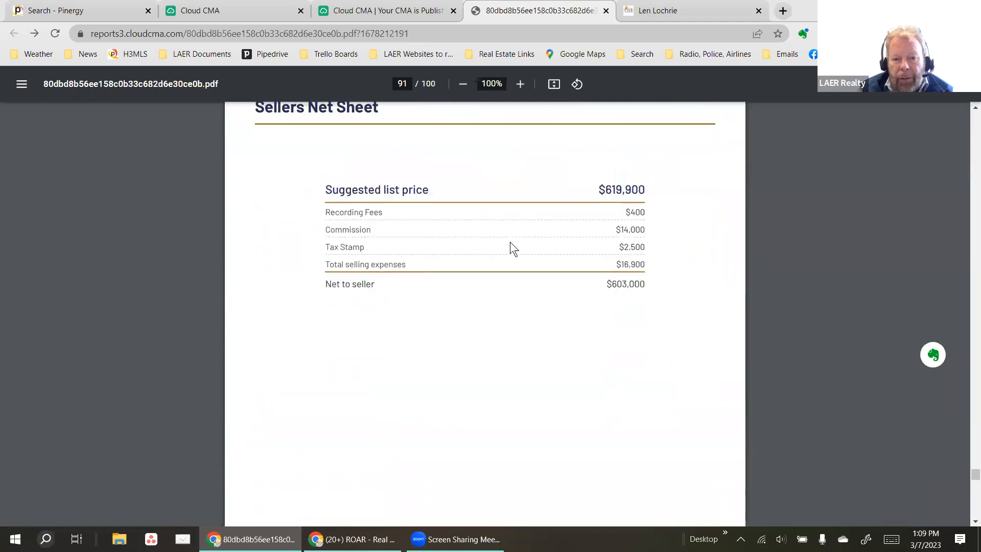
Scroll to page 92, Time To Sell: 12 days on market, 102.20% of list price.
{"action": "scroll", "coordinate": [510, 241], "scroll_direction": "up", "scroll_amount": 3}
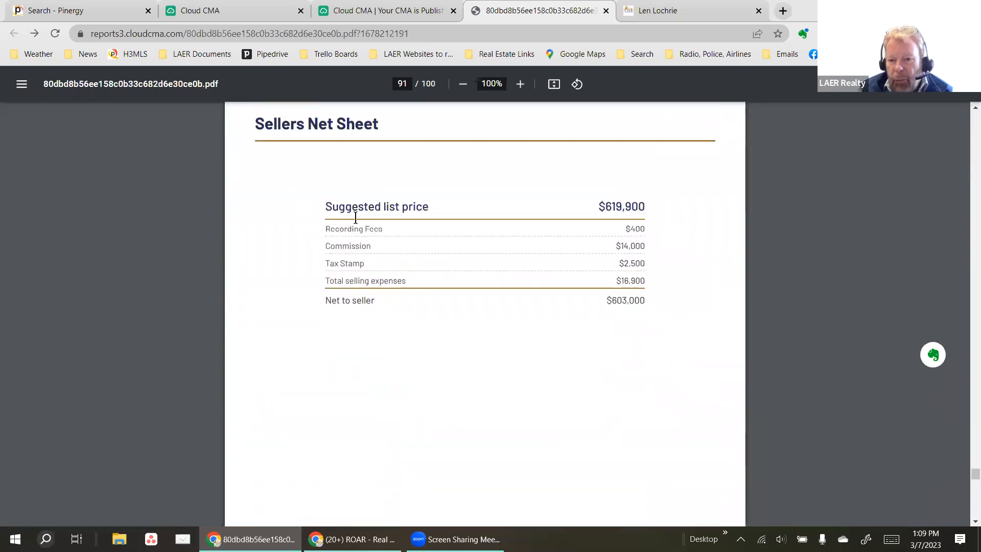
{"action": "scroll", "coordinate": [542, 285], "scroll_direction": "down", "scroll_amount": 10}
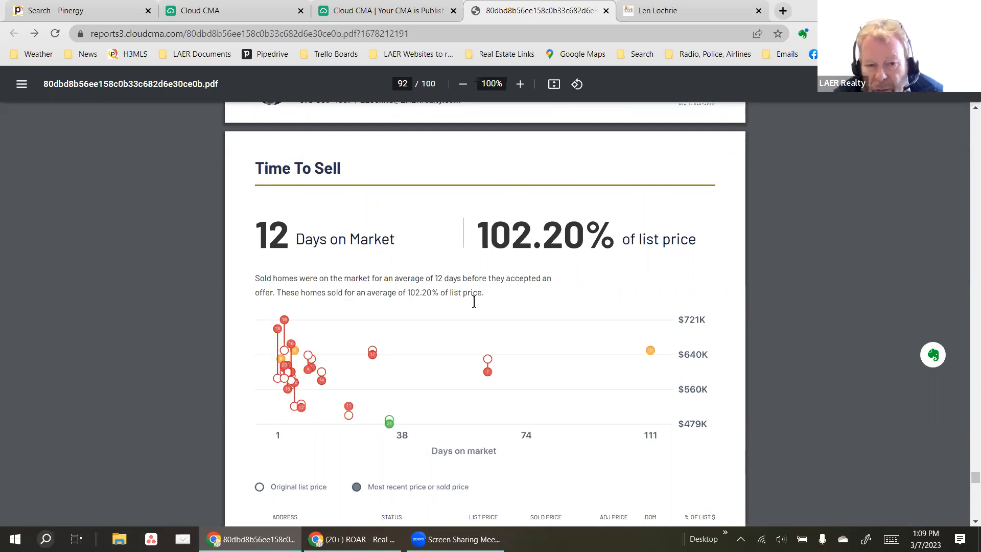
Scroll past the $345 average price per sqft page to page 96, Intelligent Pricing and Timing.
{"action": "scroll", "coordinate": [450, 317], "scroll_direction": "down", "scroll_amount": 4}
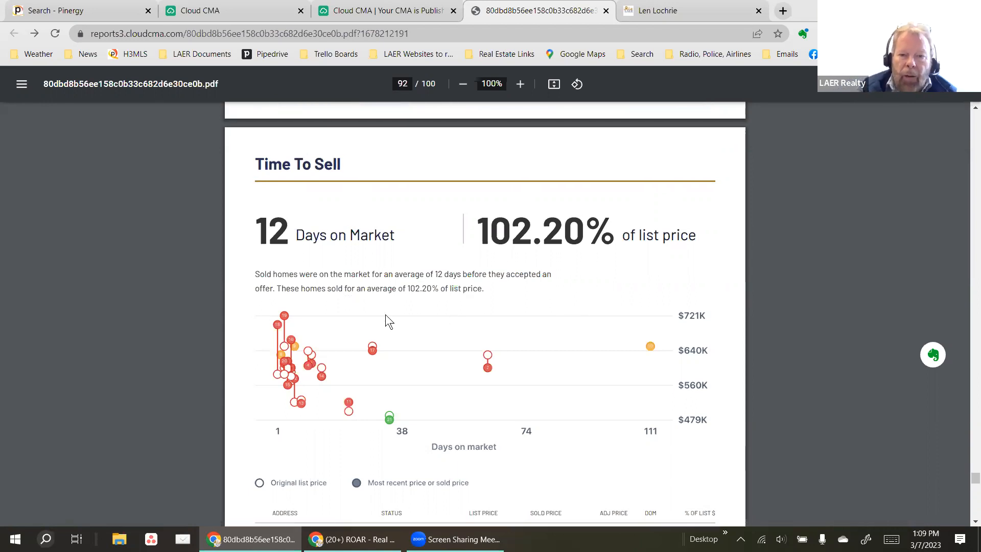
{"action": "scroll", "coordinate": [455, 299], "scroll_direction": "down", "scroll_amount": 12}
{"action": "scroll", "coordinate": [469, 304], "scroll_direction": "down", "scroll_amount": 12}
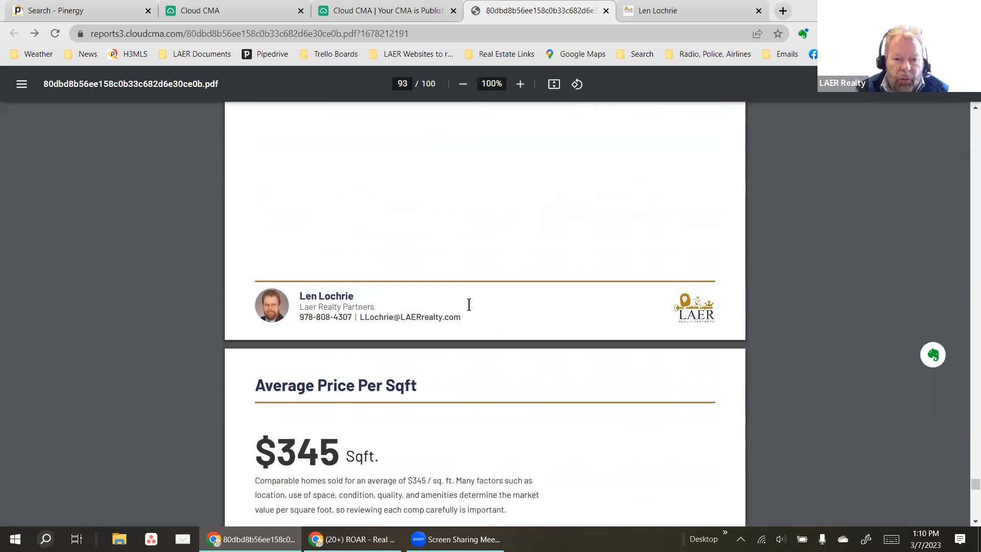
{"action": "scroll", "coordinate": [476, 307], "scroll_direction": "up", "scroll_amount": 2}
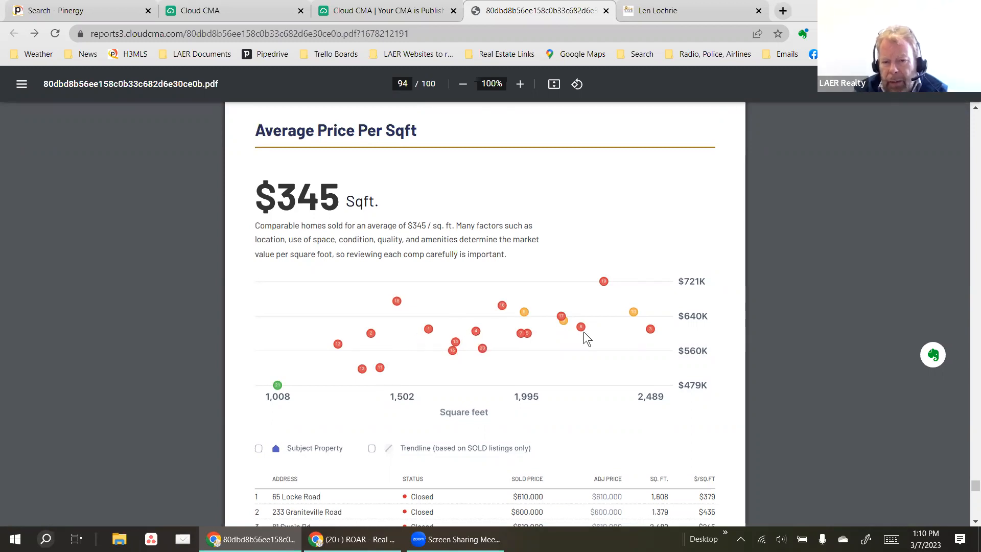
{"action": "scroll", "coordinate": [559, 311], "scroll_direction": "down", "scroll_amount": 8}
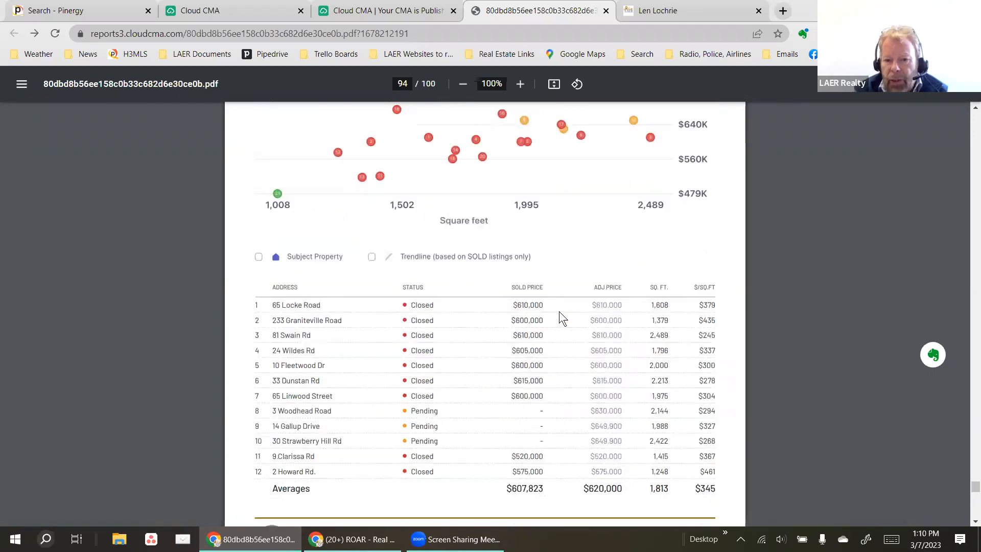
{"action": "scroll", "coordinate": [451, 336], "scroll_direction": "down", "scroll_amount": 10}
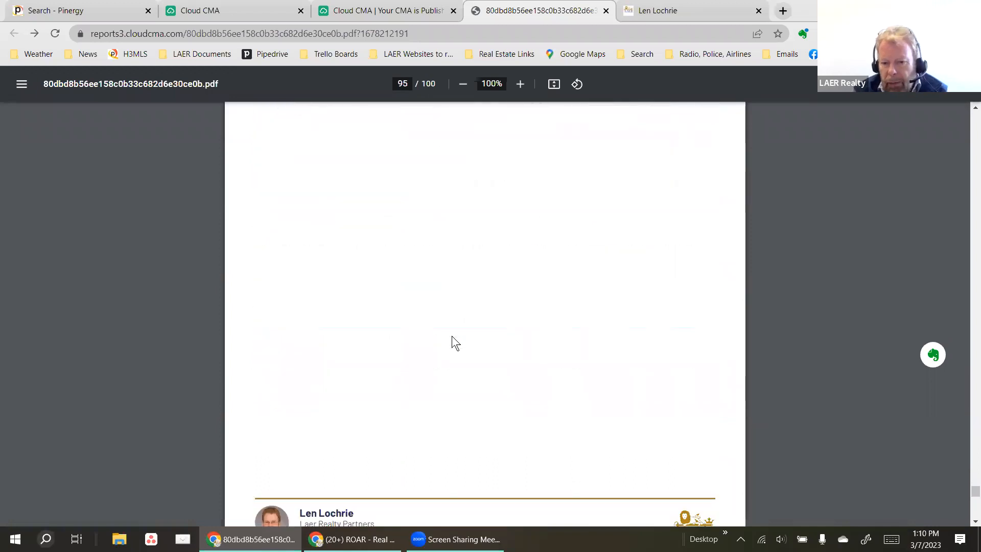
{"action": "scroll", "coordinate": [451, 335], "scroll_direction": "up", "scroll_amount": 3}
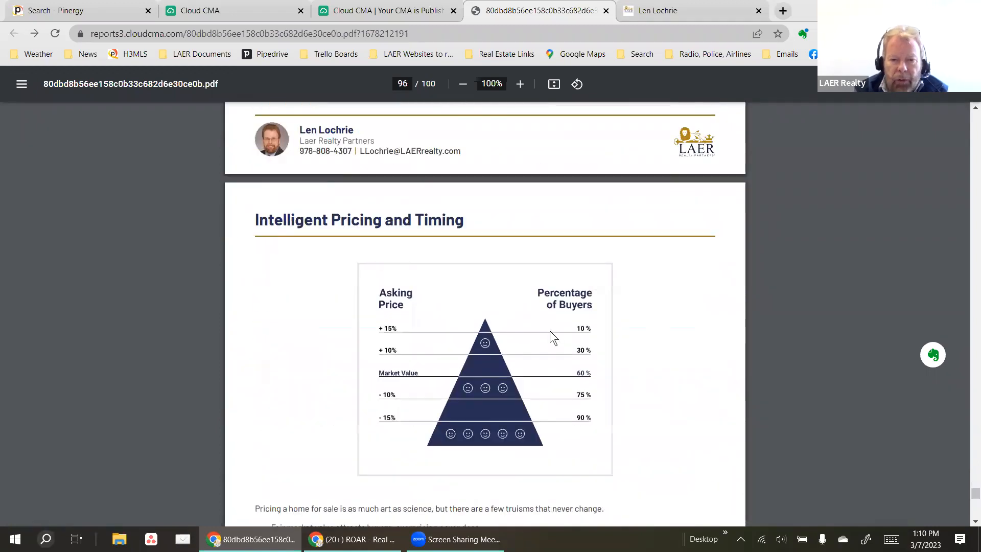
{"action": "scroll", "coordinate": [655, 293], "scroll_direction": "down", "scroll_amount": 2}
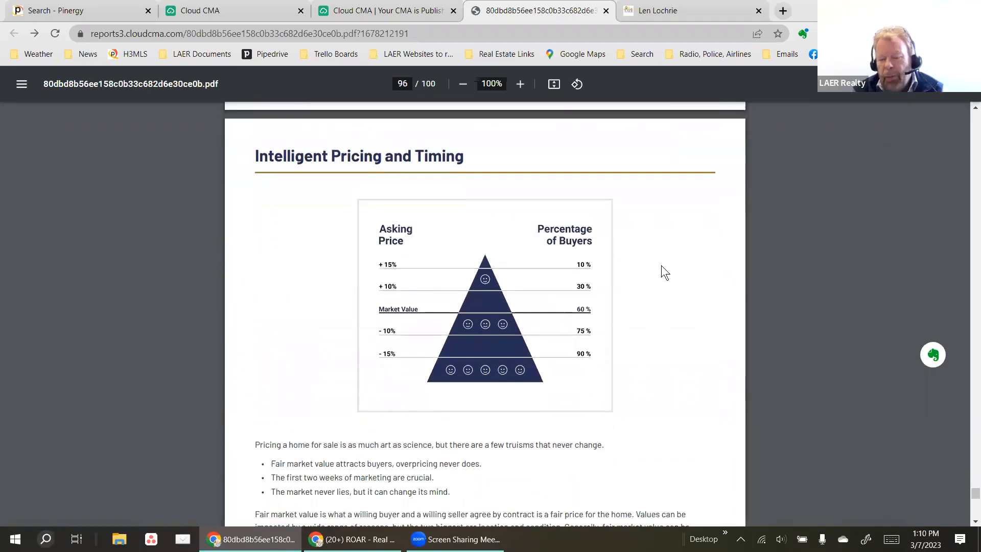
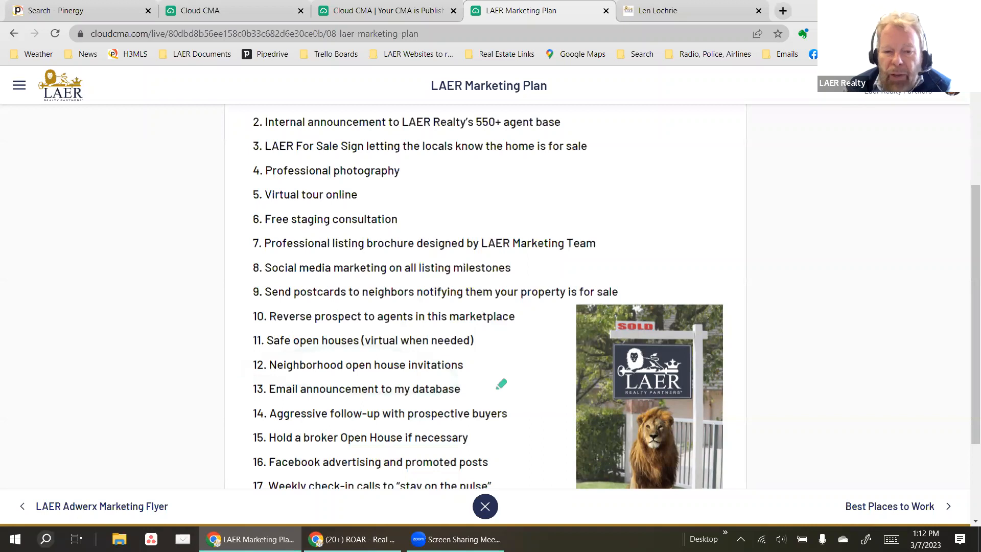
Advance through Best Places to Work, Marketing and Photography, LAER Tech and What is a CMA? to Comps.
{"action": "scroll", "coordinate": [518, 436], "scroll_direction": "down", "scroll_amount": 1}
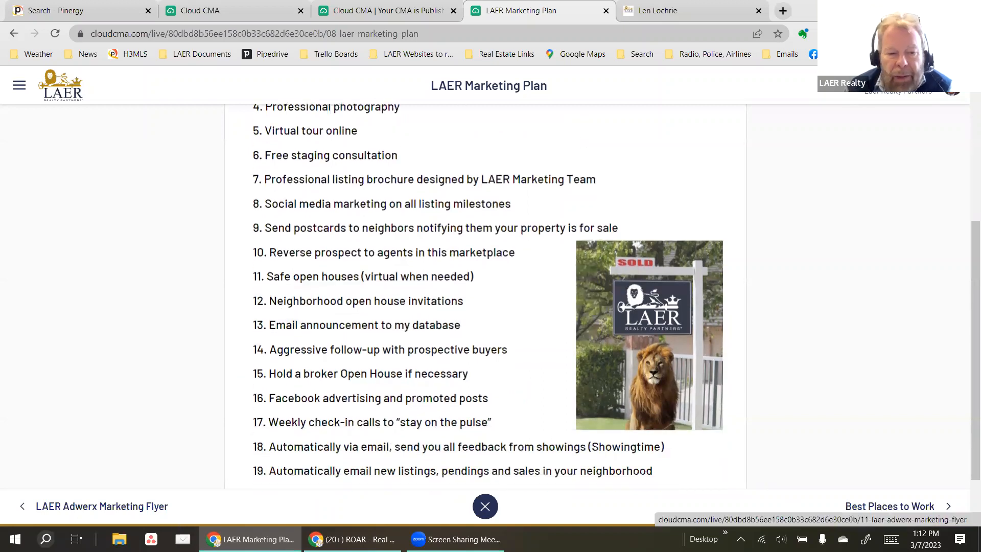
{"action": "left_click", "coordinate": [893, 508]}
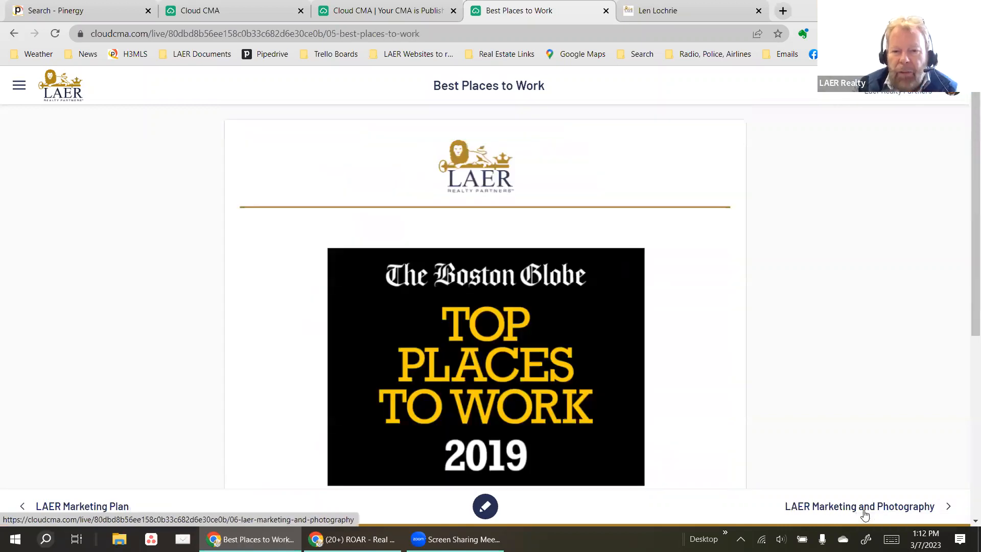
{"action": "left_click", "coordinate": [864, 510]}
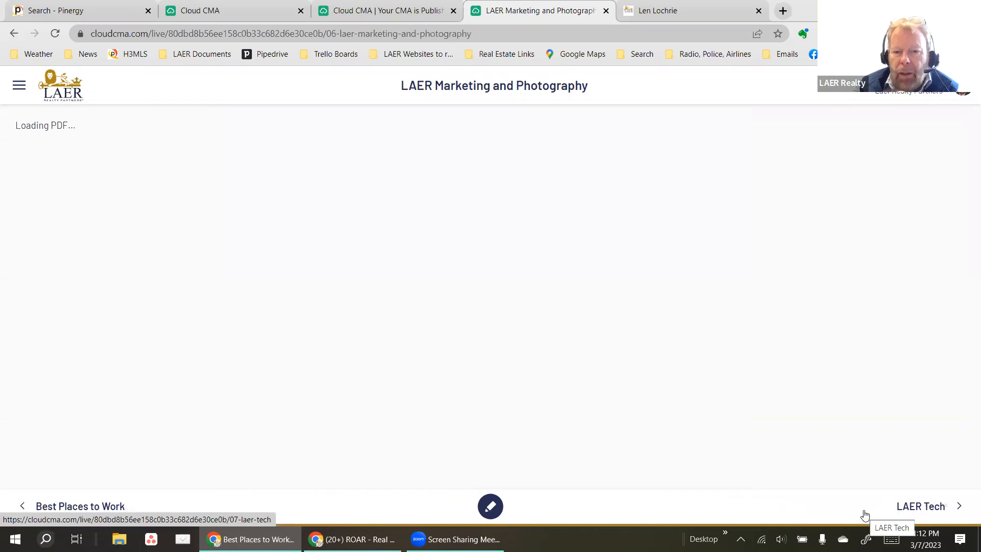
{"action": "left_click", "coordinate": [924, 507]}
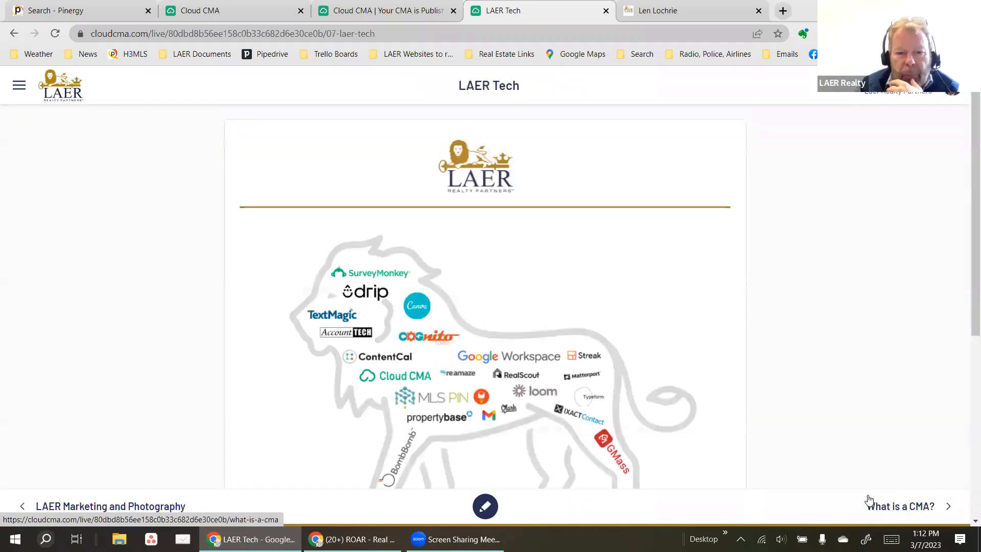
{"action": "left_click", "coordinate": [869, 500]}
{"action": "left_click", "coordinate": [908, 506]}
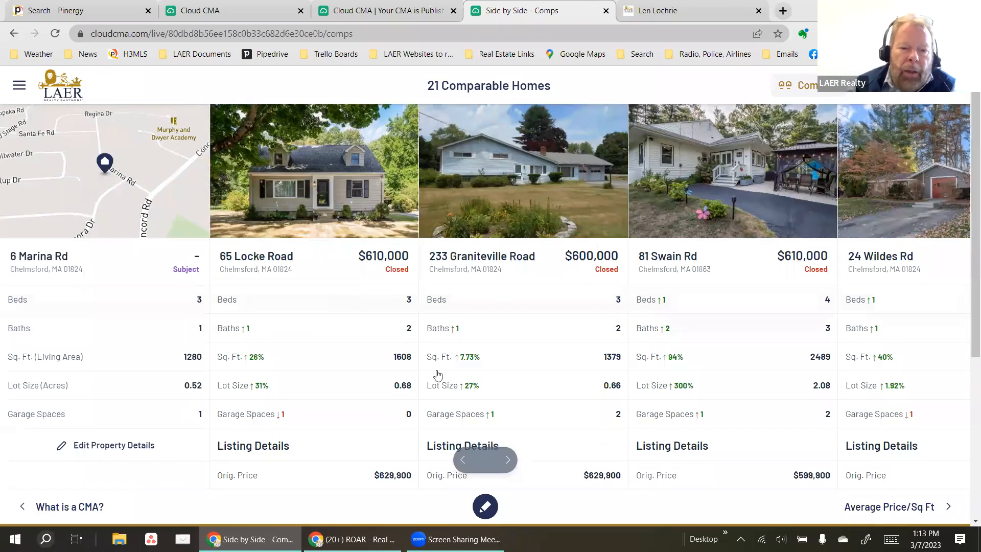
{"action": "left_click", "coordinate": [504, 460]}
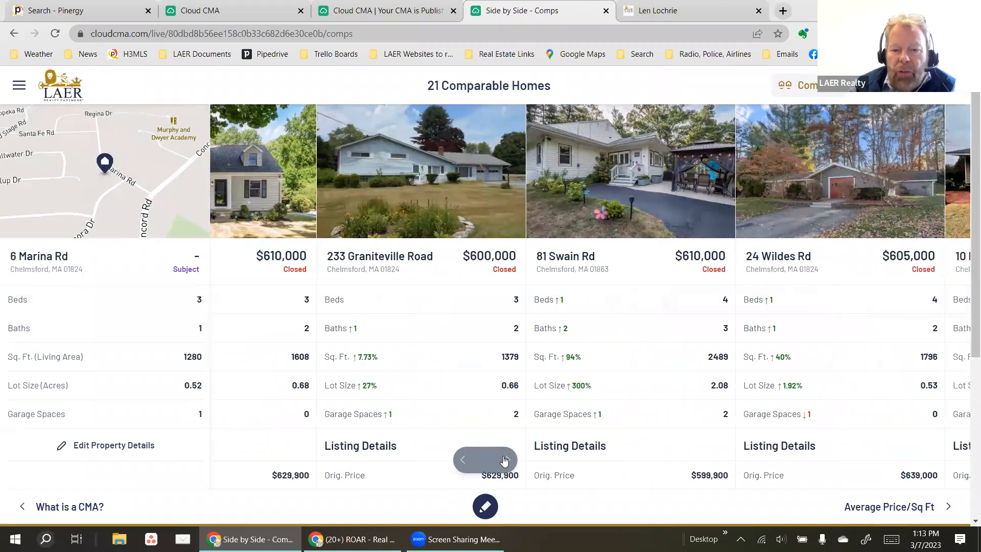
{"action": "left_click", "coordinate": [504, 460]}
{"action": "left_click", "coordinate": [504, 460]}
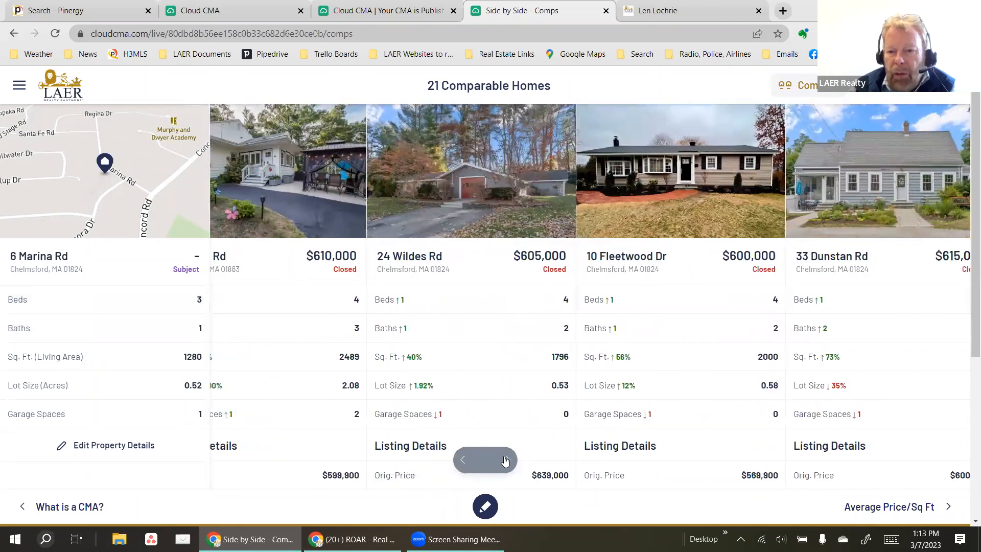
{"action": "scroll", "coordinate": [538, 363], "scroll_direction": "down", "scroll_amount": 3}
{"action": "scroll", "coordinate": [541, 364], "scroll_direction": "down", "scroll_amount": 1}
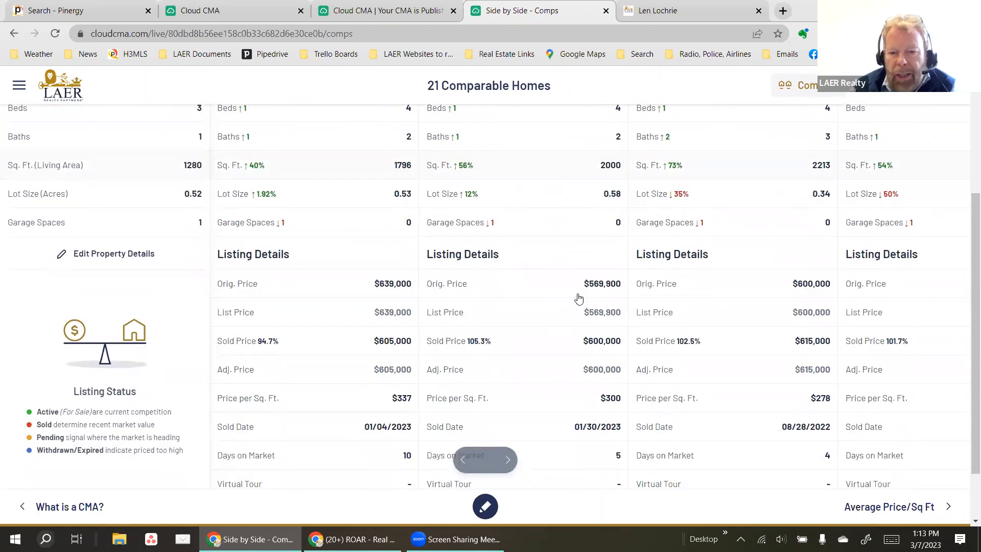
{"action": "scroll", "coordinate": [607, 469], "scroll_direction": "down", "scroll_amount": 2}
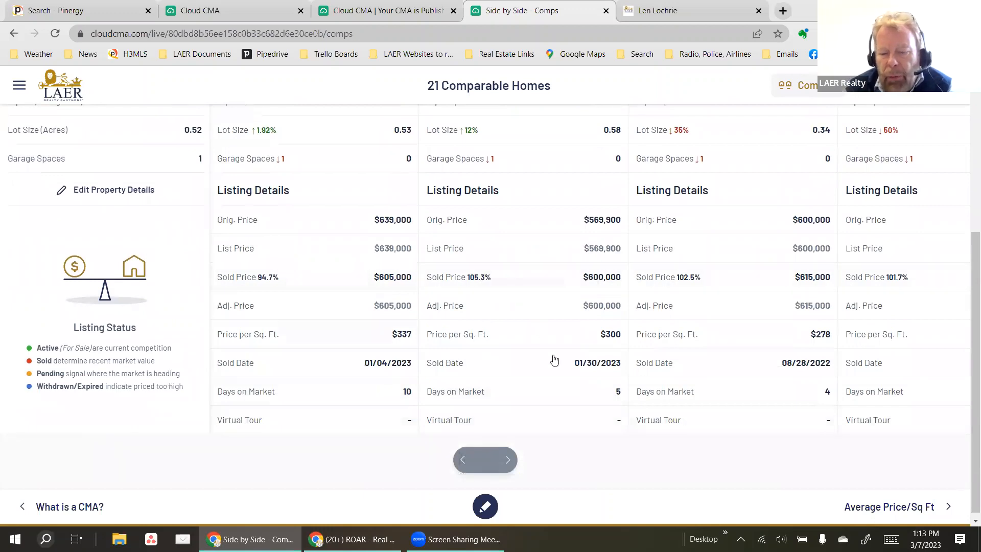
{"action": "scroll", "coordinate": [565, 390], "scroll_direction": "up", "scroll_amount": 1}
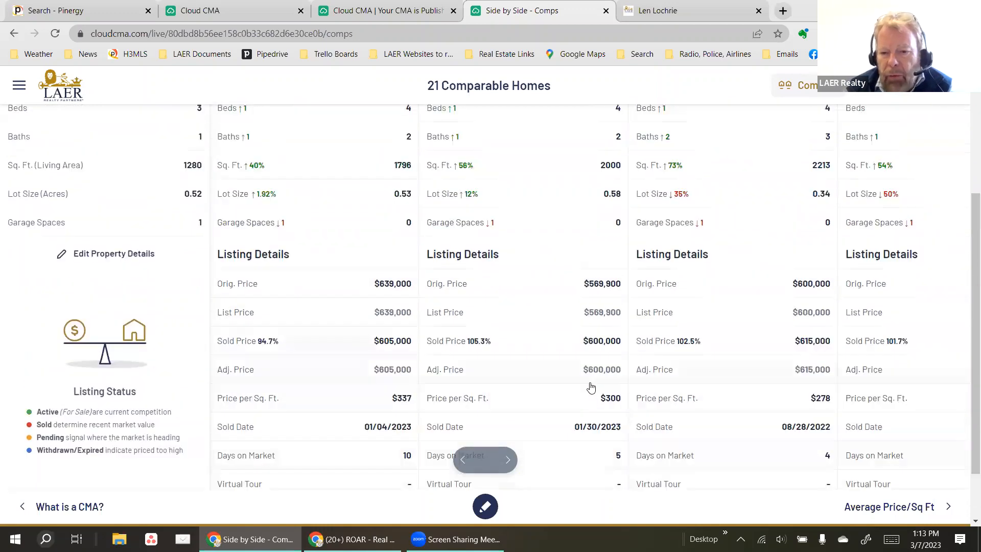
{"action": "scroll", "coordinate": [565, 357], "scroll_direction": "up", "scroll_amount": 4}
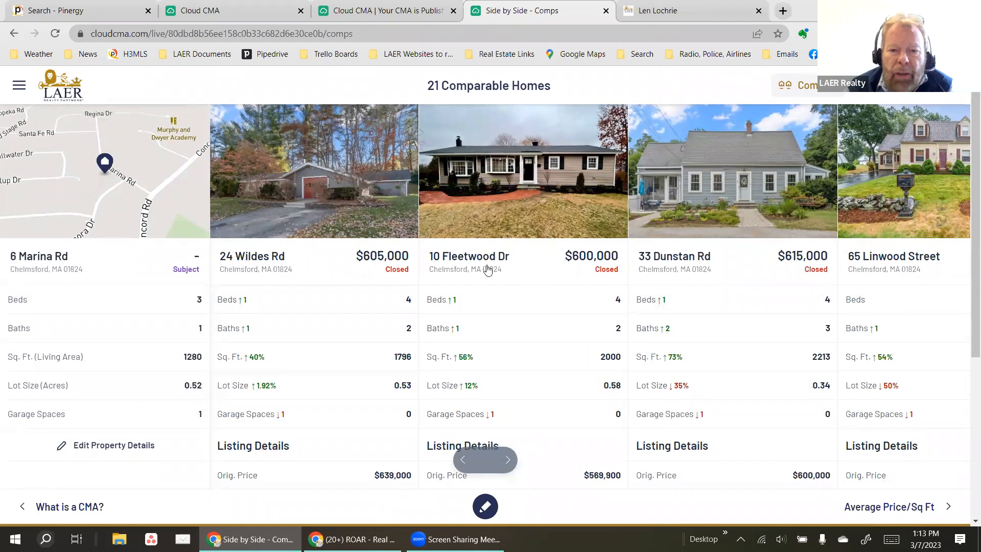
{"action": "left_click", "coordinate": [531, 209]}
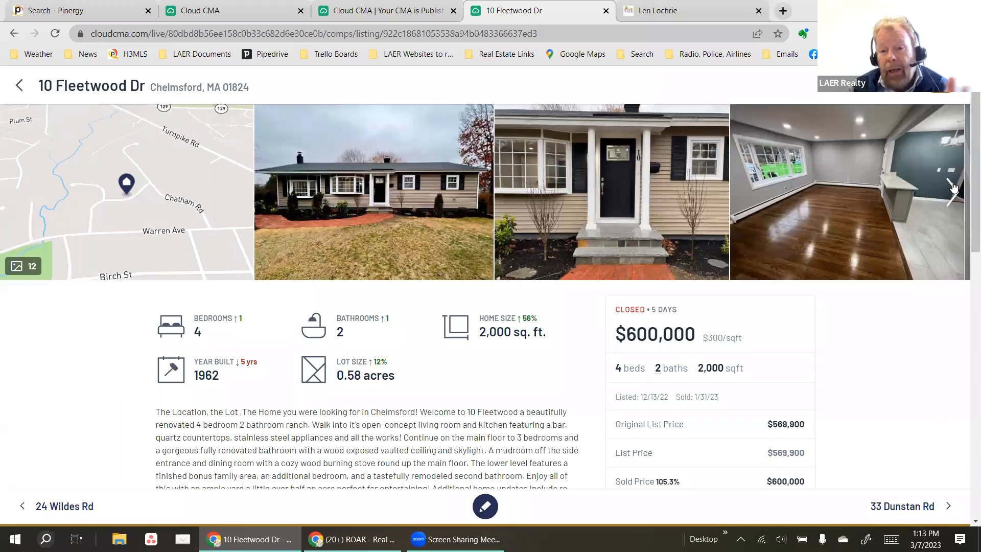
{"action": "left_click", "coordinate": [952, 187]}
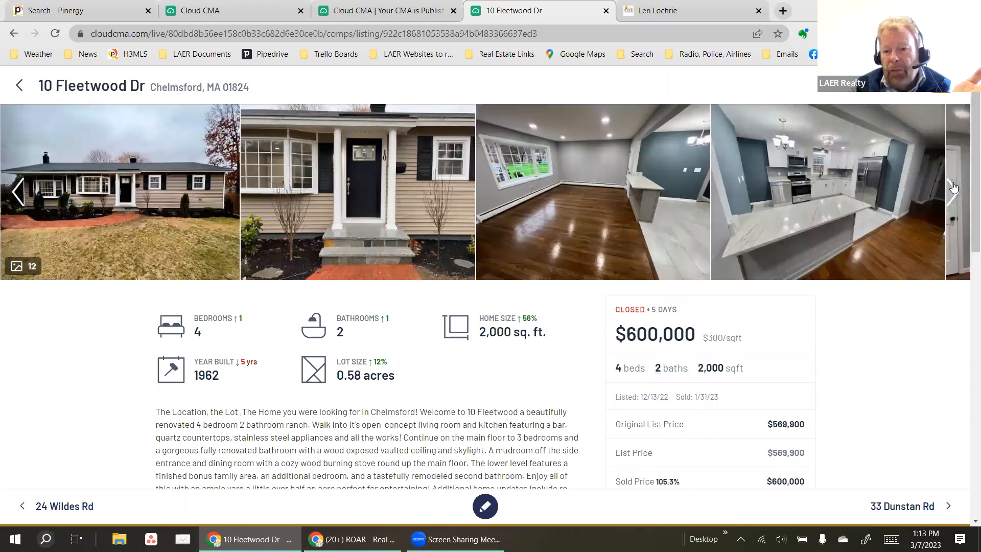
{"action": "left_click", "coordinate": [952, 187]}
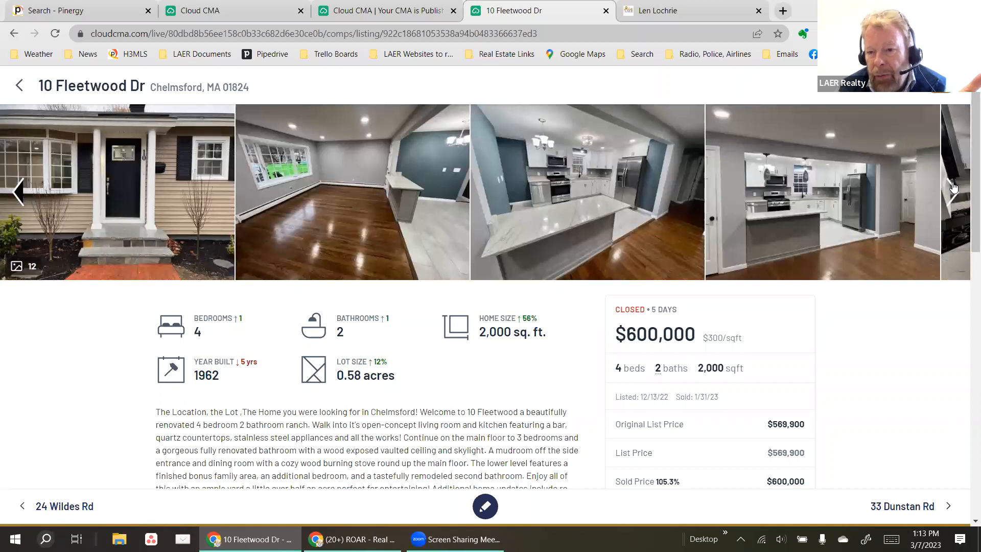
{"action": "left_click", "coordinate": [951, 187]}
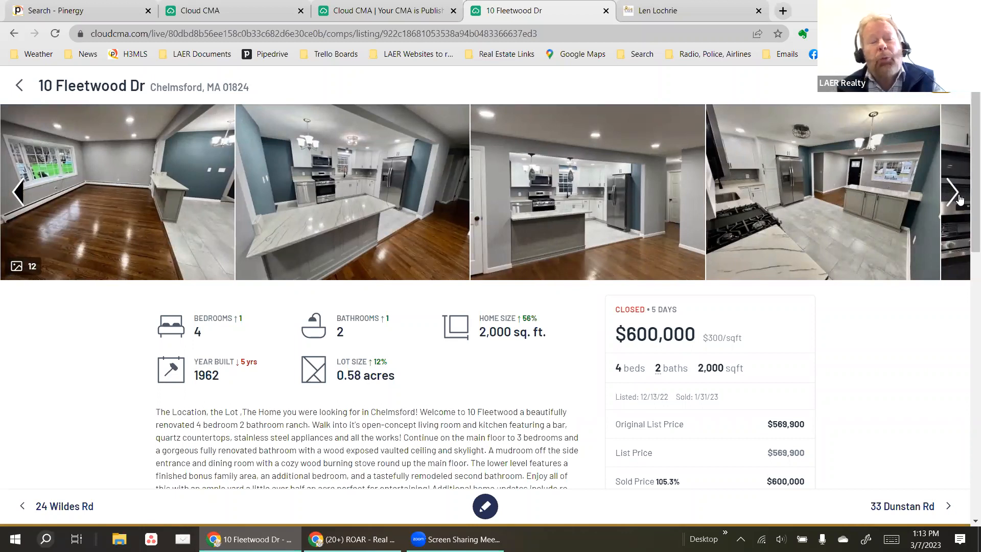
{"action": "left_click", "coordinate": [959, 199]}
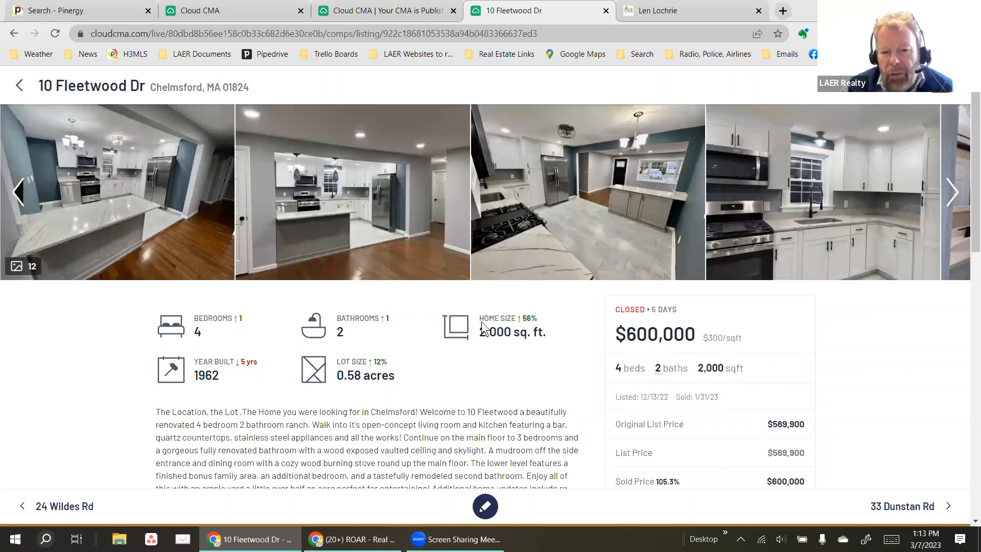
{"action": "scroll", "coordinate": [577, 341], "scroll_direction": "down", "scroll_amount": 3}
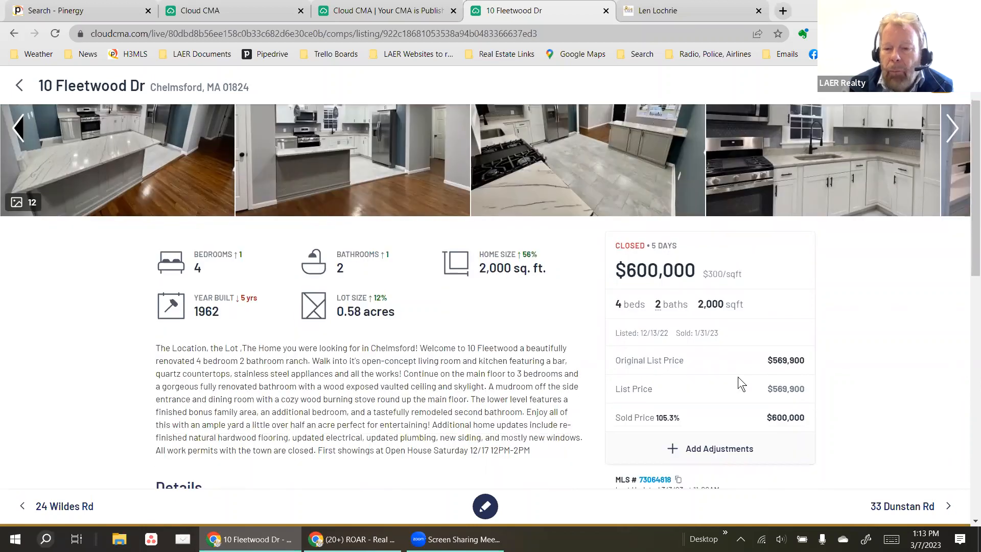
{"action": "scroll", "coordinate": [836, 401], "scroll_direction": "down", "scroll_amount": 3}
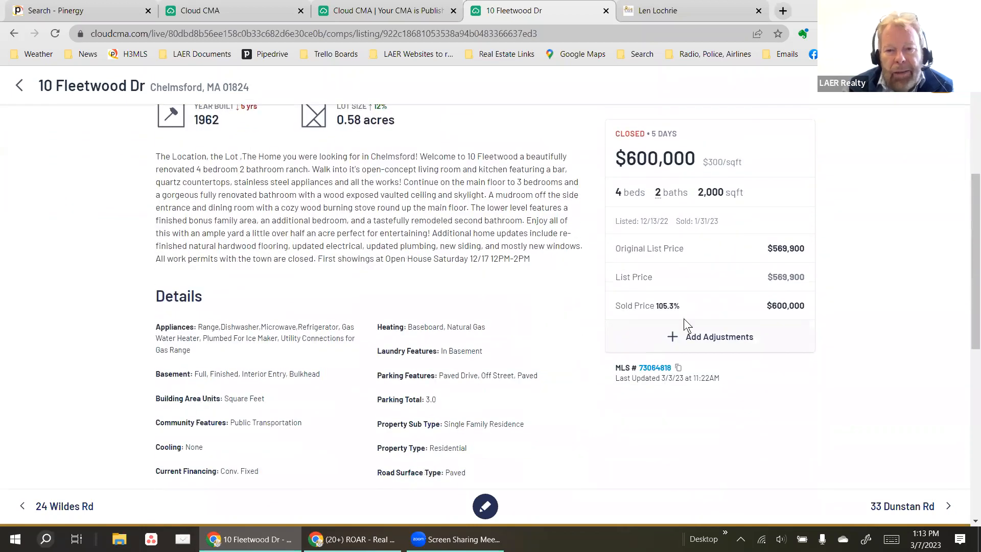
{"action": "left_click", "coordinate": [705, 336]}
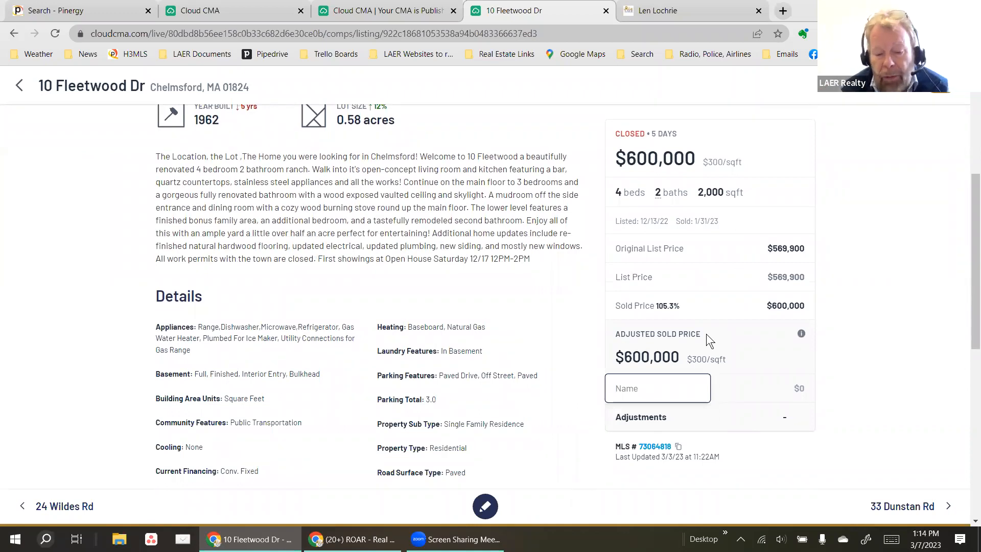
{"action": "type", "text": "Bedroom"}
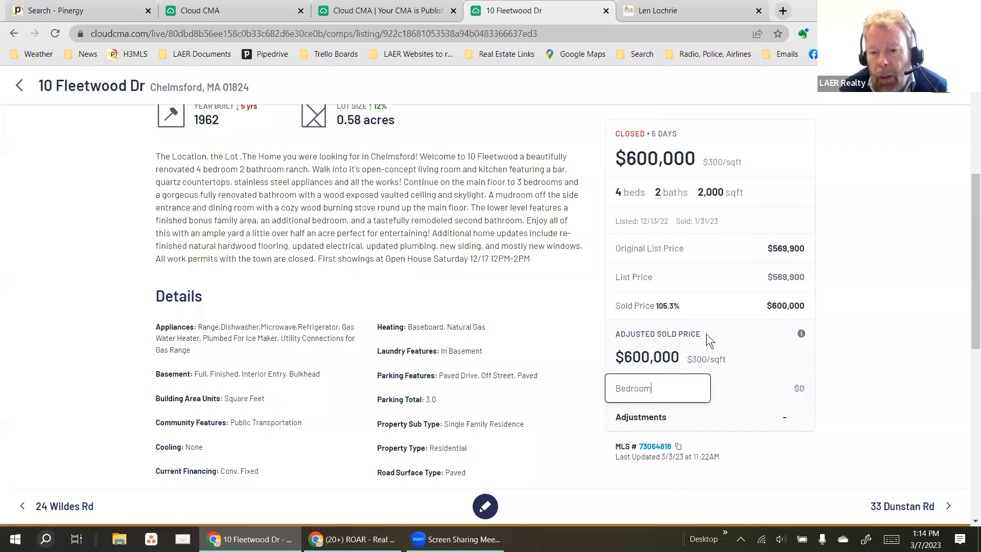
{"action": "key", "text": "Tab"}
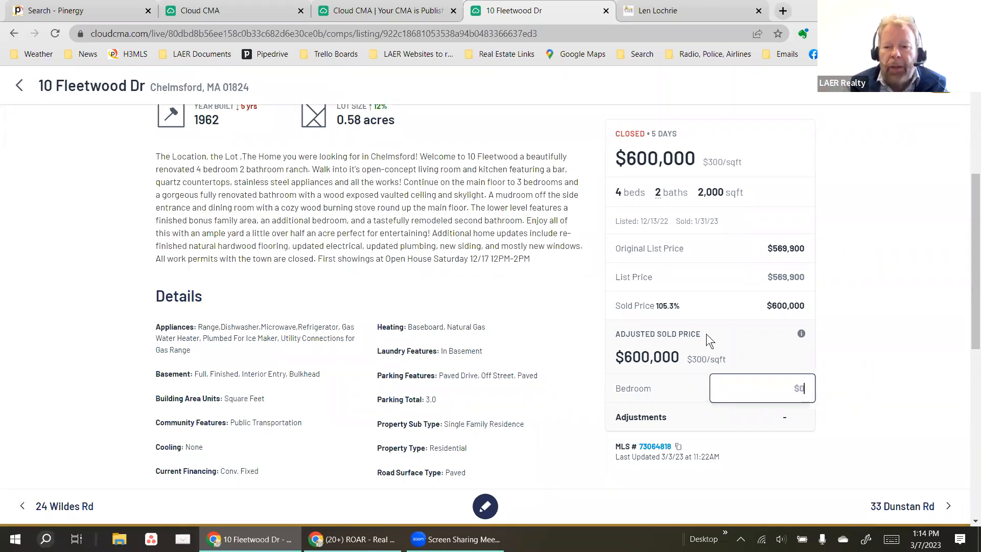
{"action": "type", "text": "-$"}
{"action": "type", "text": "15,000"}
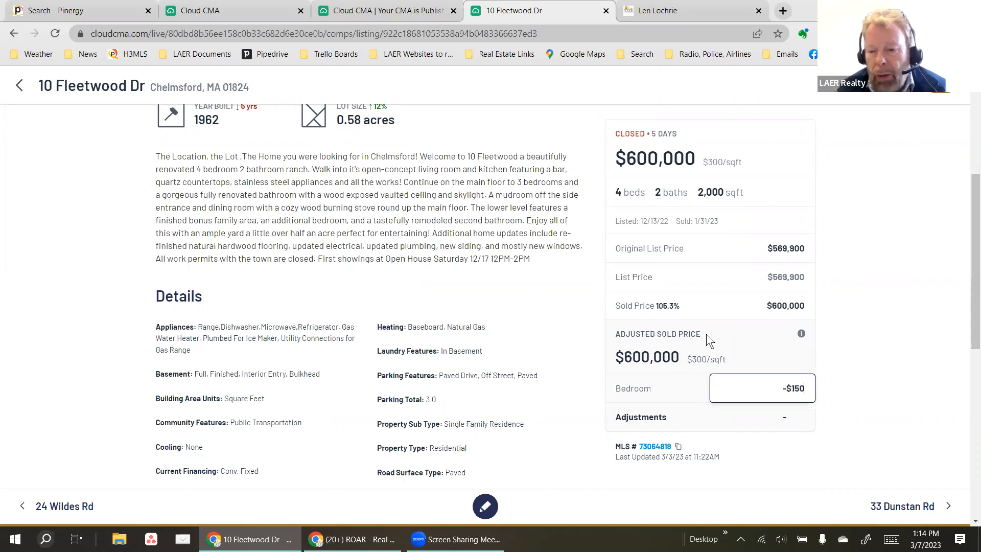
{"action": "left_click", "coordinate": [894, 441]}
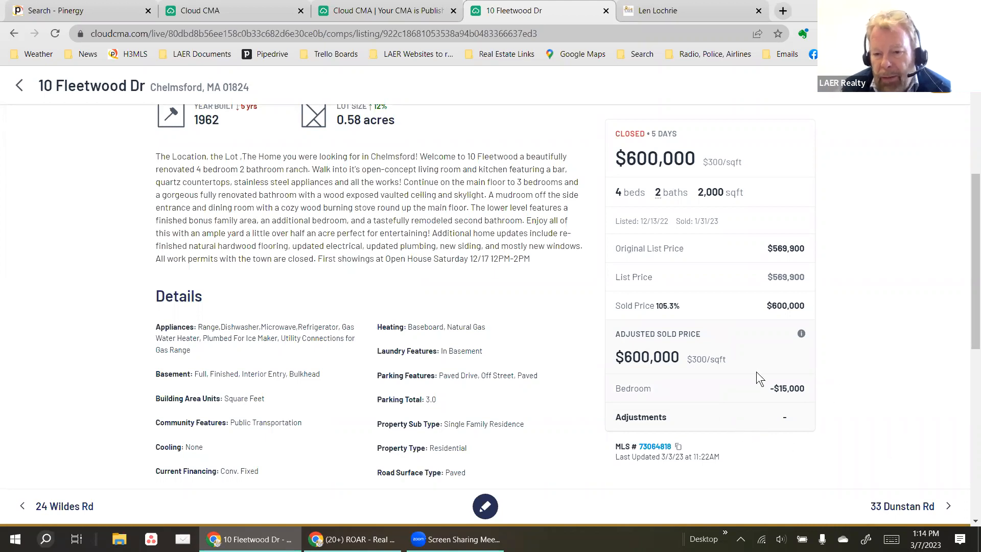
{"action": "left_click", "coordinate": [809, 387]}
{"action": "key", "text": "Return"}
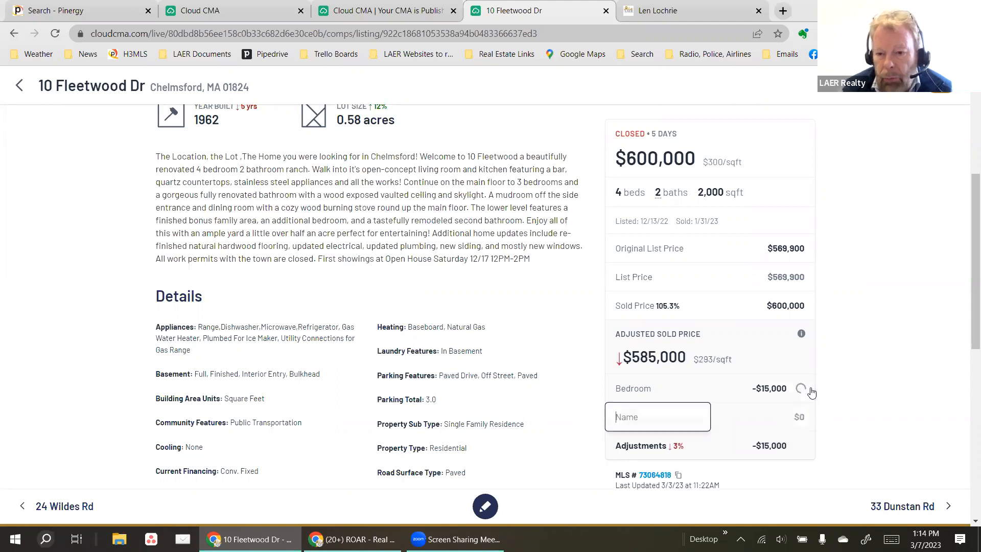
{"action": "scroll", "coordinate": [849, 470], "scroll_direction": "down", "scroll_amount": 4}
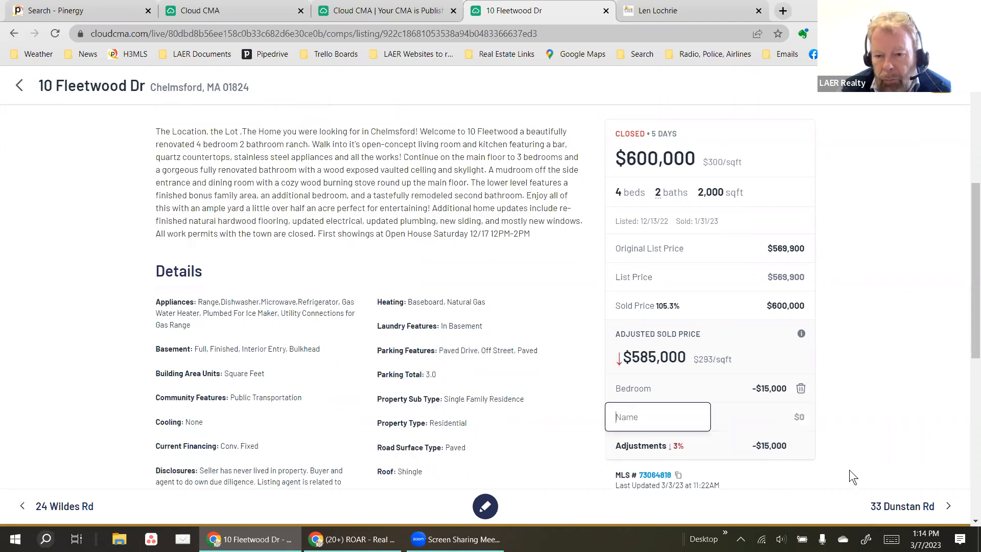
{"action": "scroll", "coordinate": [565, 451], "scroll_direction": "up", "scroll_amount": 3}
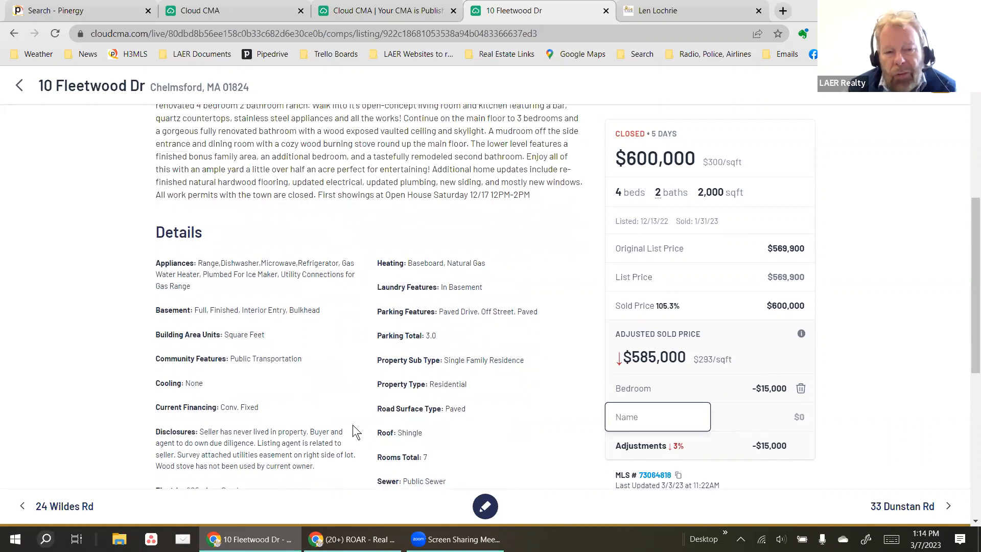
{"action": "scroll", "coordinate": [303, 438], "scroll_direction": "down", "scroll_amount": 4}
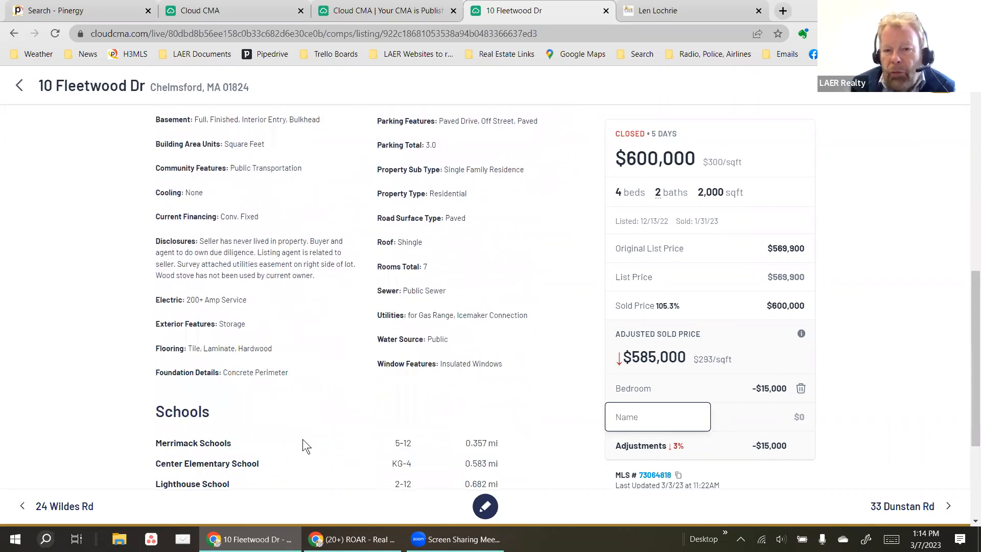
{"action": "scroll", "coordinate": [302, 438], "scroll_direction": "up", "scroll_amount": 9}
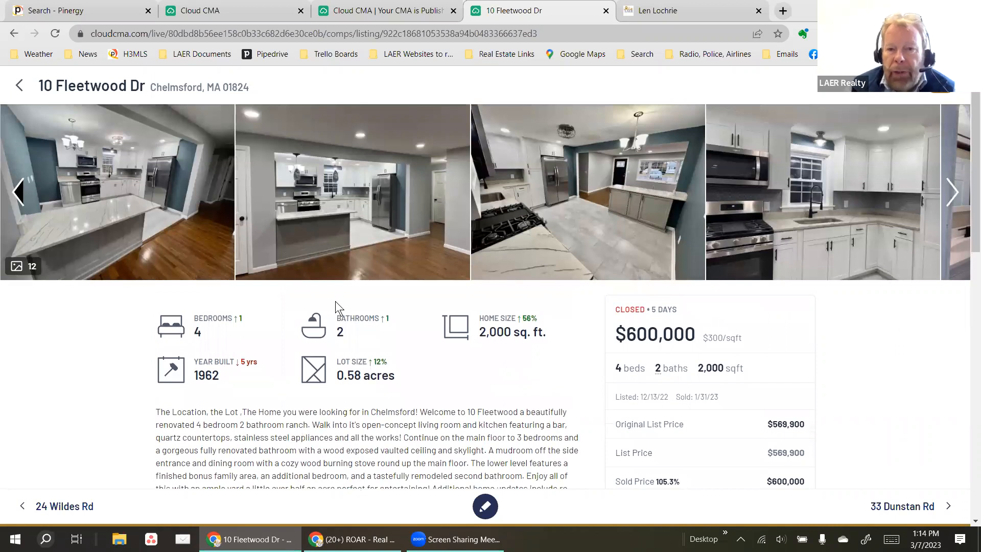
{"action": "scroll", "coordinate": [520, 464], "scroll_direction": "down", "scroll_amount": 1}
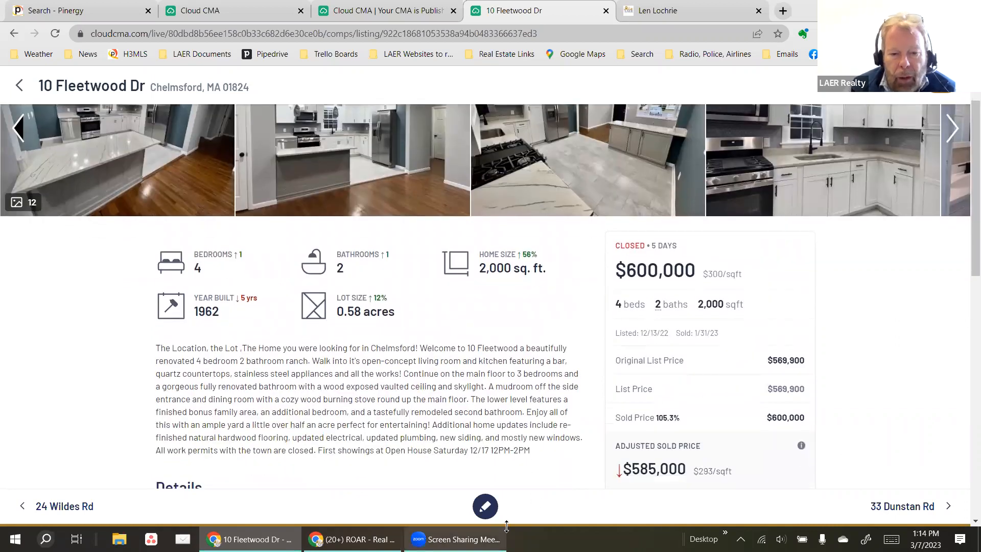
{"action": "left_click", "coordinate": [485, 508]}
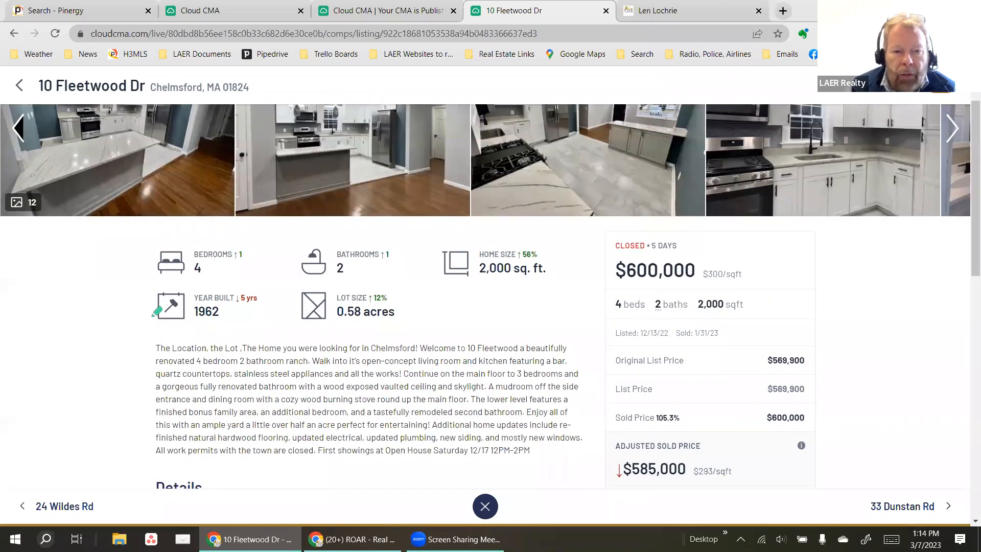
{"action": "mouse_move", "coordinate": [270, 245]}
{"action": "left_mouse_down"}
{"action": "mouse_move", "coordinate": [158, 275]}
{"action": "mouse_move", "coordinate": [217, 280]}
{"action": "mouse_move", "coordinate": [184, 290]}
{"action": "left_mouse_up"}
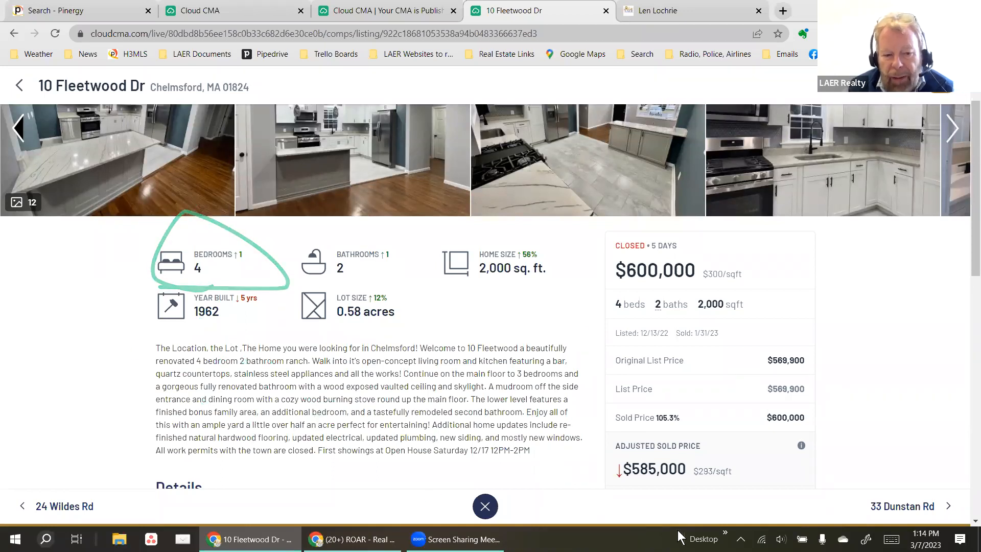
{"action": "left_click", "coordinate": [891, 508]}
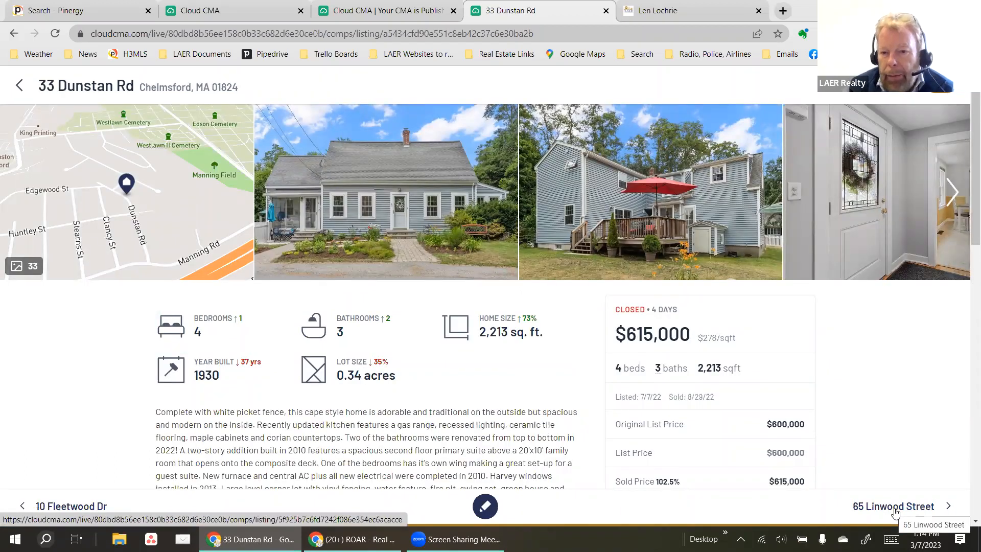
{"action": "left_click", "coordinate": [894, 507]}
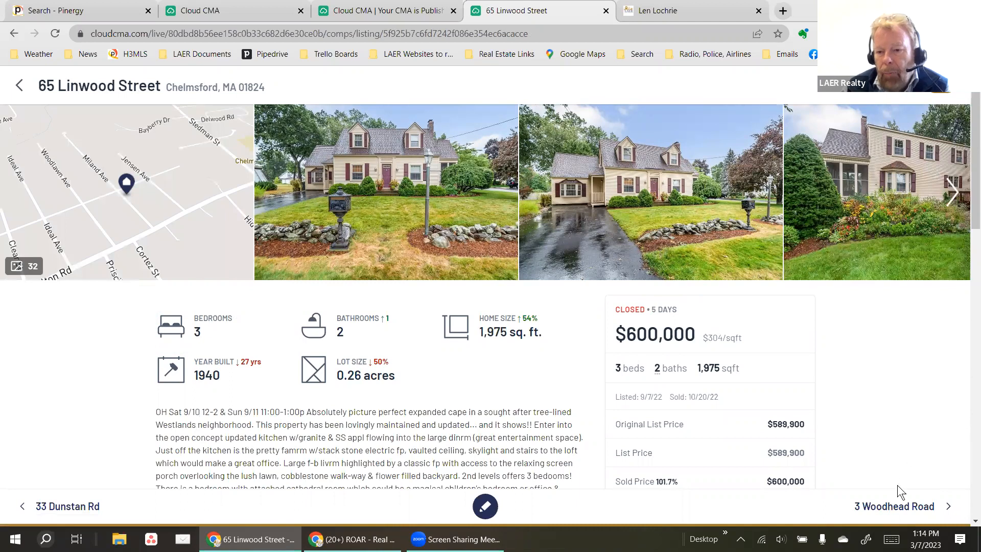
{"action": "left_click", "coordinate": [898, 506]}
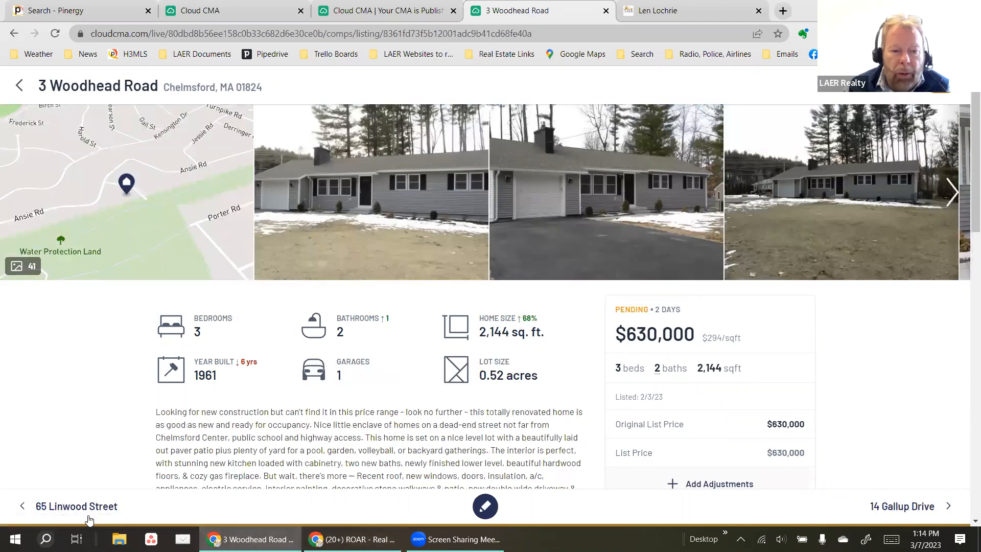
{"action": "left_click", "coordinate": [89, 516]}
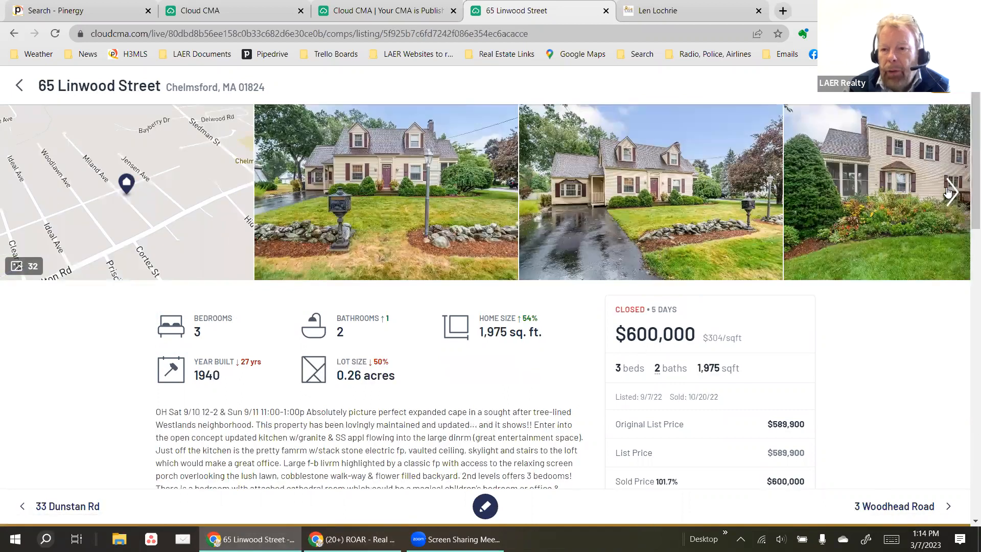
{"action": "left_click", "coordinate": [947, 191]}
{"action": "left_click", "coordinate": [949, 192]}
{"action": "left_click", "coordinate": [948, 192]}
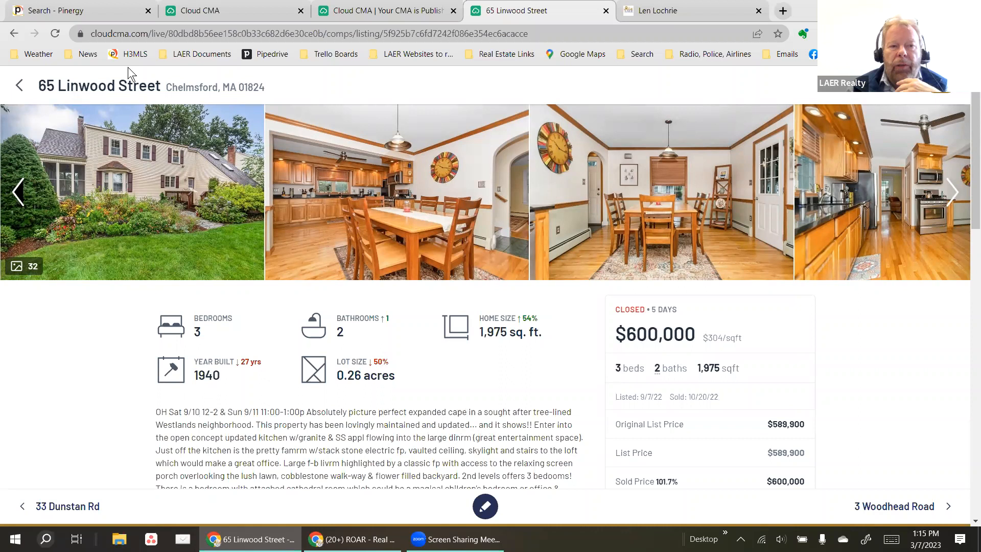
{"action": "left_click", "coordinate": [11, 89]}
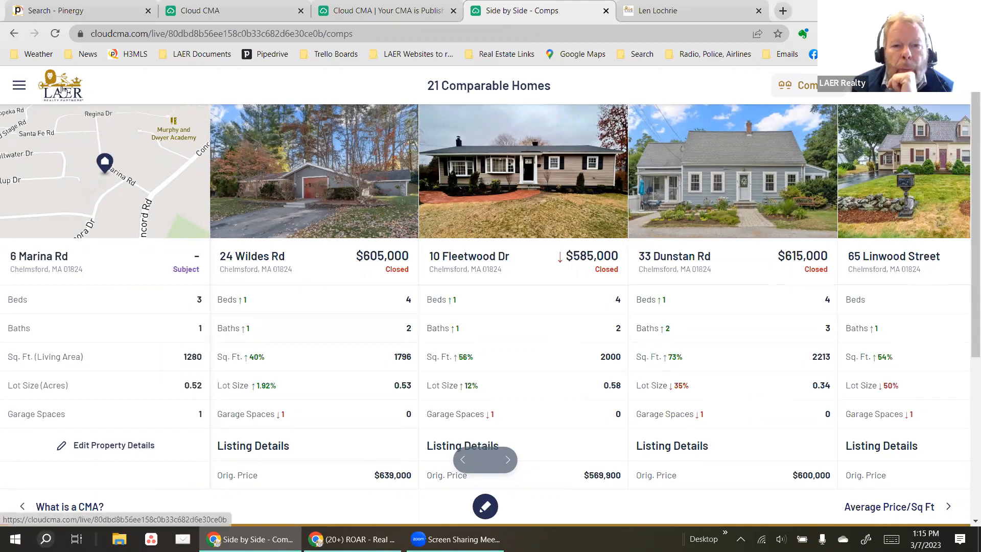
{"action": "left_click", "coordinate": [878, 507]}
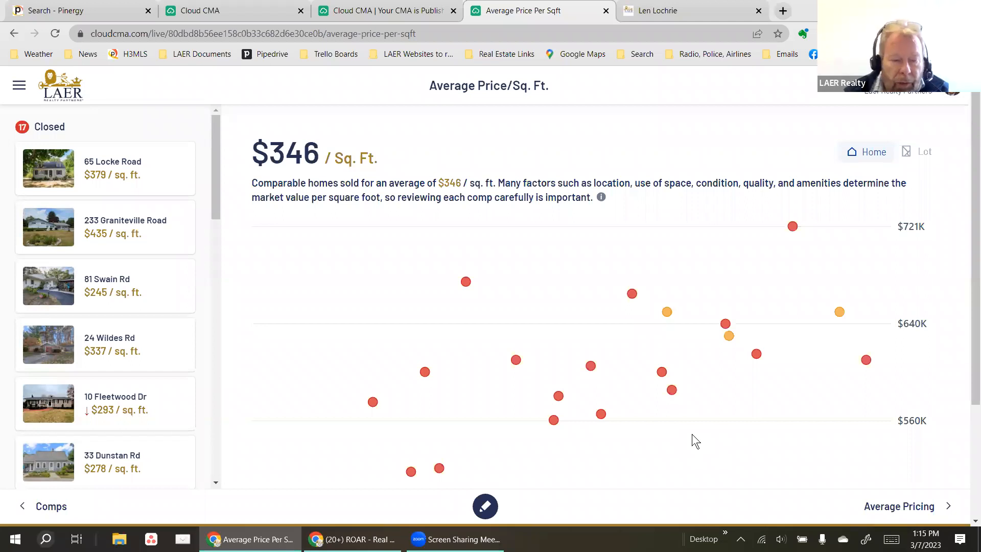
{"action": "left_click", "coordinate": [907, 508]}
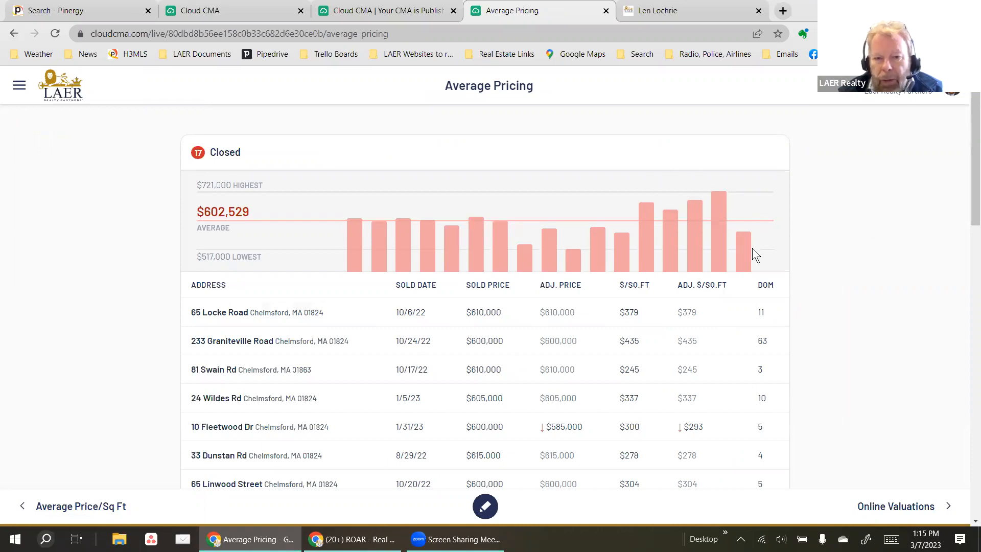
{"action": "left_click", "coordinate": [718, 213]}
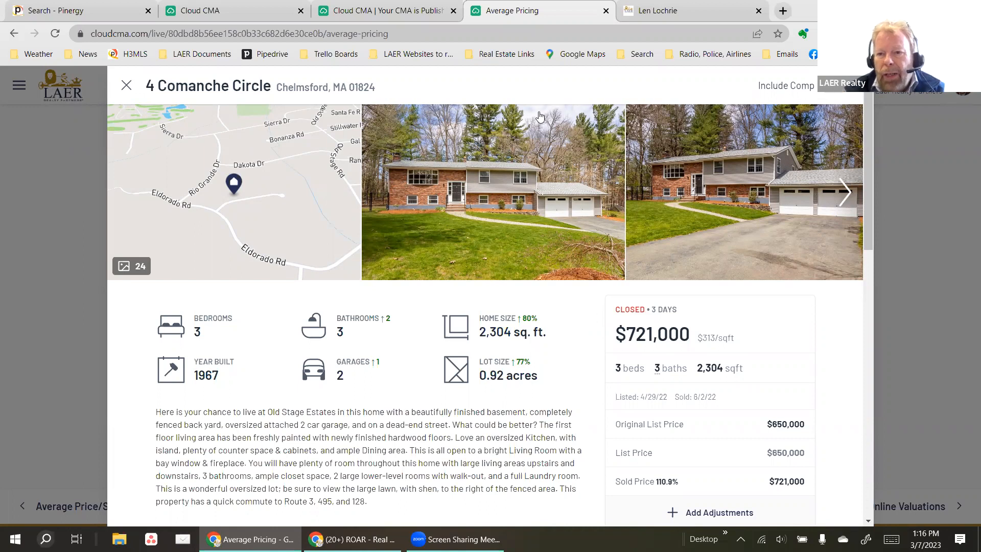
{"action": "left_click", "coordinate": [126, 85]}
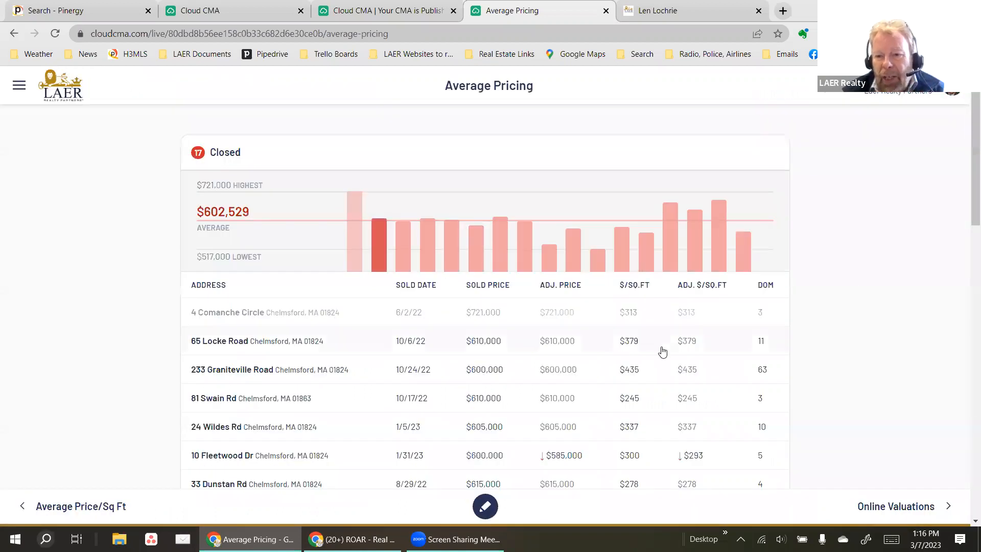
Scroll down the Average Pricing page and advance to Online Valuations.
{"action": "scroll", "coordinate": [412, 336], "scroll_direction": "down", "scroll_amount": 4}
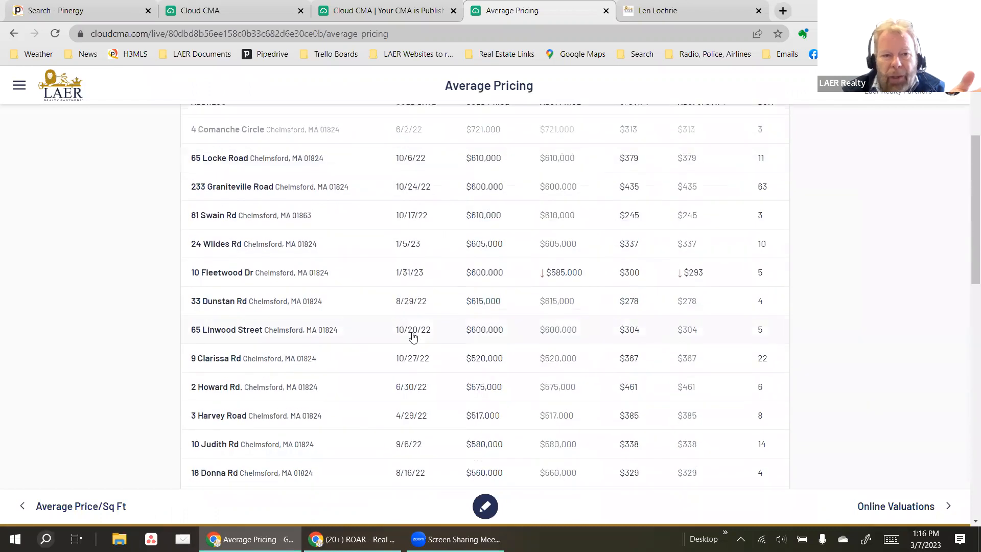
{"action": "scroll", "coordinate": [410, 335], "scroll_direction": "up", "scroll_amount": 4}
{"action": "scroll", "coordinate": [415, 342], "scroll_direction": "down", "scroll_amount": 8}
{"action": "scroll", "coordinate": [423, 353], "scroll_direction": "down", "scroll_amount": 8}
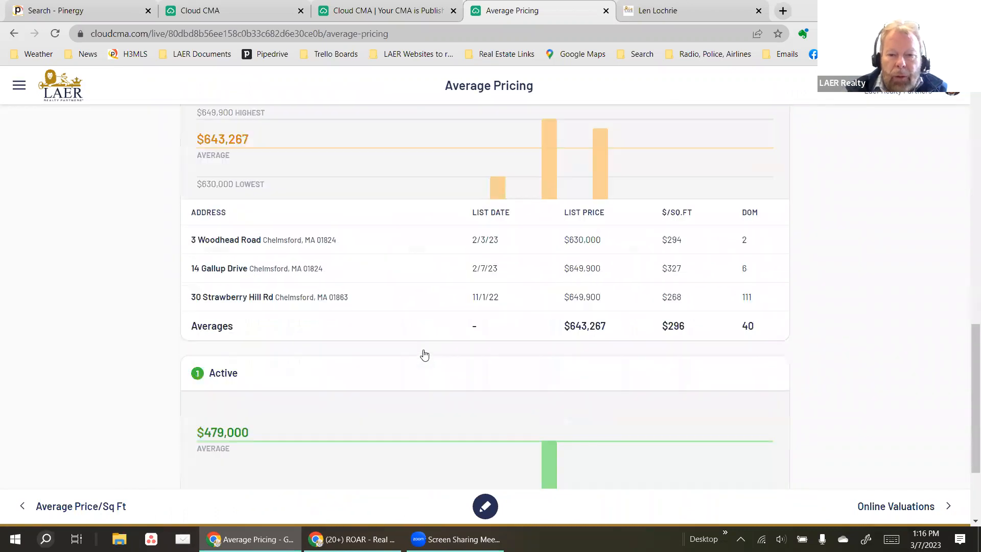
{"action": "scroll", "coordinate": [452, 286], "scroll_direction": "down", "scroll_amount": 3}
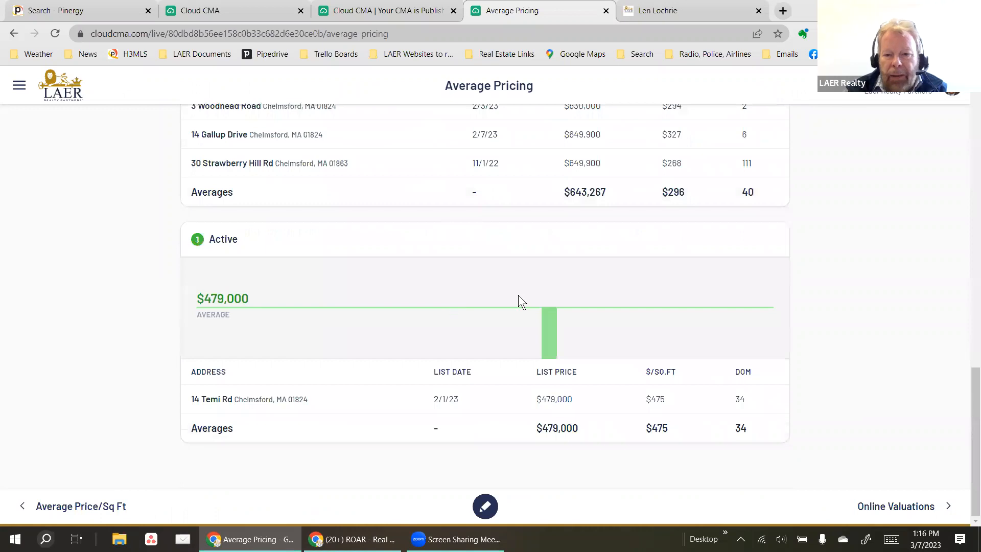
{"action": "left_click", "coordinate": [901, 507]}
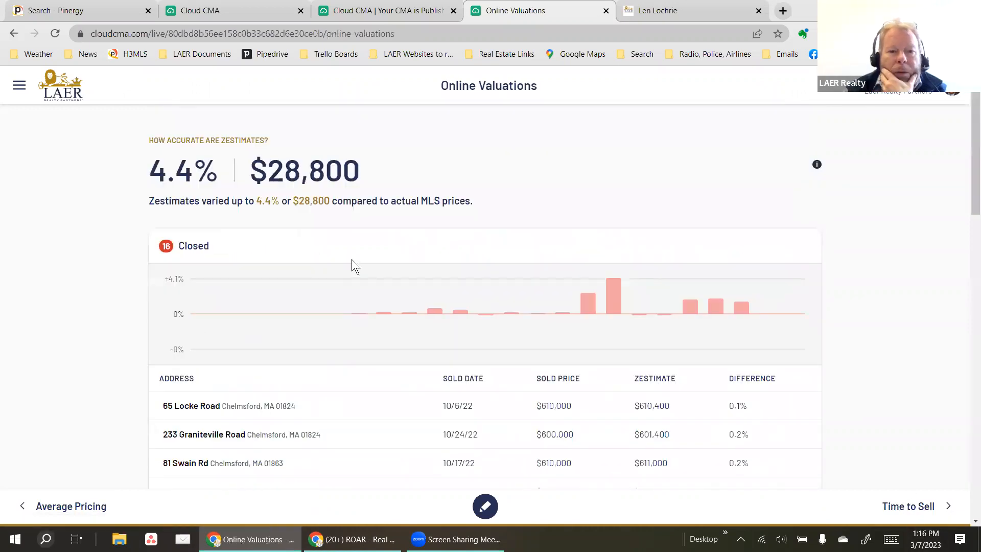
Highlight the Zestimate accuracy statement, then move through Time to Sell and Intelligent Pricing & Timing.
{"action": "left_click_drag", "start_coordinate": [310, 199], "coordinate": [371, 189]}
{"action": "left_click", "coordinate": [284, 162]}
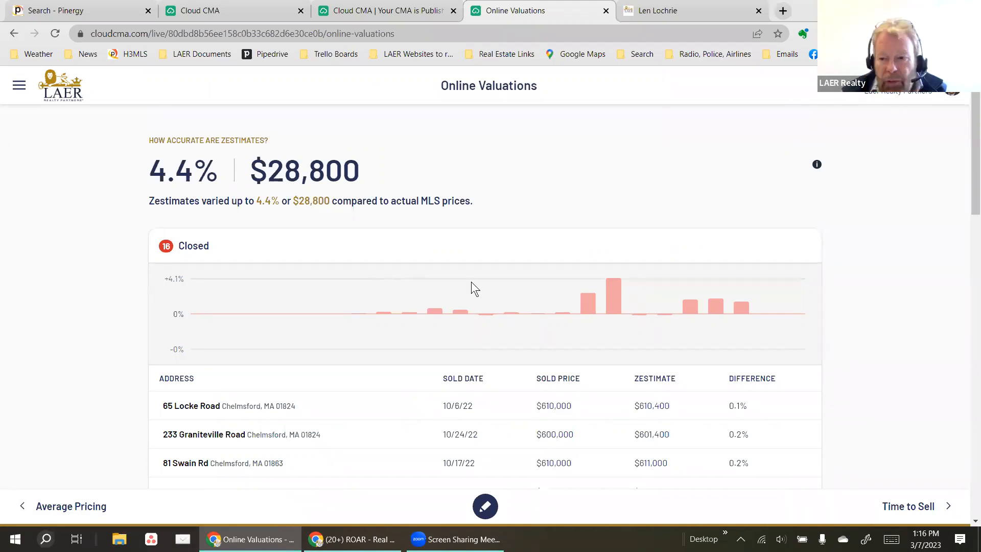
{"action": "left_click", "coordinate": [919, 505]}
{"action": "scroll", "coordinate": [856, 490], "scroll_direction": "down", "scroll_amount": 1}
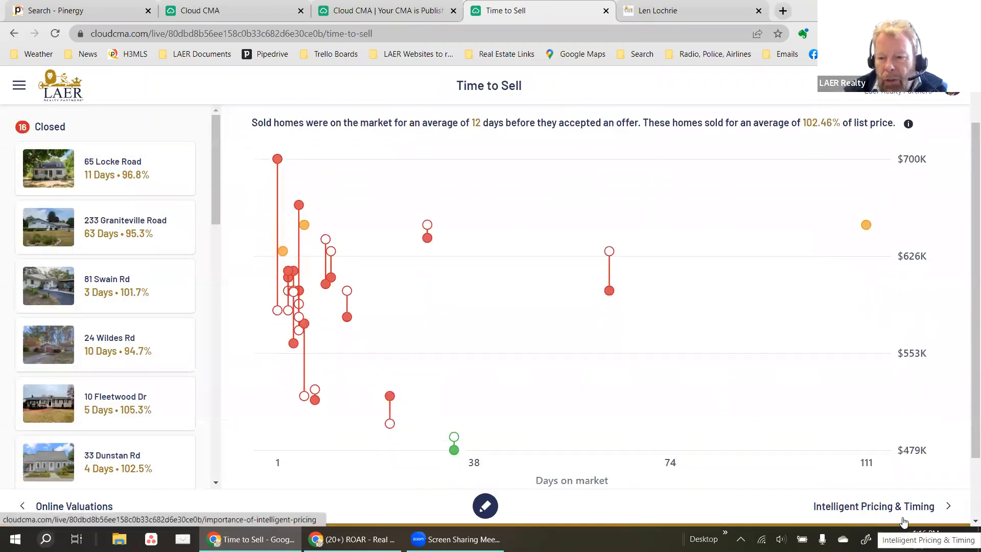
{"action": "left_click", "coordinate": [888, 508]}
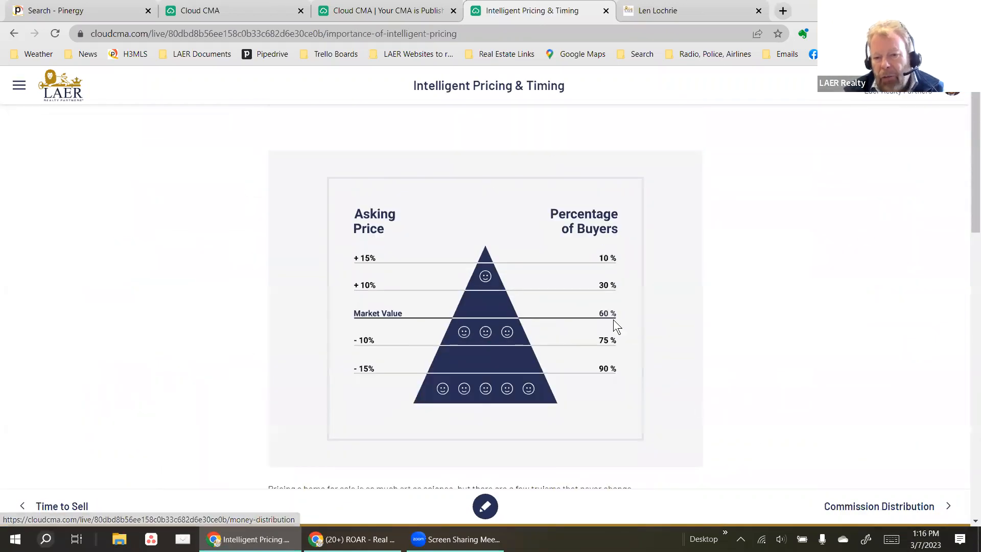
{"action": "scroll", "coordinate": [613, 320], "scroll_direction": "down", "scroll_amount": 4}
{"action": "scroll", "coordinate": [613, 342], "scroll_direction": "down", "scroll_amount": 8}
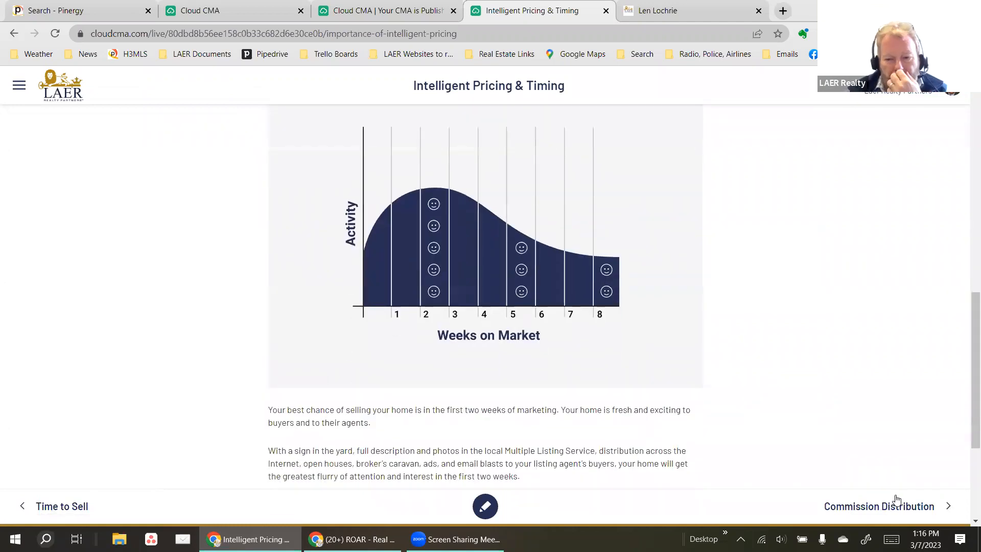
Advance past Commission Distribution to the $619,900 Suggested List Price and its $603,000 Net Sheet.
{"action": "left_click", "coordinate": [899, 511]}
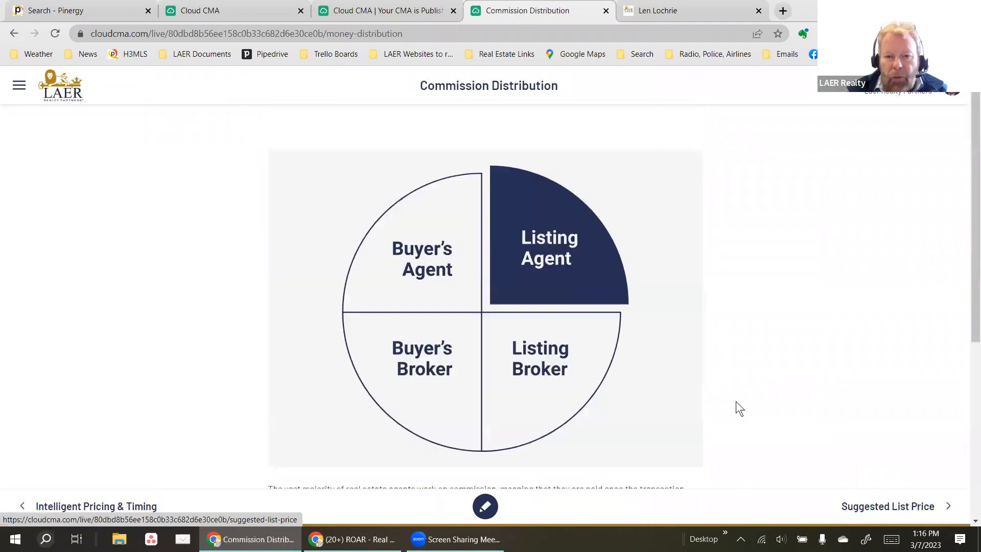
{"action": "left_click", "coordinate": [881, 505]}
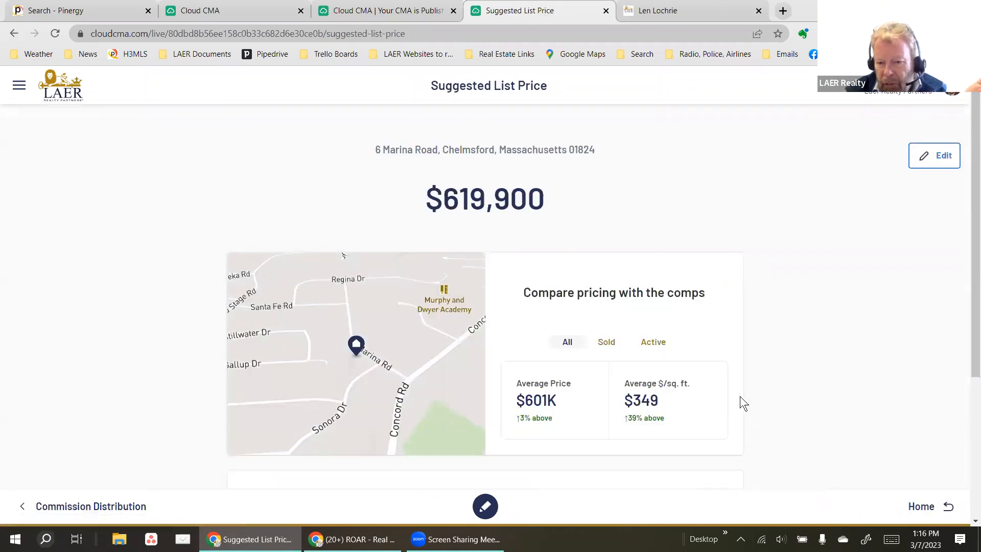
{"action": "scroll", "coordinate": [734, 375], "scroll_direction": "down", "scroll_amount": 4}
{"action": "scroll", "coordinate": [848, 406], "scroll_direction": "down", "scroll_amount": 1}
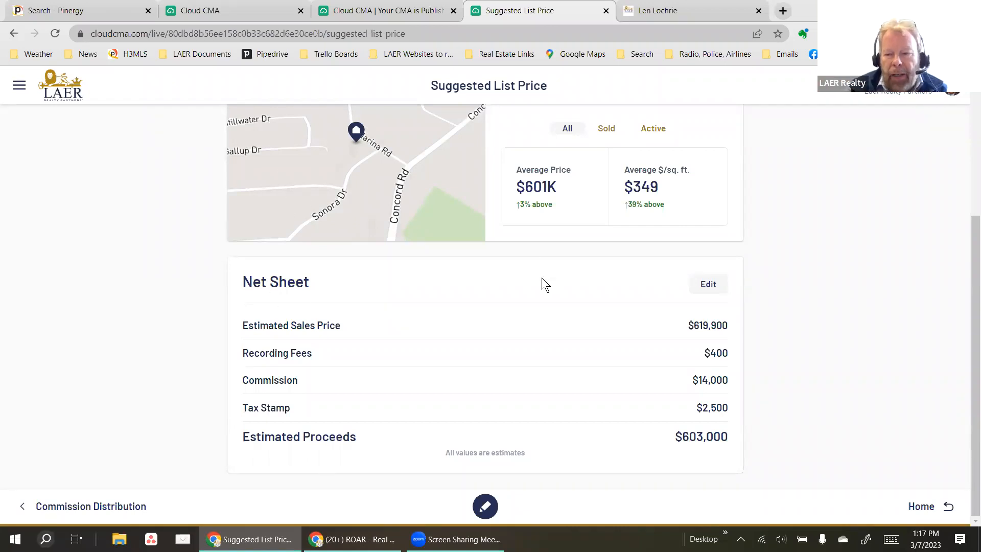
{"action": "left_click", "coordinate": [20, 88]}
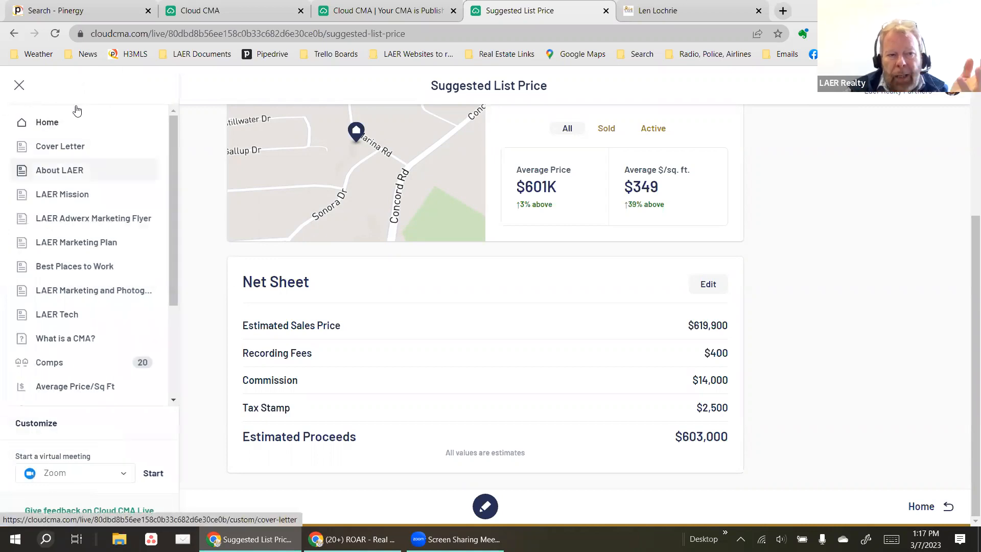
Jump to LAER Marketing and Photography from the page list, then enter Customize mode.
{"action": "left_click", "coordinate": [18, 86]}
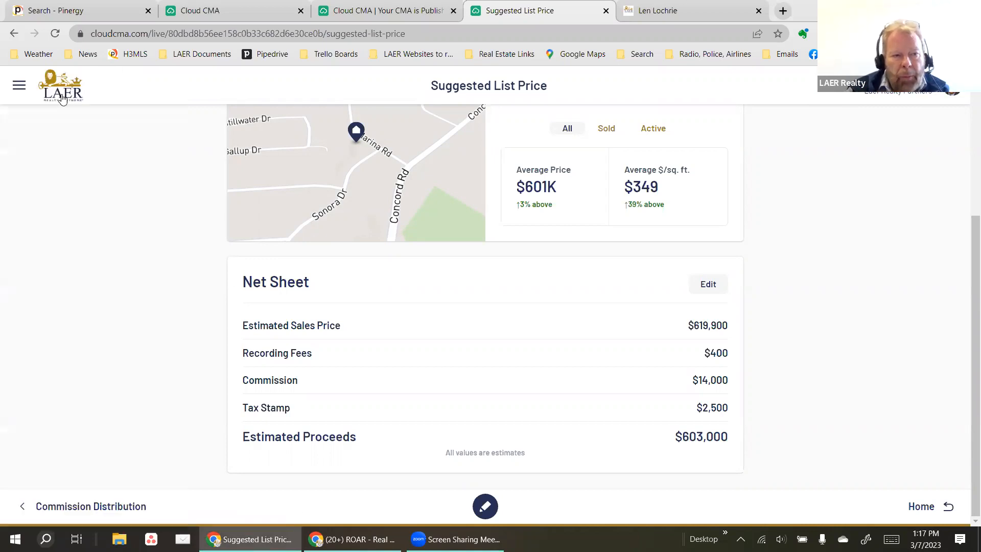
{"action": "left_click", "coordinate": [20, 89]}
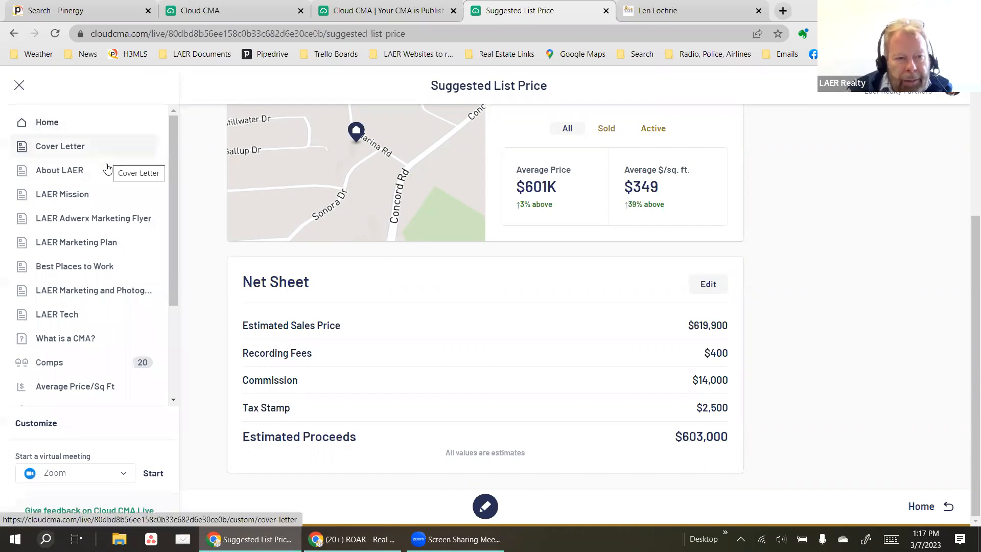
{"action": "scroll", "coordinate": [106, 171], "scroll_direction": "down", "scroll_amount": 3}
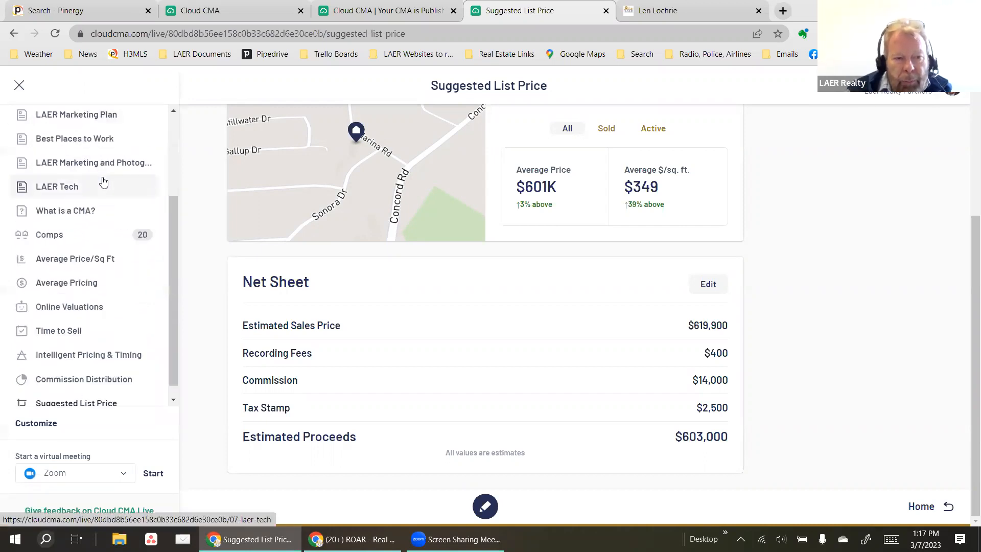
{"action": "left_click", "coordinate": [97, 162]}
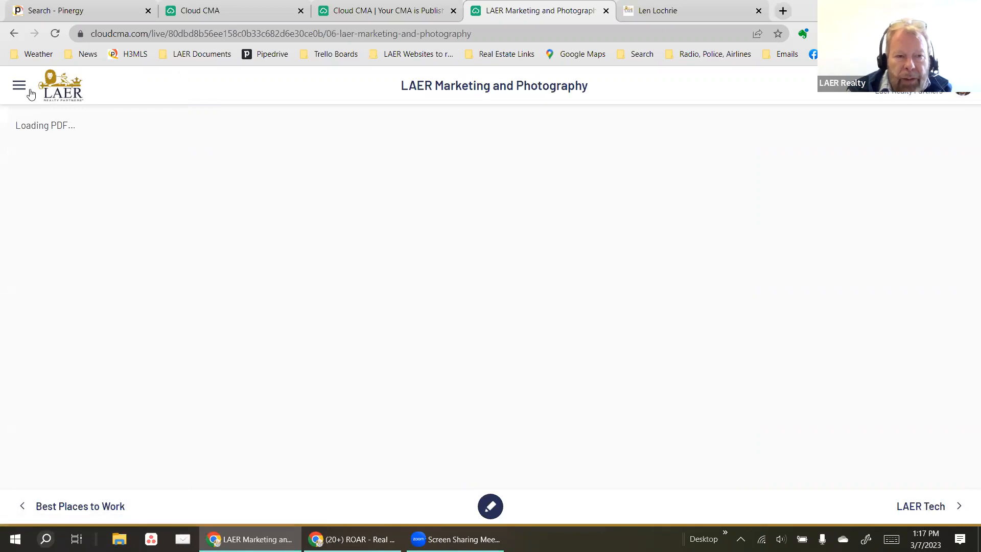
{"action": "left_click", "coordinate": [20, 87]}
{"action": "scroll", "coordinate": [79, 221], "scroll_direction": "down", "scroll_amount": 3}
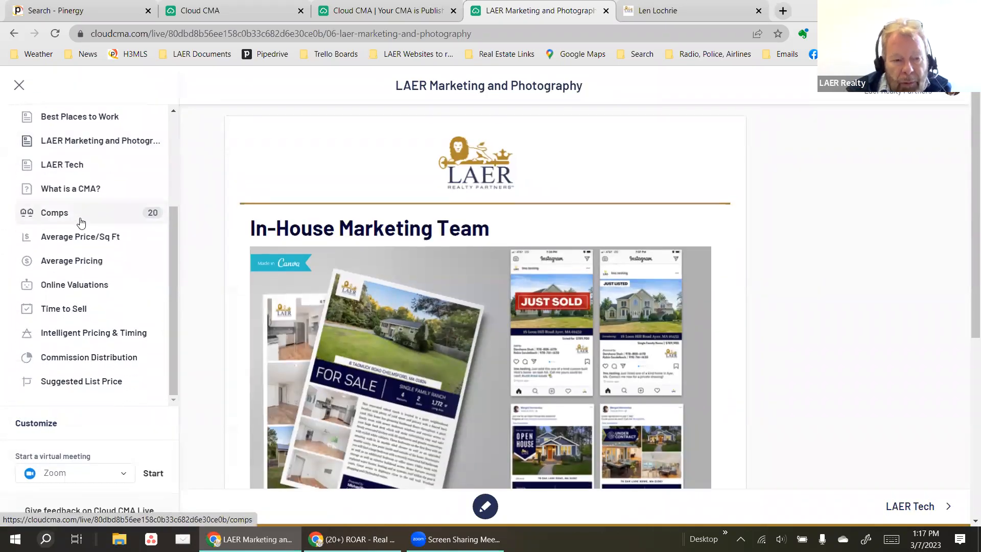
{"action": "scroll", "coordinate": [80, 223], "scroll_direction": "down", "scroll_amount": 2}
{"action": "left_click", "coordinate": [37, 423]}
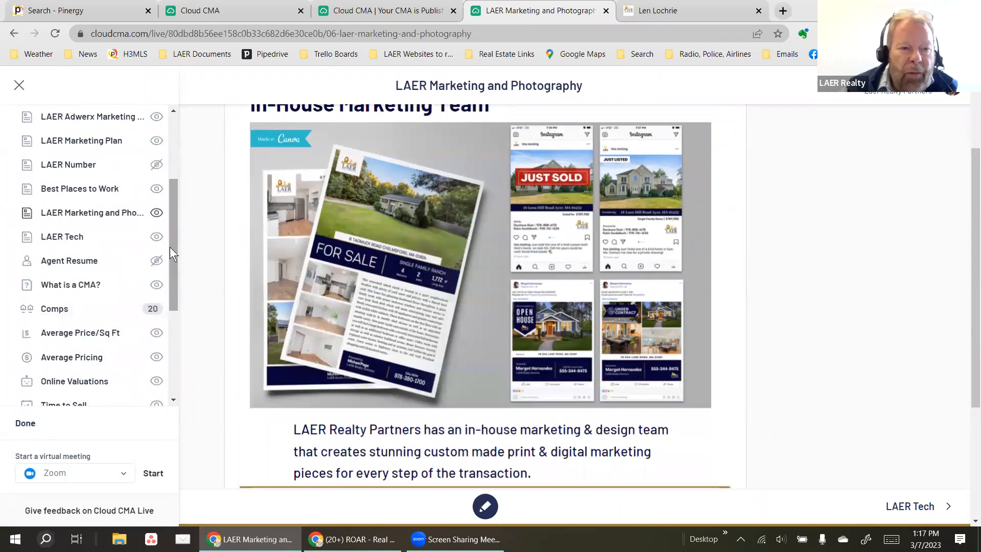
Show the LAER Number page and hide the LAER Adwerx Marketing Flyer page.
{"action": "left_click_drag", "start_coordinate": [172, 256], "coordinate": [175, 210]}
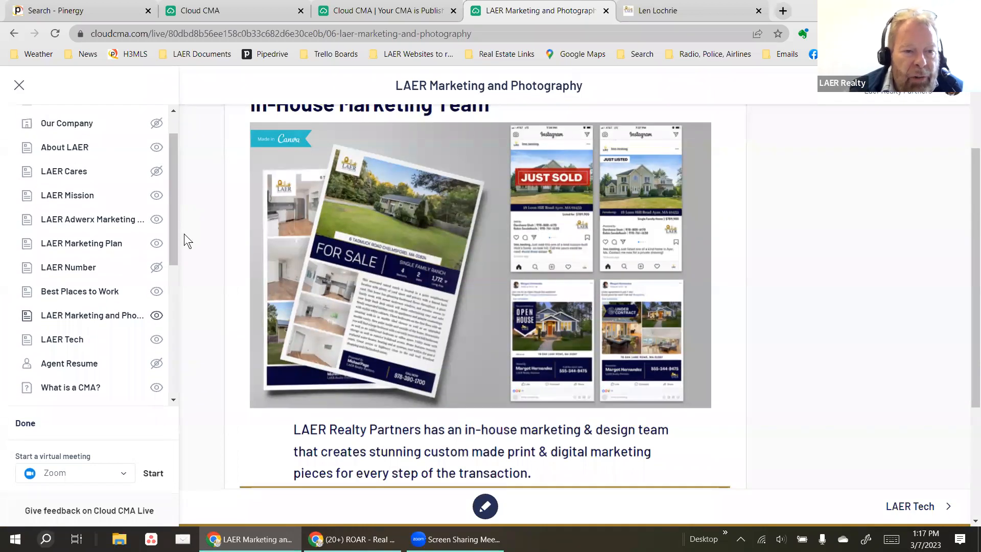
{"action": "left_click", "coordinate": [156, 267]}
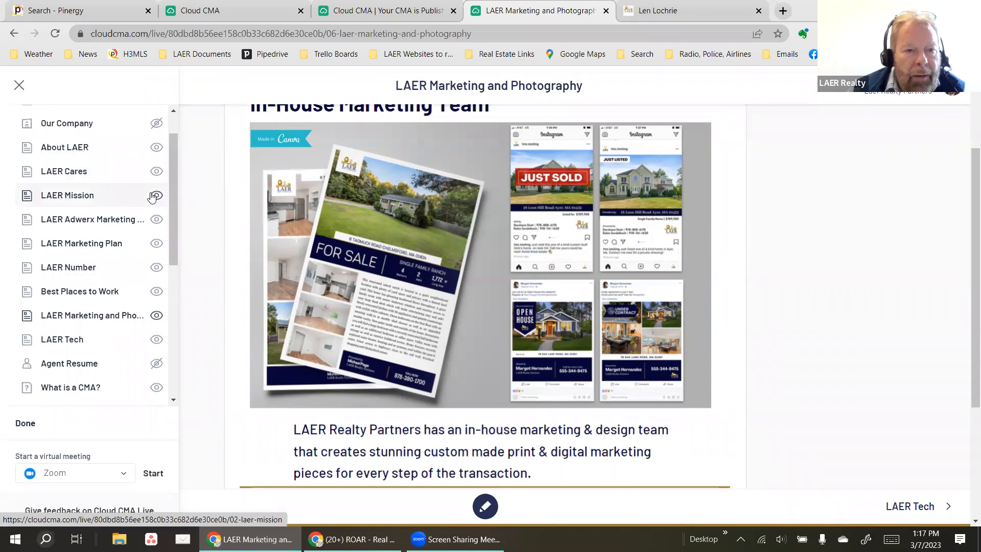
{"action": "left_click", "coordinate": [156, 219]}
Move Intelligent Pricing & Timing below Client Testimonials and Commission Distribution beneath it, then finish customizing.
{"action": "left_click_drag", "start_coordinate": [174, 179], "coordinate": [174, 329]}
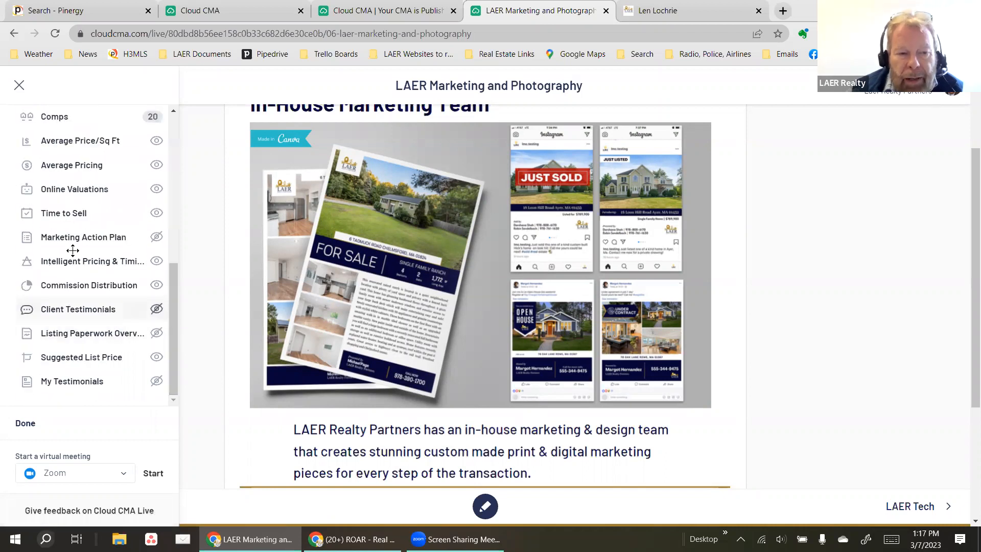
{"action": "left_click_drag", "start_coordinate": [48, 265], "coordinate": [49, 312]}
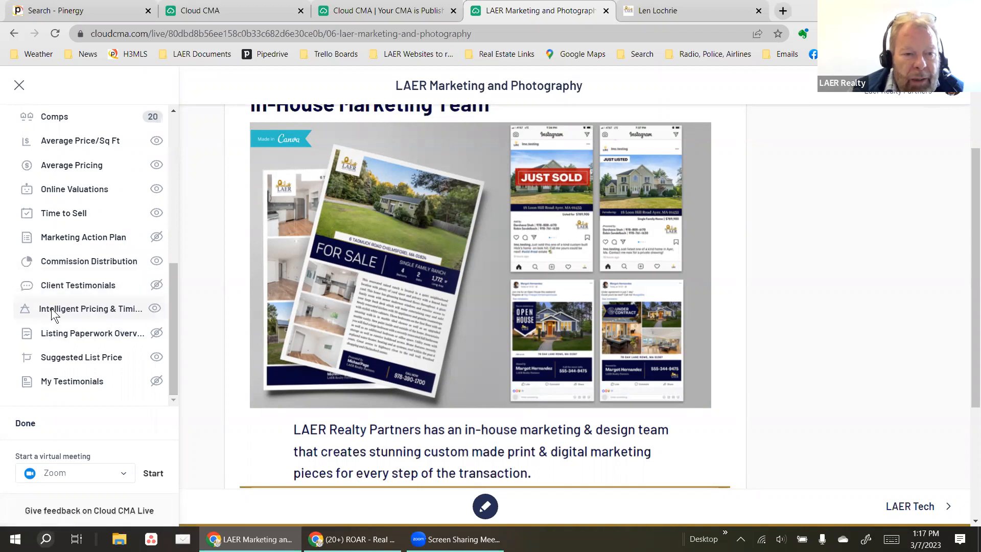
{"action": "left_click_drag", "start_coordinate": [67, 261], "coordinate": [69, 309]}
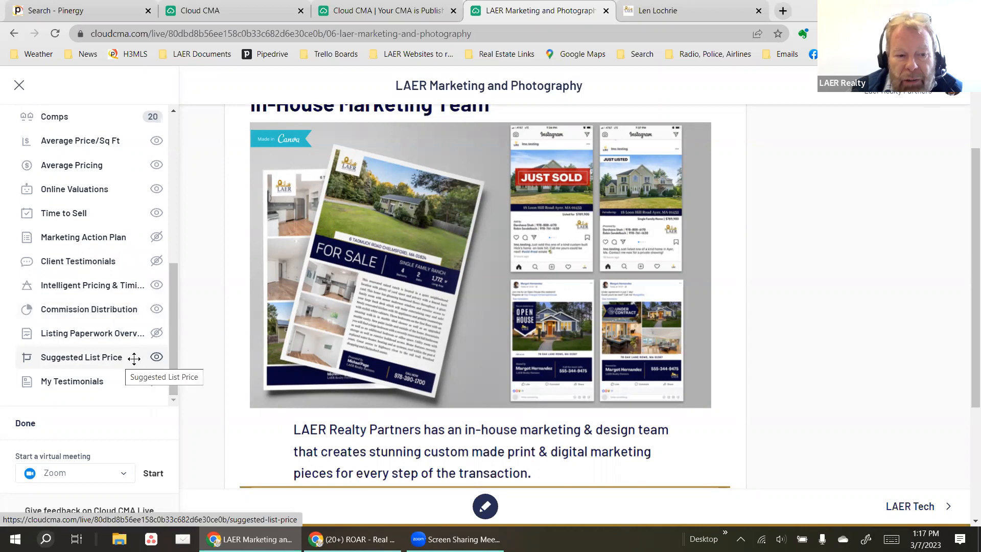
{"action": "left_click", "coordinate": [23, 425]}
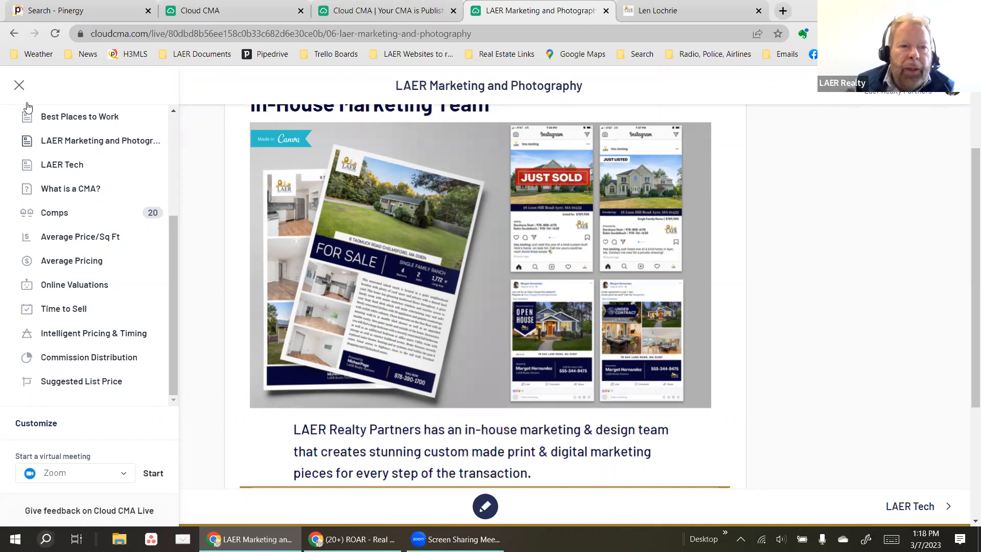
{"action": "left_click", "coordinate": [19, 87]}
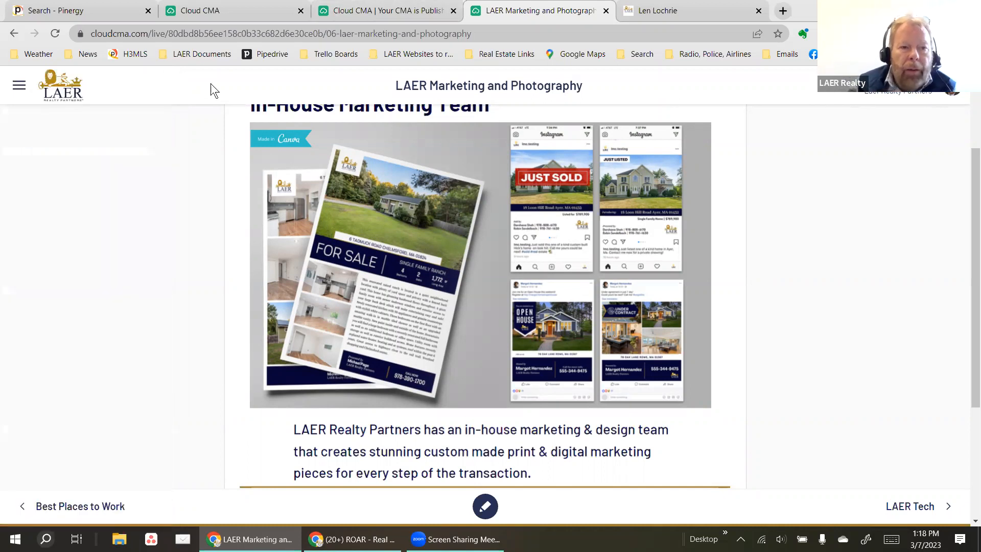
Switch to the Publish CMA tab, check MLS Credentials in Account Settings, then open CMA Reports.
{"action": "left_click", "coordinate": [435, 7]}
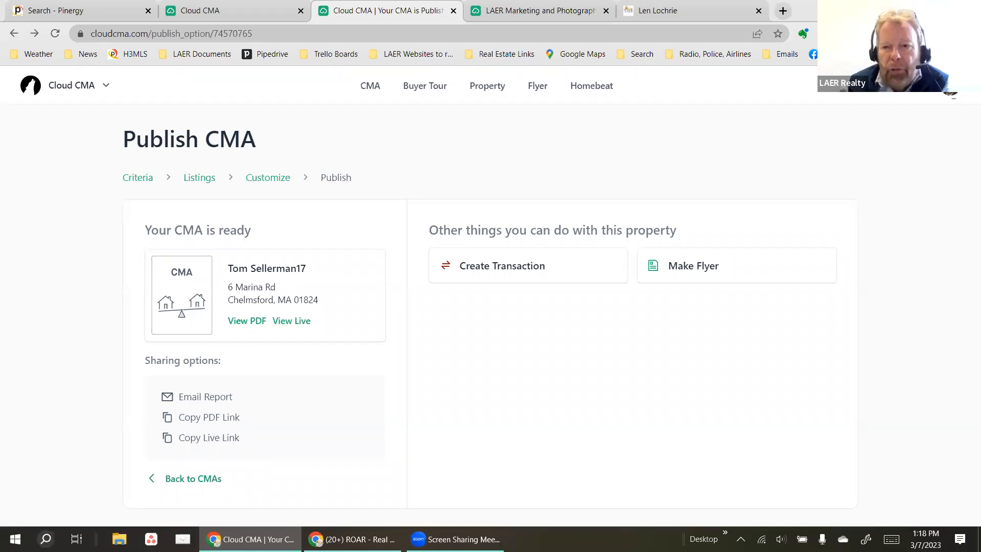
{"action": "left_click", "coordinate": [951, 89]}
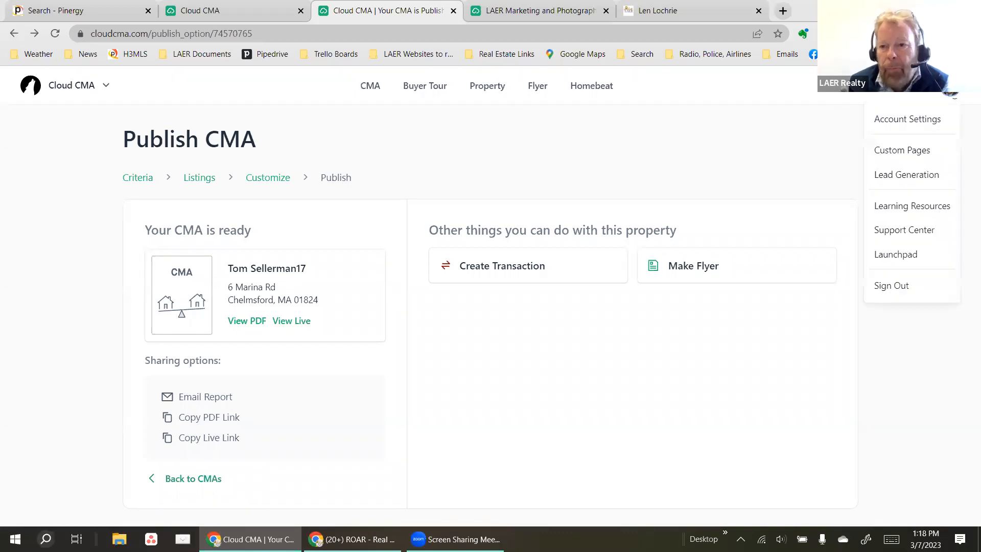
{"action": "left_click", "coordinate": [914, 123]}
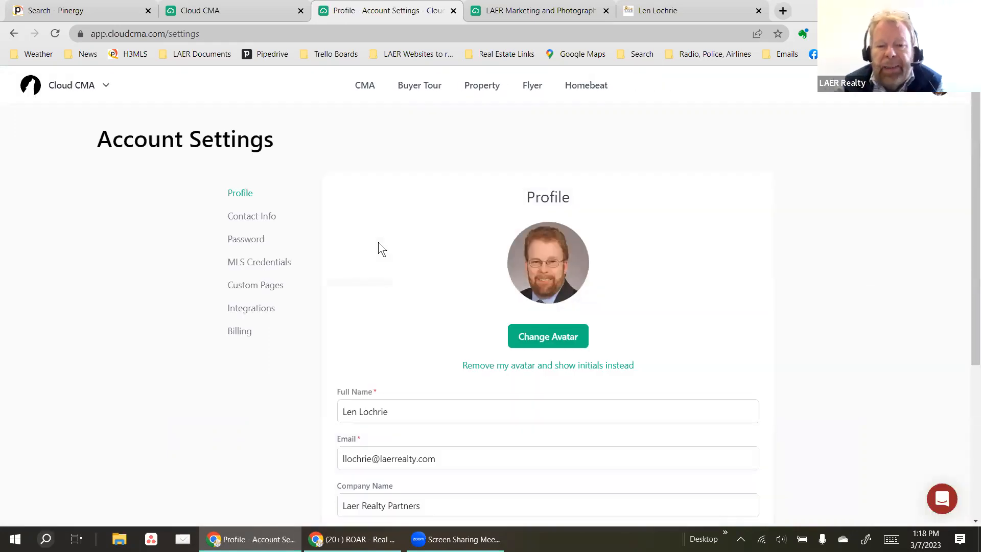
{"action": "scroll", "coordinate": [283, 311], "scroll_direction": "down", "scroll_amount": 2}
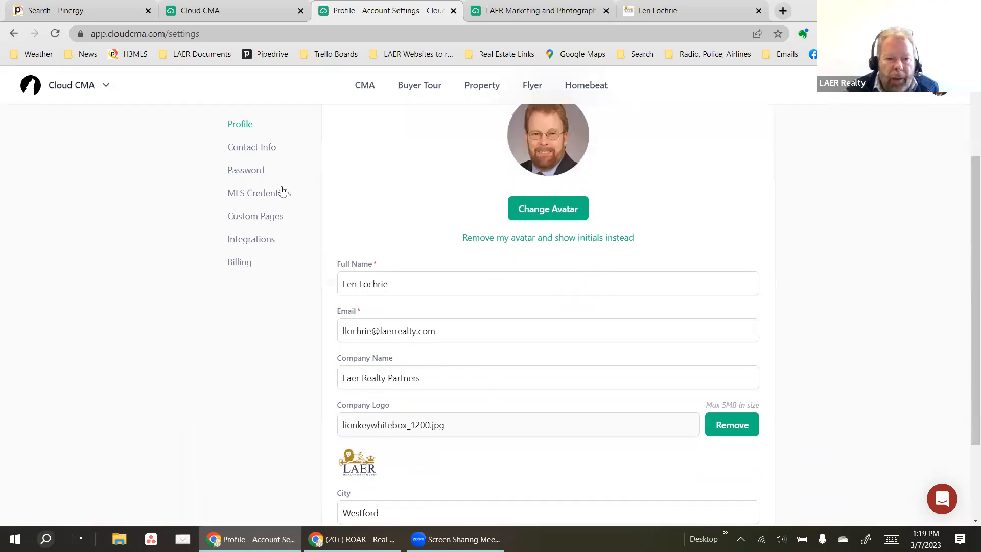
{"action": "left_click", "coordinate": [307, 201]}
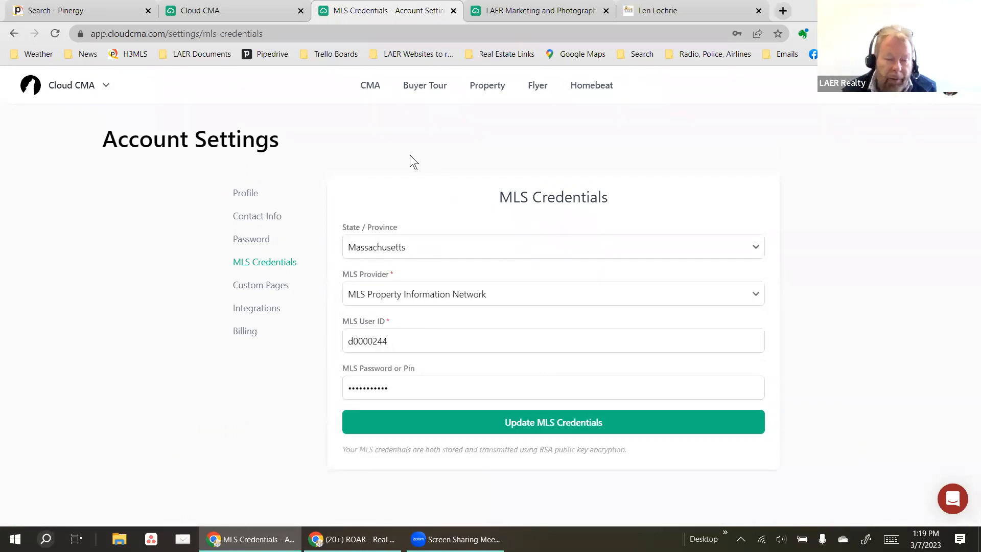
{"action": "left_click", "coordinate": [370, 87]}
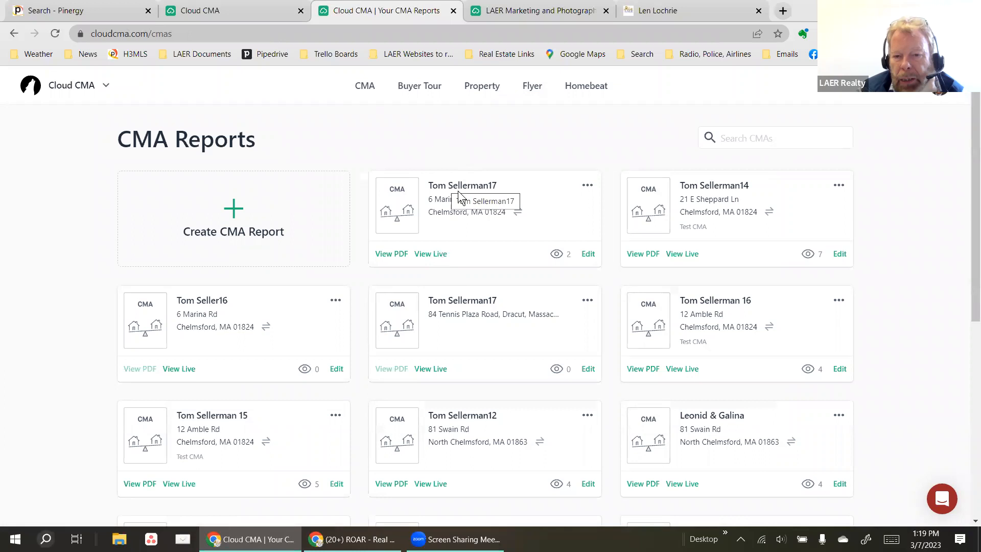
{"action": "left_click", "coordinate": [397, 255]}
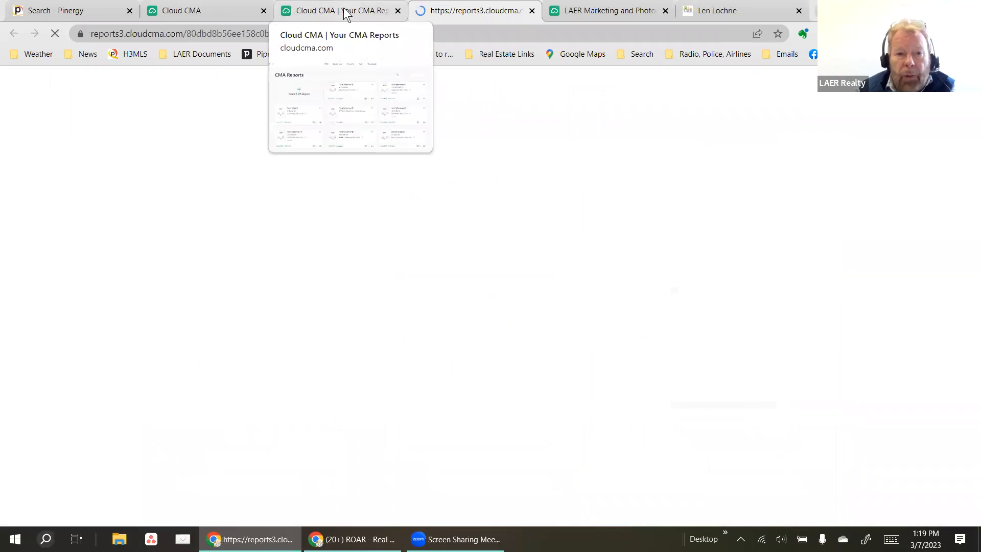
{"action": "left_click", "coordinate": [338, 11]}
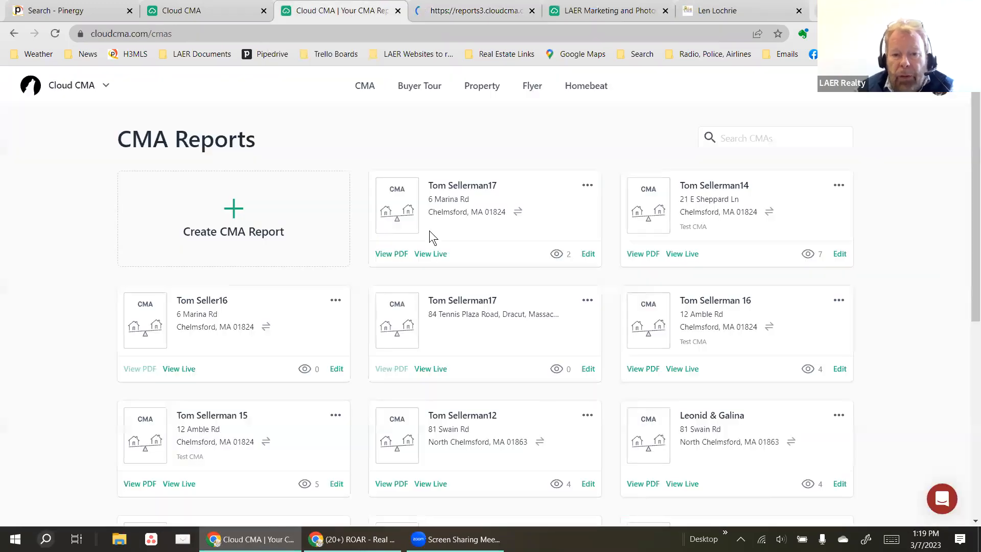
{"action": "left_click", "coordinate": [587, 186]}
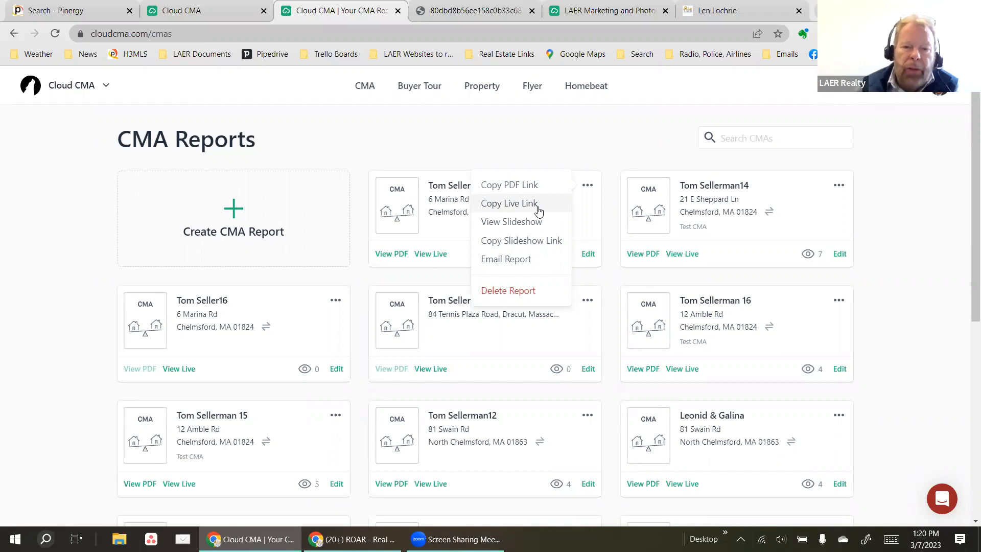
{"action": "left_click", "coordinate": [460, 225]}
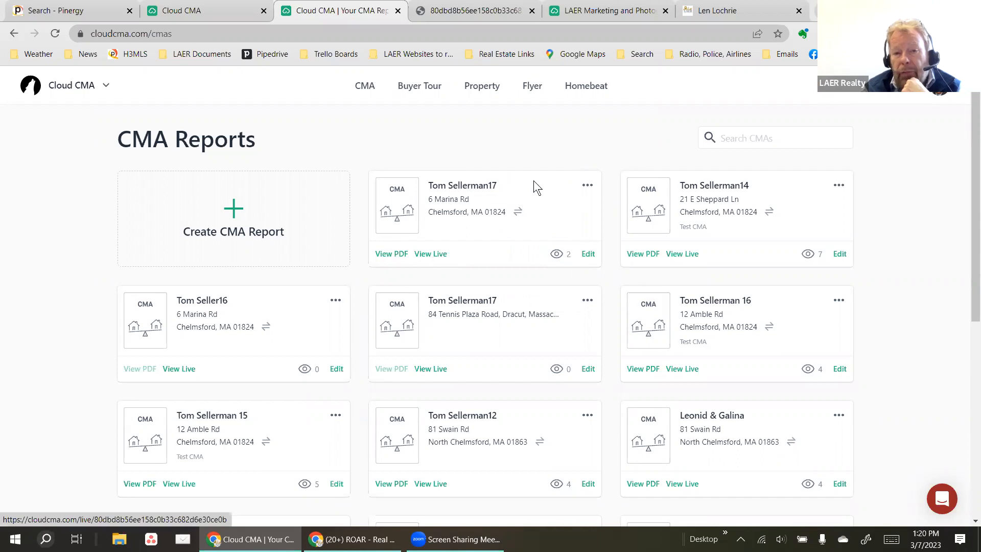
{"action": "scroll", "coordinate": [628, 219], "scroll_direction": "down", "scroll_amount": 5}
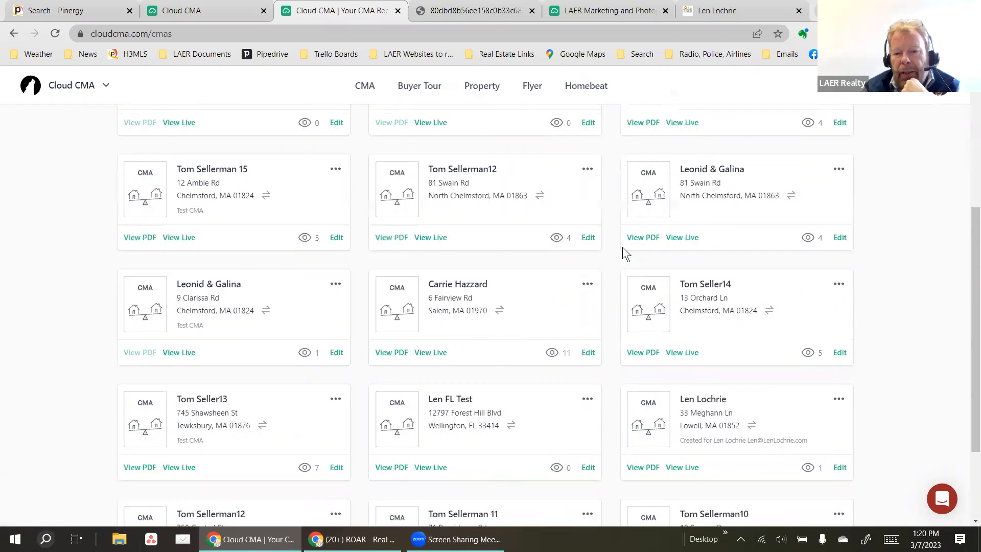
{"action": "scroll", "coordinate": [621, 253], "scroll_direction": "down", "scroll_amount": 3}
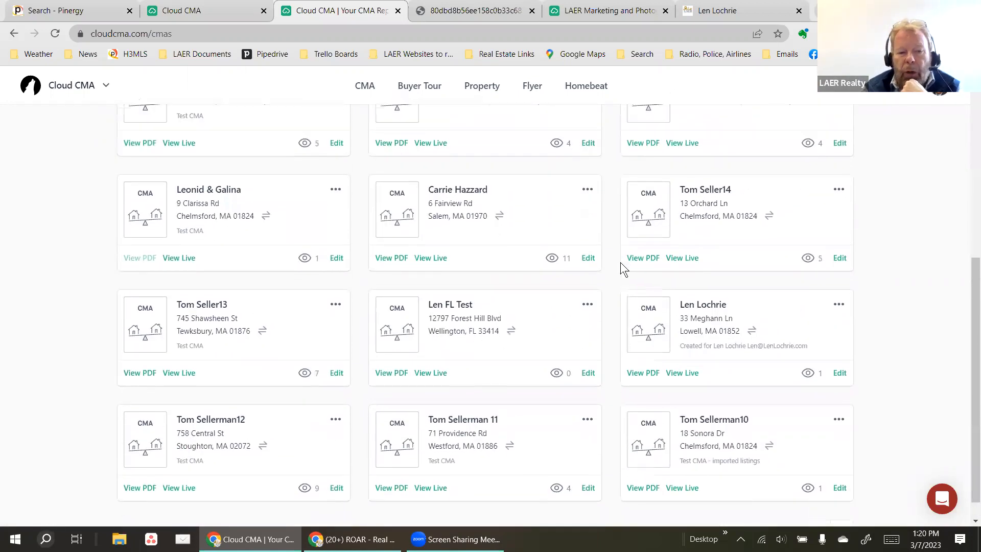
{"action": "scroll", "coordinate": [620, 262], "scroll_direction": "up", "scroll_amount": 10}
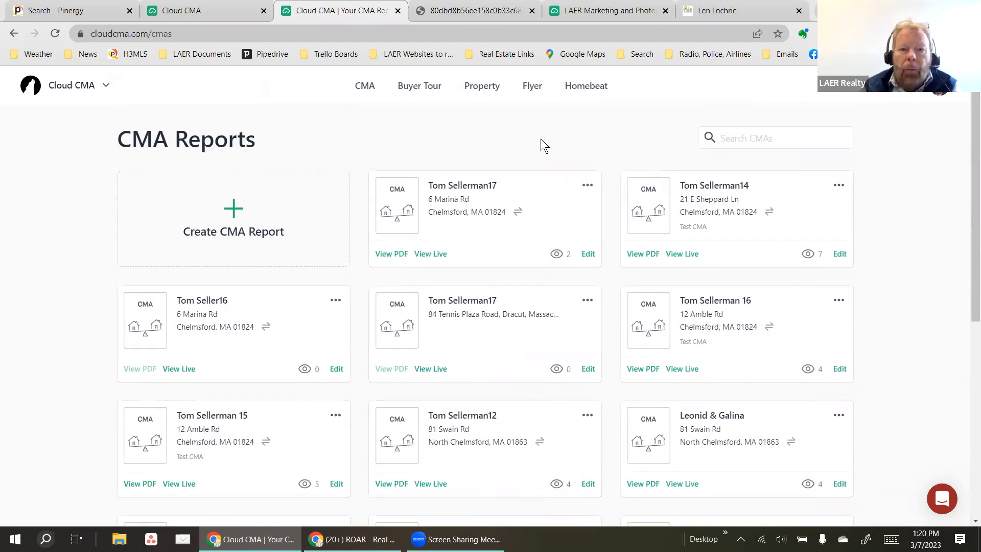